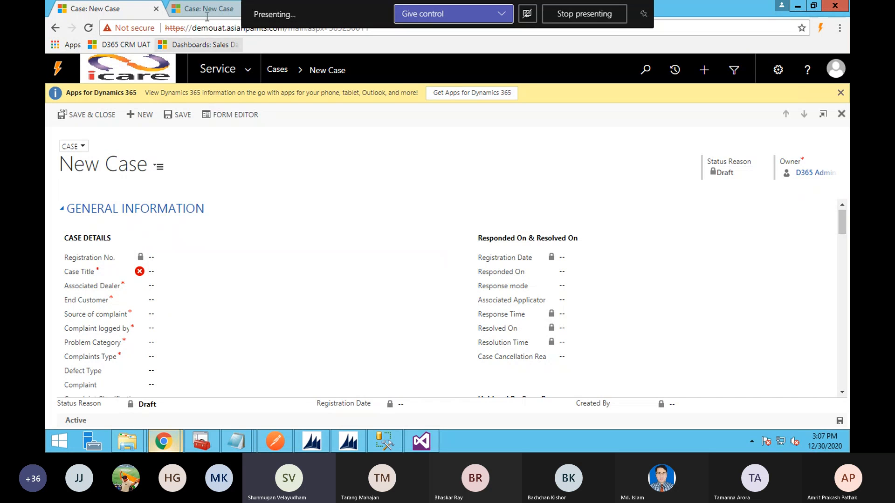
- Enter test as the Case Title of the new case
click(164, 273)
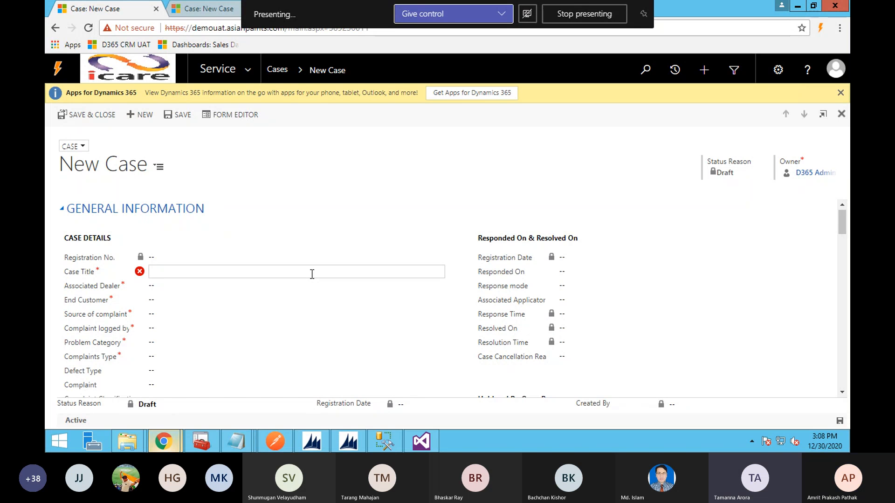
scroll(311, 274, down, 1)
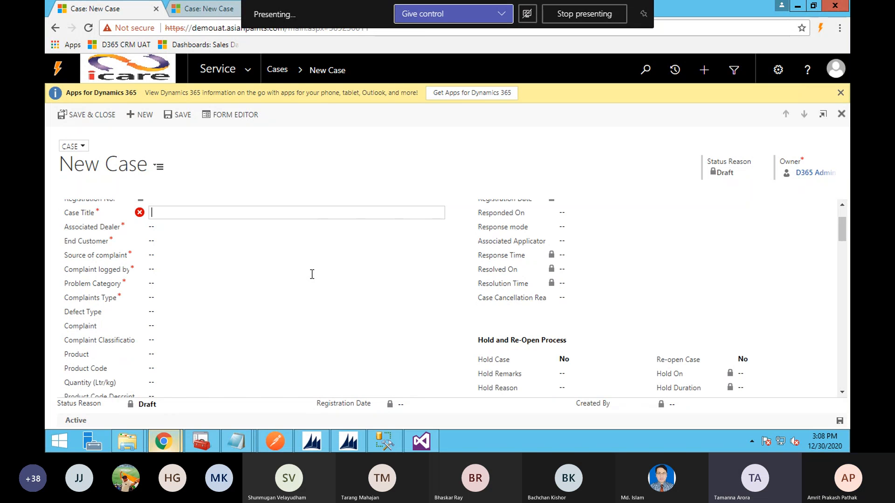
scroll(304, 278, up, 1)
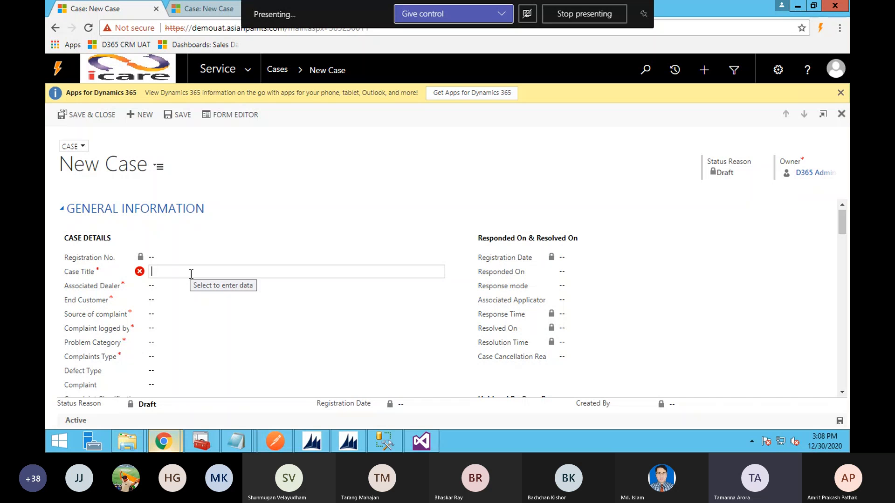
text(test)
- Look up more account records and add an account from the first results page as the case's Associated Dealer
scroll(180, 274, down, 1)
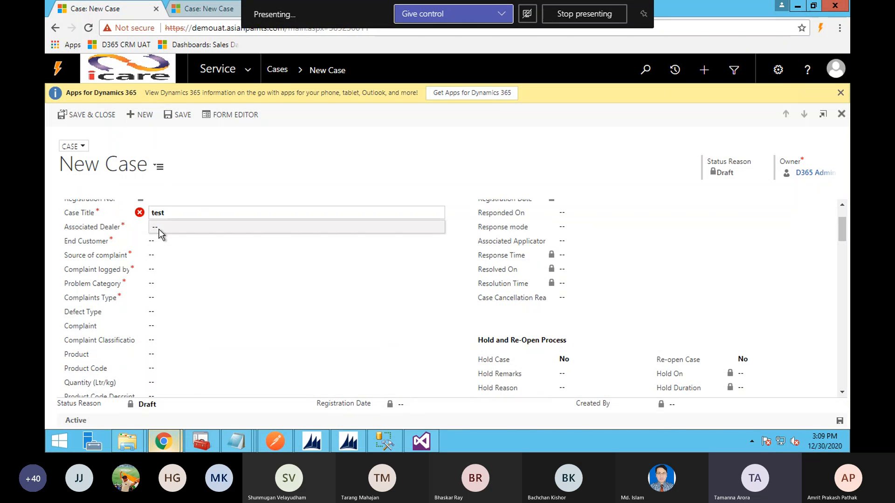
click(159, 228)
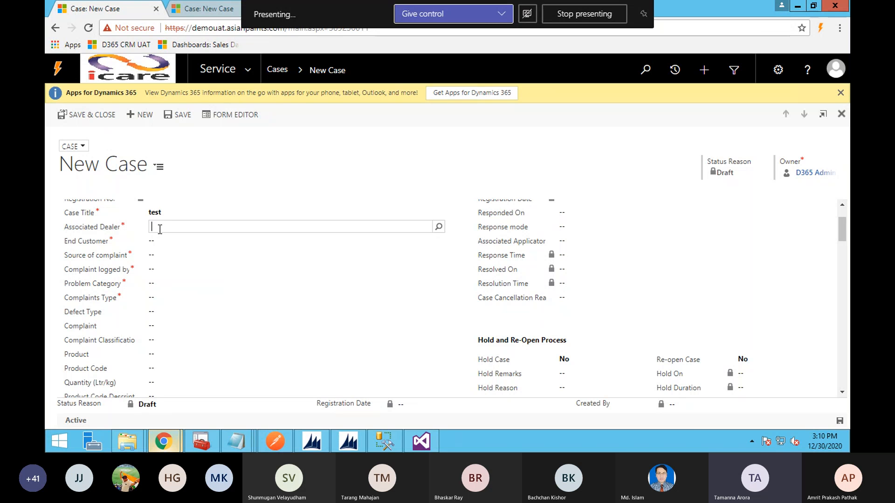
scroll(171, 230, up, 2)
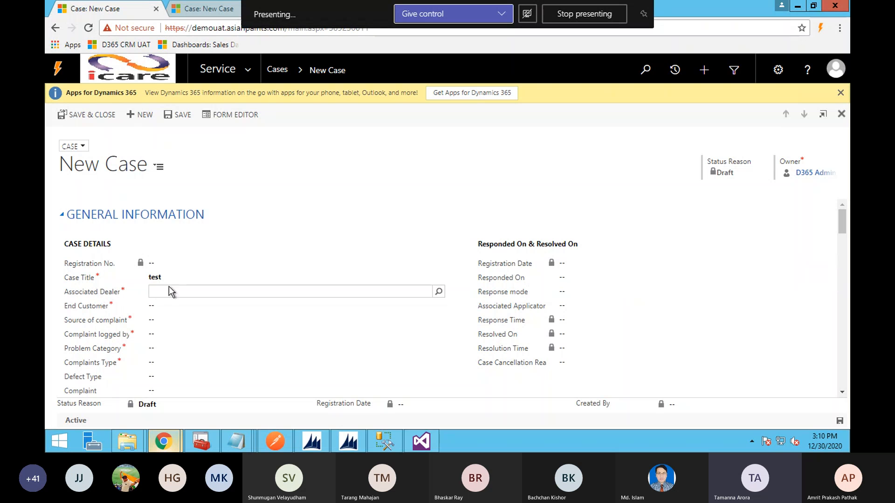
click(439, 293)
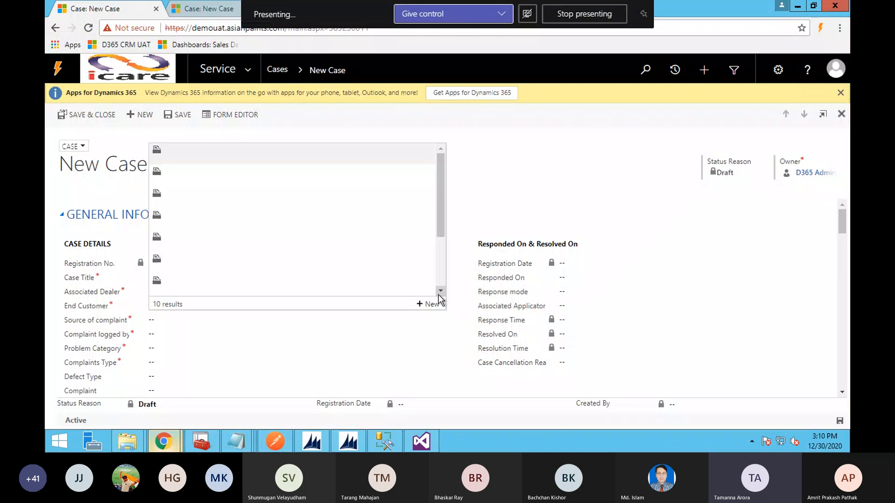
scroll(438, 294, down, 3)
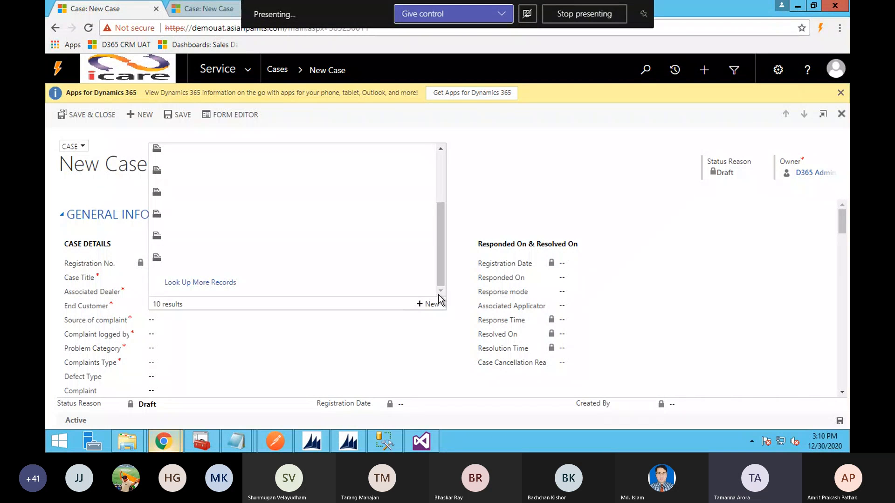
click(201, 287)
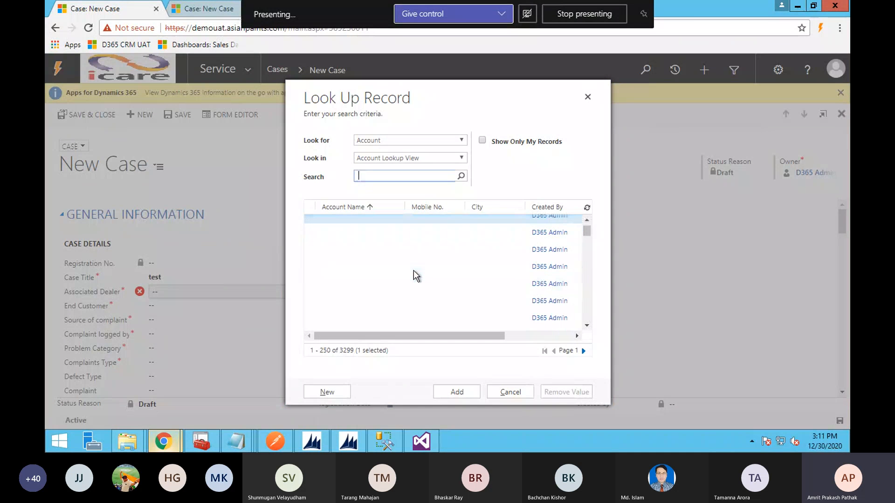
scroll(413, 270, down, 10)
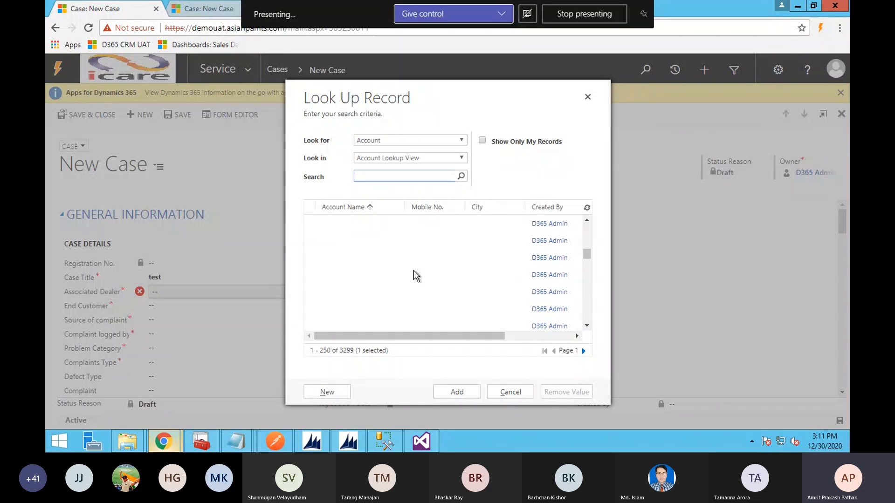
scroll(413, 271, down, 10)
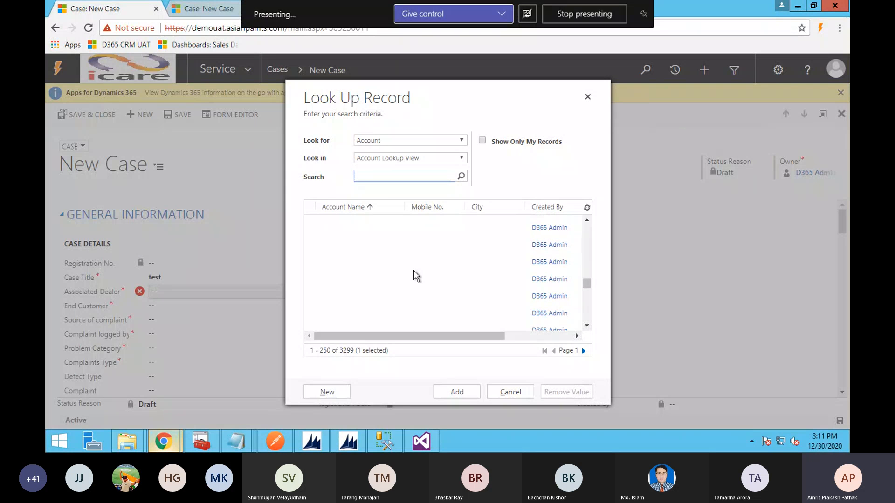
scroll(413, 271, down, 2)
click(378, 275)
click(456, 392)
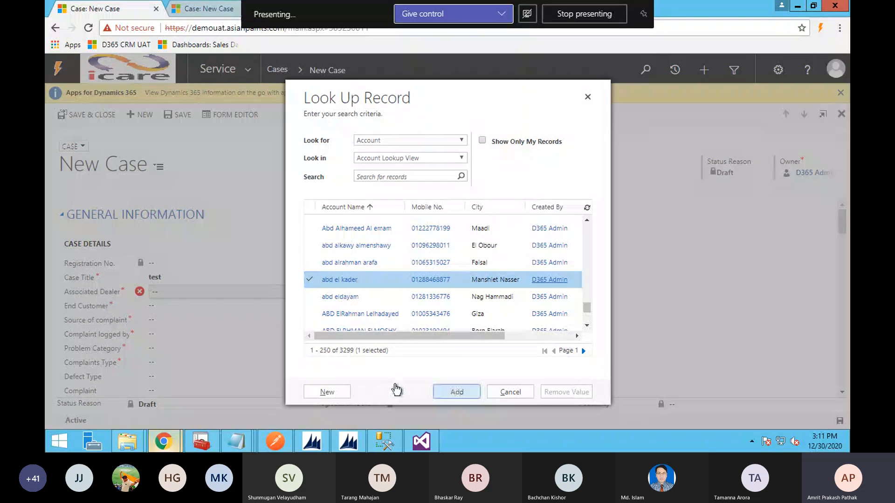
- Set the case's End Customer to a (No name) record from the lookup results
click(159, 307)
click(439, 306)
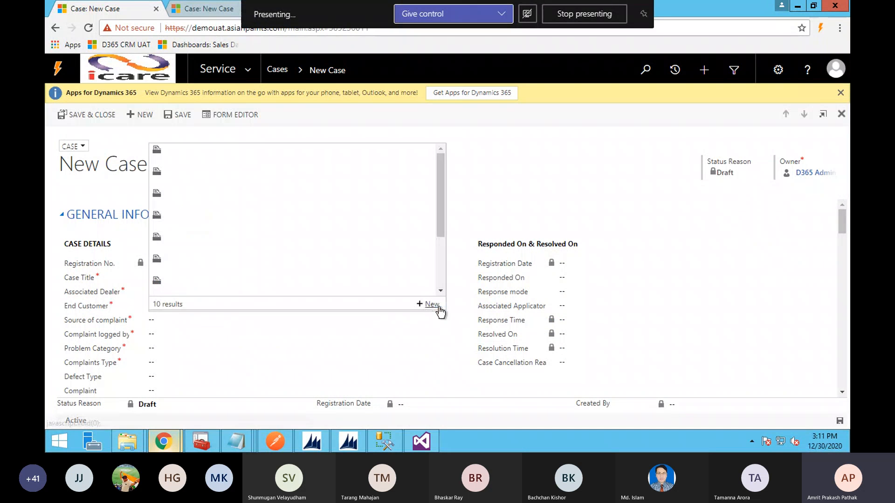
click(185, 282)
- Set Source of complaint to Dealer and Complaint logged by to Email By Customer
click(166, 326)
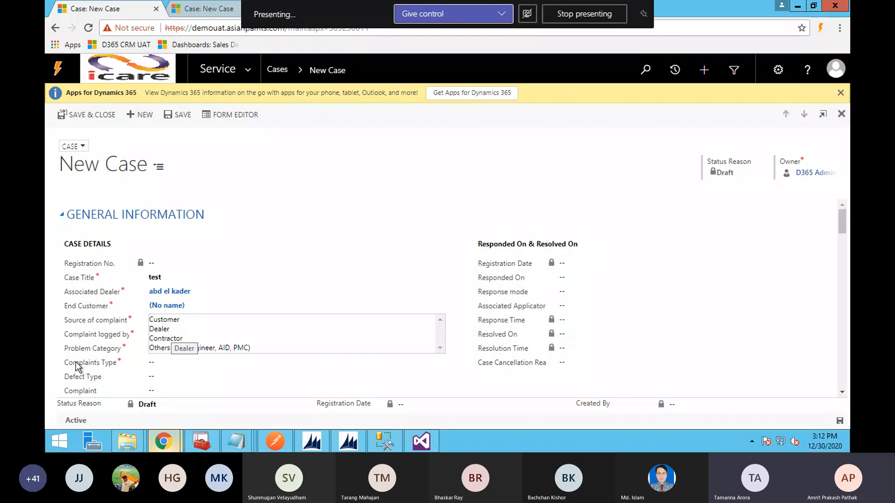
click(165, 330)
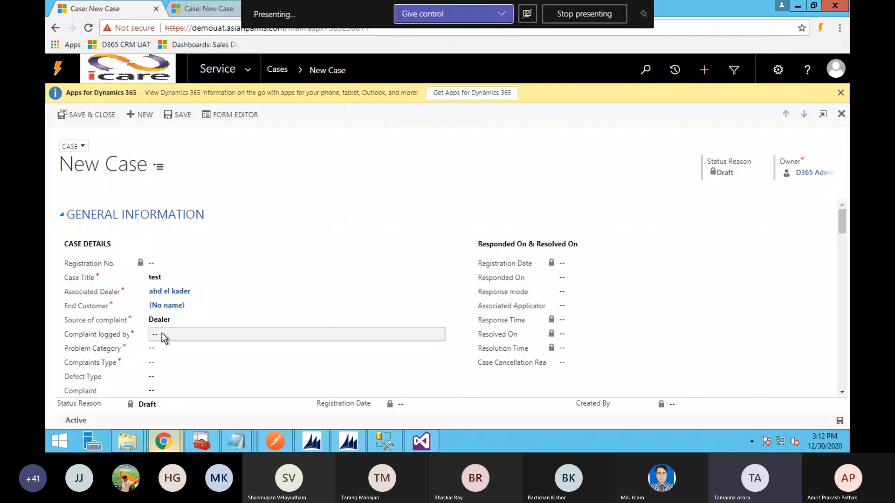
click(163, 336)
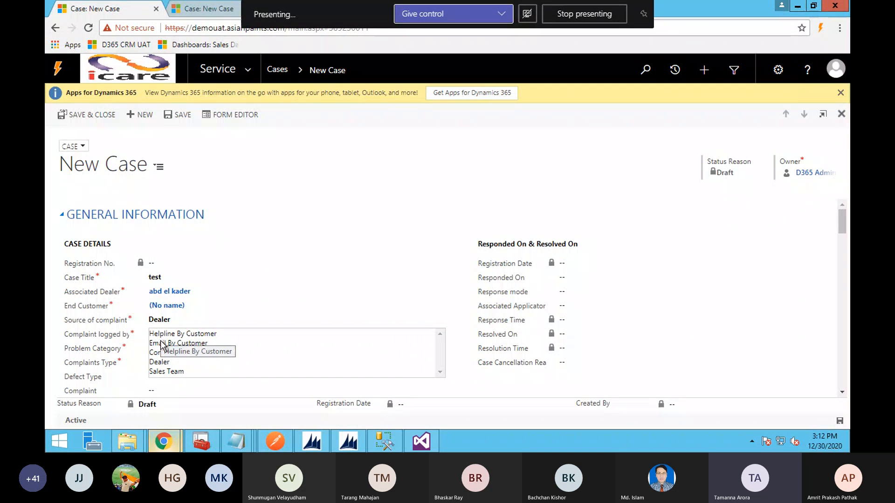
click(162, 345)
- Set Problem Category to Perception Related and Complaints Type to Product
click(161, 353)
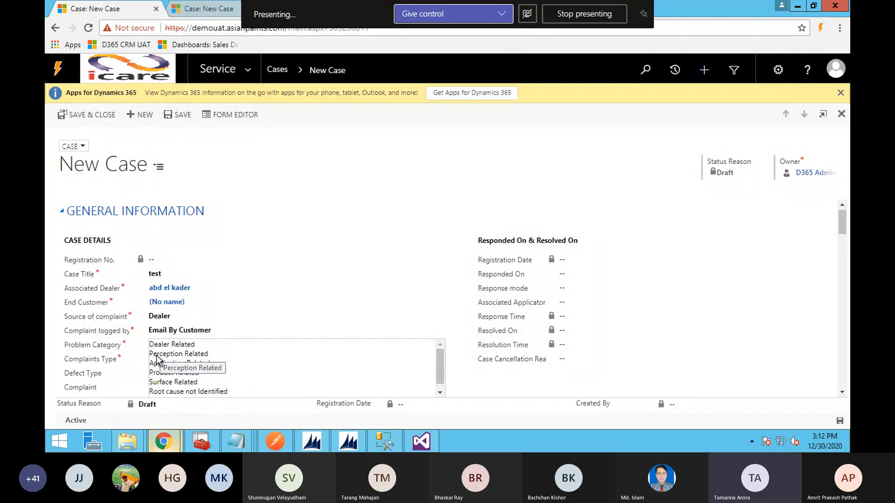
click(159, 356)
click(159, 360)
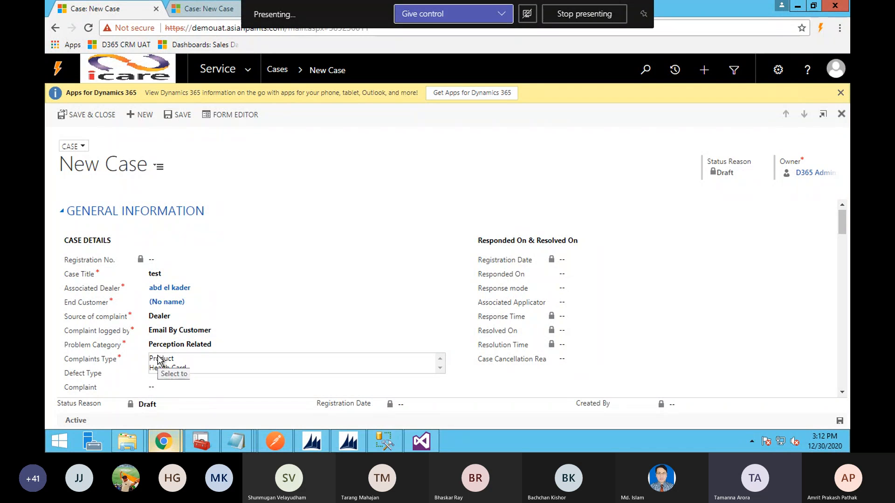
scroll(159, 361, down, 1)
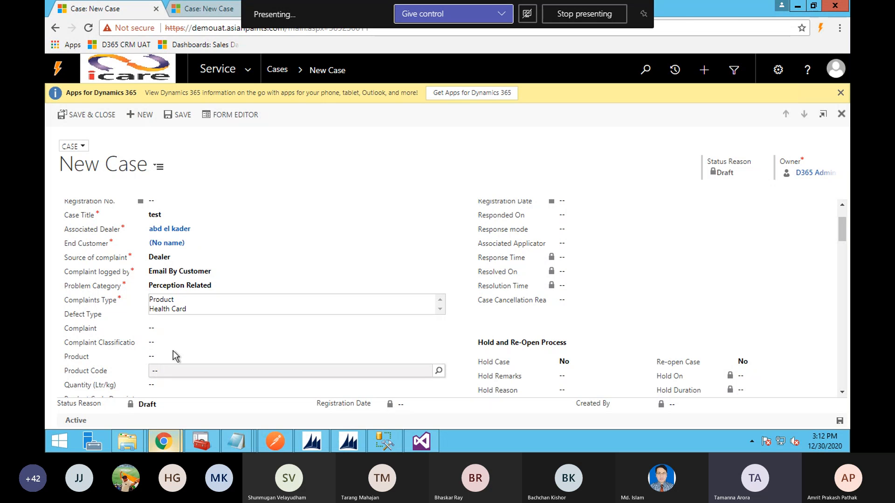
click(163, 301)
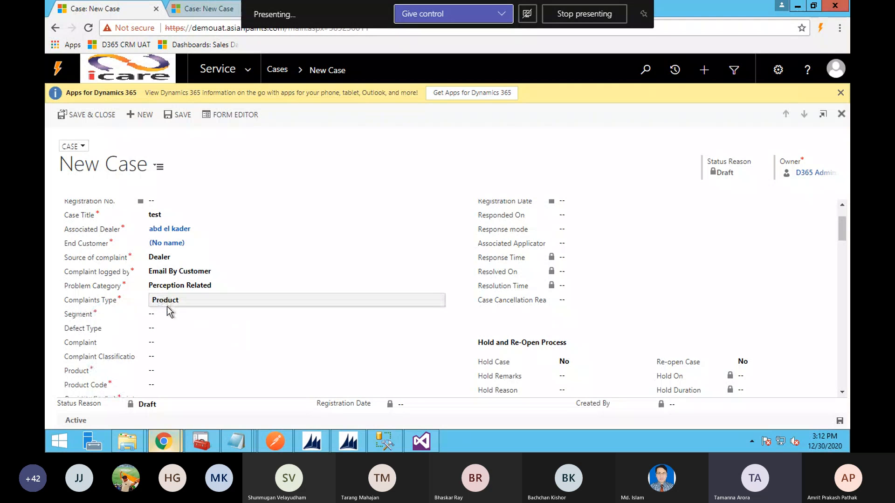
- Set the case's Segment to Project
scroll(172, 319, down, 1)
click(155, 256)
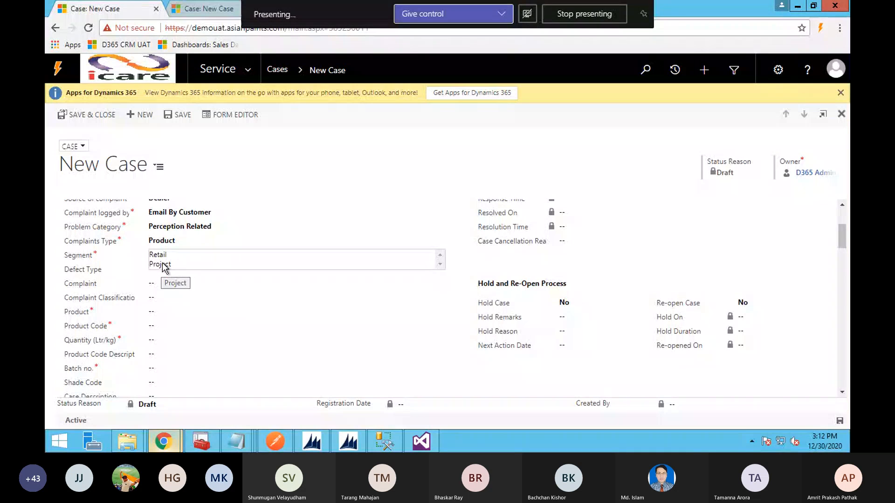
click(164, 267)
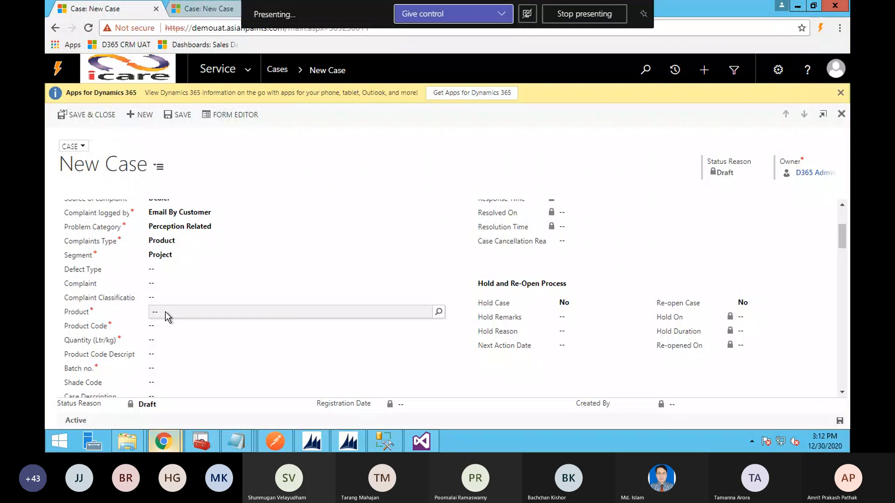
- Assign the product AMC FAST BLUE 1 LT and the product code 1990 to the case
click(431, 317)
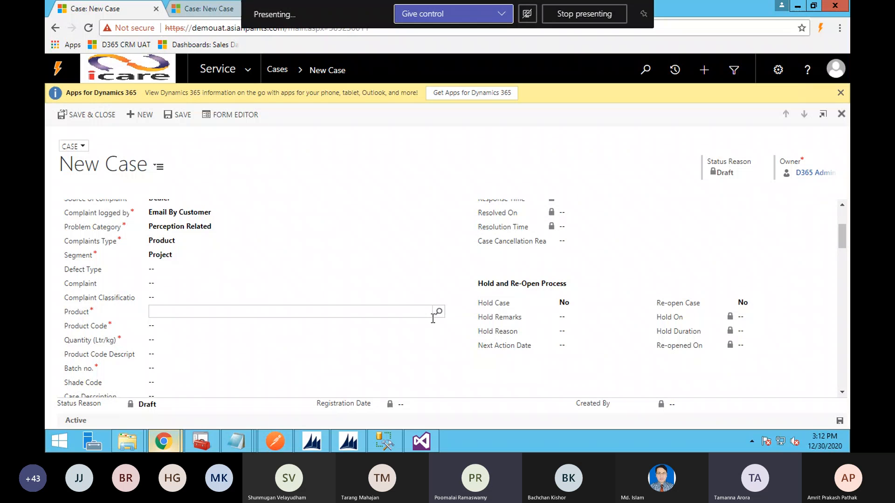
click(439, 313)
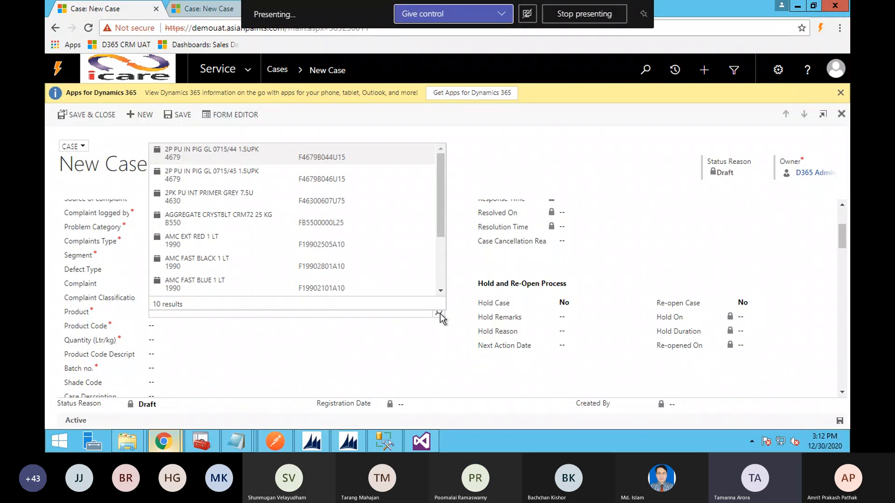
click(204, 286)
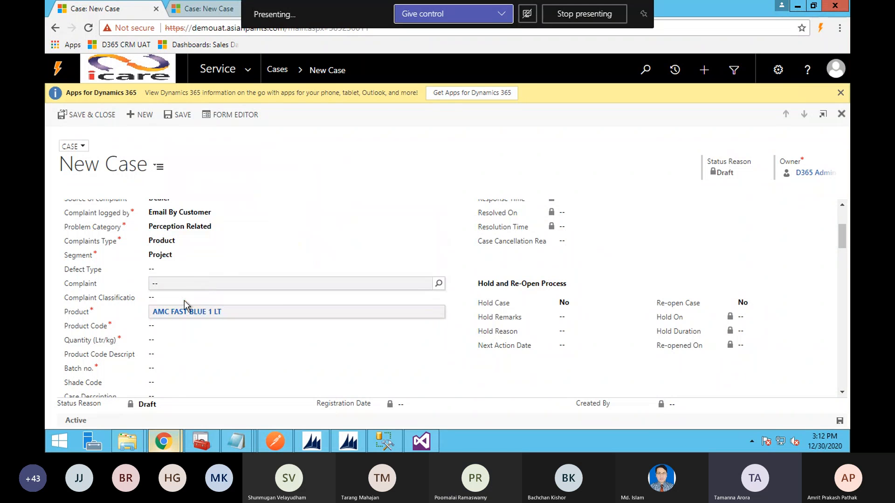
click(433, 330)
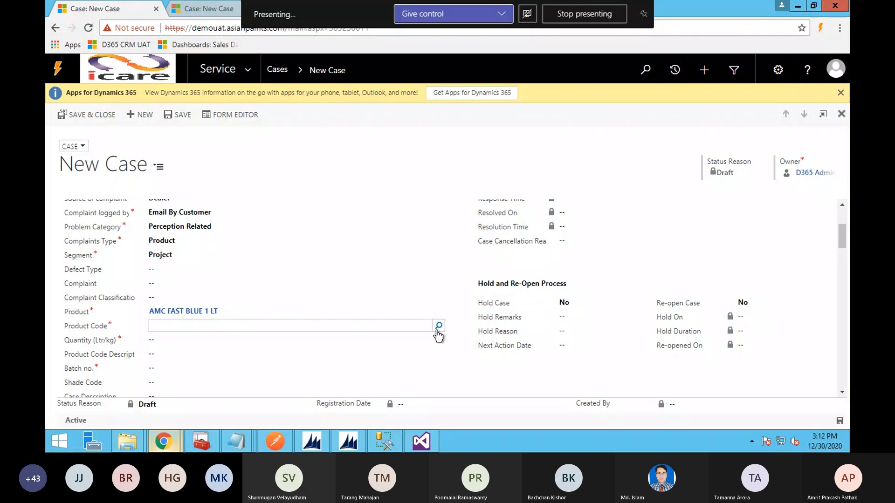
click(438, 326)
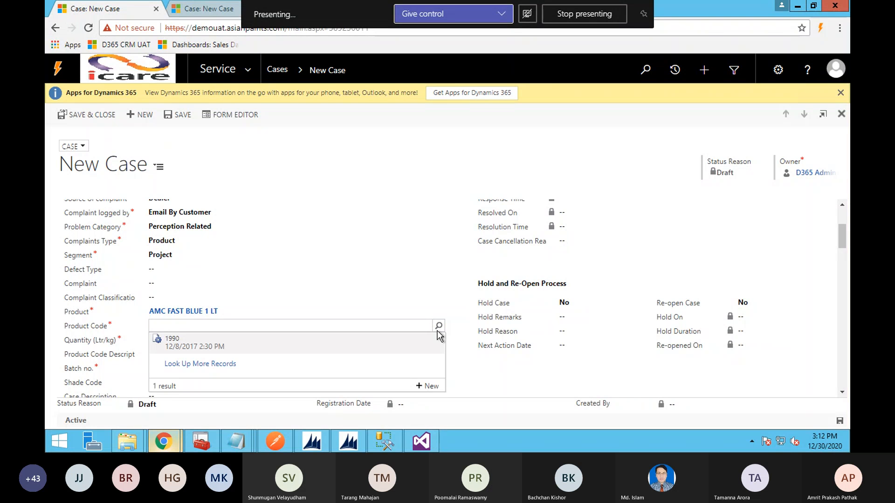
click(231, 345)
- Enter 12 as the quantity and 123 as the batch number, and save the case
click(177, 340)
text(12)
click(164, 370)
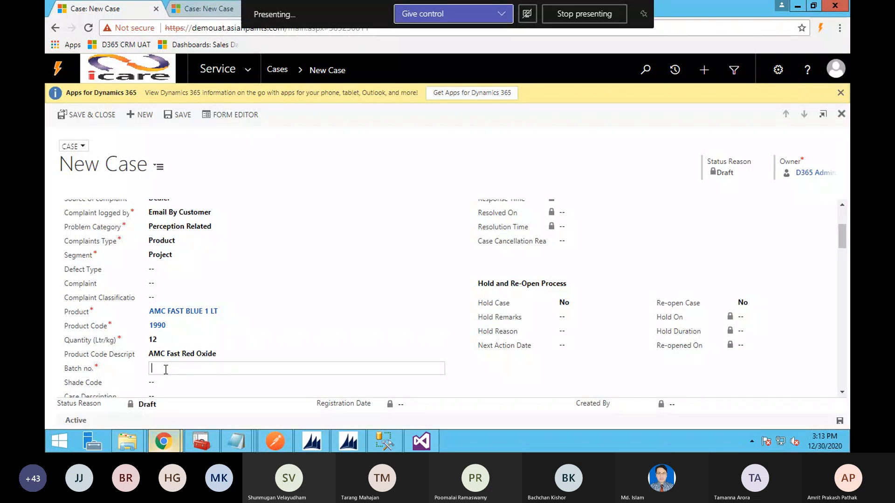
text(123)
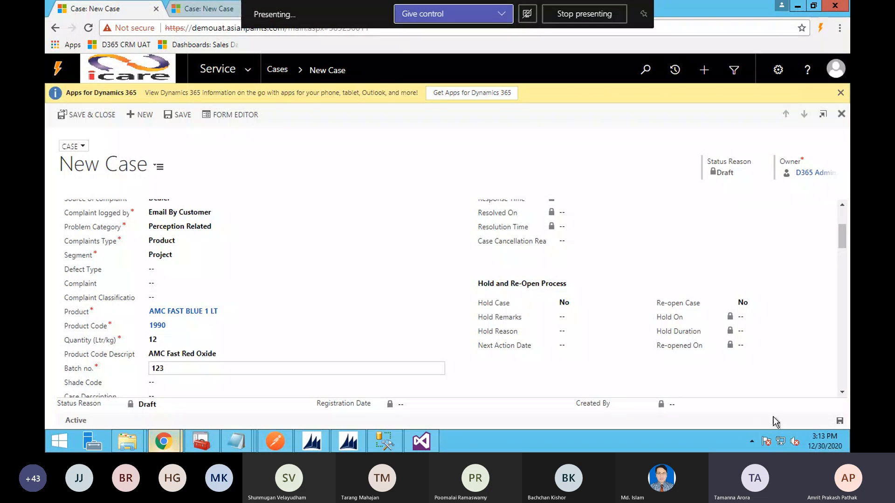
click(840, 420)
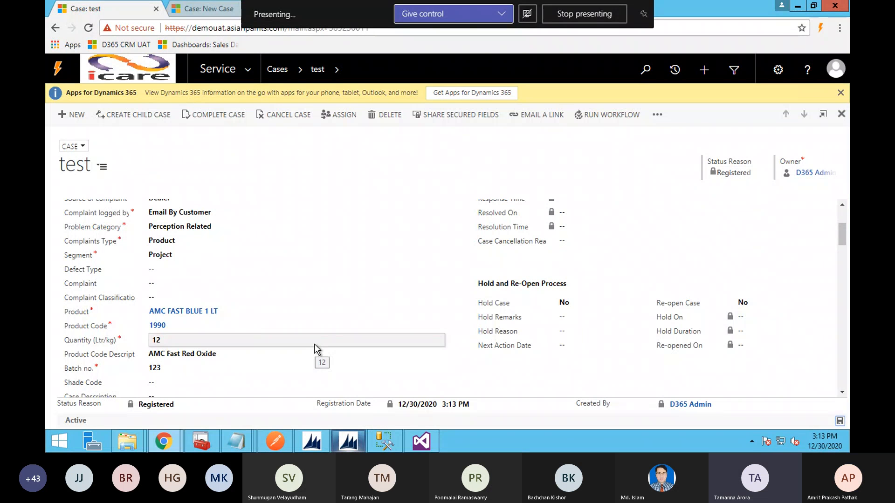
- Examine the saved case's resolution, closure and additional details sections, and return to its general information
scroll(315, 347, down, 5)
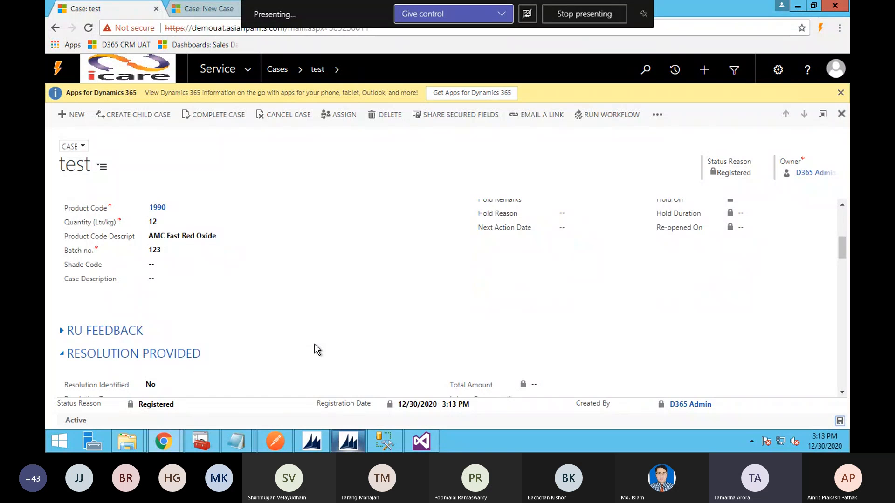
scroll(315, 347, down, 2)
scroll(315, 345, down, 6)
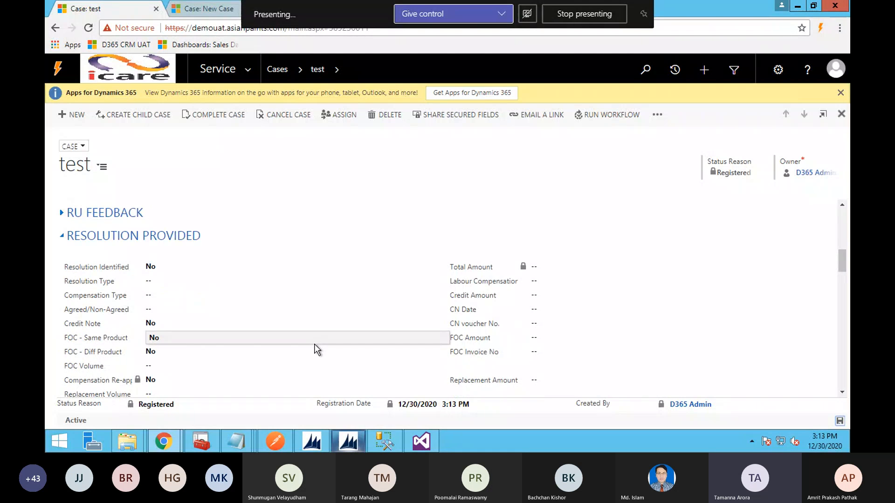
scroll(314, 344, down, 10)
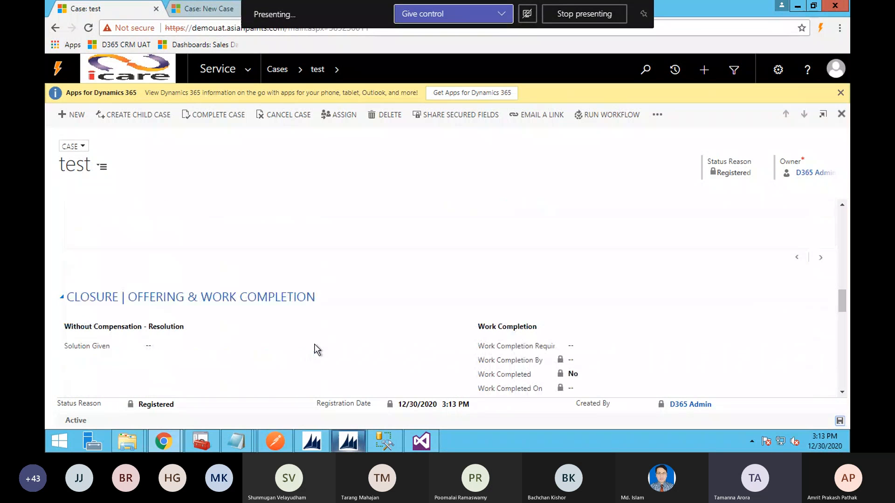
scroll(314, 344, down, 2)
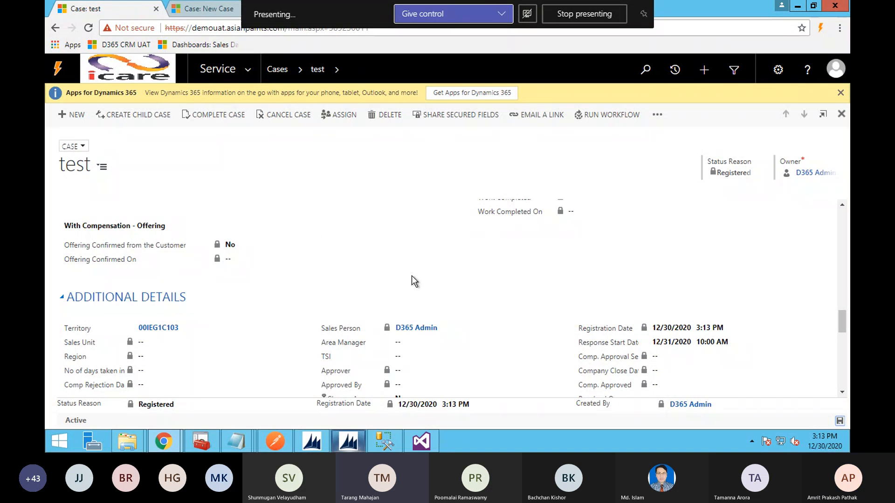
scroll(412, 275, up, 10)
scroll(413, 275, up, 10)
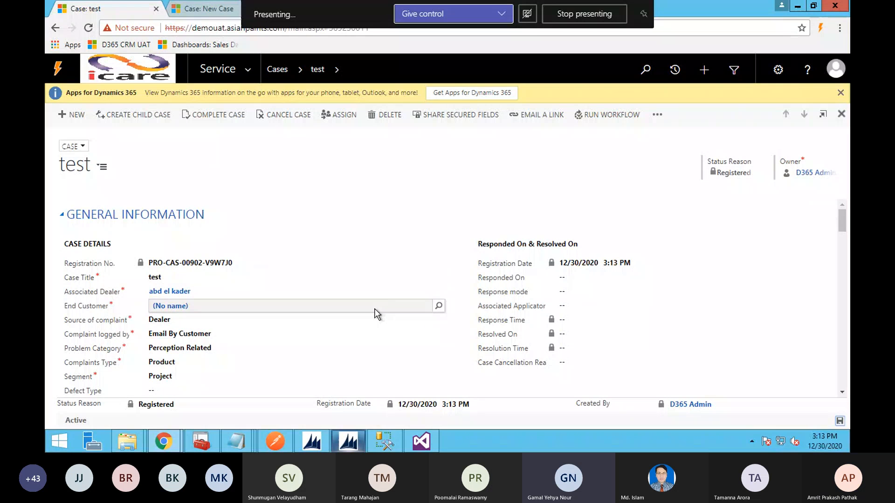
- Review the saved case's details and check which options the Segment field offers
scroll(378, 314, down, 1)
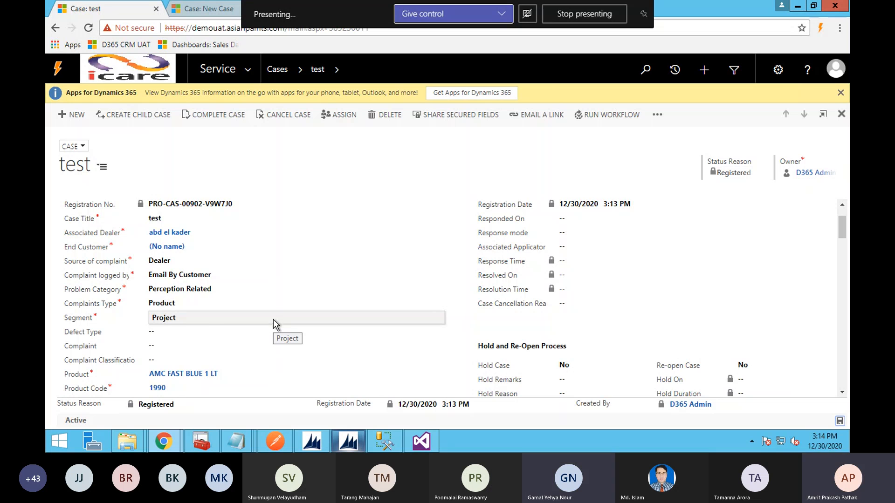
scroll(275, 325, down, 1)
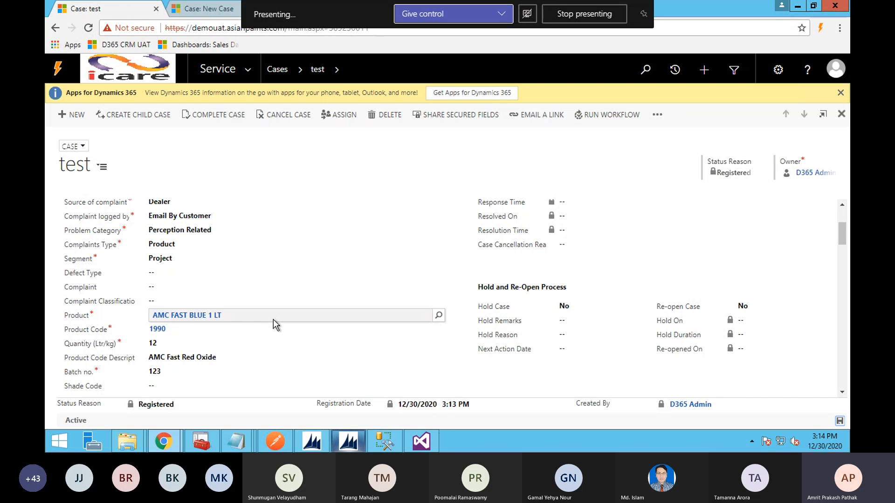
scroll(273, 319, up, 1)
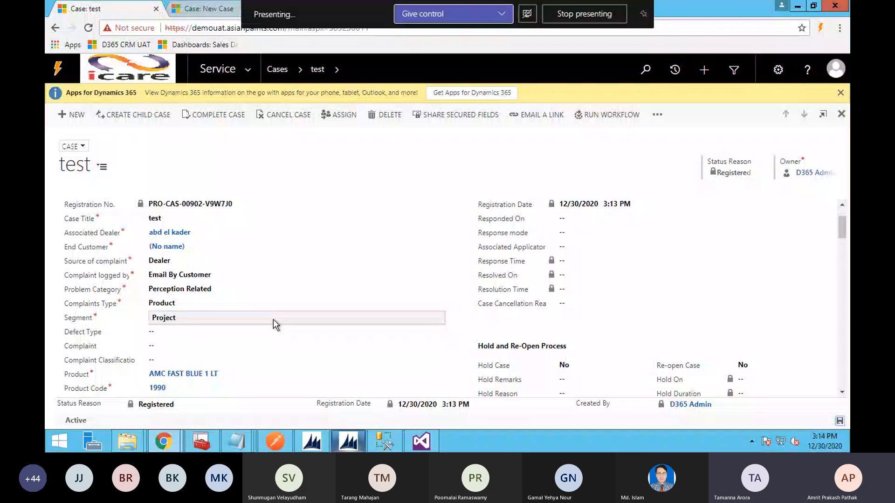
scroll(273, 320, down, 1)
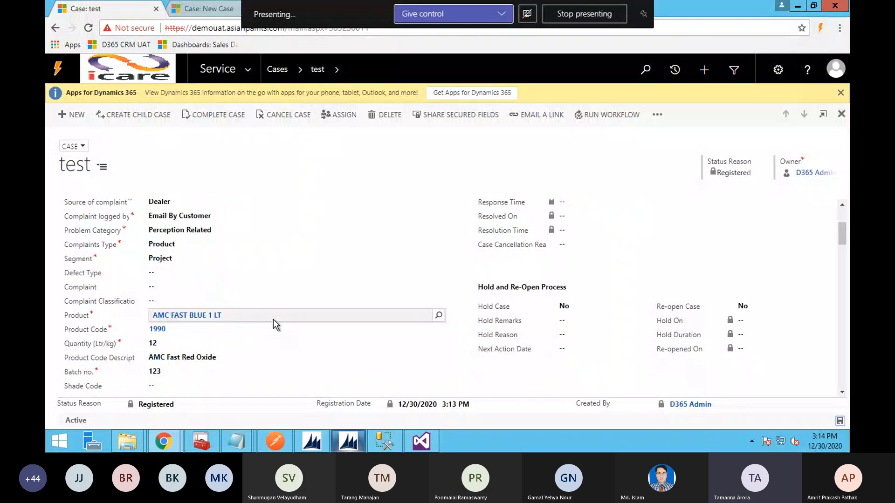
scroll(273, 320, up, 1)
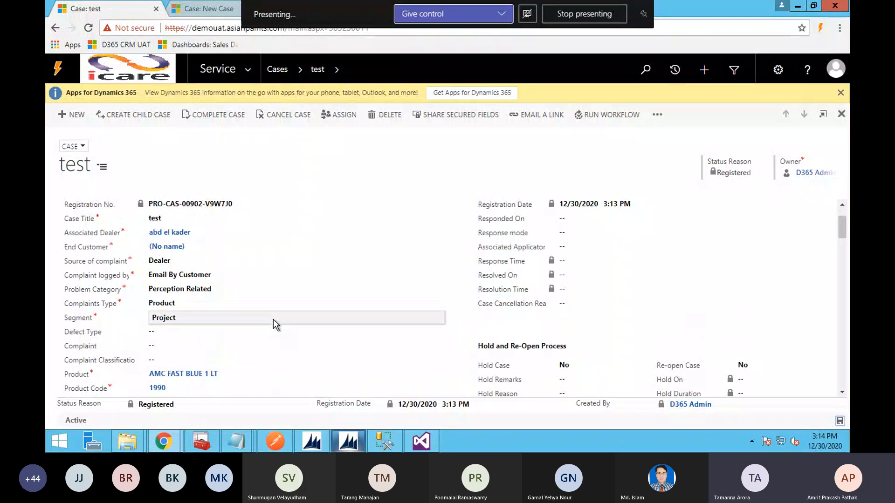
click(190, 319)
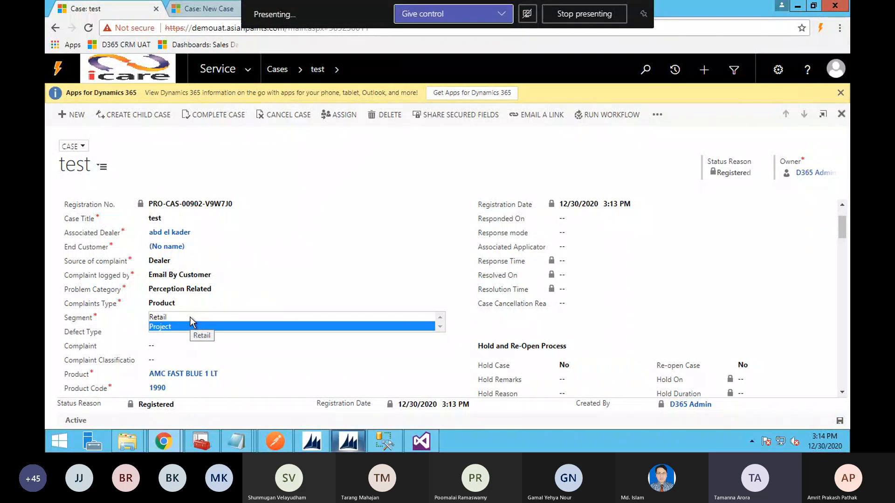
click(320, 172)
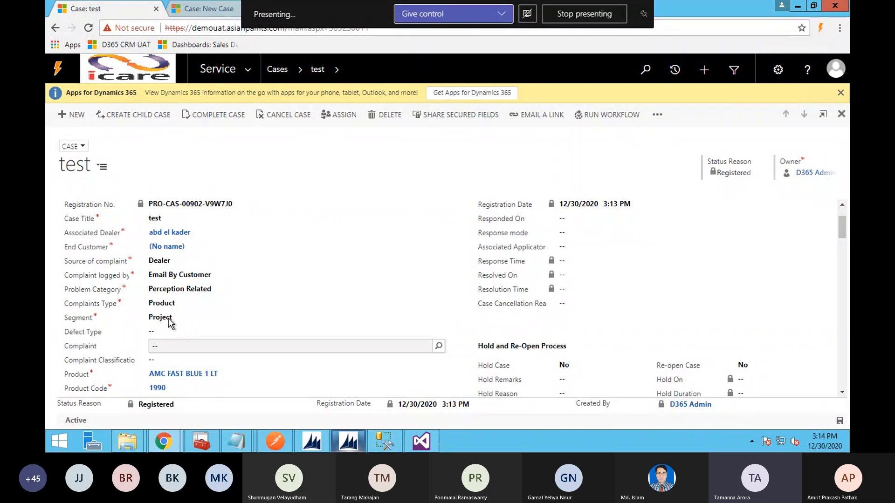
- Look up the case's product code records and reselect 1990
scroll(169, 323, down, 1)
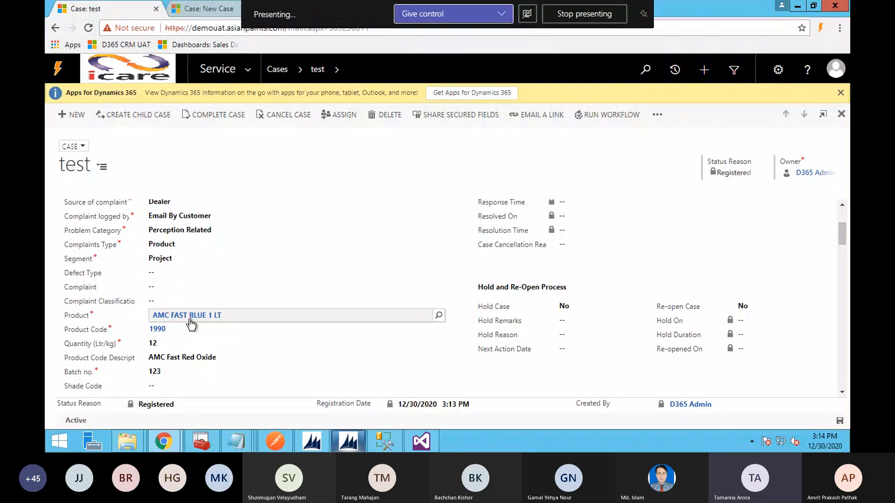
scroll(191, 325, down, 1)
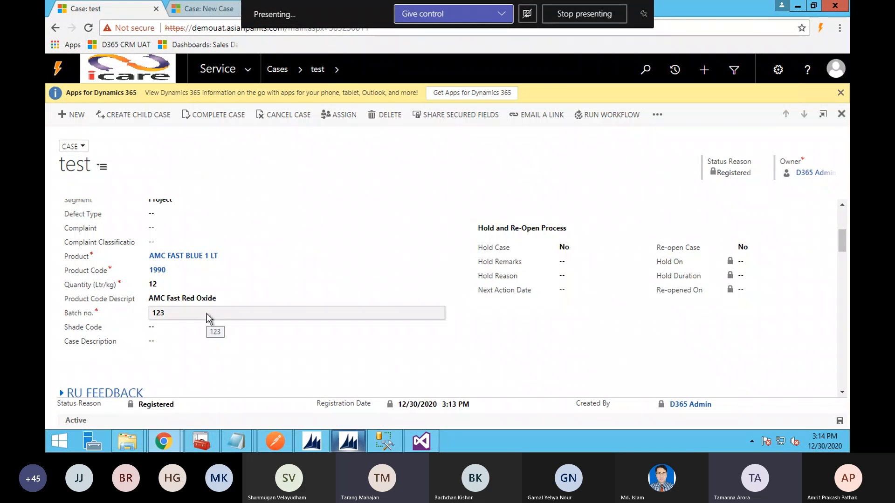
scroll(206, 313, up, 2)
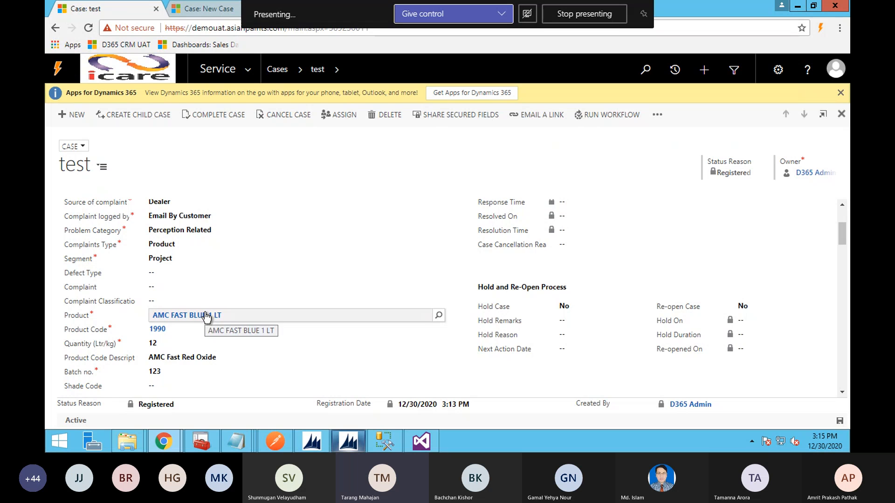
scroll(205, 321, down, 2)
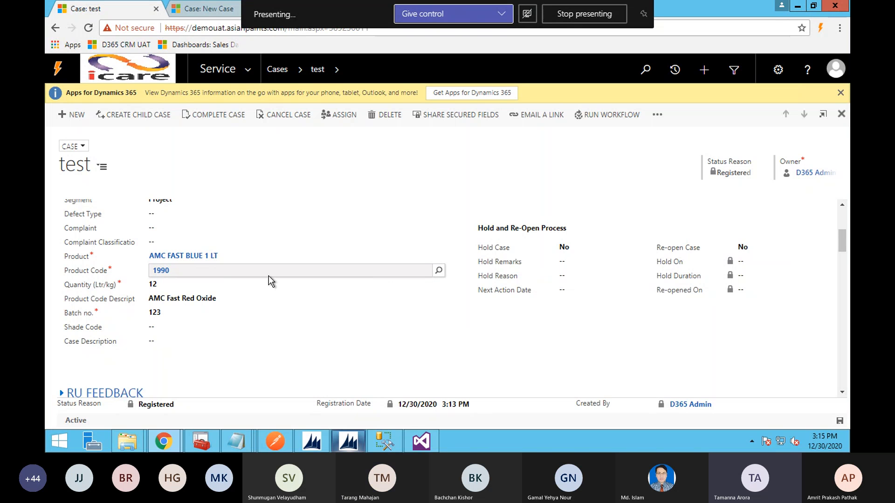
click(439, 272)
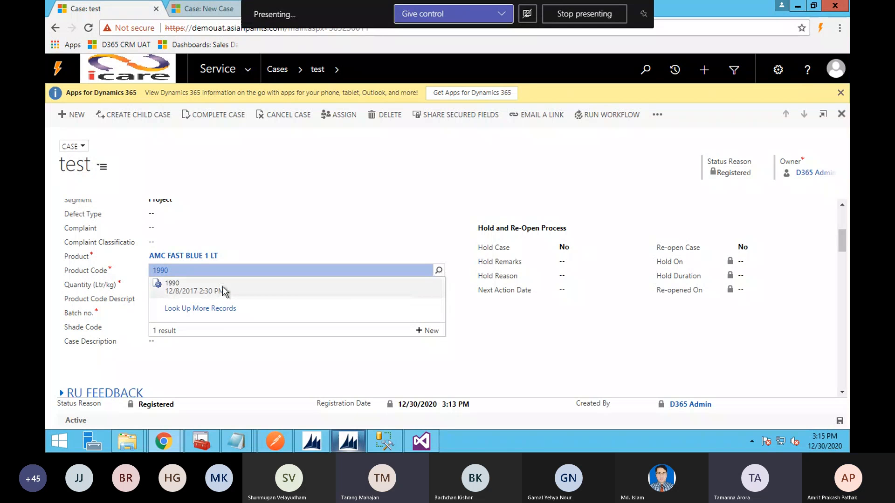
click(222, 290)
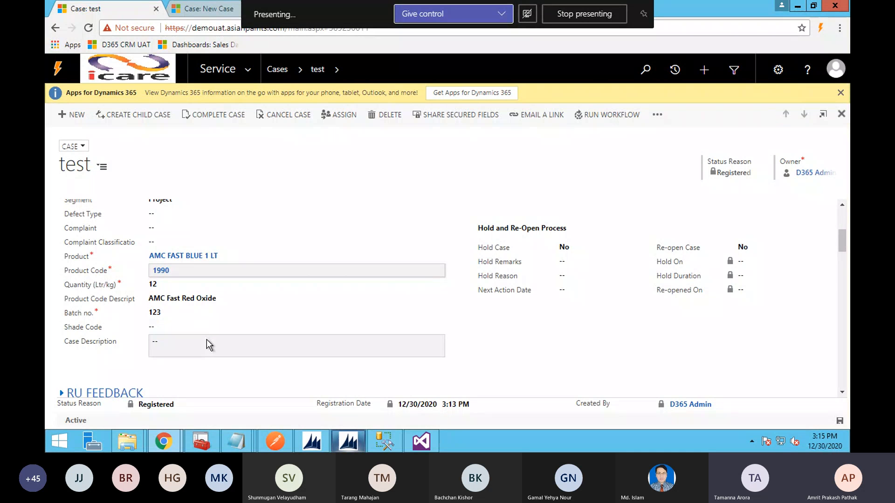
- Check the full timestamp of the case's registration date in the Responded On & Resolved On details
scroll(206, 340, up, 3)
scroll(206, 340, down, 1)
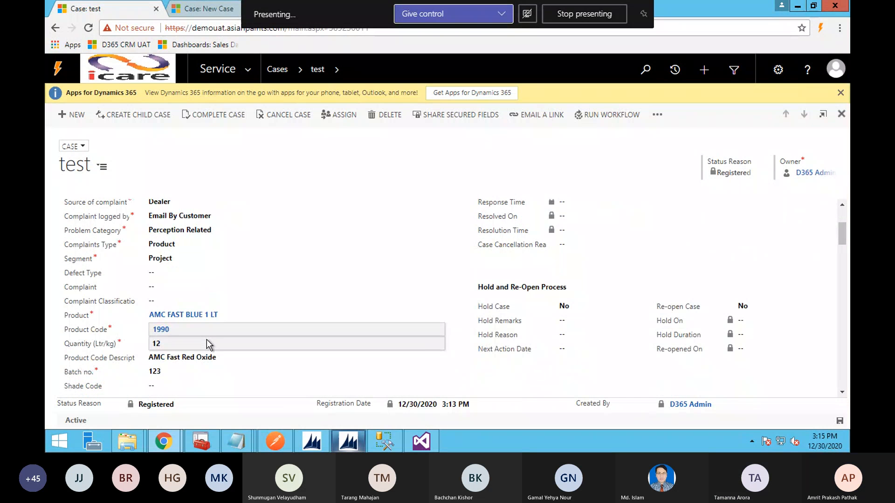
scroll(206, 340, up, 1)
scroll(206, 339, down, 1)
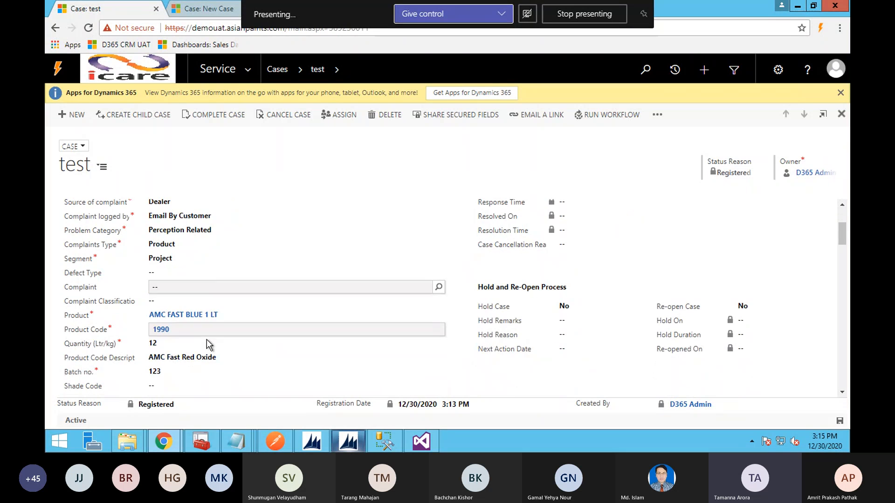
scroll(206, 340, up, 2)
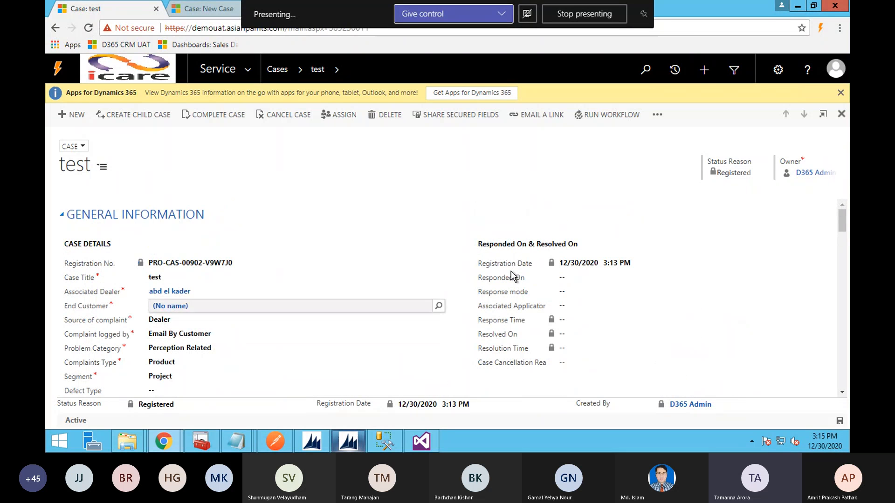
mouse_move(582, 269)
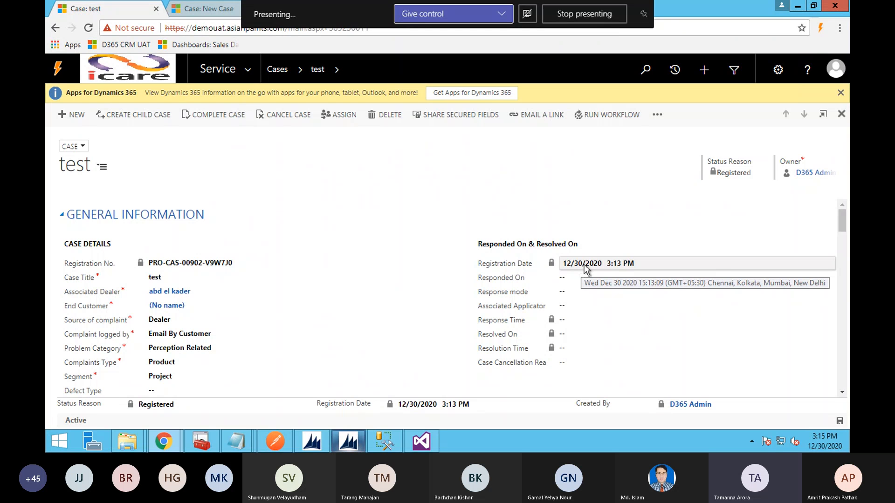
- Examine the case's hold and re-open, resolution, compensation products, closure and additional details sections, and return to the case details
scroll(587, 270, down, 10)
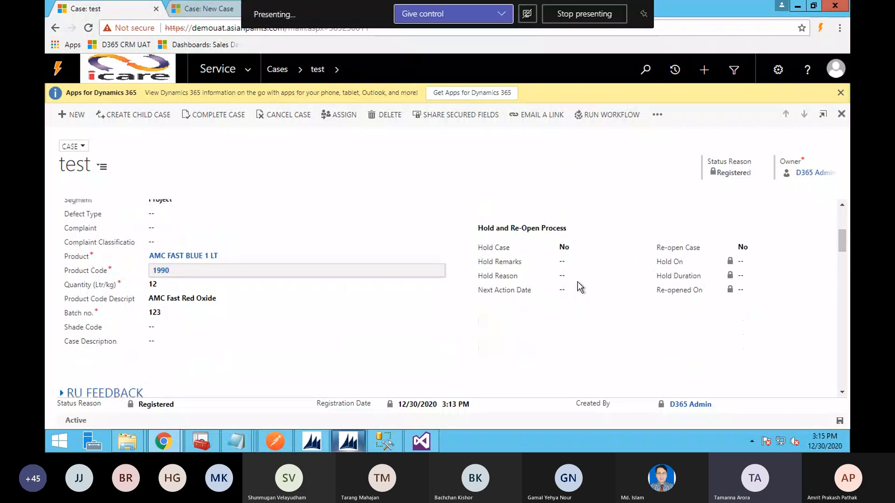
scroll(328, 364, down, 5)
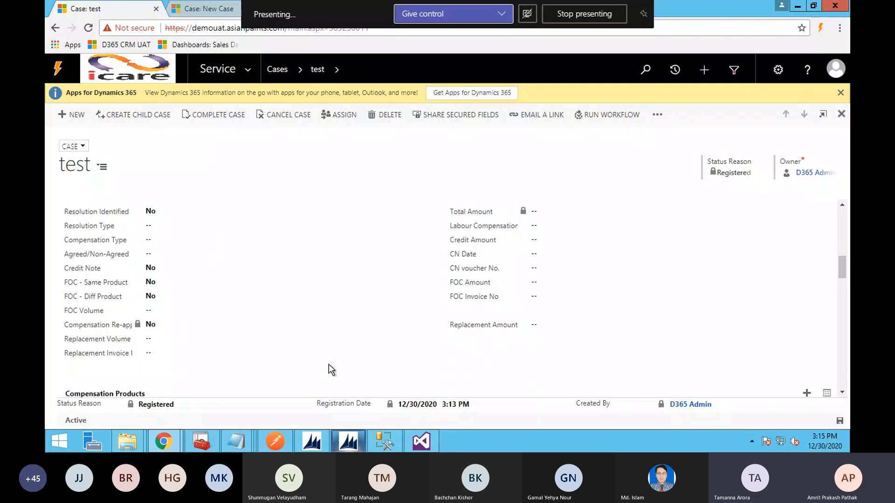
scroll(328, 364, down, 3)
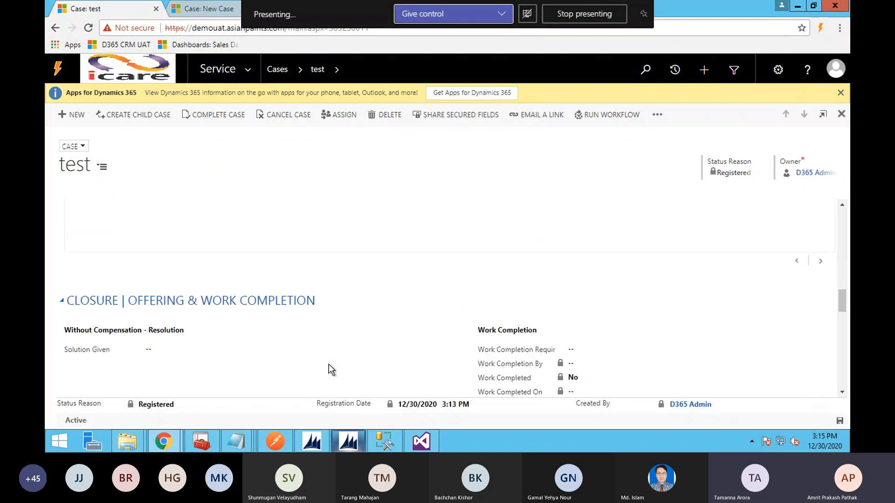
scroll(328, 364, down, 2)
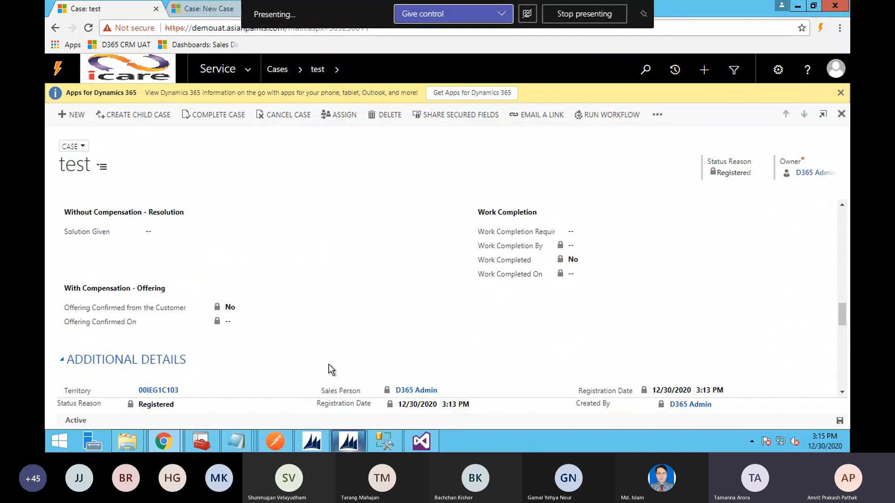
scroll(328, 364, down, 1)
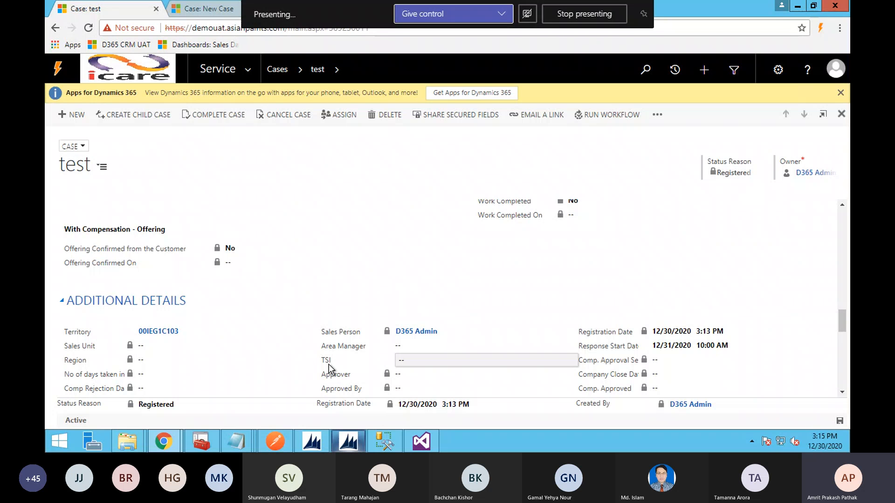
scroll(329, 366, up, 1)
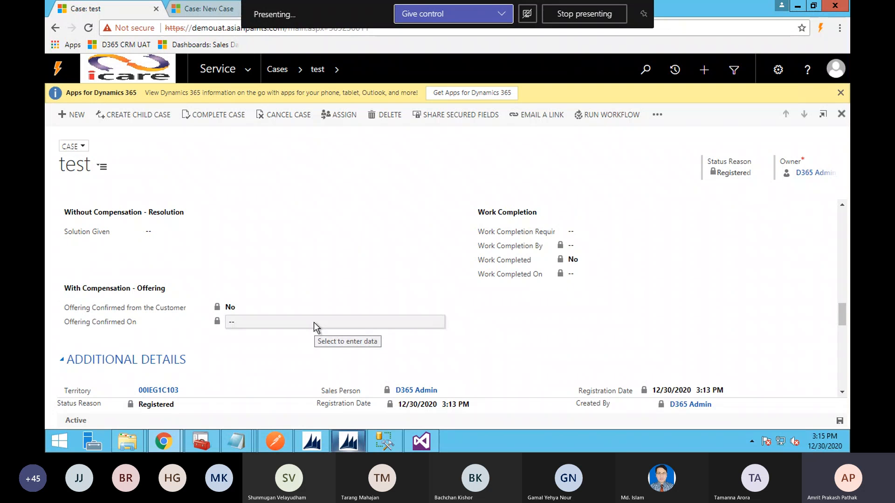
scroll(314, 323, up, 5)
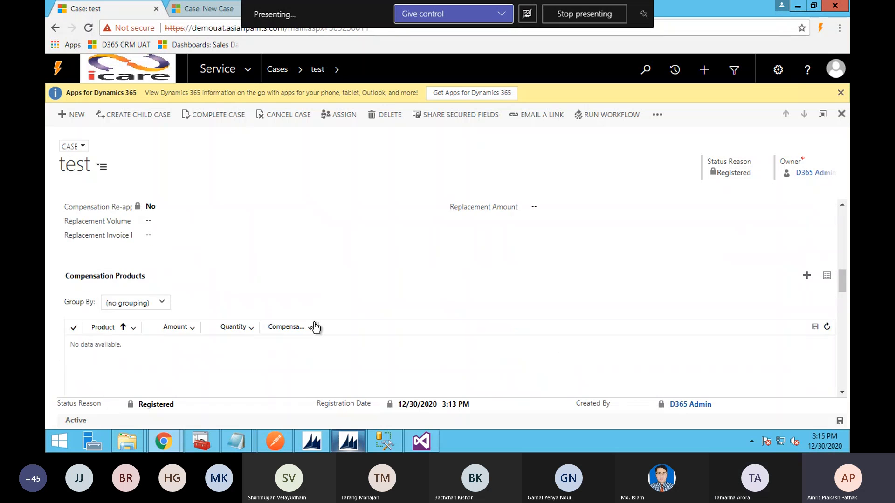
scroll(315, 328, up, 4)
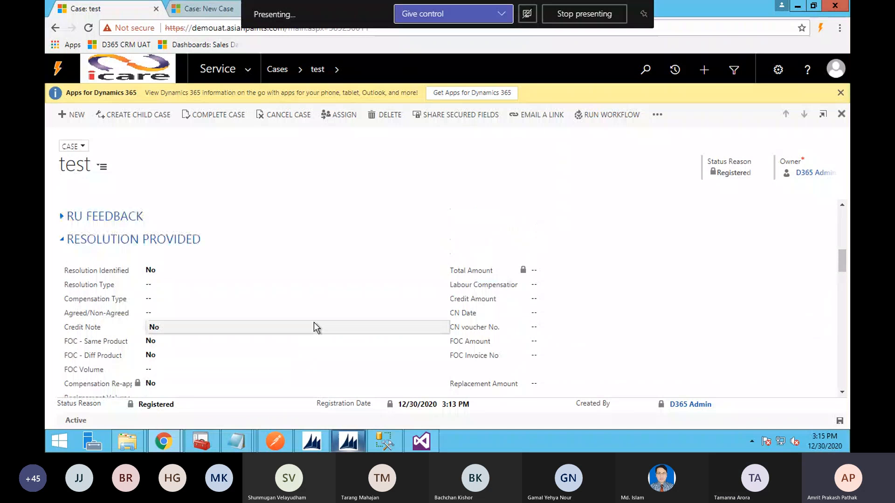
scroll(314, 323, up, 4)
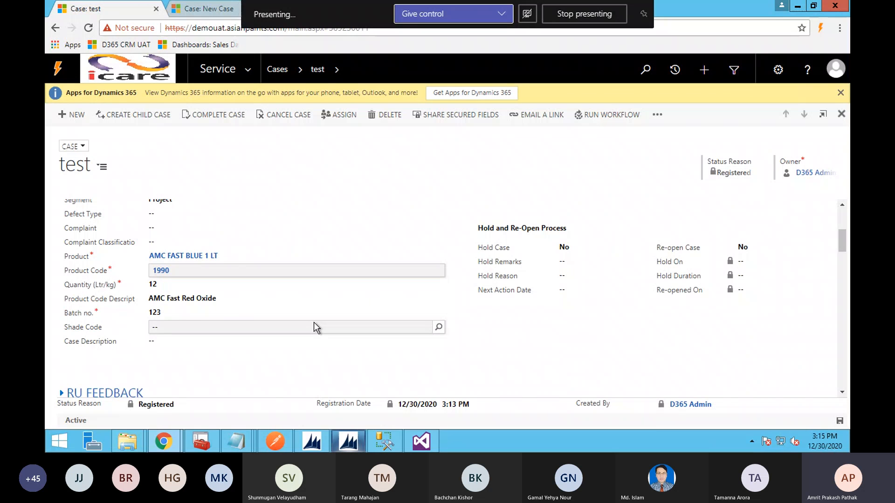
scroll(314, 323, up, 1)
scroll(314, 323, up, 1)
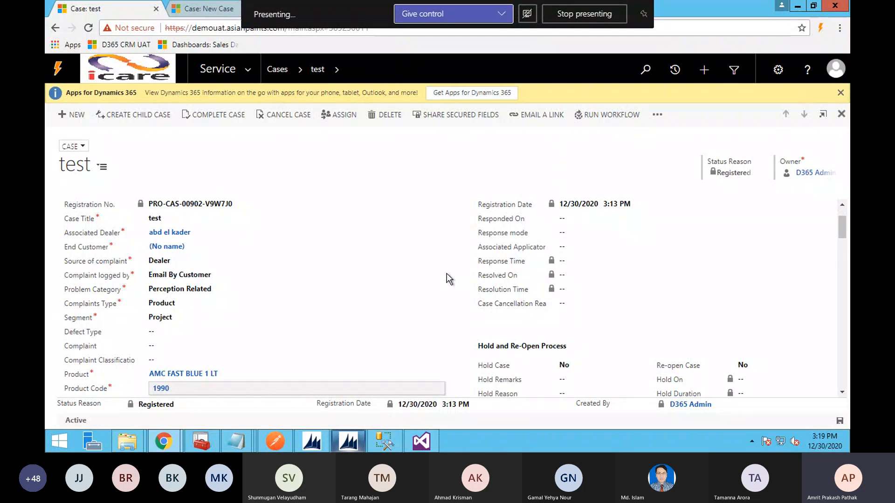
- Go through the case's sections down to Additional Details and check the response start date
scroll(447, 273, down, 3)
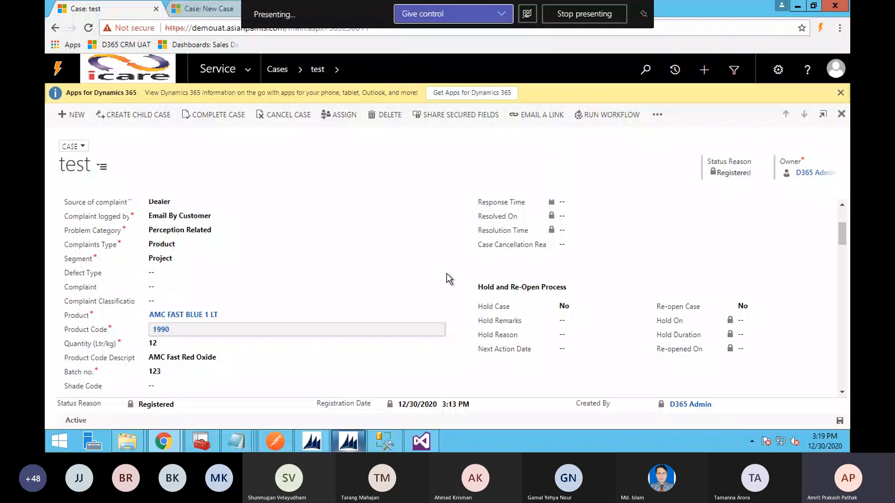
scroll(447, 279, down, 3)
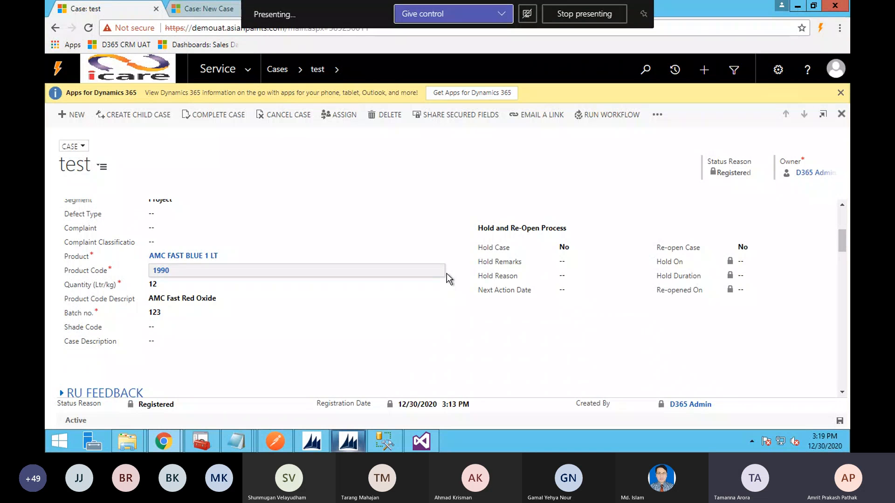
scroll(446, 280, down, 3)
scroll(446, 274, down, 3)
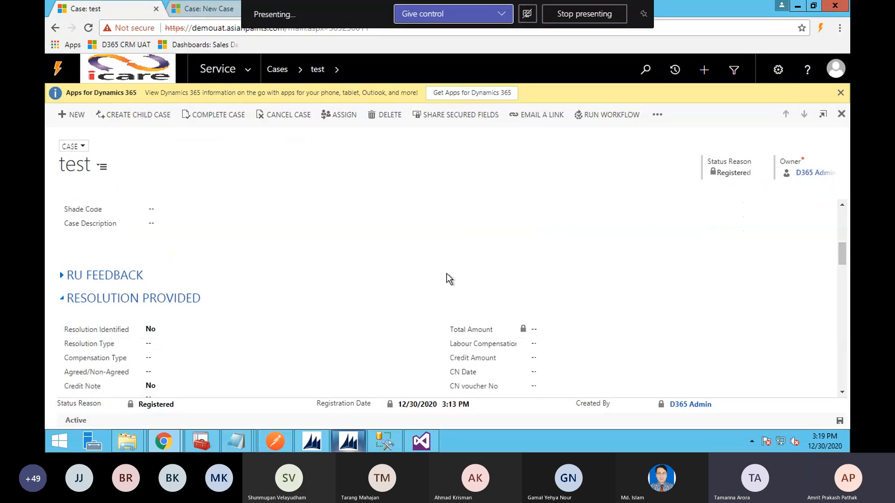
scroll(446, 274, down, 3)
scroll(409, 304, down, 6)
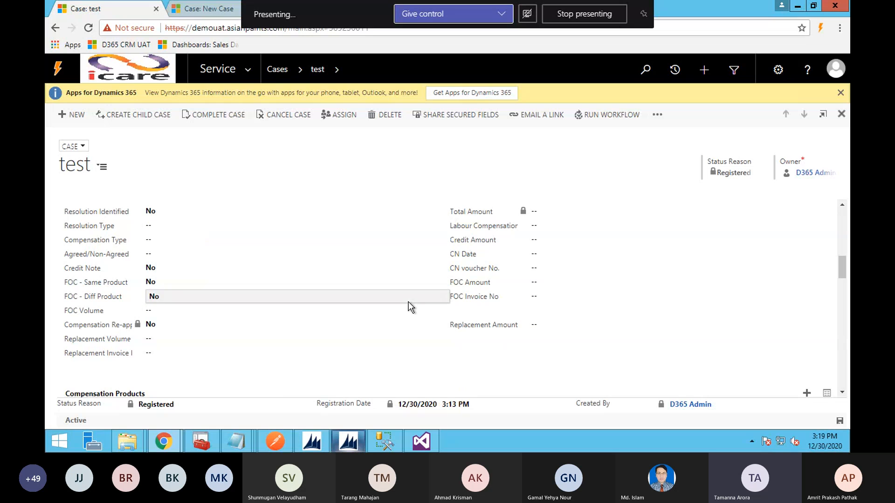
scroll(410, 307, down, 3)
scroll(410, 307, down, 6)
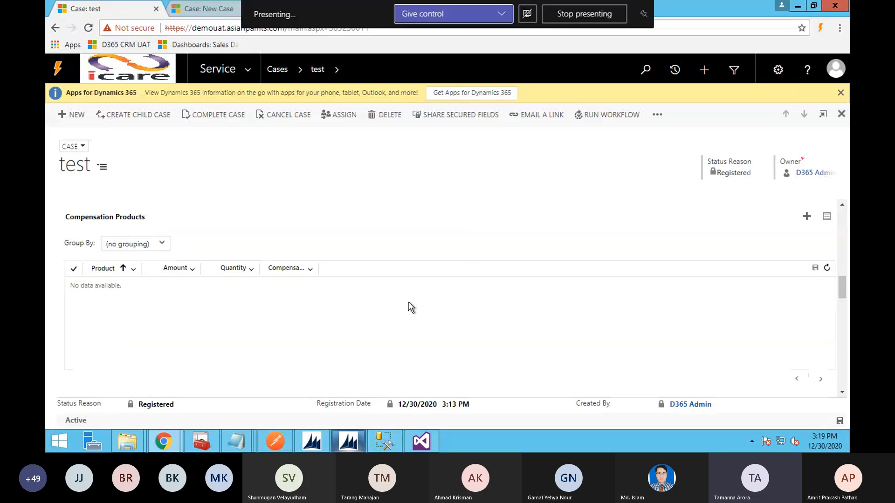
scroll(411, 307, down, 2)
scroll(410, 308, down, 12)
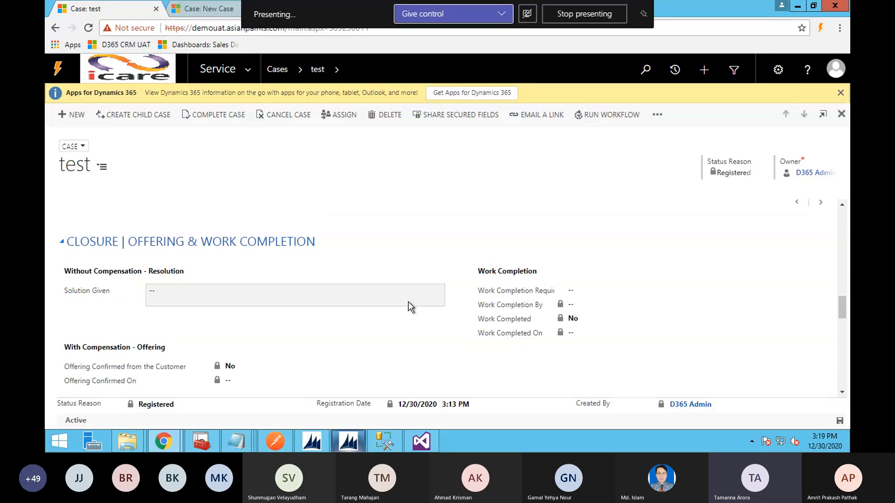
scroll(410, 308, up, 2)
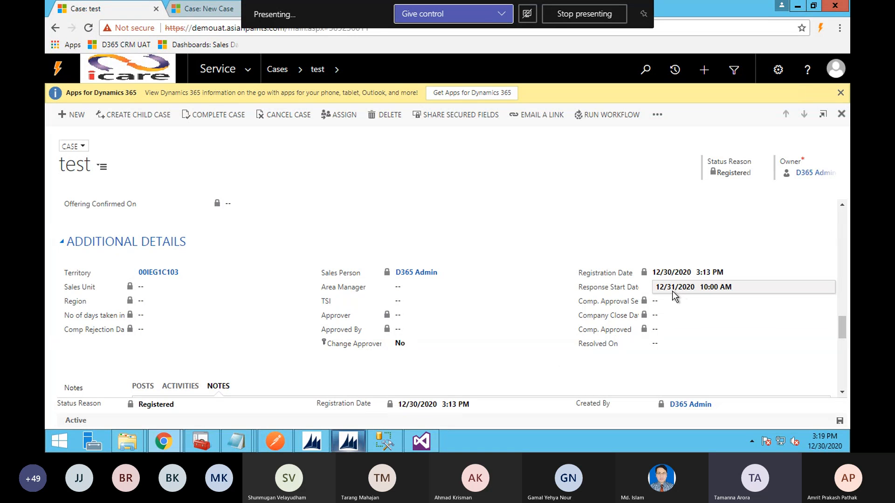
mouse_move(672, 291)
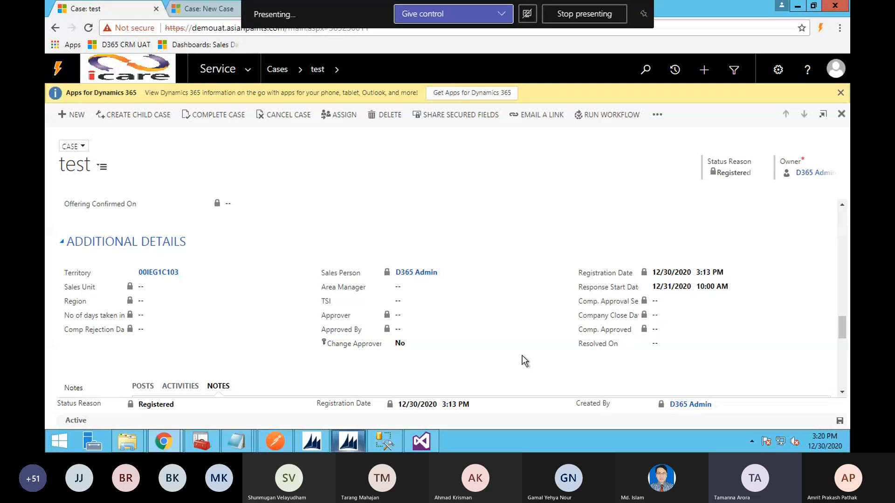
- Set the case's Responded On date and time to 12/31/2020 8:30 PM
scroll(522, 355, up, 8)
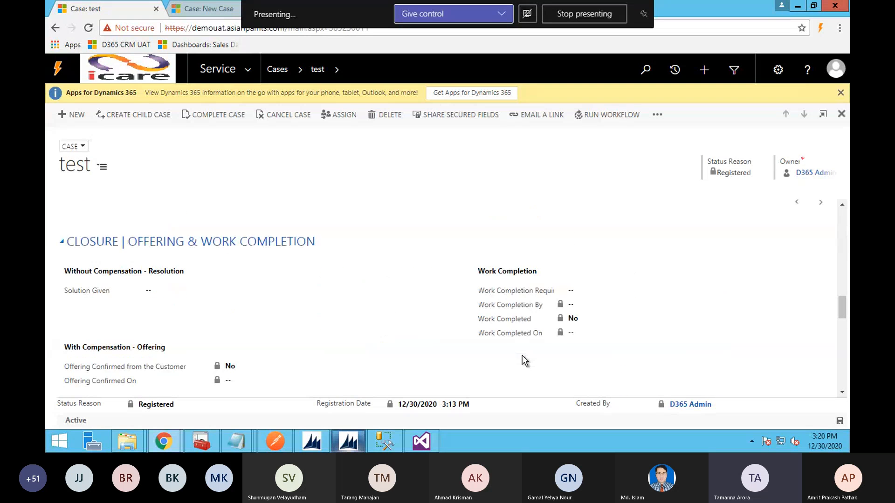
scroll(463, 343, up, 10)
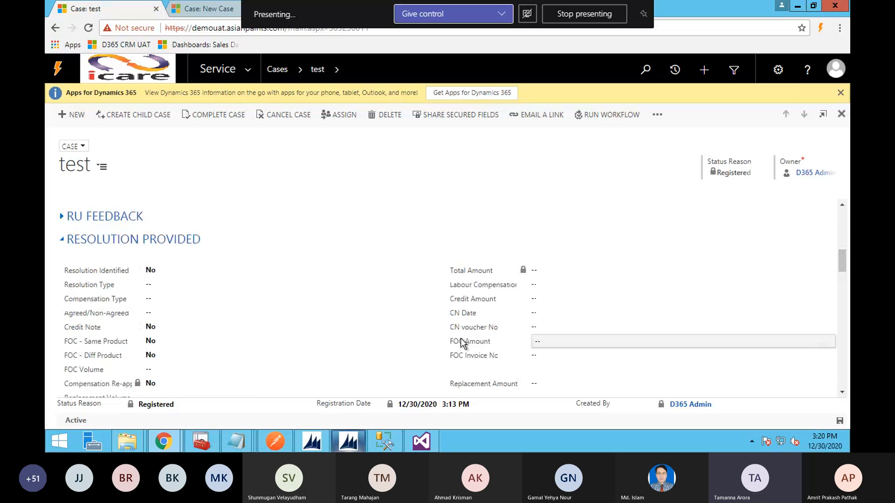
scroll(461, 341, up, 5)
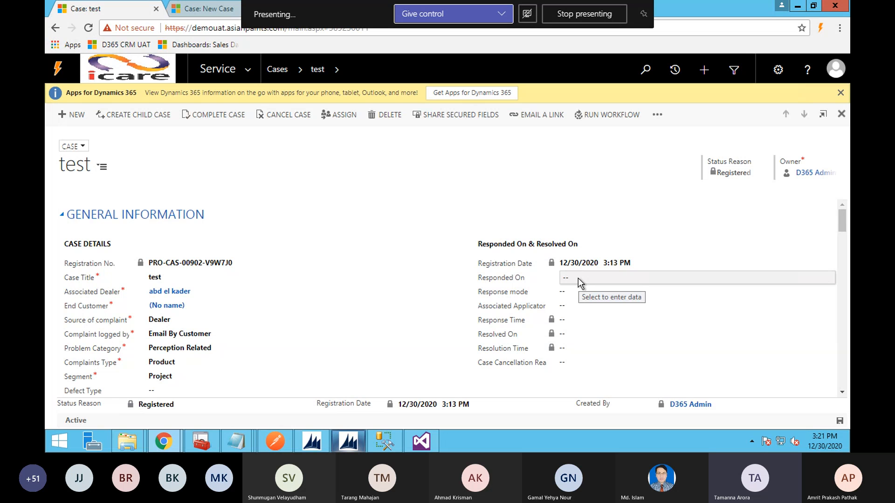
click(578, 278)
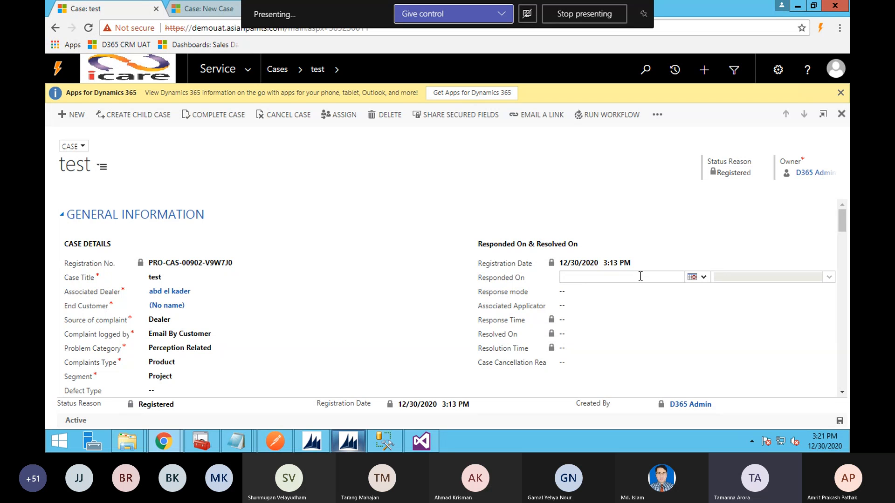
click(704, 278)
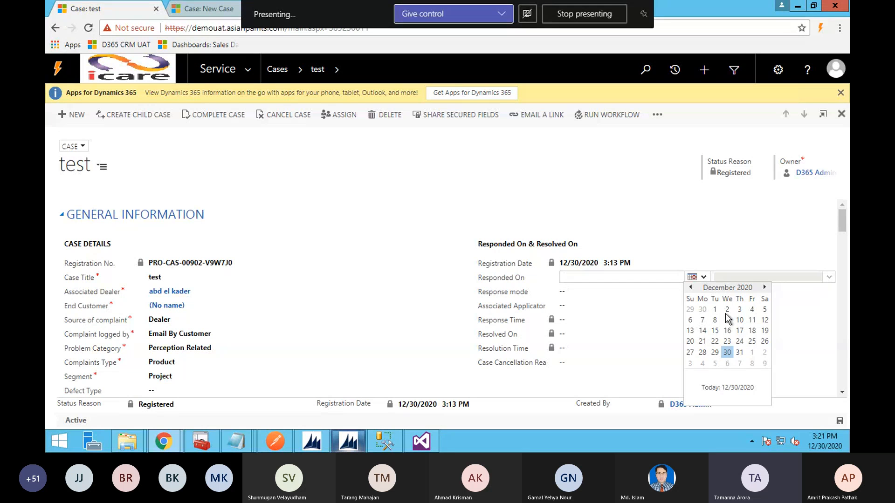
click(741, 354)
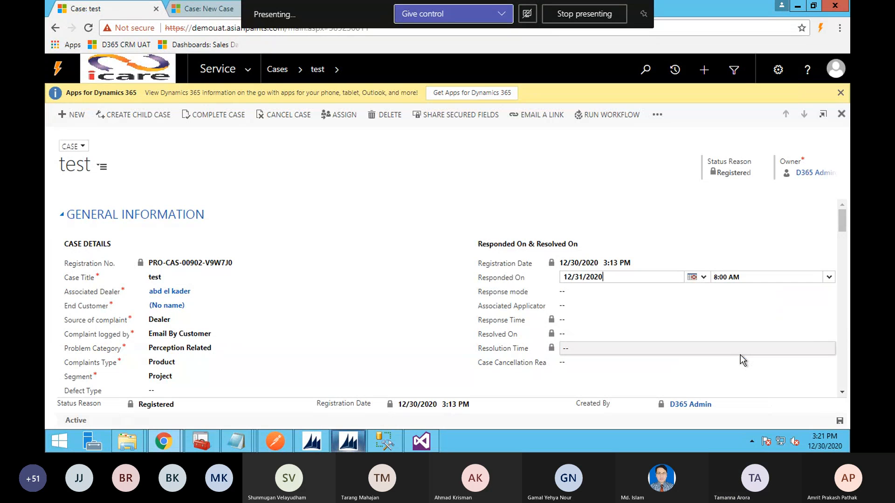
click(830, 279)
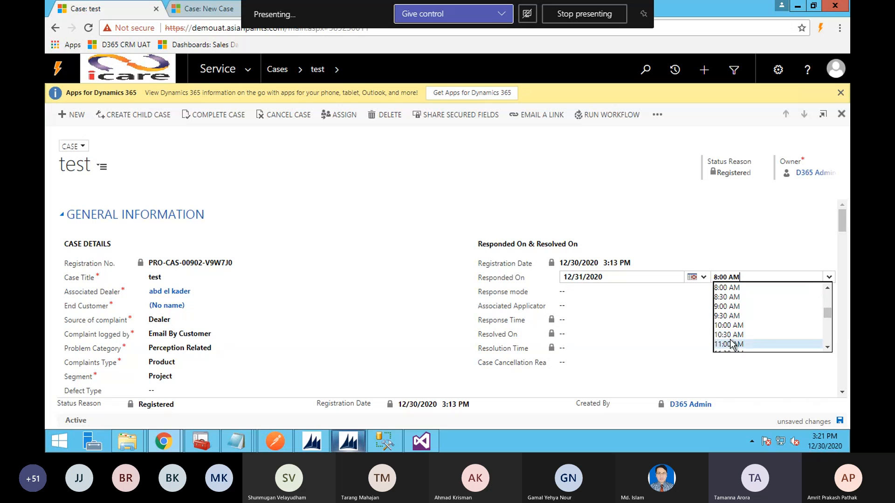
scroll(733, 347, down, 4)
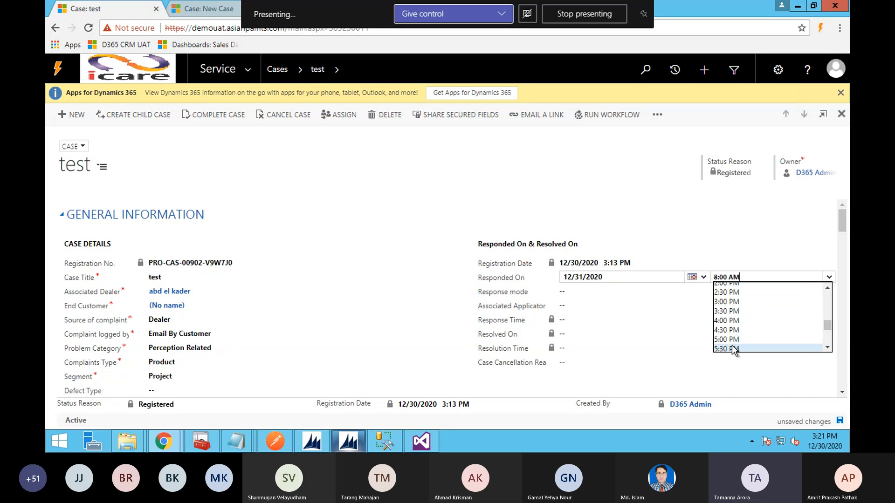
scroll(733, 348, down, 2)
click(732, 347)
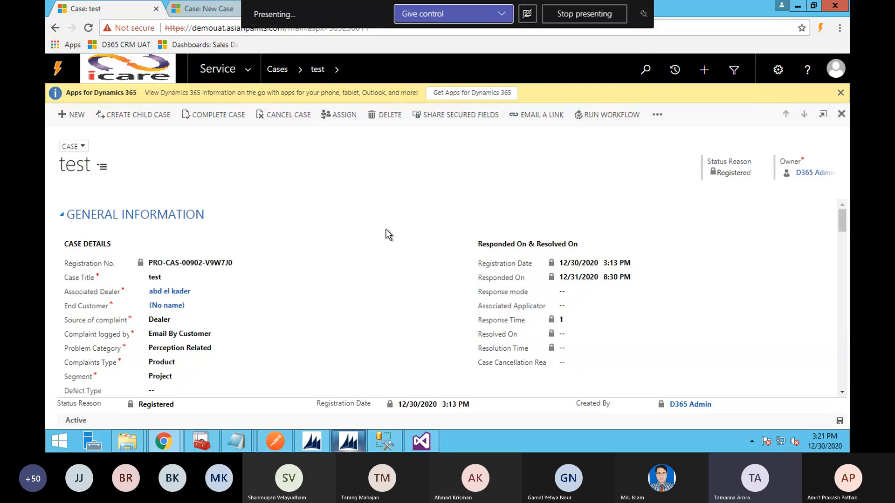
- Set the response mode to Call and the associated applicator to AL Haramain Trading, and save the case
scroll(419, 247, down, 1)
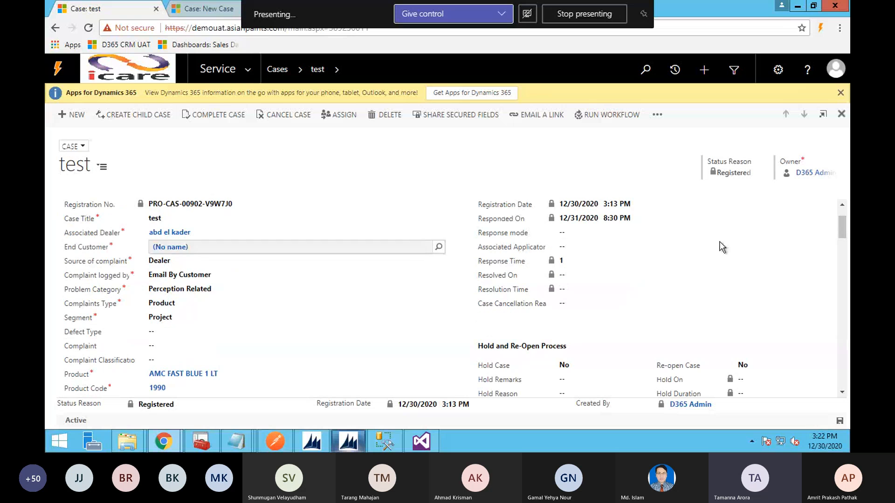
click(578, 232)
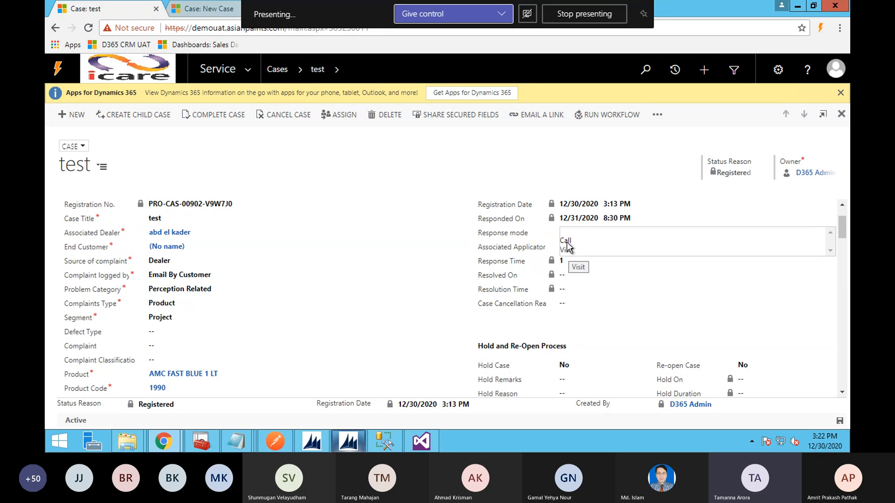
click(566, 241)
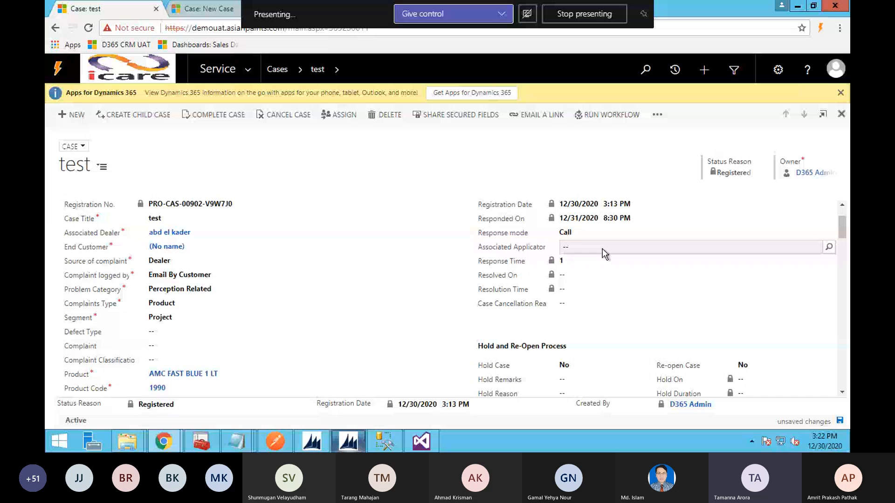
click(831, 249)
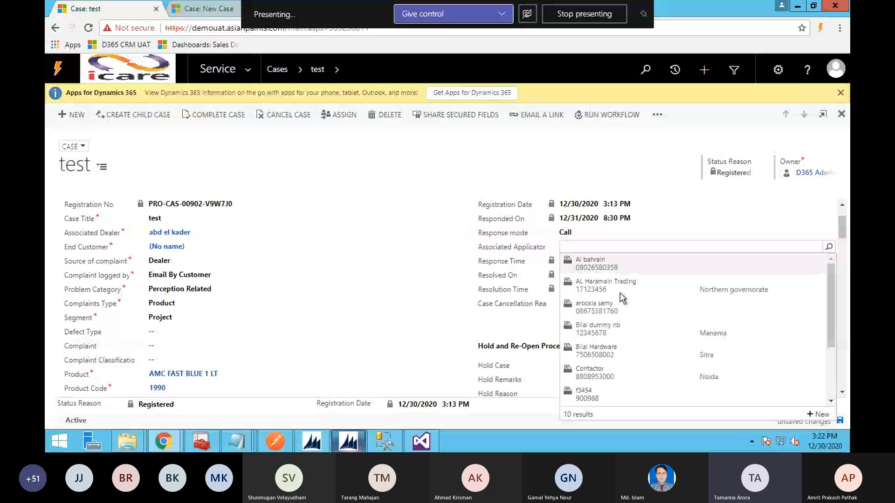
click(612, 297)
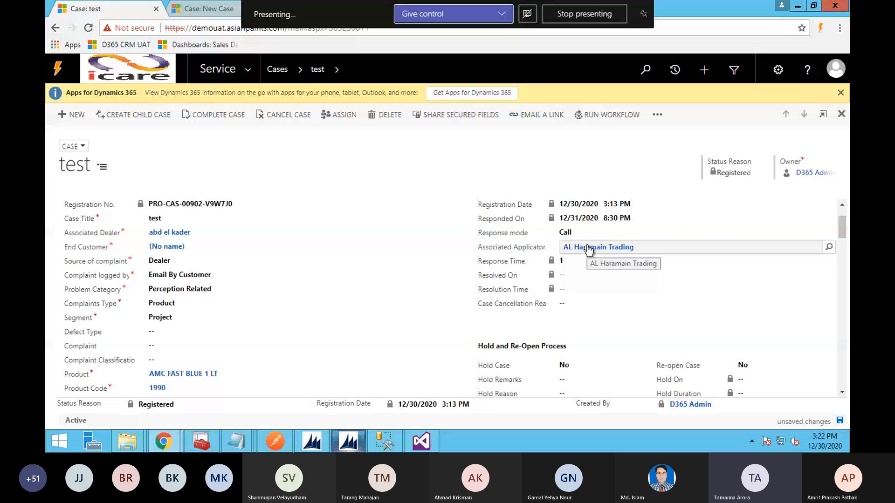
click(841, 422)
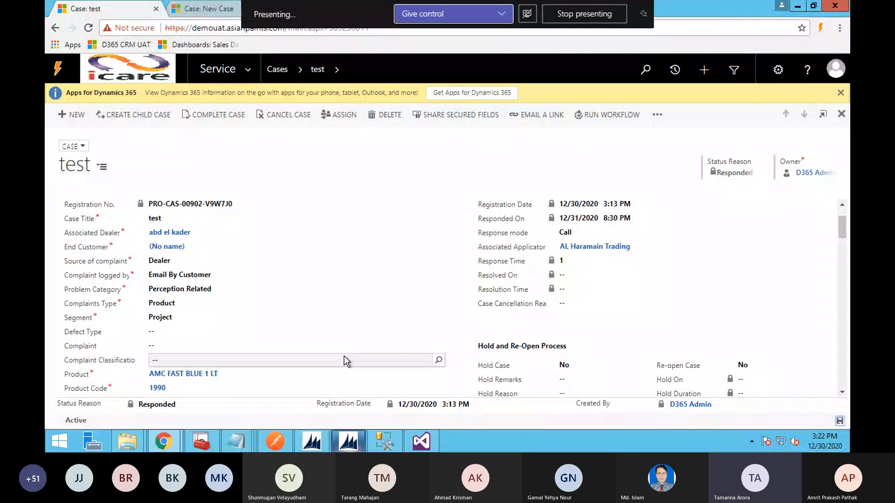
- Check the available response mode options for the case and reselect Call
scroll(344, 357, down, 1)
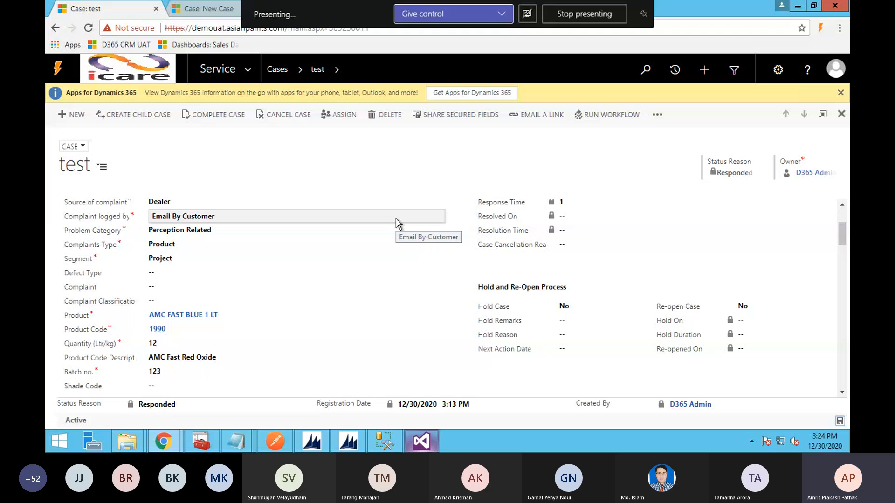
scroll(396, 218, up, 3)
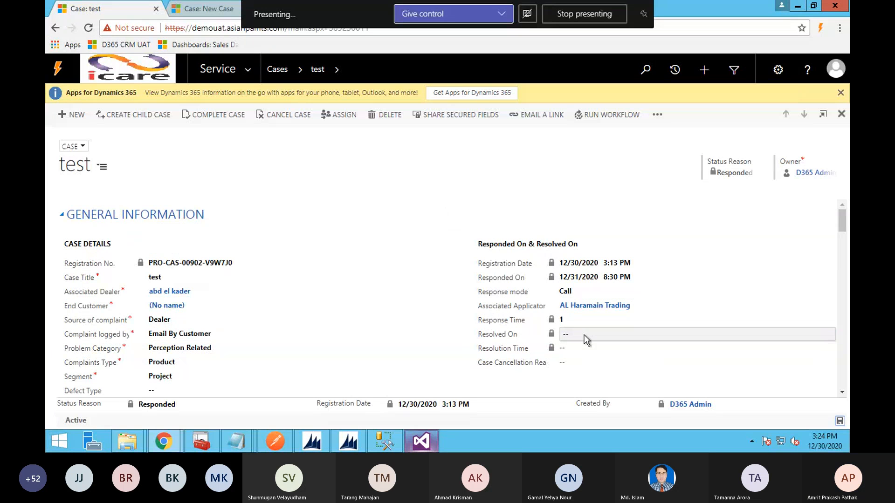
click(578, 296)
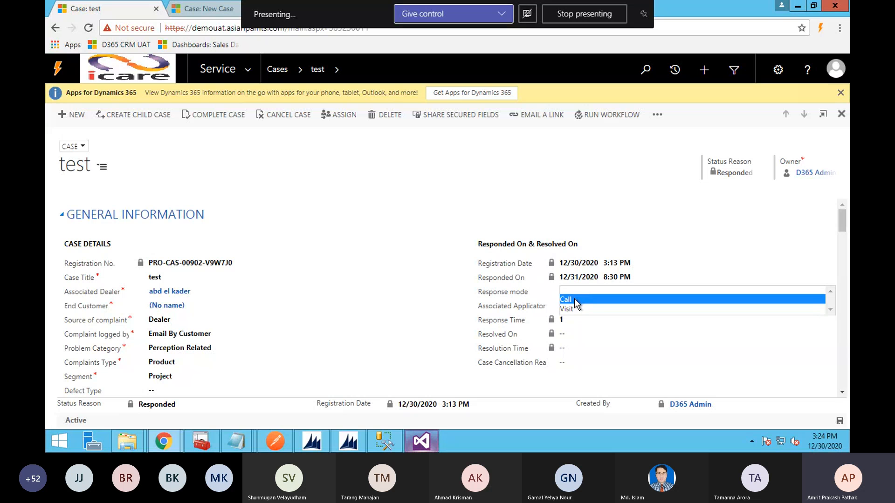
click(575, 298)
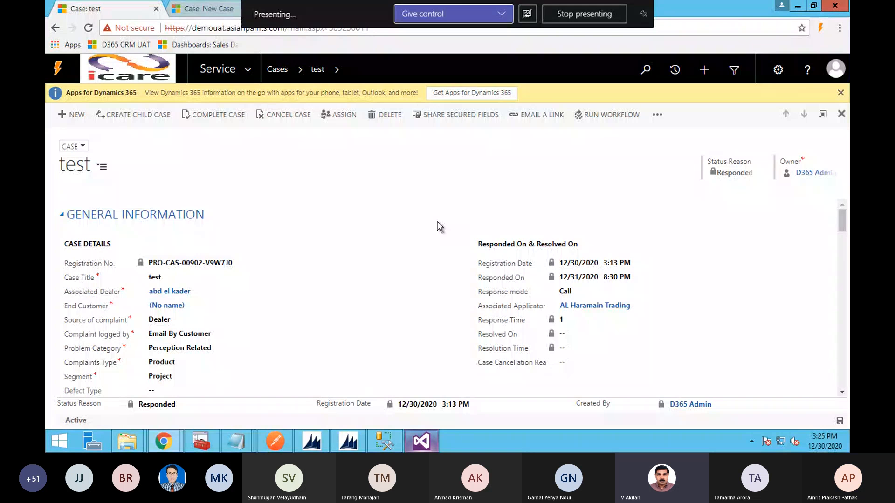
- Go through the case details and the Hold and Re-Open Process fields, and expand the RU Feedback section
scroll(437, 222, down, 2)
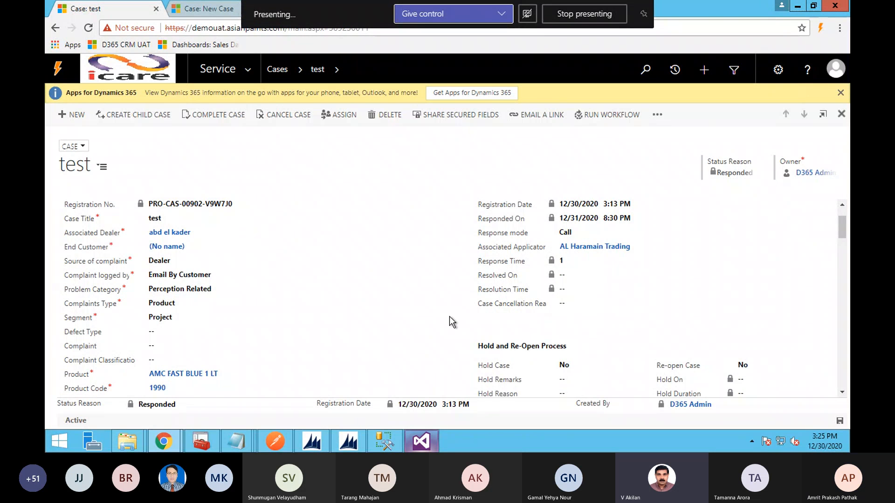
scroll(449, 317, up, 2)
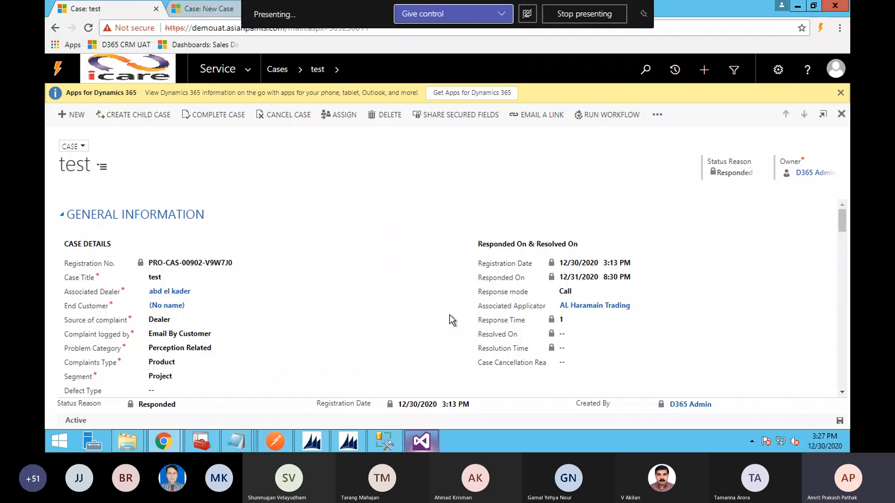
scroll(449, 315, down, 5)
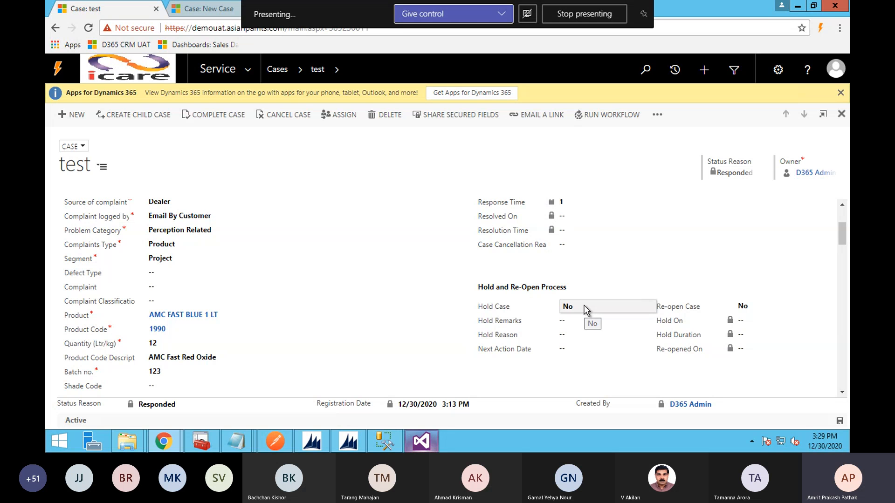
scroll(586, 311, down, 1)
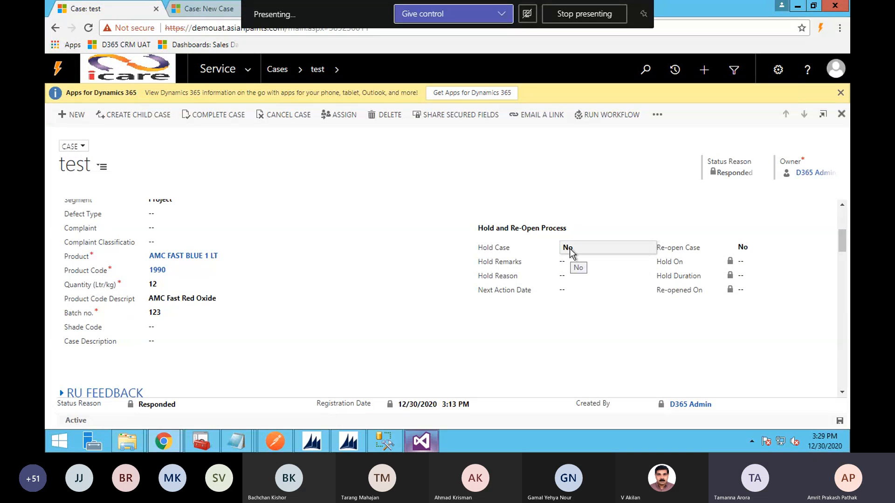
scroll(497, 311, down, 1)
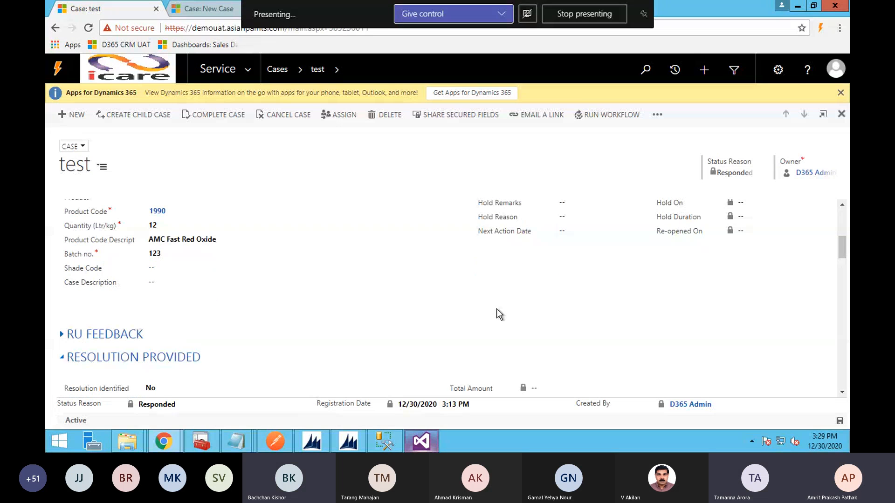
scroll(497, 311, down, 1)
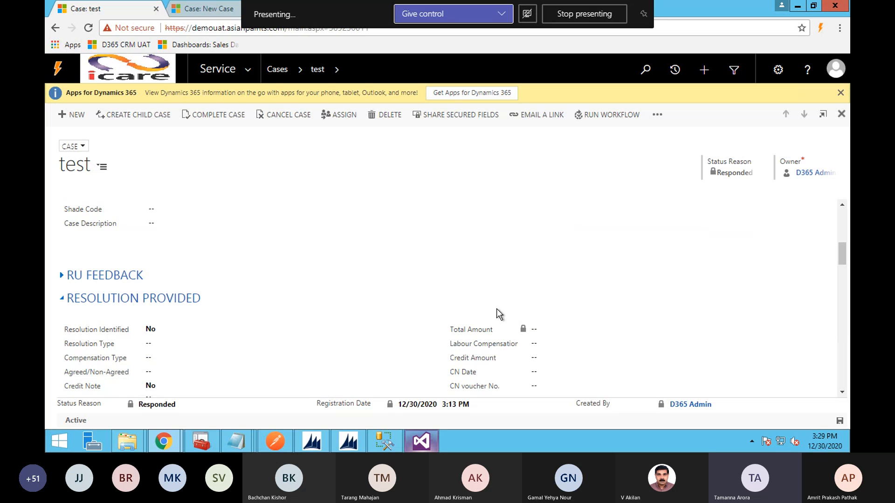
scroll(70, 280, down, 1)
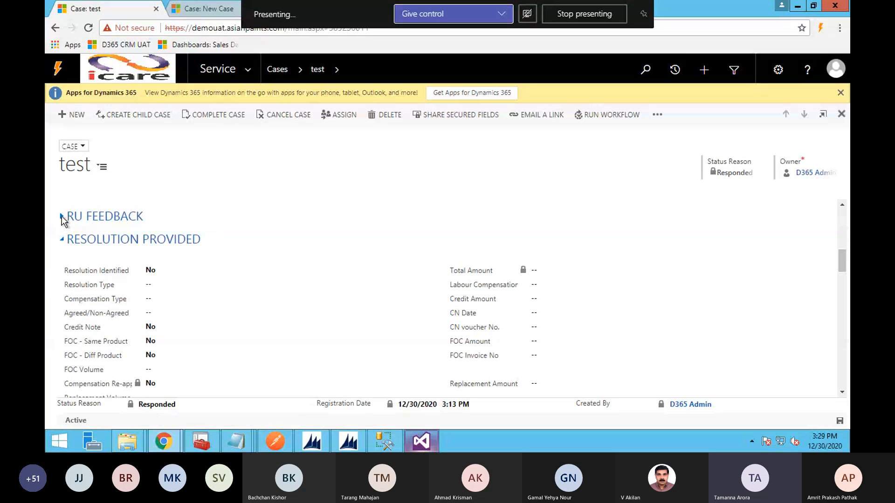
click(62, 219)
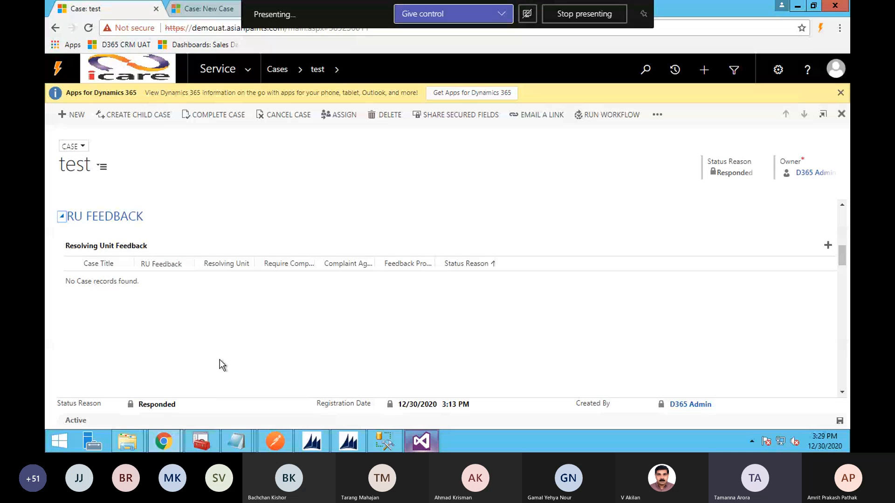
- Collapse the RU Feedback section to check the Resolution Provided fields, and expand it again
scroll(220, 350, up, 3)
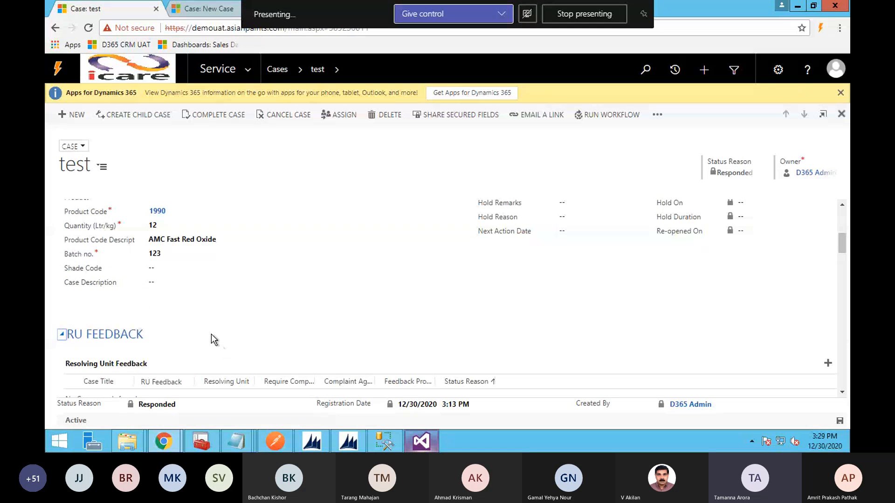
scroll(211, 334, down, 1)
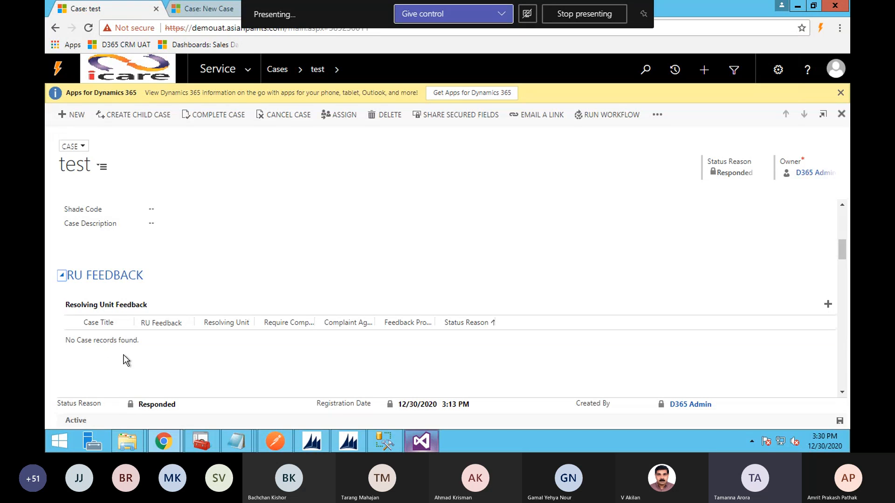
click(62, 276)
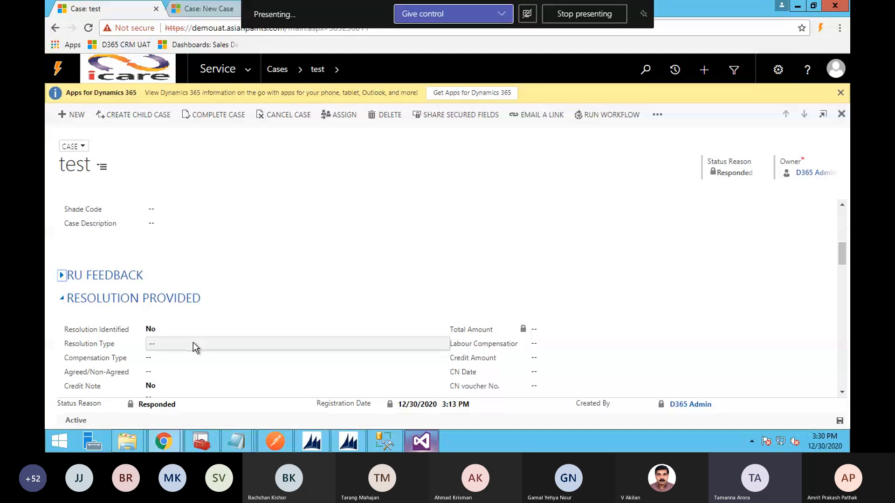
scroll(193, 342, down, 1)
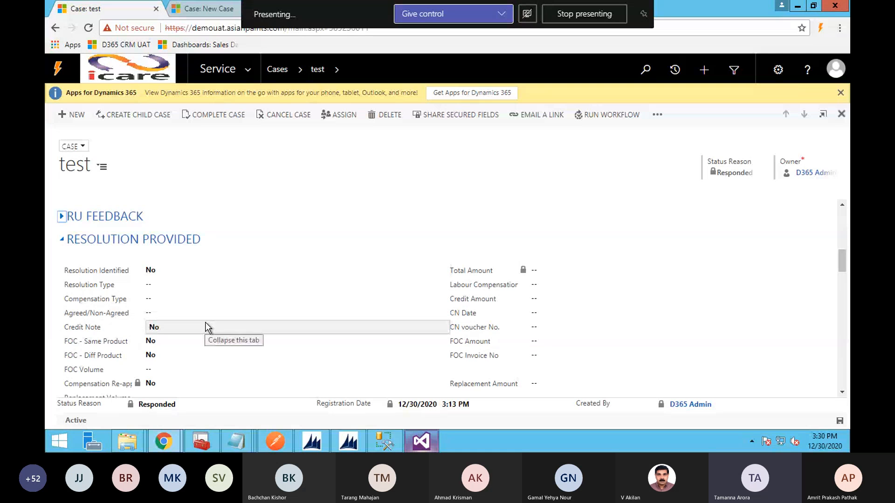
scroll(205, 322, down, 1)
scroll(197, 324, up, 1)
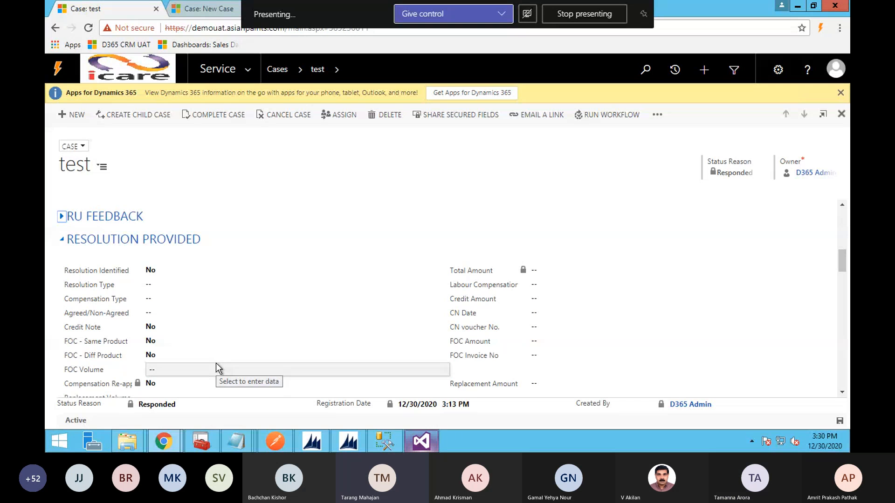
click(62, 217)
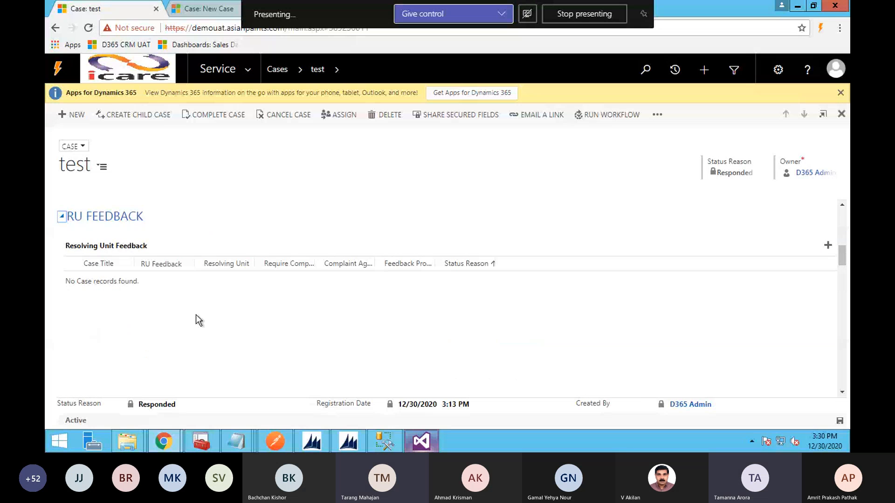
- Check the available Defect Type options for the case without selecting one
scroll(196, 314, up, 5)
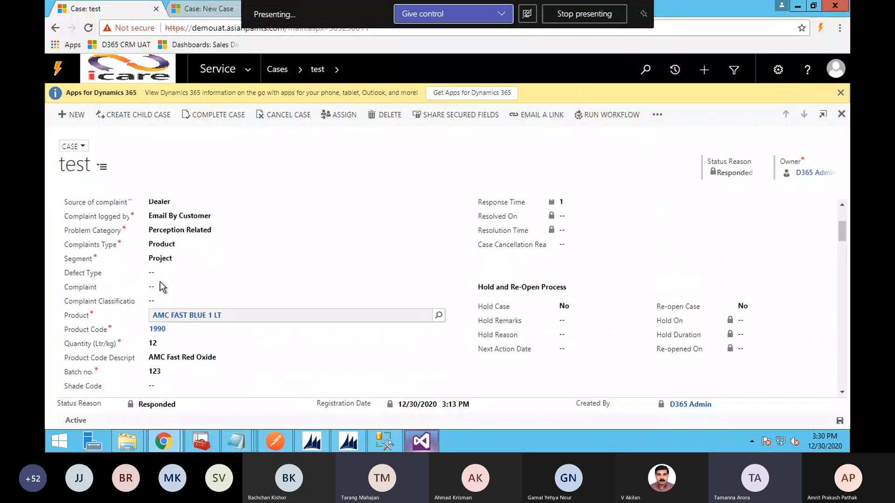
click(156, 273)
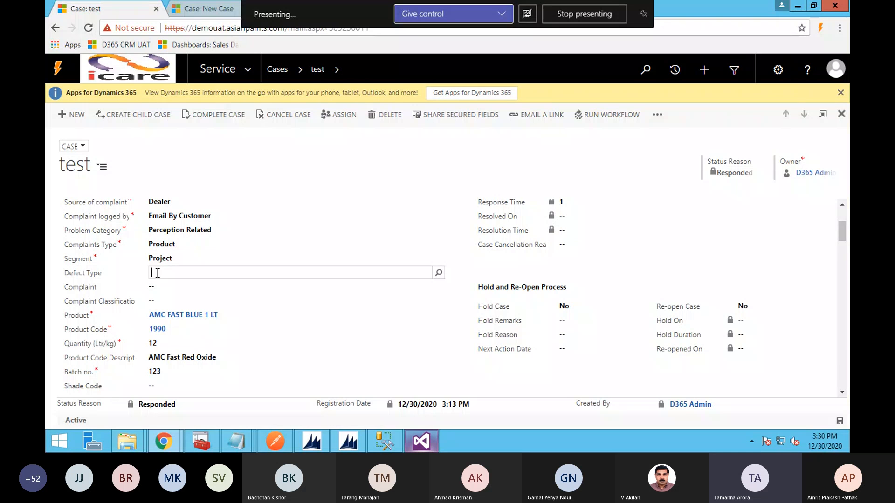
click(438, 273)
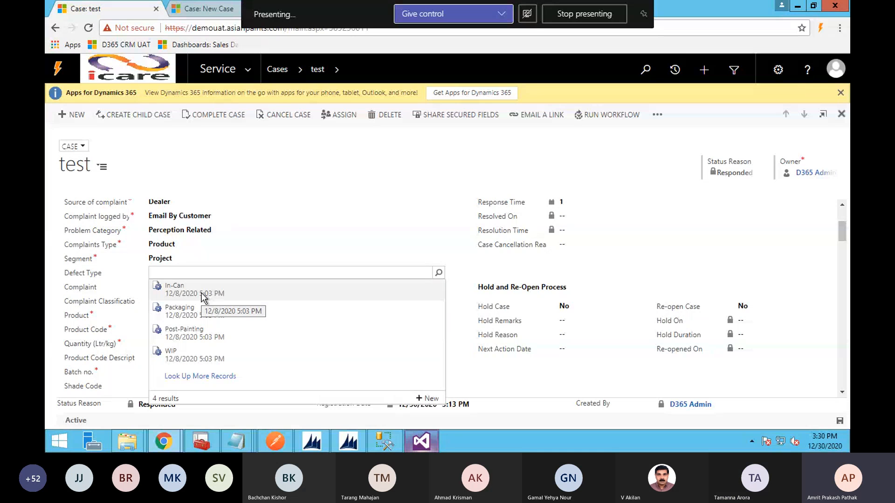
click(421, 161)
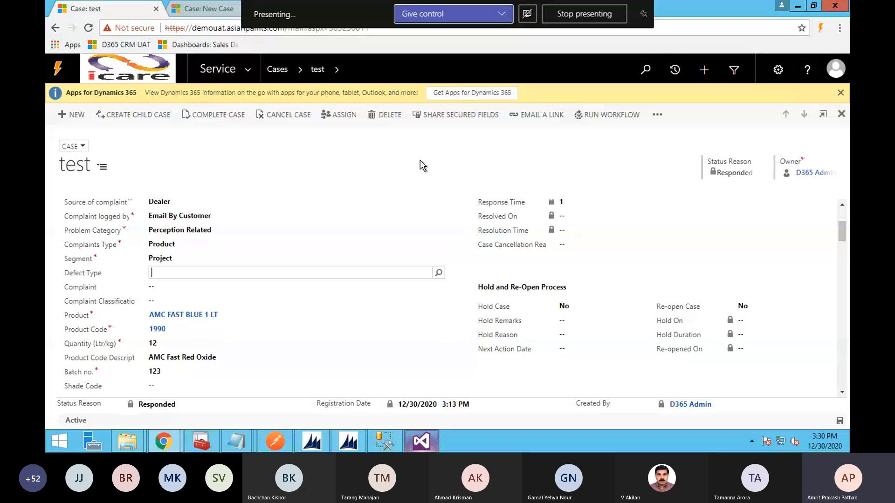
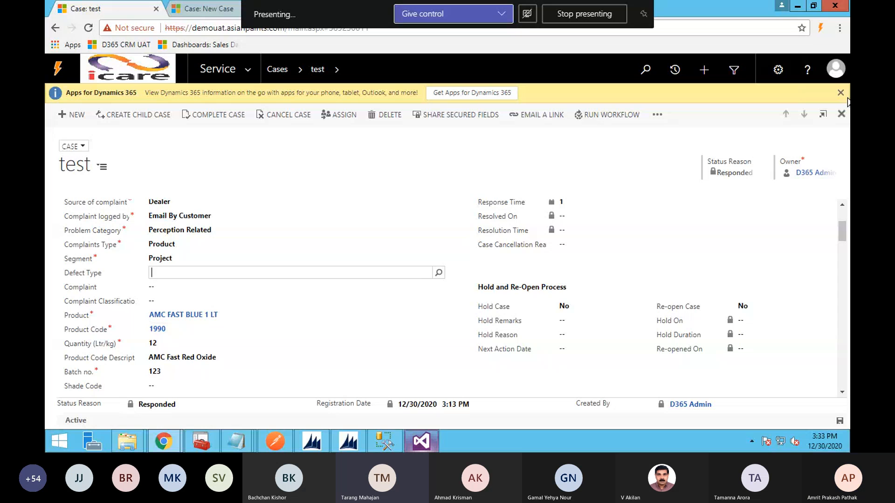
- Set the Defect Type to In-Can, the Complaint to Damaged Stencils and the Complaint Classification to Others, and save the case
scroll(307, 282, down, 5)
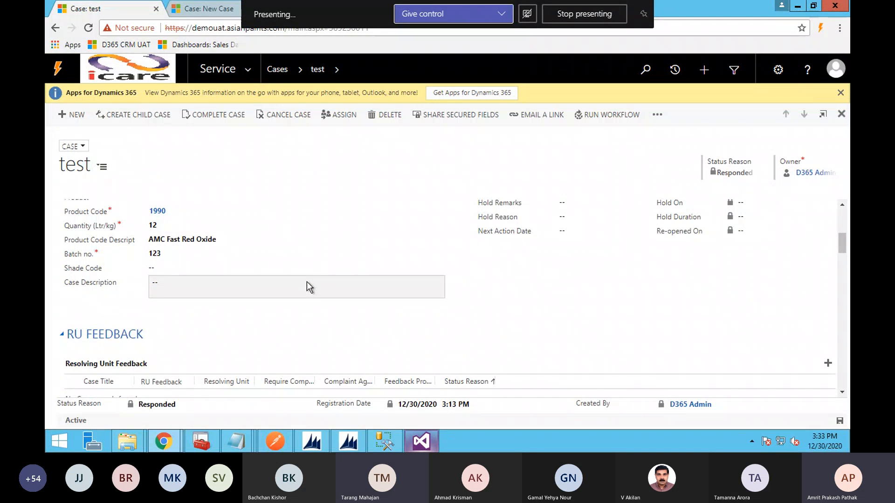
scroll(306, 282, up, 3)
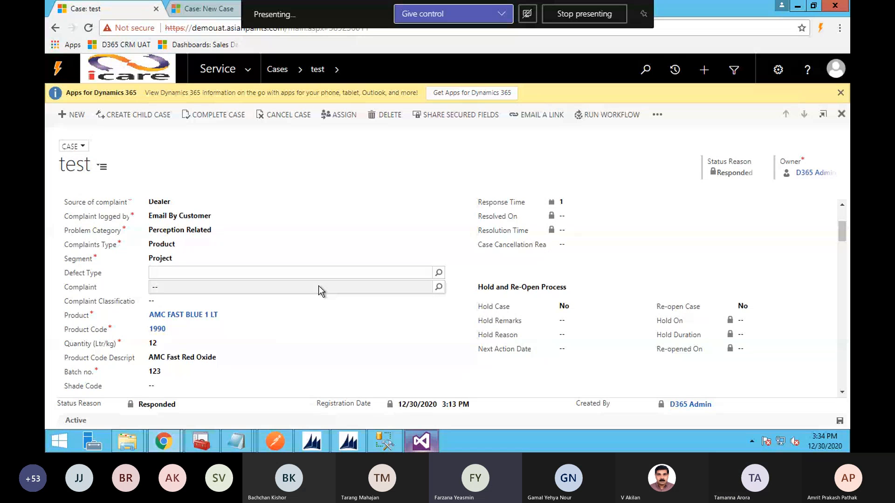
click(439, 273)
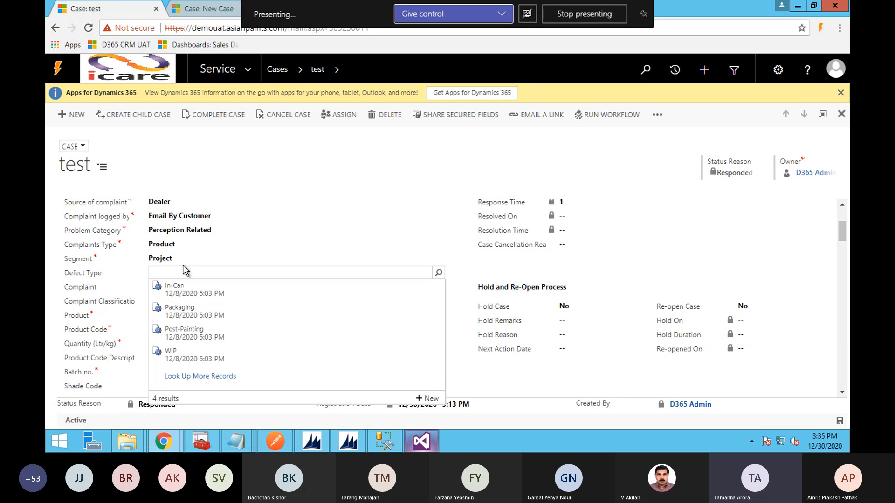
click(188, 289)
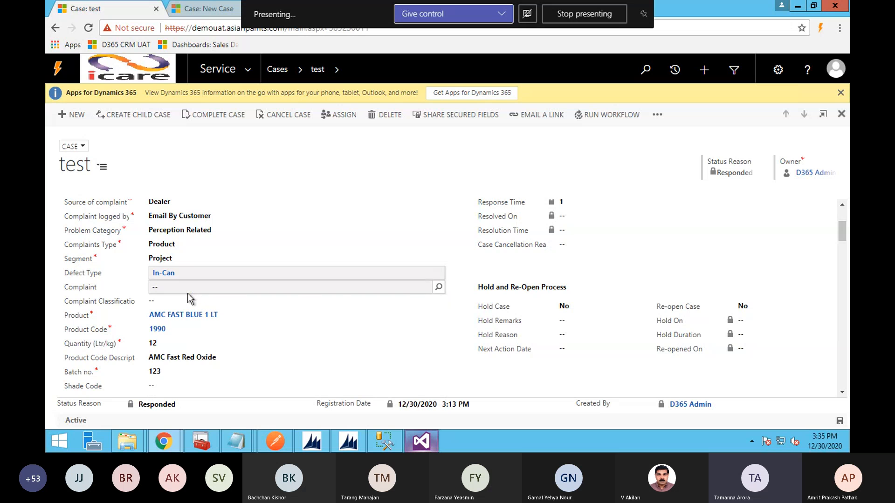
click(439, 289)
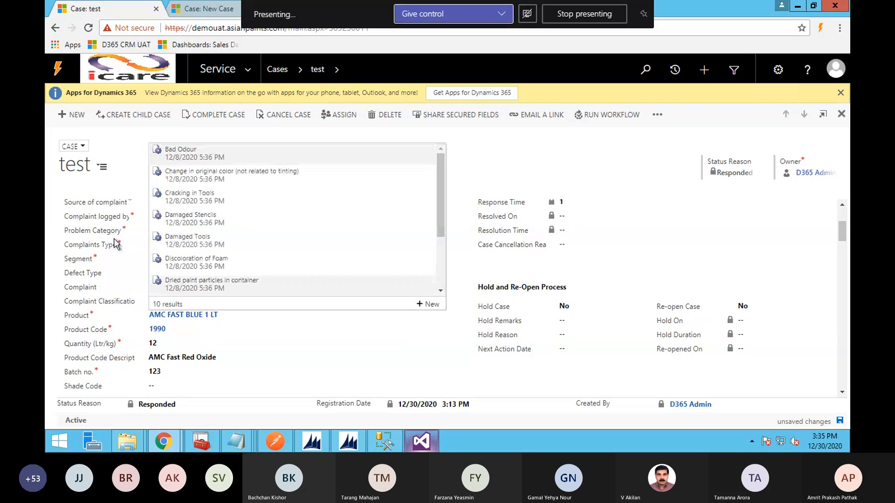
click(202, 217)
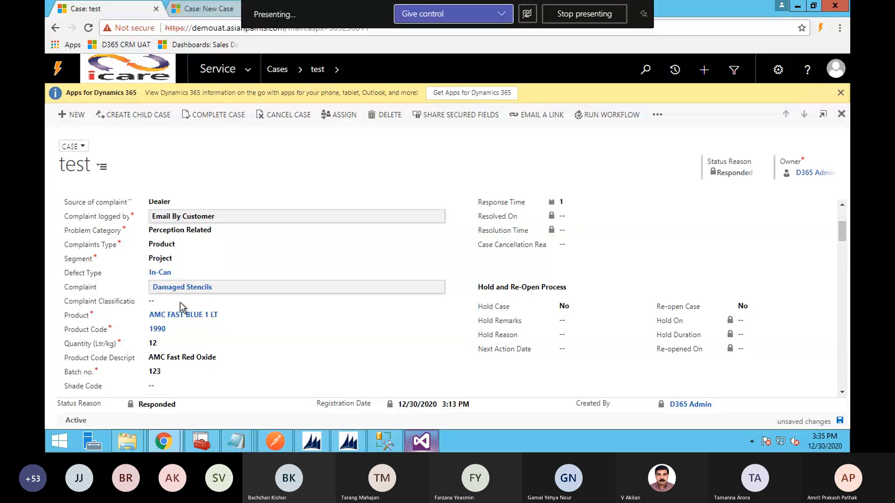
click(439, 301)
click(300, 316)
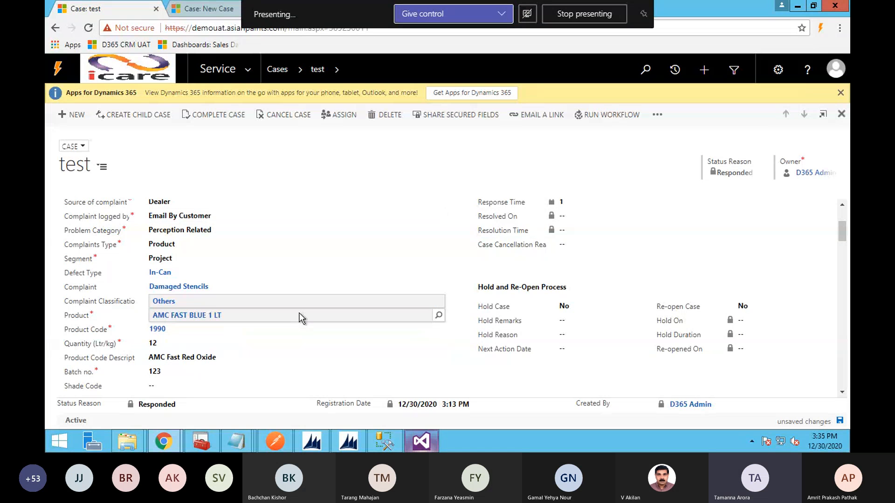
click(840, 421)
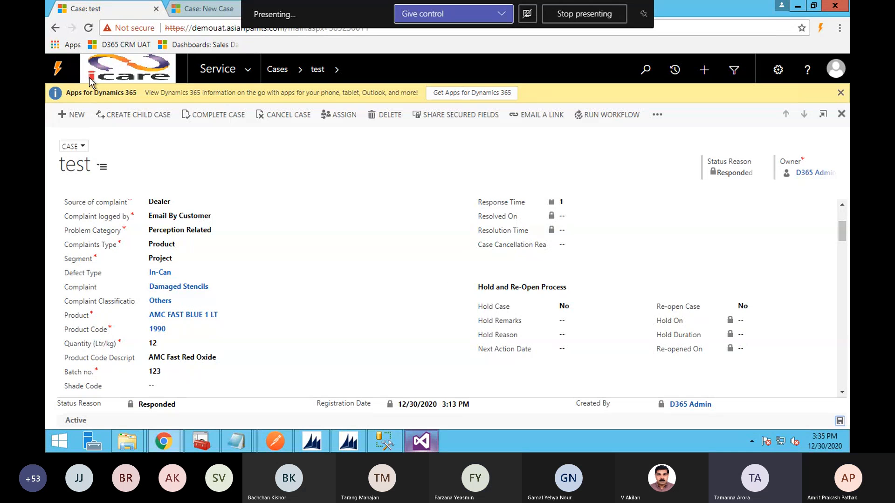
- Reload the case and expand the RU Feedback section to examine its Resolving Unit Feedback records
click(88, 29)
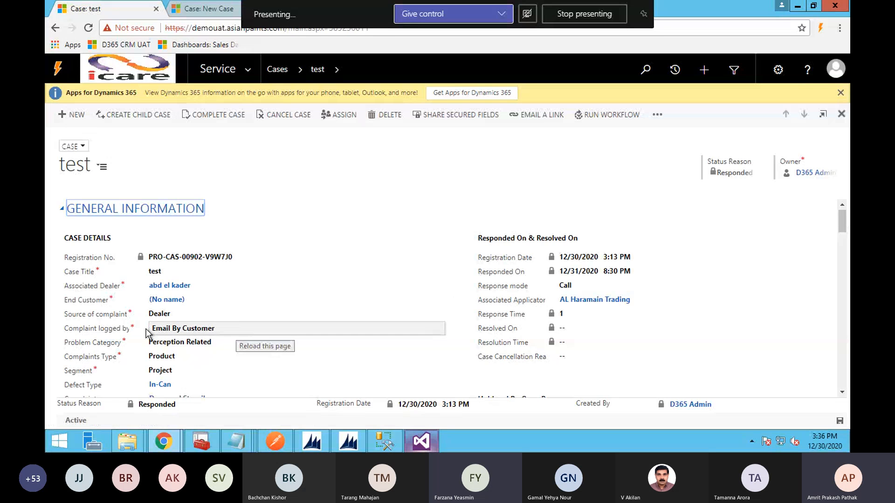
scroll(146, 330, down, 3)
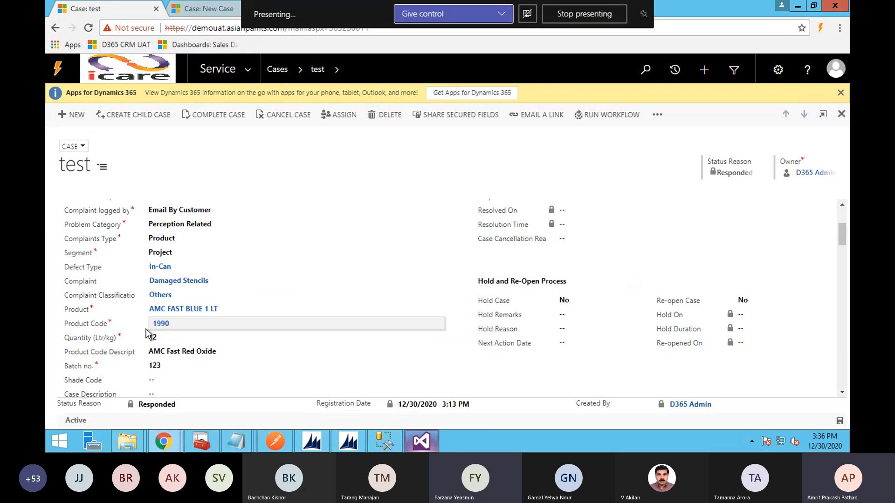
scroll(146, 328, down, 2)
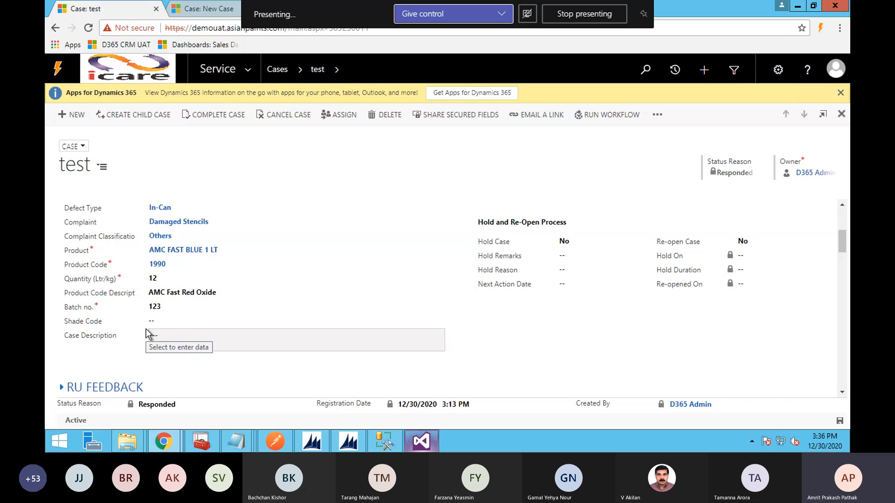
scroll(147, 329, up, 2)
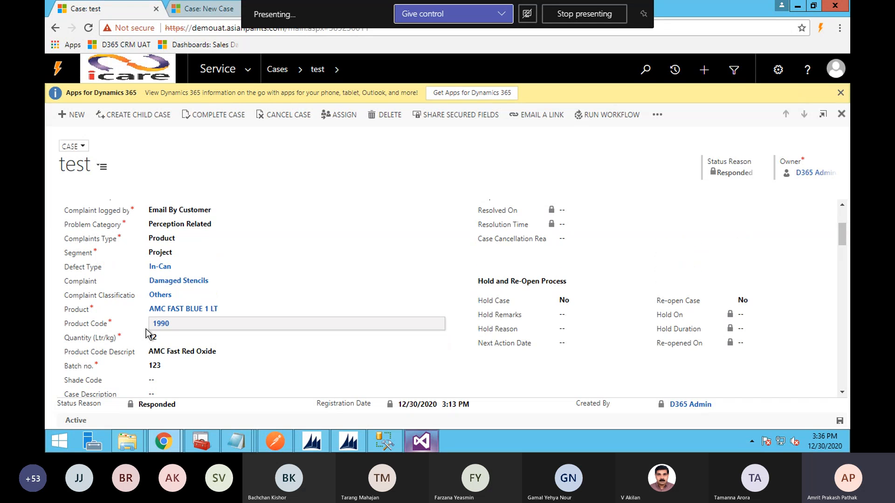
scroll(147, 329, down, 2)
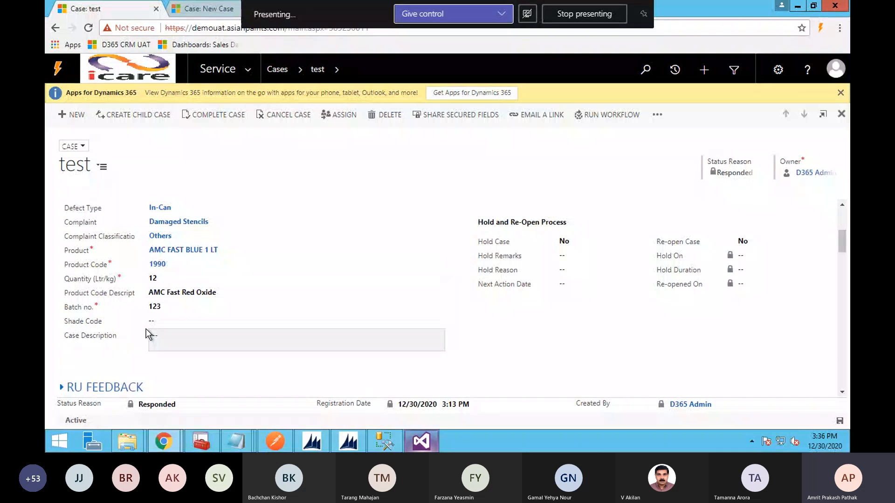
scroll(146, 329, down, 2)
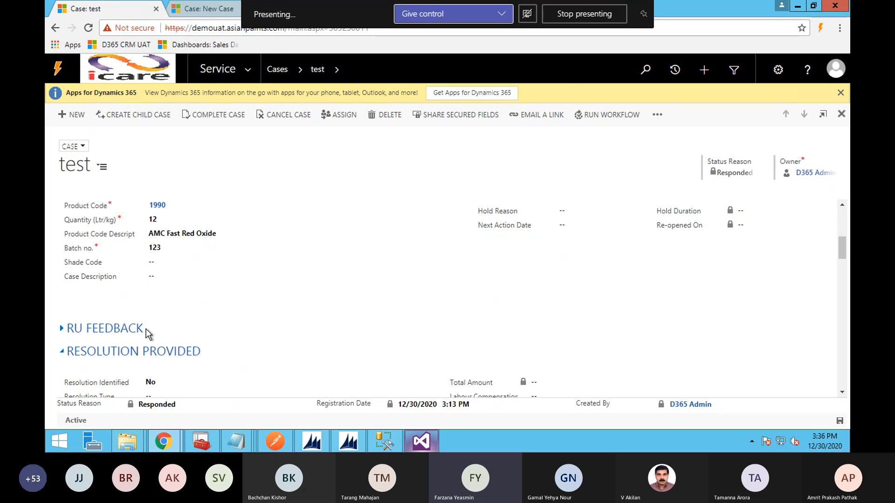
scroll(147, 329, down, 1)
click(62, 272)
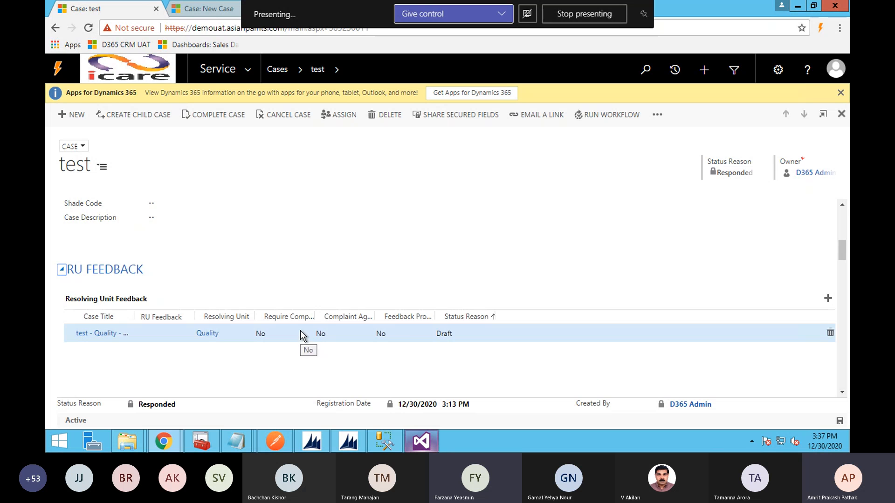
scroll(300, 332, down, 1)
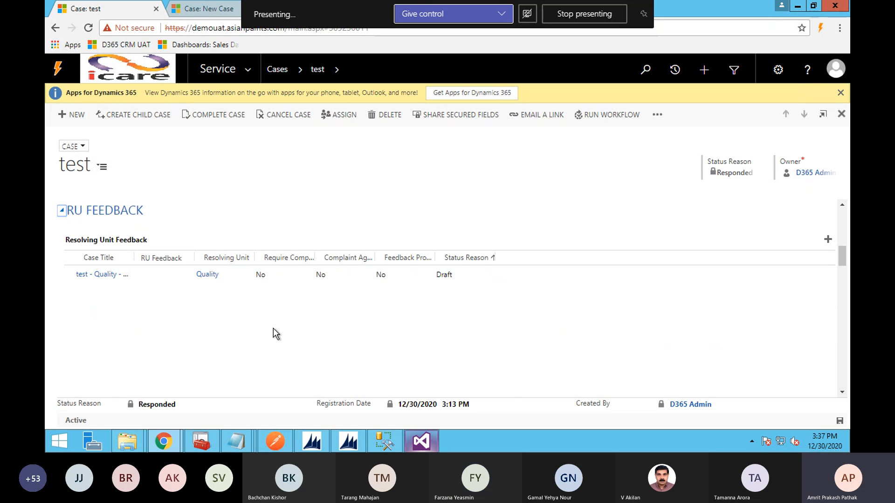
scroll(274, 332, down, 1)
scroll(273, 329, up, 1)
scroll(274, 329, down, 1)
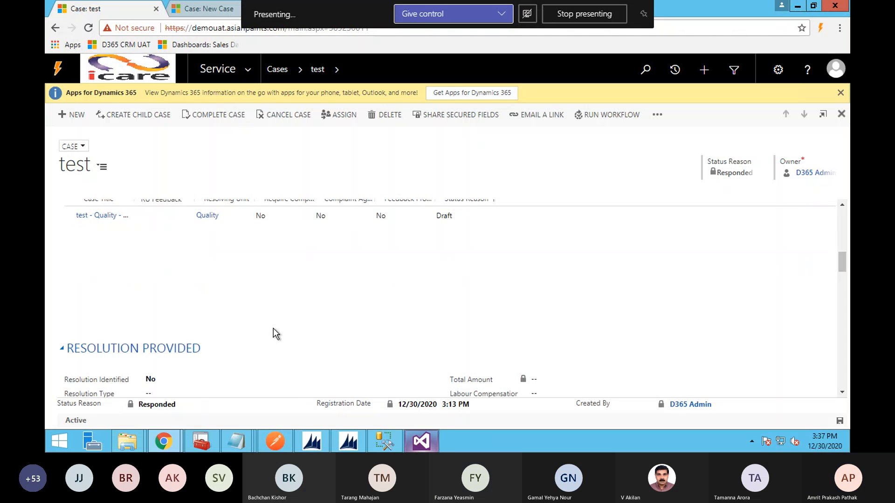
- Under Resolution Provided, set Resolution Identified to Yes, Resolution Type to With Compensation and Compensation Type to Goodwill Compensation
scroll(273, 329, down, 1)
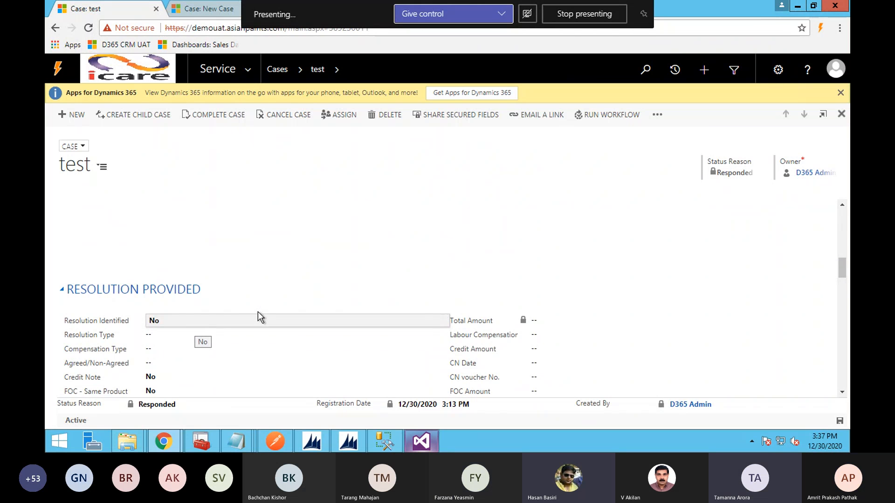
scroll(258, 312, down, 1)
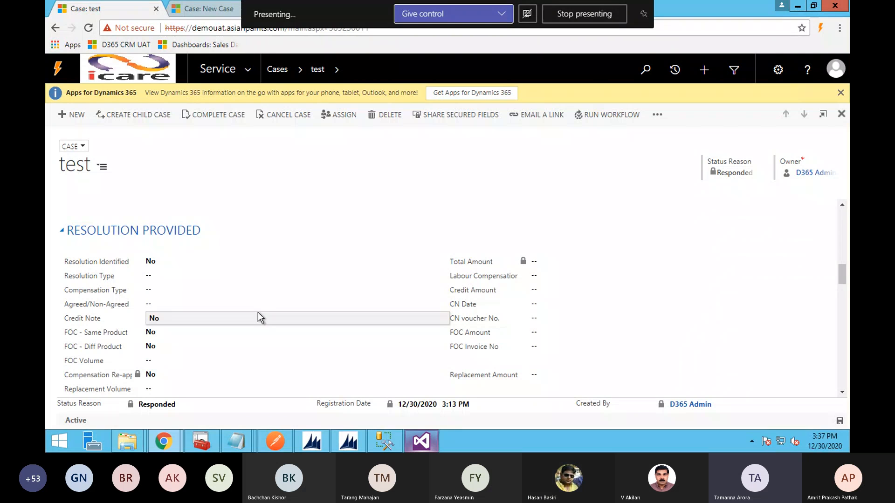
click(160, 263)
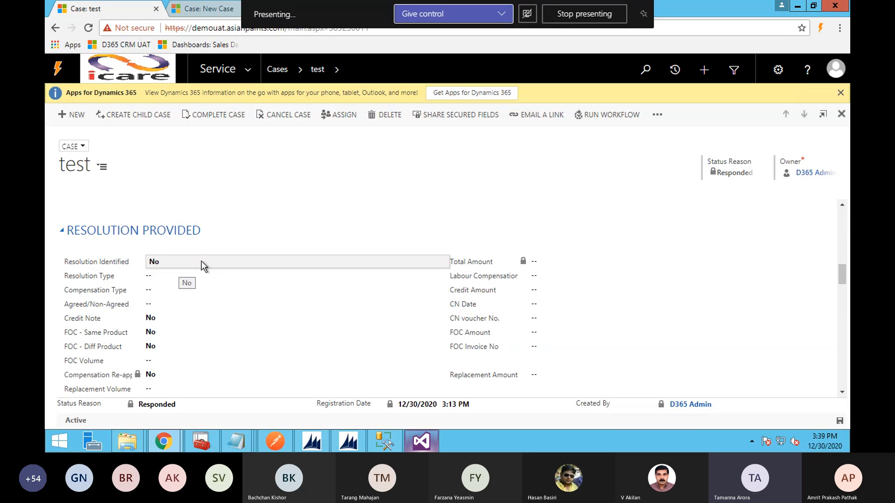
click(203, 265)
click(155, 278)
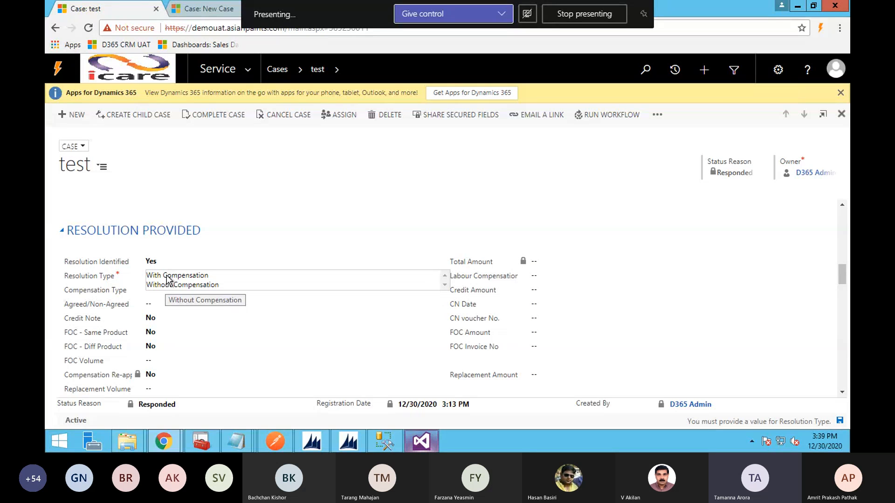
click(166, 275)
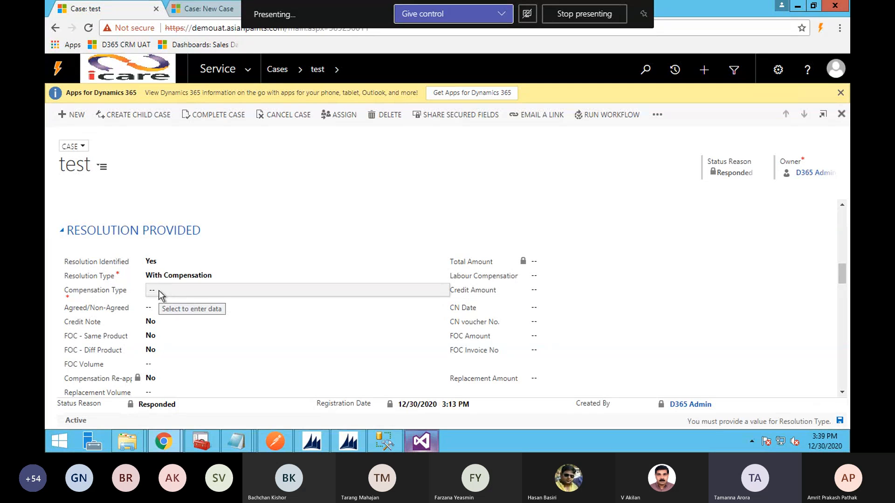
click(161, 293)
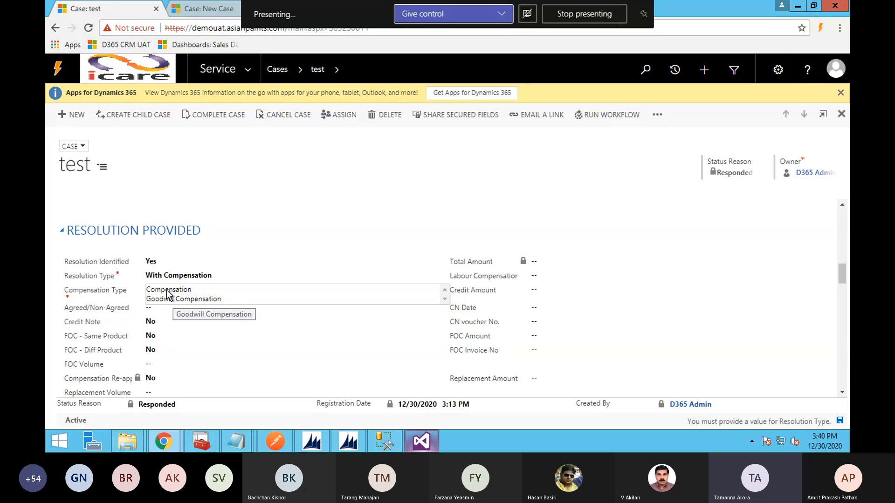
click(171, 299)
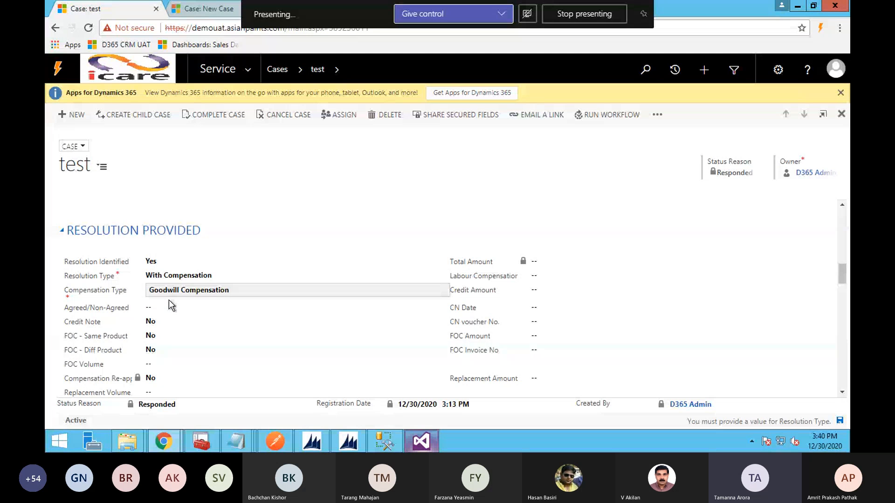
- Enter "test" as the Solution Given in the Closure section and save the case
scroll(252, 345, down, 1)
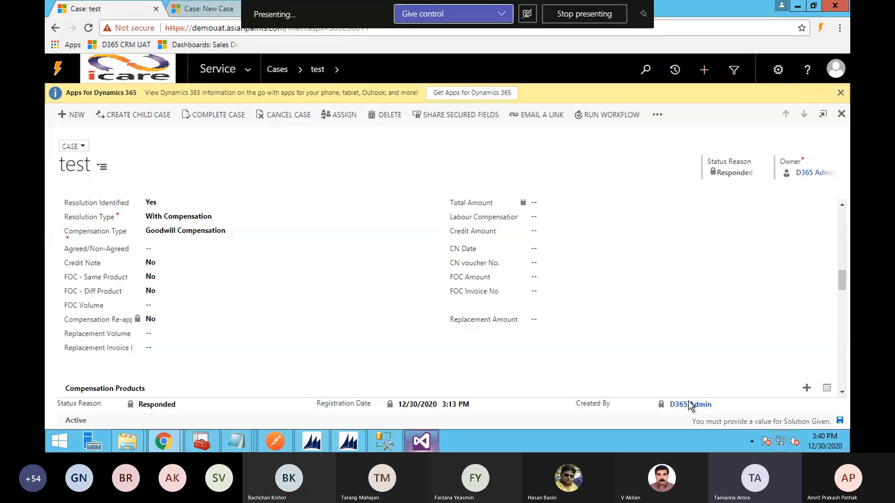
scroll(253, 317, down, 1)
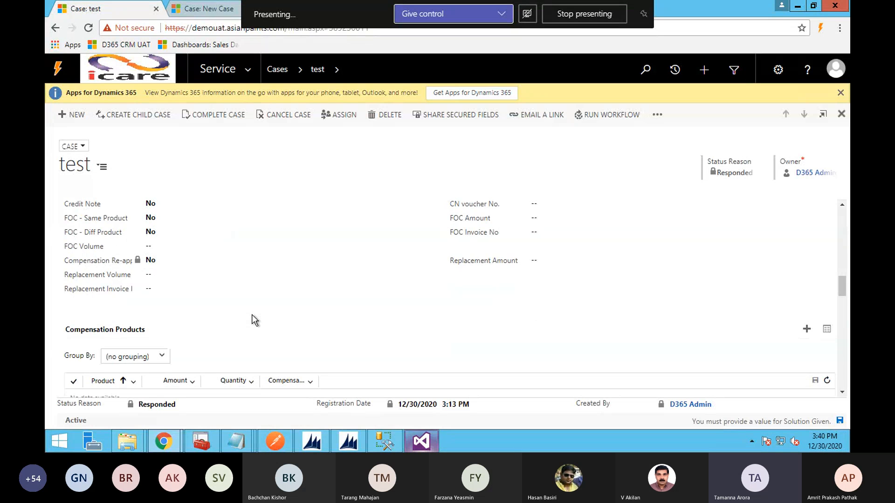
scroll(252, 321, down, 1)
scroll(253, 321, down, 3)
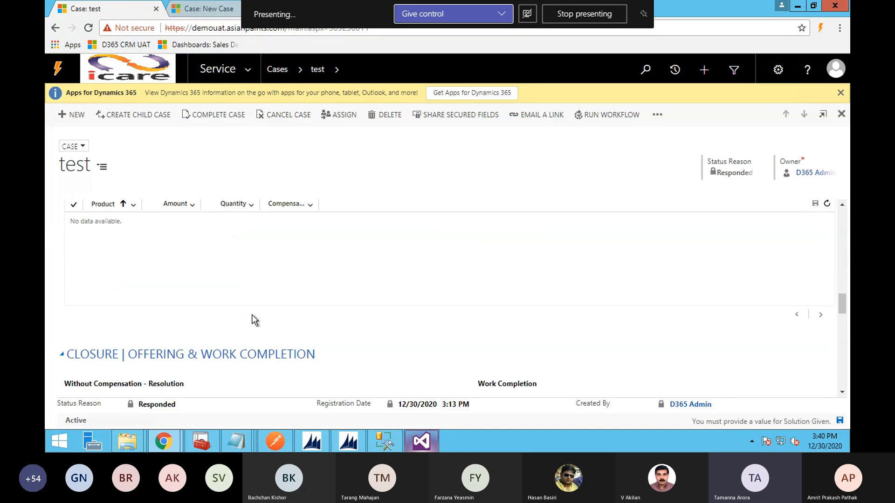
scroll(251, 320, down, 1)
click(156, 286)
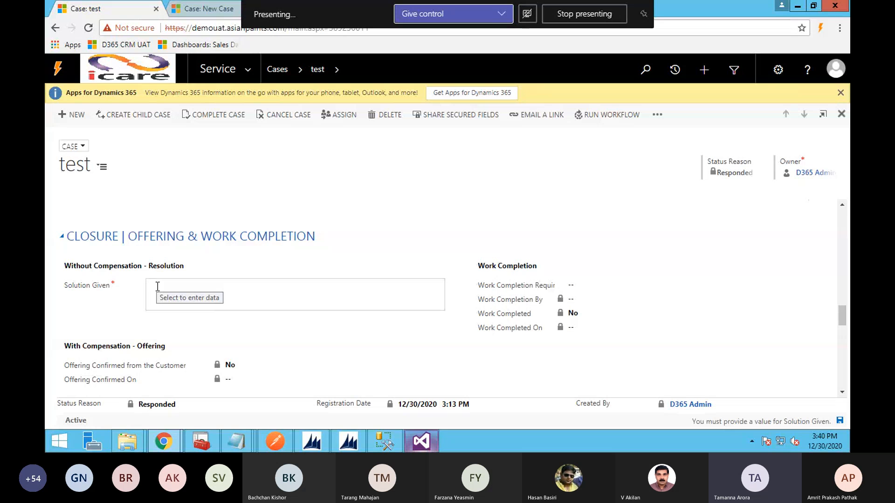
text(test)
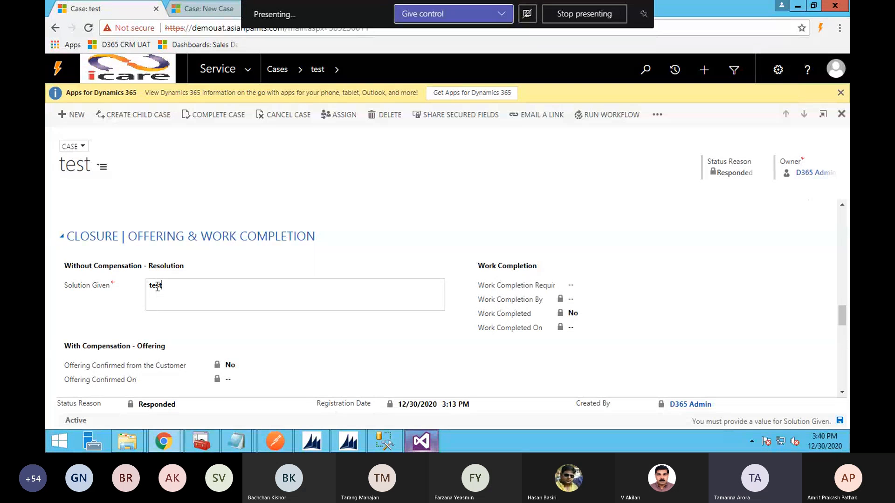
click(839, 421)
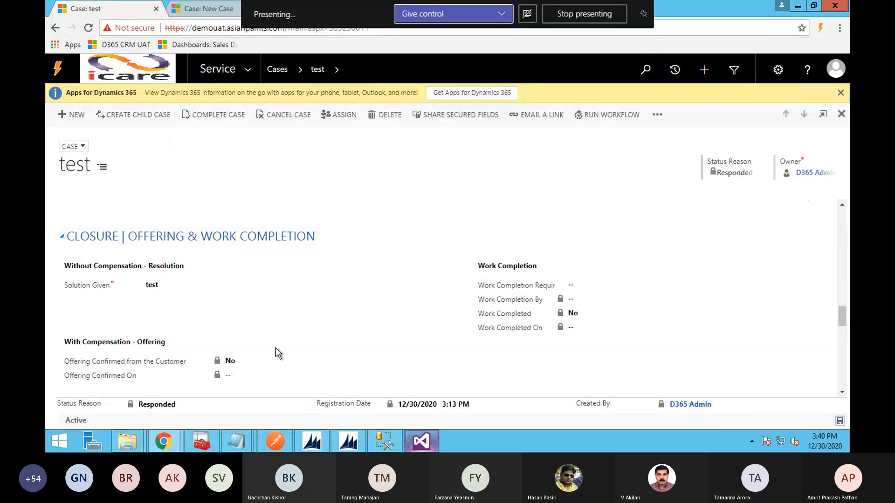
- Set Credit Note to Yes with a Credit Amount of LKR 1000 in the compensation details, and save the case
scroll(276, 347, up, 5)
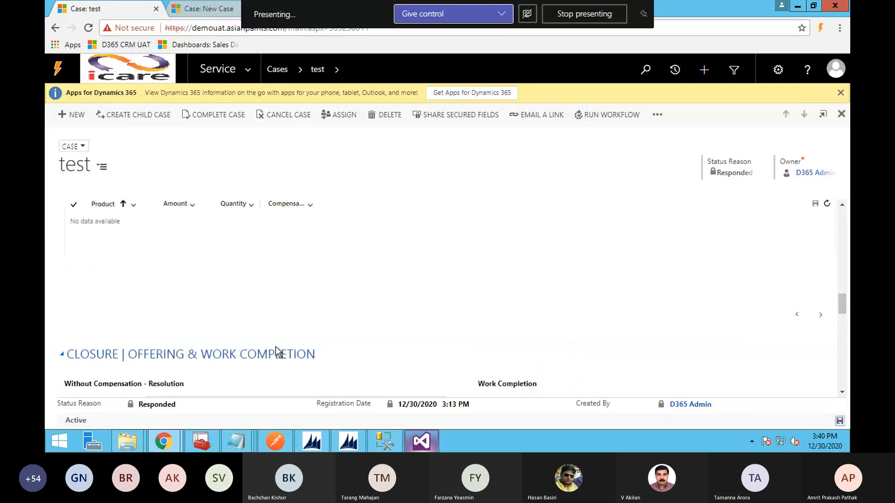
scroll(240, 322, up, 3)
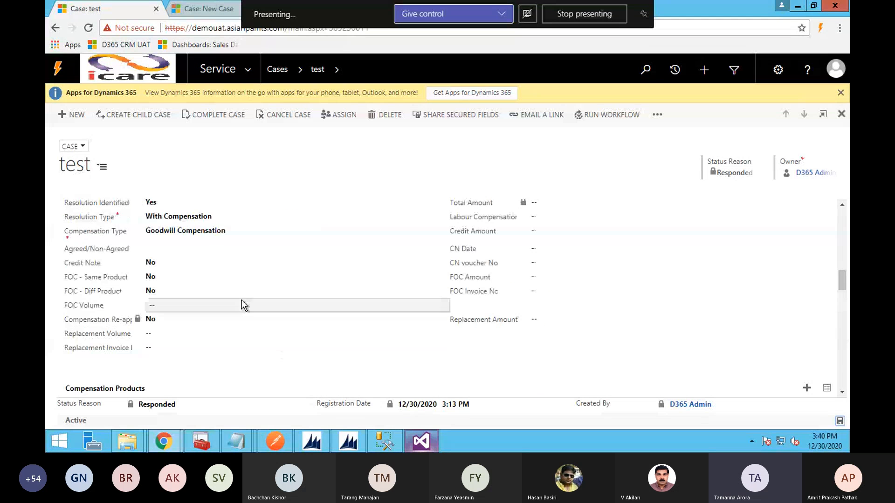
click(166, 264)
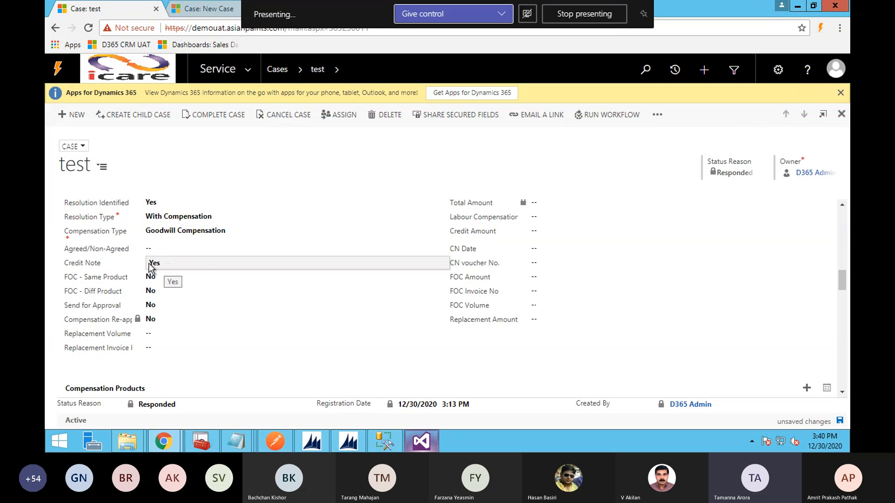
click(539, 237)
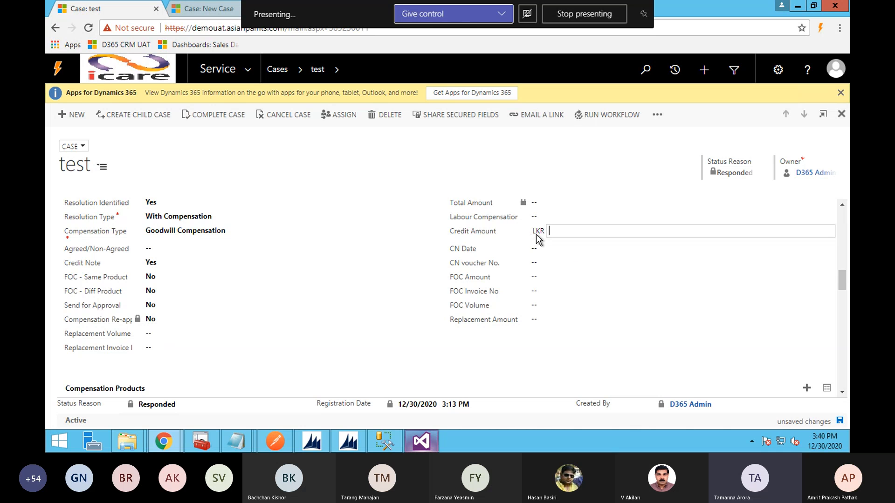
text(1000)
click(478, 177)
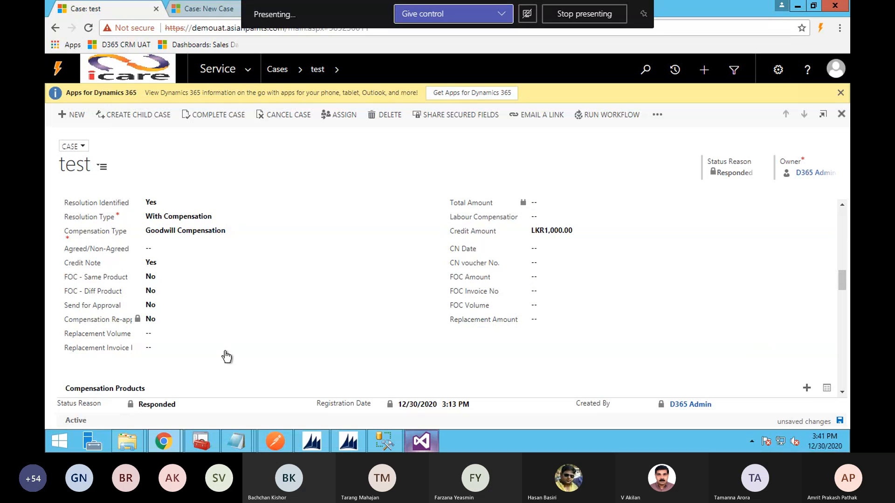
click(839, 422)
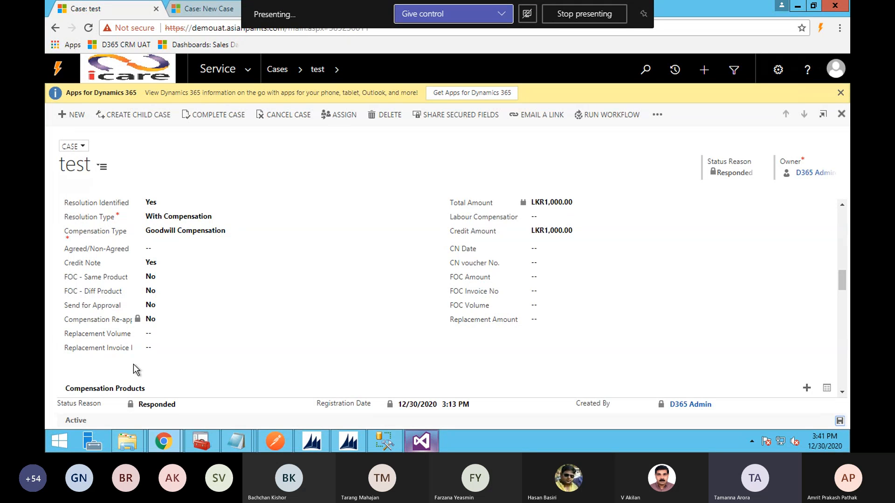
- Set FOC - Same Product to Yes and add the existing LKR5,000.00 FOC record to Compensation Products
scroll(134, 365, down, 1)
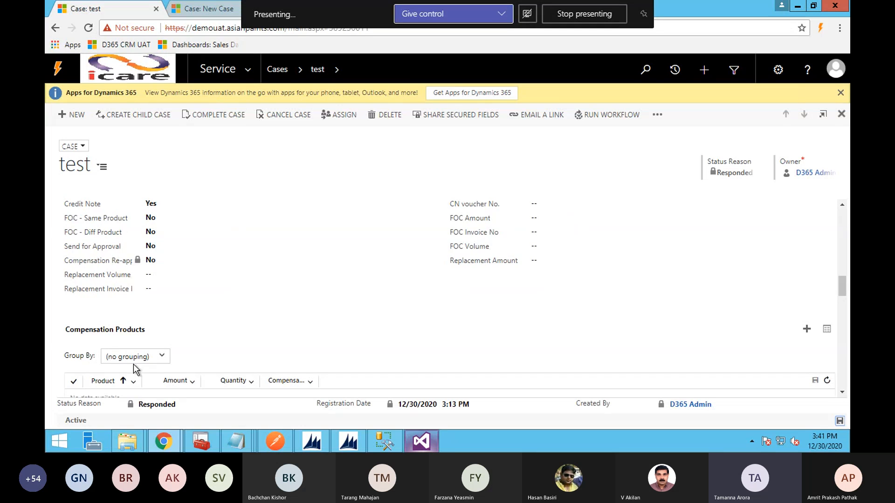
scroll(192, 357, down, 1)
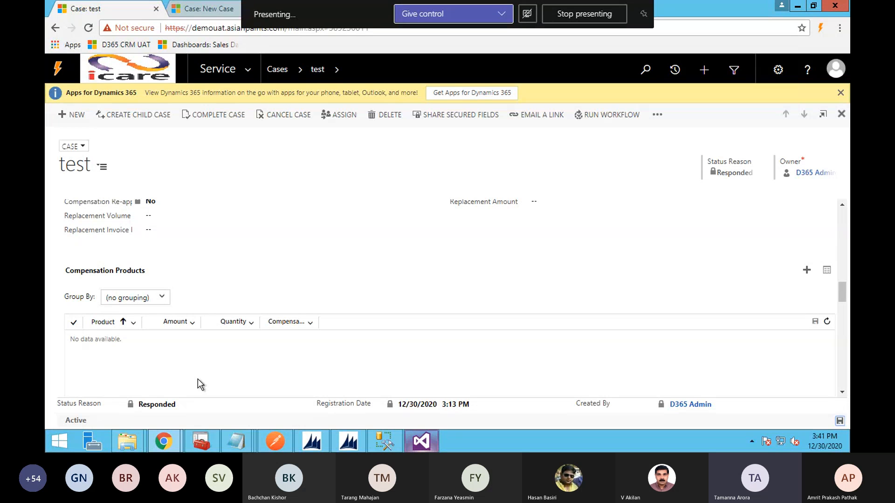
scroll(471, 303, up, 1)
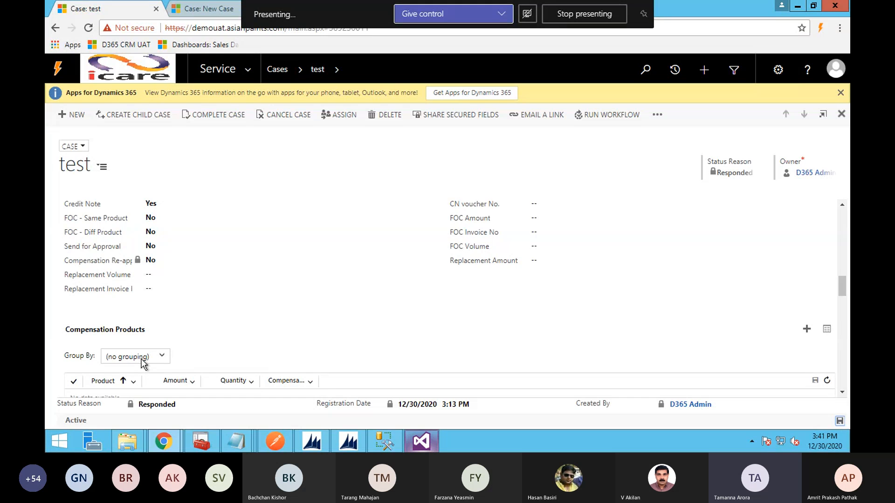
scroll(152, 362, down, 1)
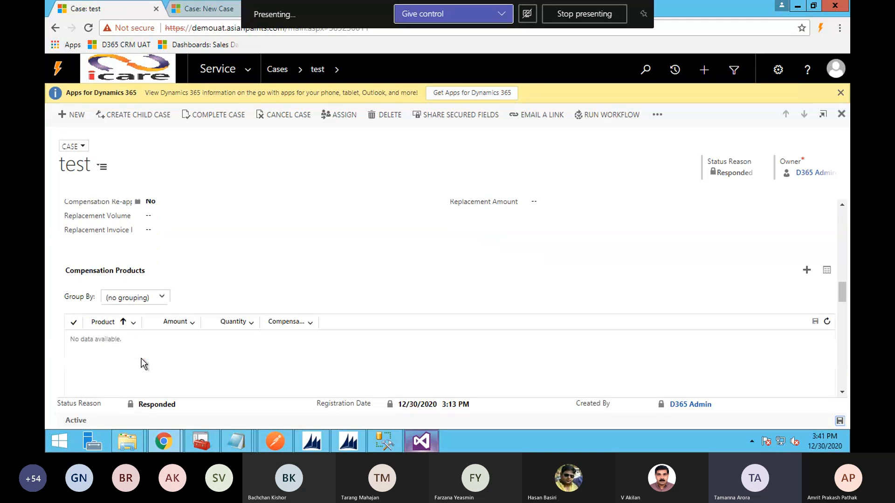
scroll(171, 357, up, 1)
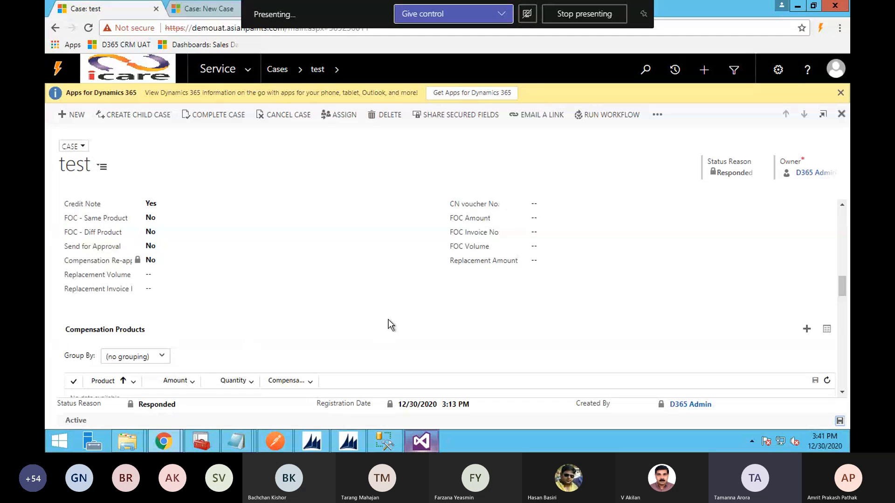
scroll(387, 320, up, 1)
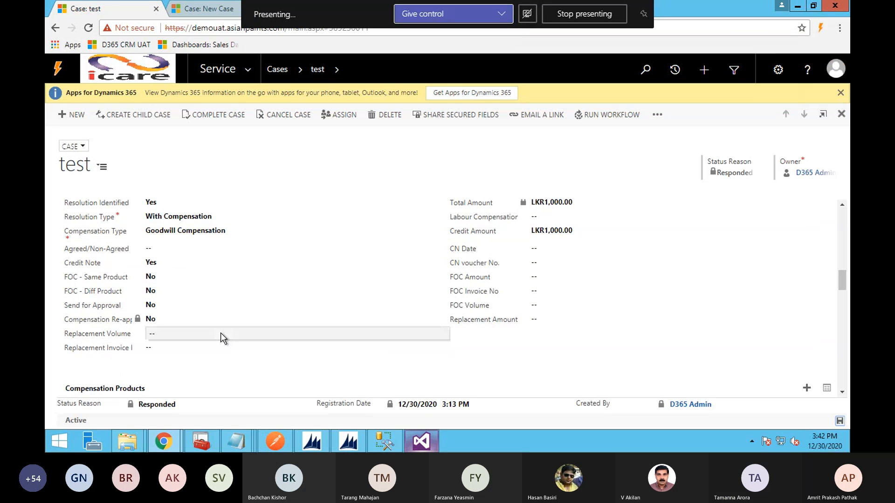
click(154, 281)
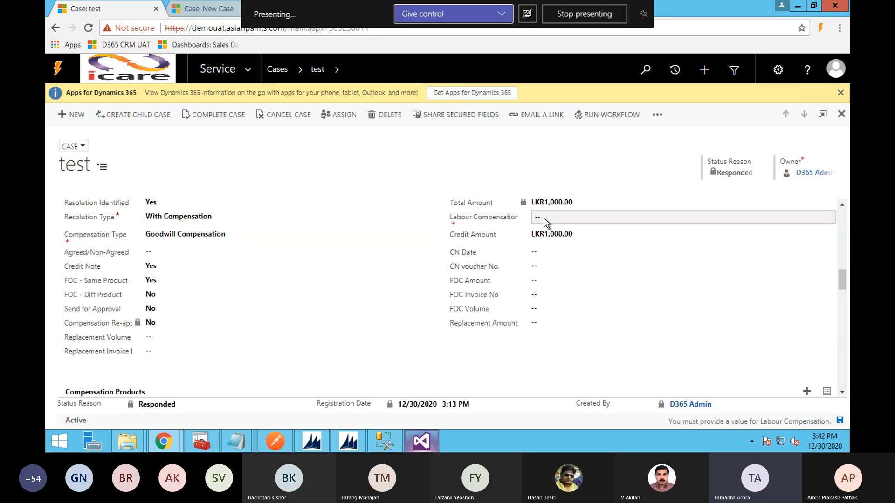
scroll(329, 308, down, 1)
scroll(328, 311, down, 1)
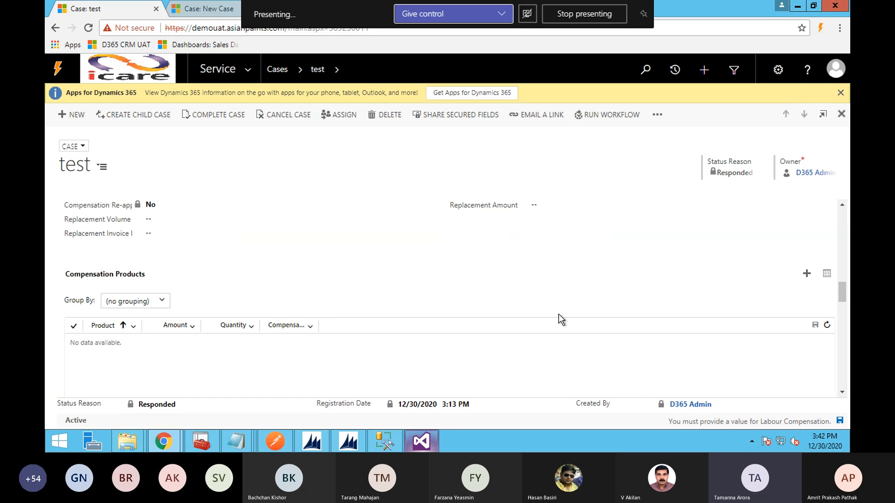
click(808, 277)
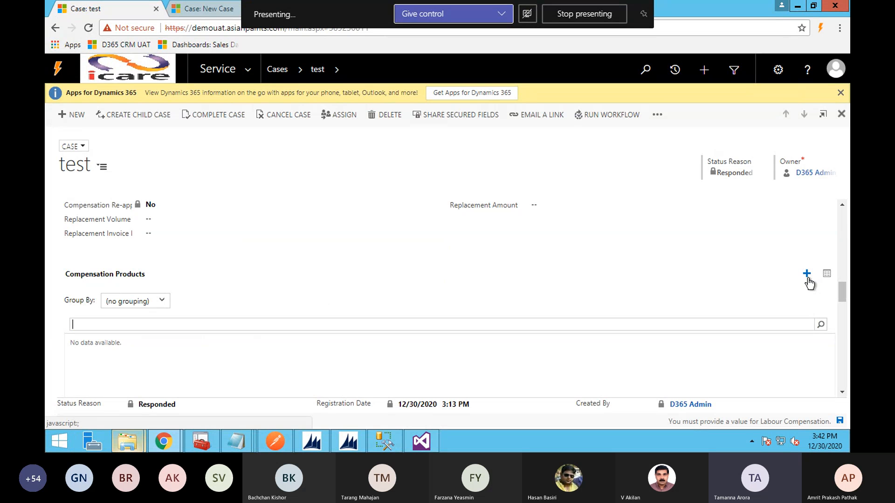
click(821, 325)
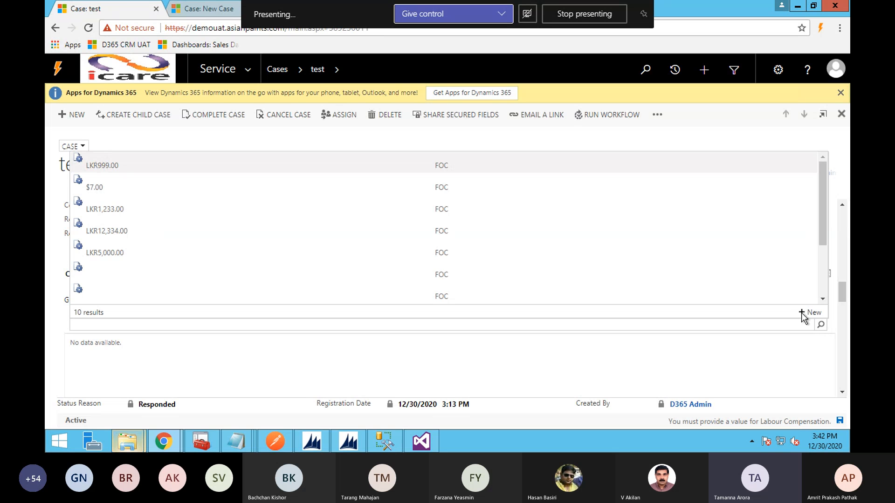
click(162, 249)
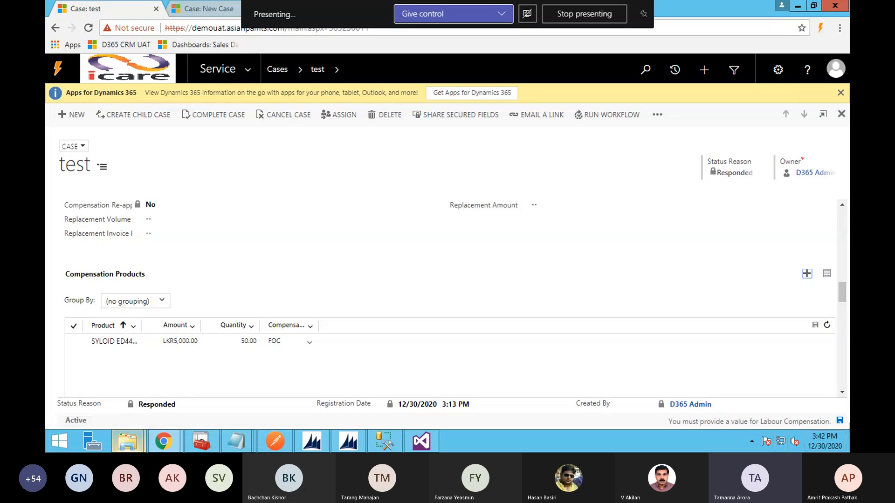
- Set the Labour Compensation to LKR 1000 and save the case
scroll(624, 307, up, 2)
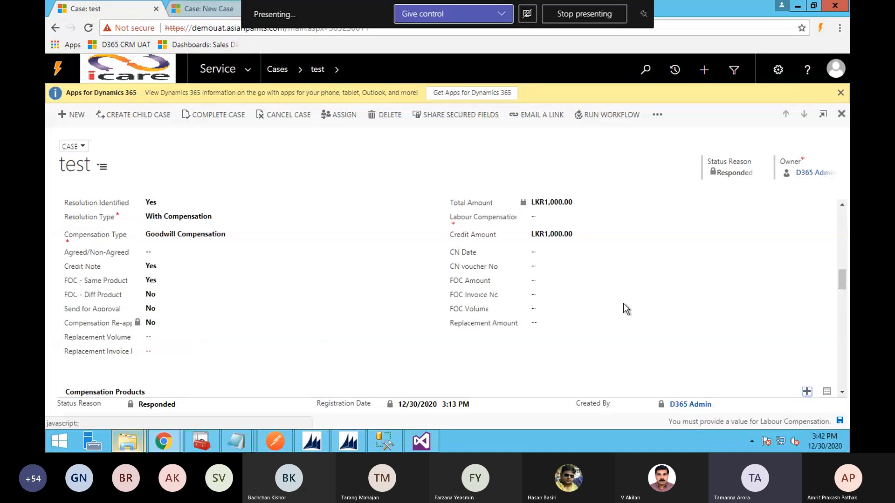
click(550, 216)
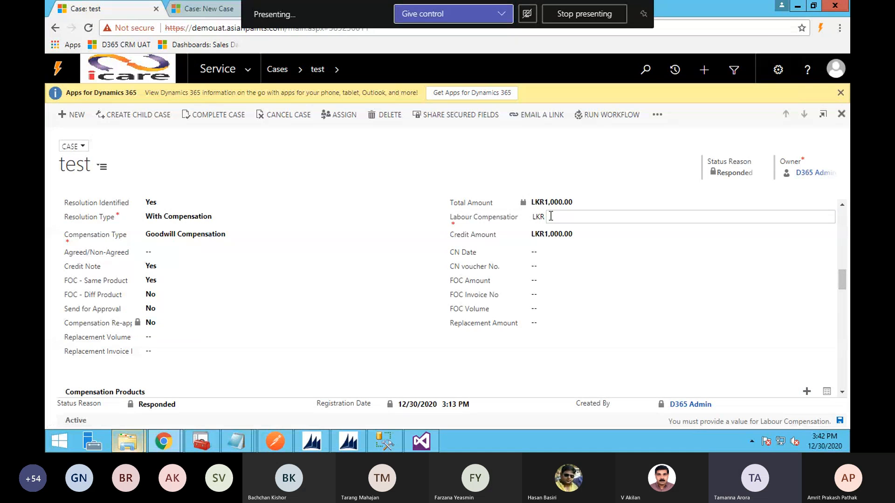
text(1000)
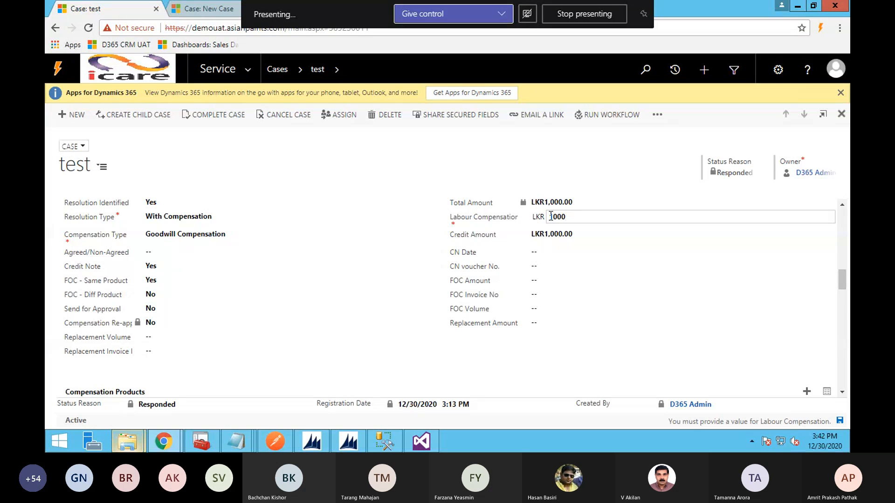
click(633, 156)
click(840, 421)
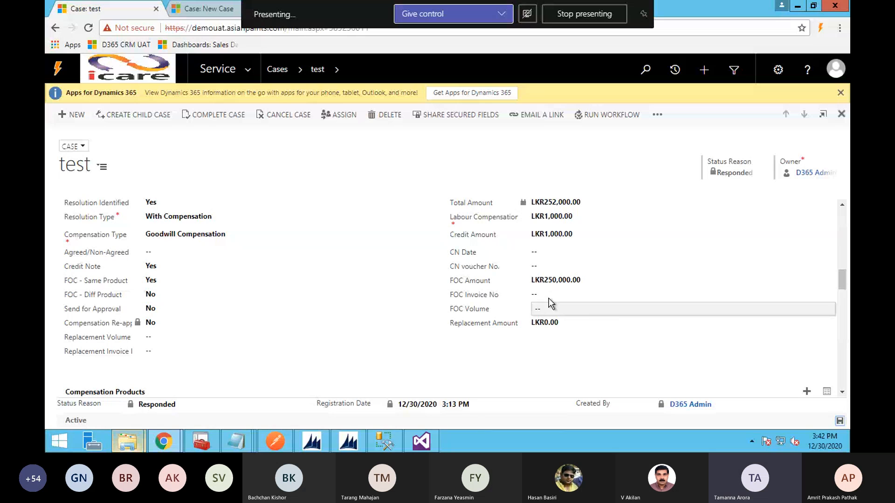
- Check the FOC Amount against the Compensation Products entry, set Send for Approval to Yes and save the case
scroll(549, 299, down, 1)
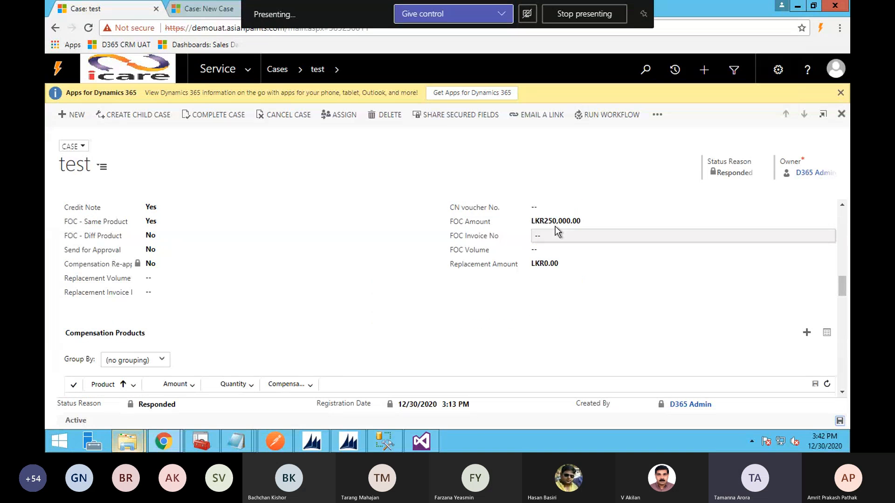
scroll(516, 310, down, 2)
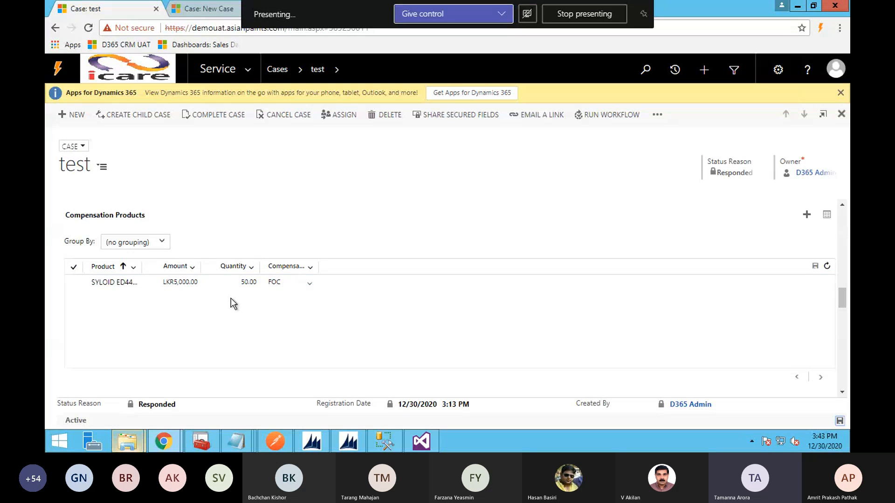
scroll(231, 298, up, 1)
scroll(231, 303, up, 1)
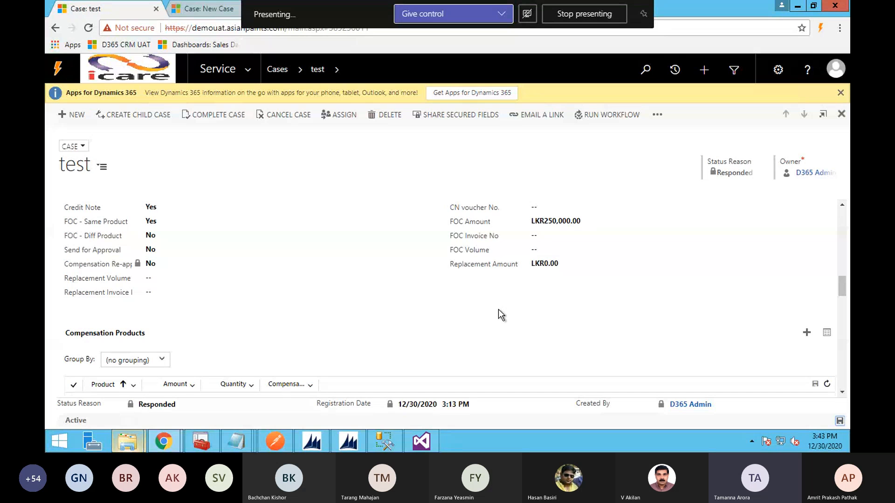
scroll(499, 310, down, 1)
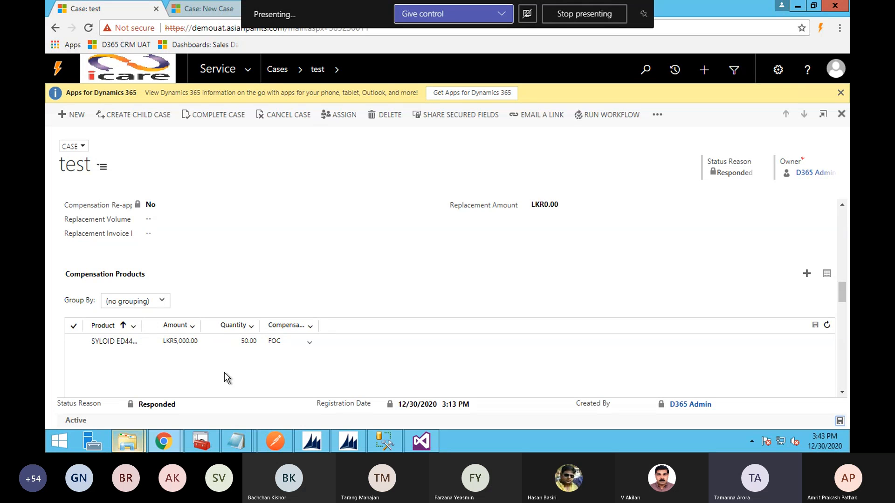
scroll(244, 349, up, 3)
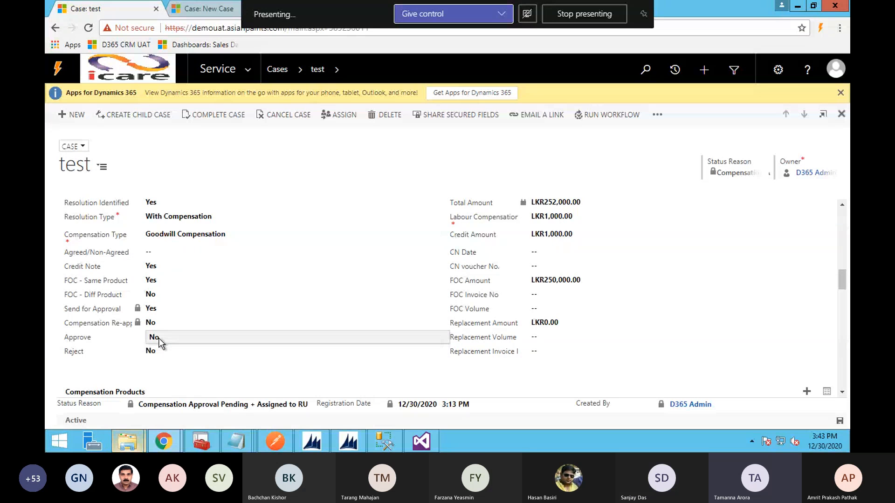
- Examine the case's Approve and Reject options, compensation products, closure section and assigned approver details
scroll(242, 346, down, 3)
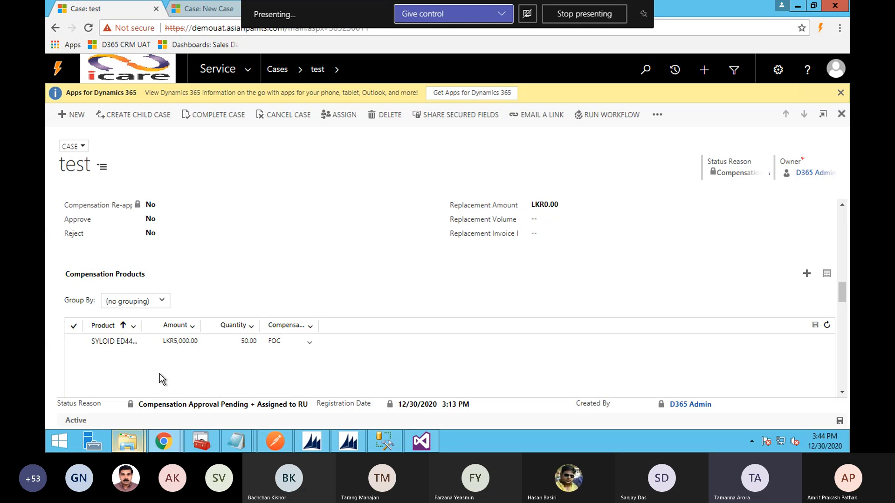
scroll(159, 374, up, 2)
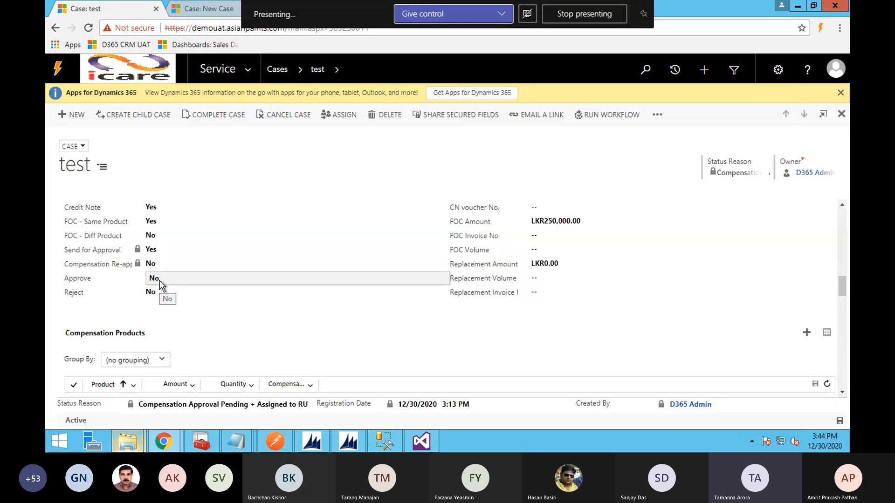
scroll(163, 289, down, 2)
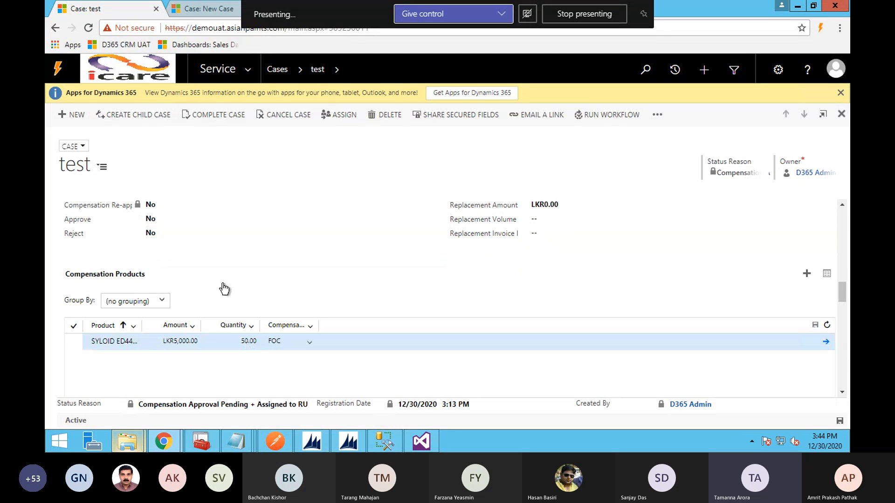
scroll(222, 283, up, 2)
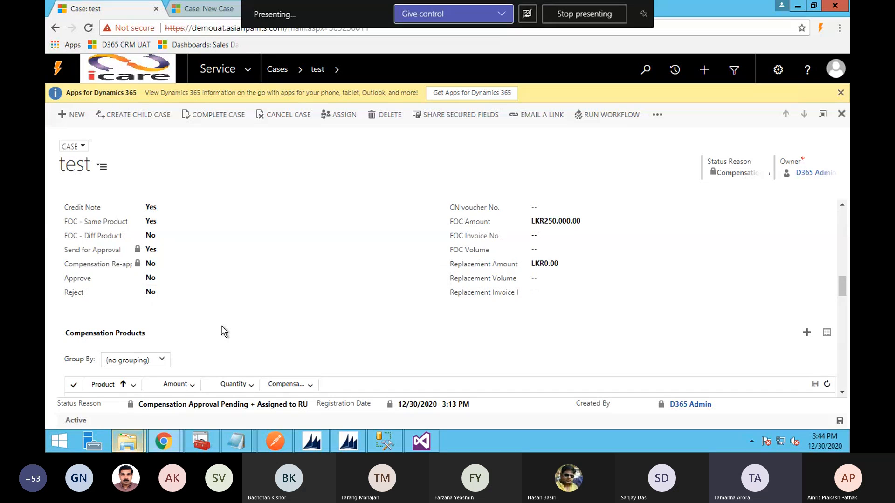
scroll(222, 326, down, 6)
scroll(222, 329, down, 4)
scroll(220, 328, down, 8)
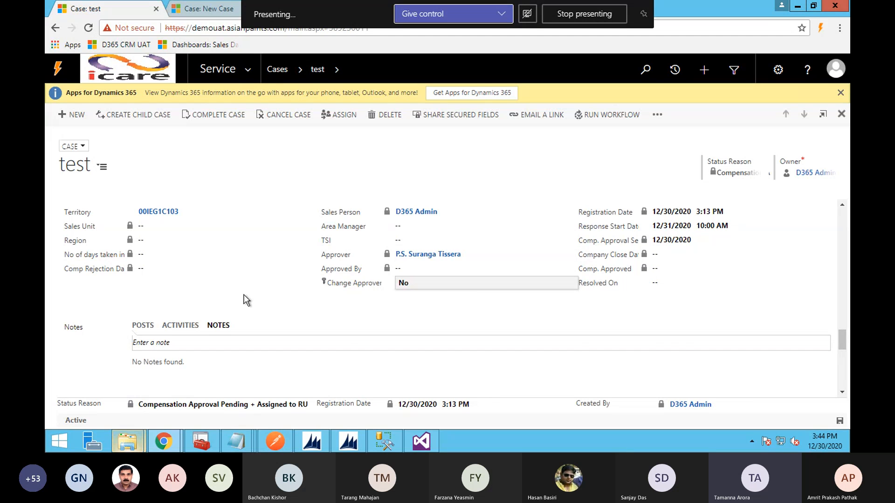
scroll(244, 295, up, 2)
scroll(245, 295, up, 6)
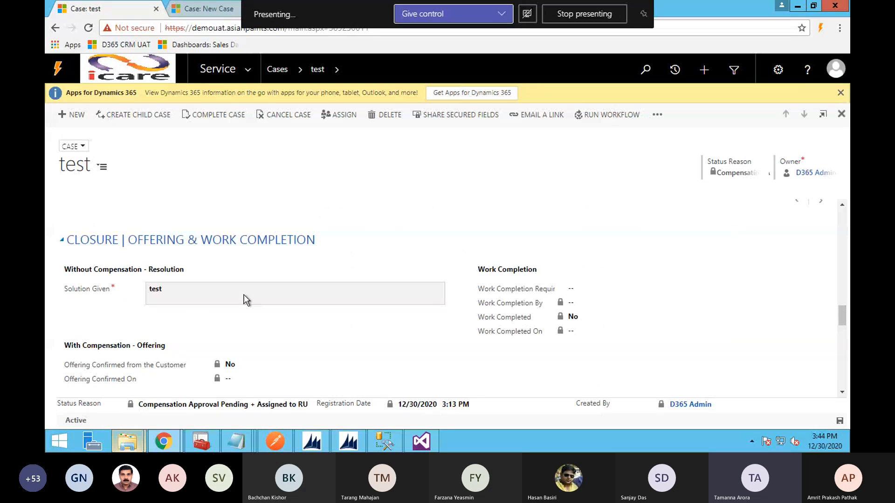
scroll(244, 295, up, 6)
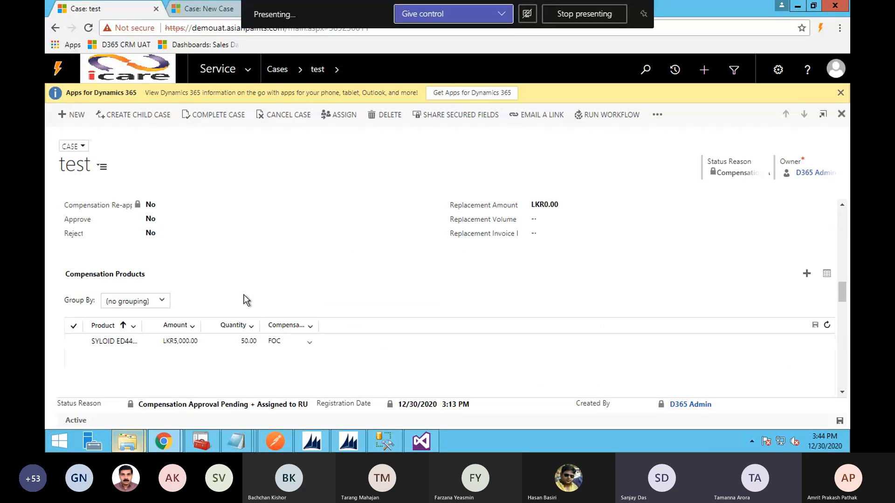
scroll(513, 247, up, 2)
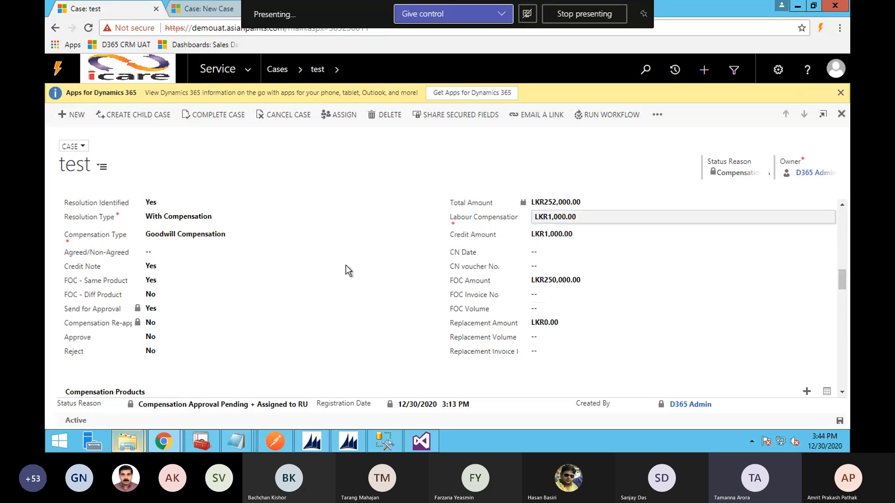
scroll(315, 269, down, 7)
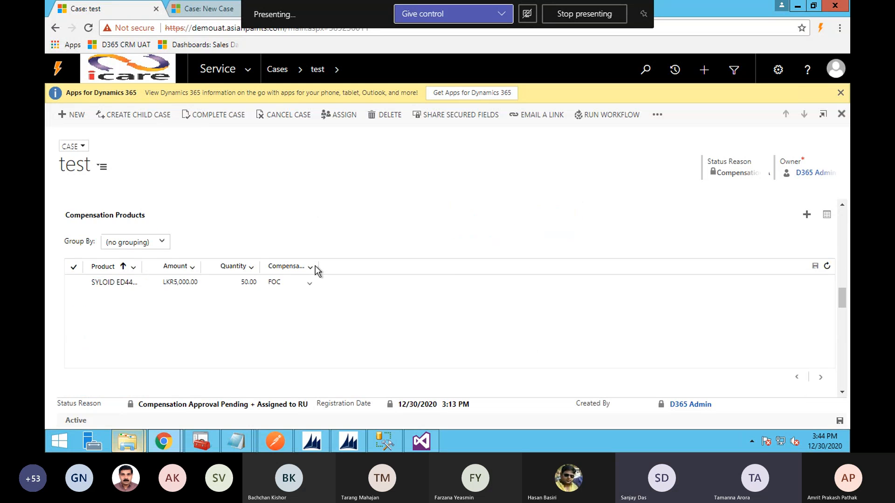
- Review the case's compensation amounts, Send for Approval, Approve and Reject fields together with the Compensation Products list
scroll(315, 270, up, 5)
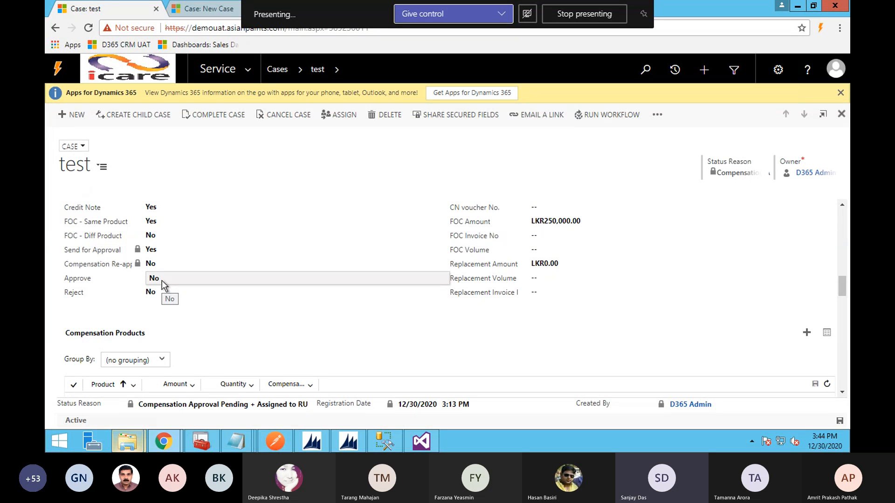
scroll(280, 277, up, 1)
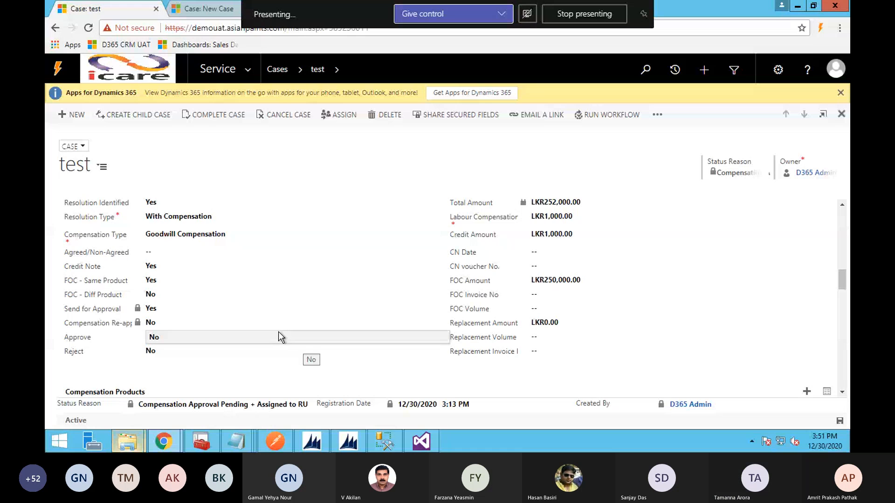
scroll(281, 337, down, 1)
scroll(278, 333, up, 1)
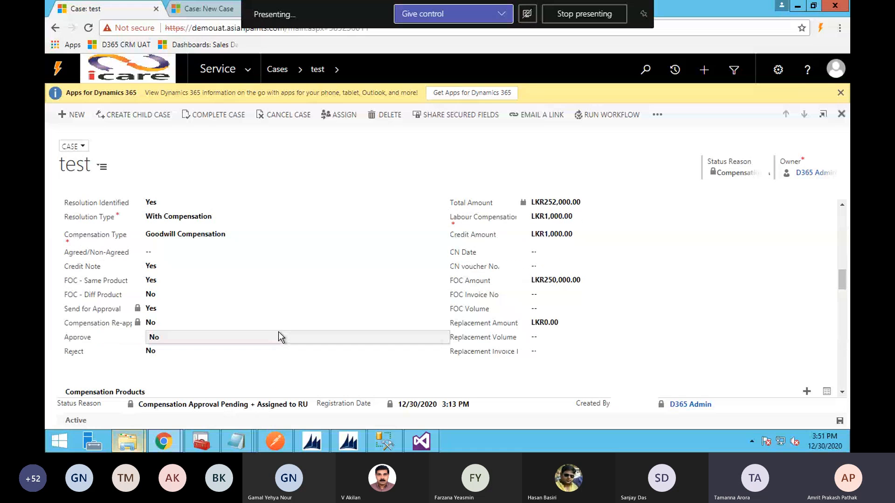
scroll(279, 337, up, 1)
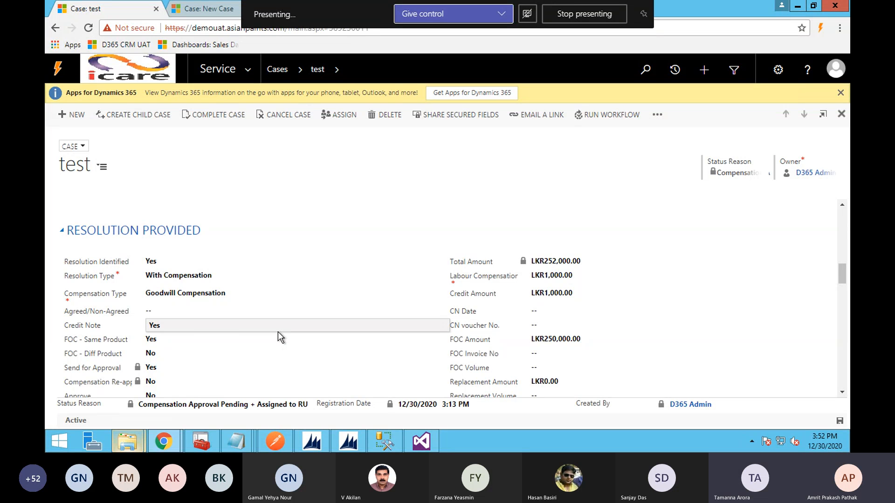
scroll(278, 331, down, 1)
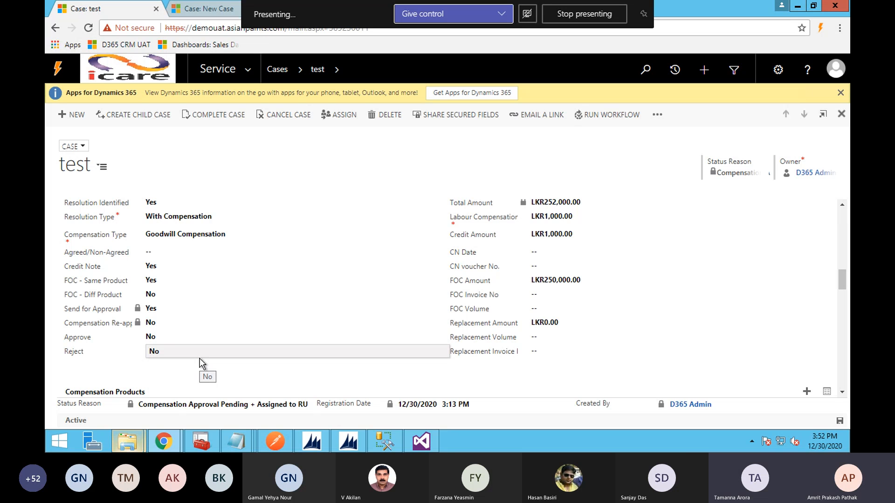
scroll(200, 359, down, 1)
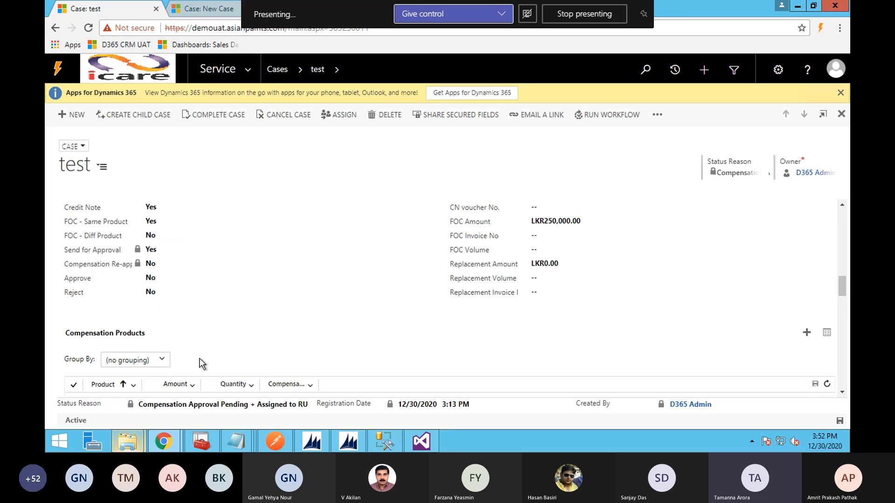
scroll(201, 359, down, 3)
scroll(200, 360, up, 4)
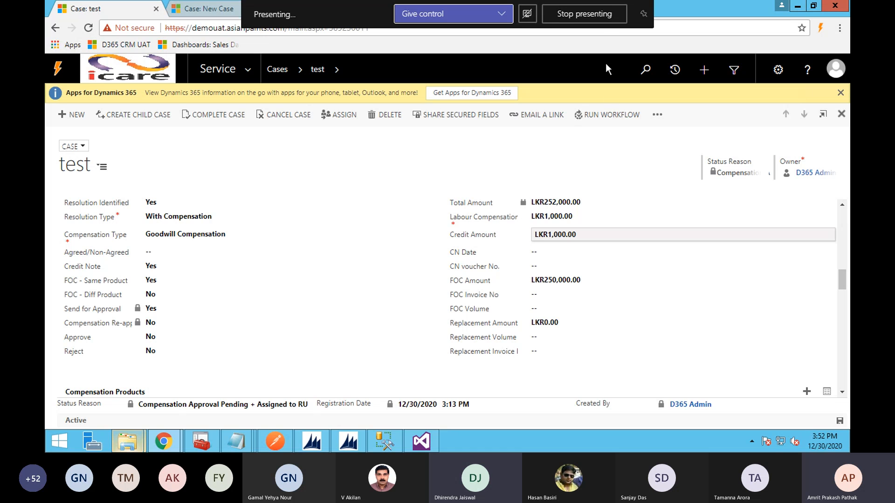
click(567, 20)
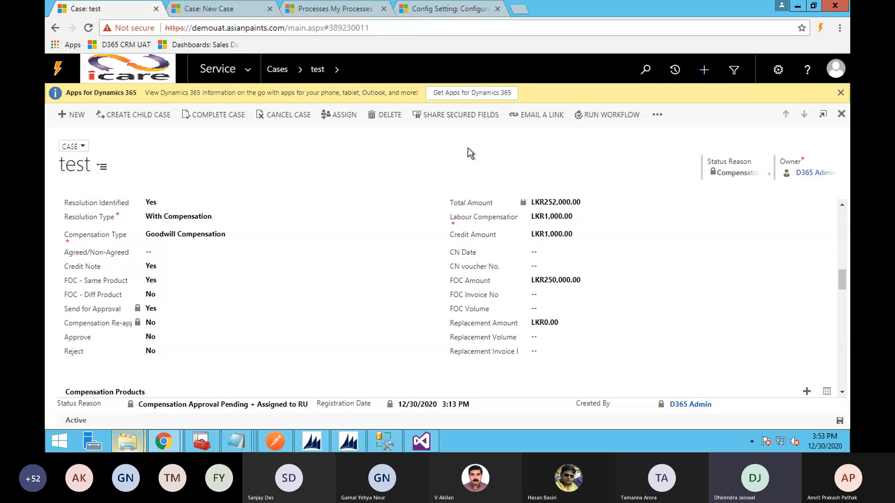
scroll(368, 325, down, 2)
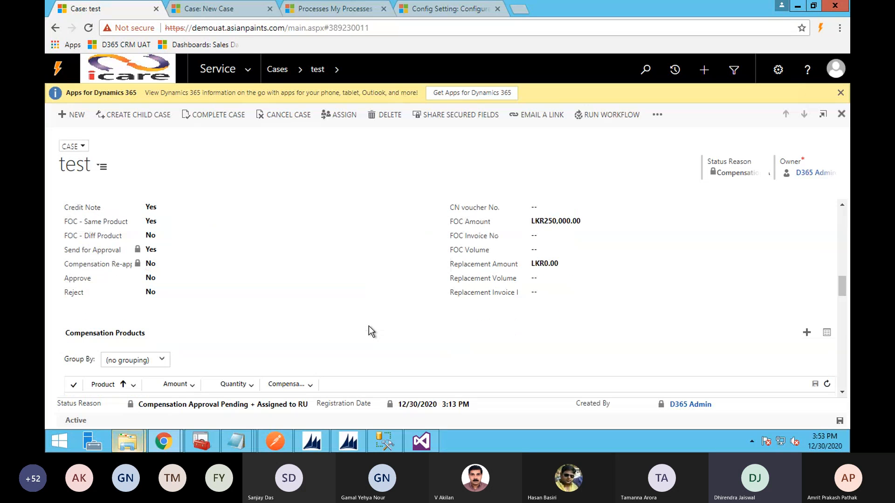
scroll(365, 332, down, 2)
scroll(364, 332, up, 3)
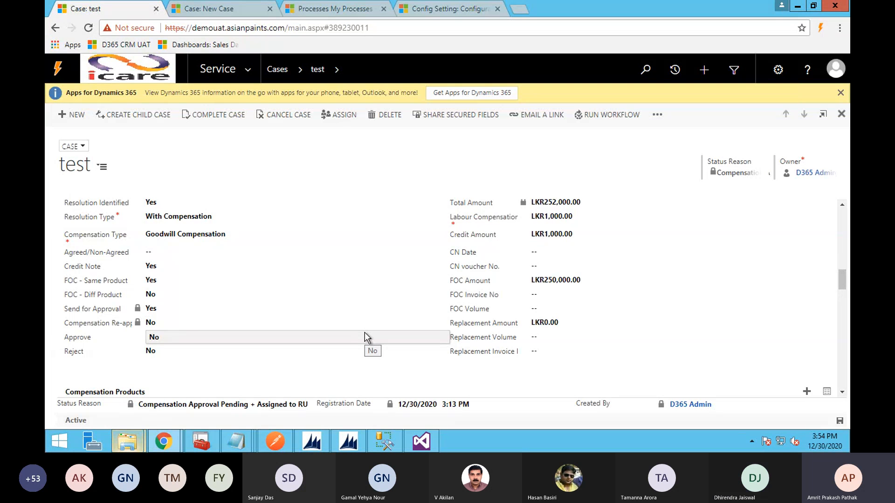
scroll(353, 332, down, 3)
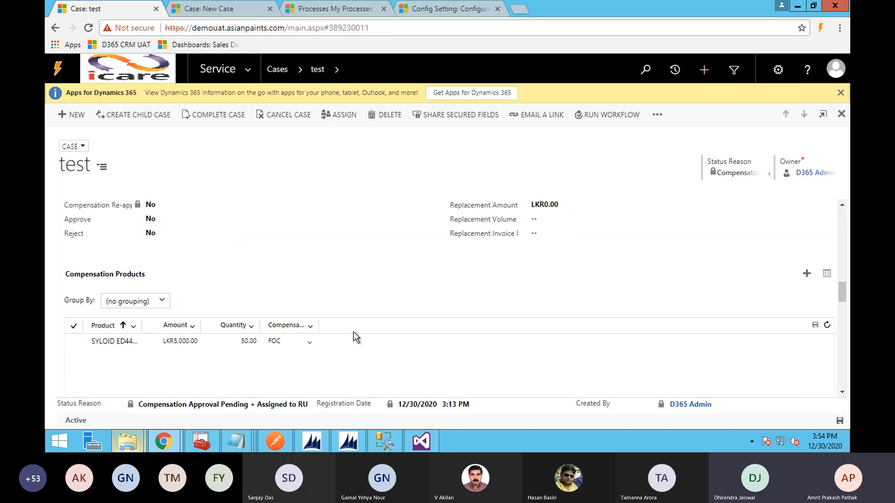
scroll(353, 332, up, 1)
scroll(353, 332, up, 1)
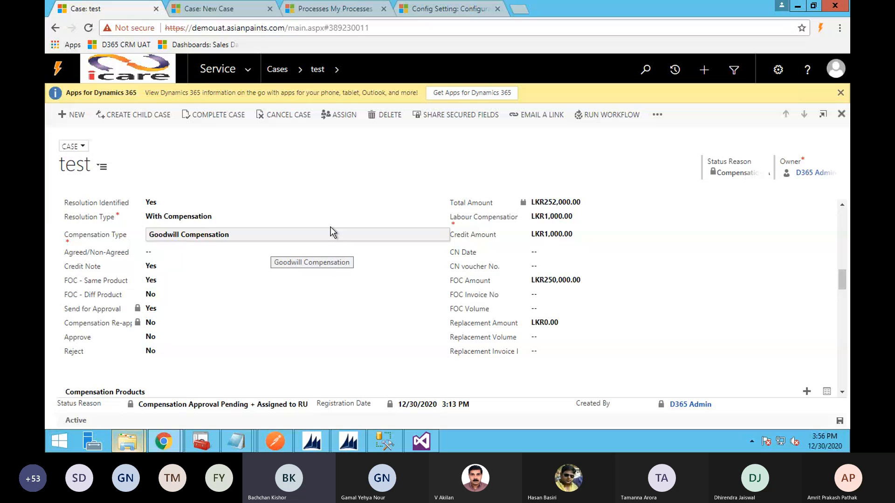
- Open the Quality record from the case's Resolving Unit Feedback list
scroll(333, 232, up, 1)
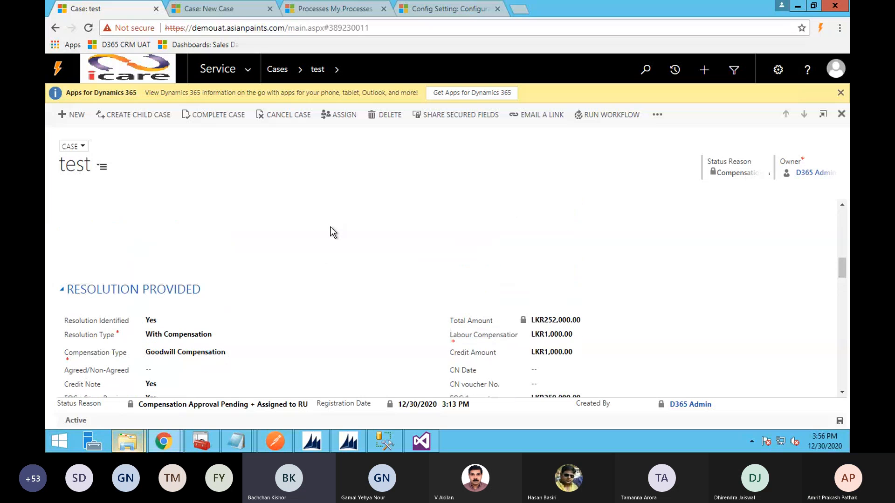
scroll(333, 233, up, 3)
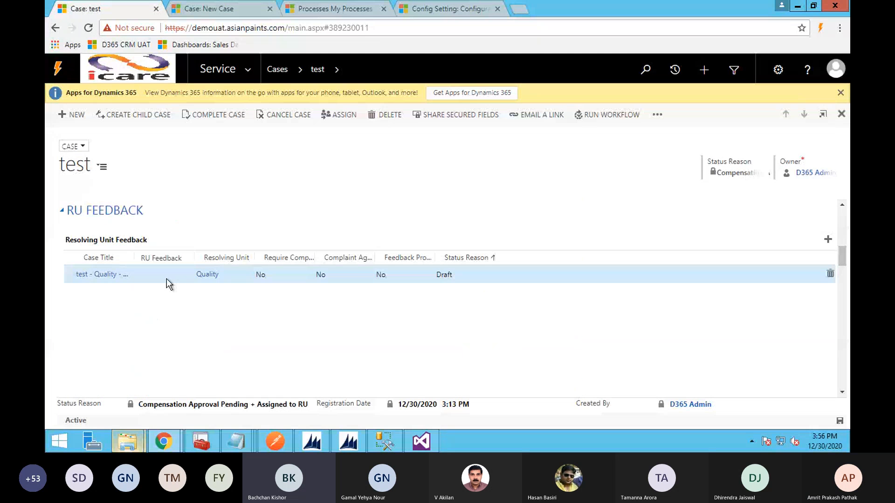
click(169, 275)
double_click(166, 279)
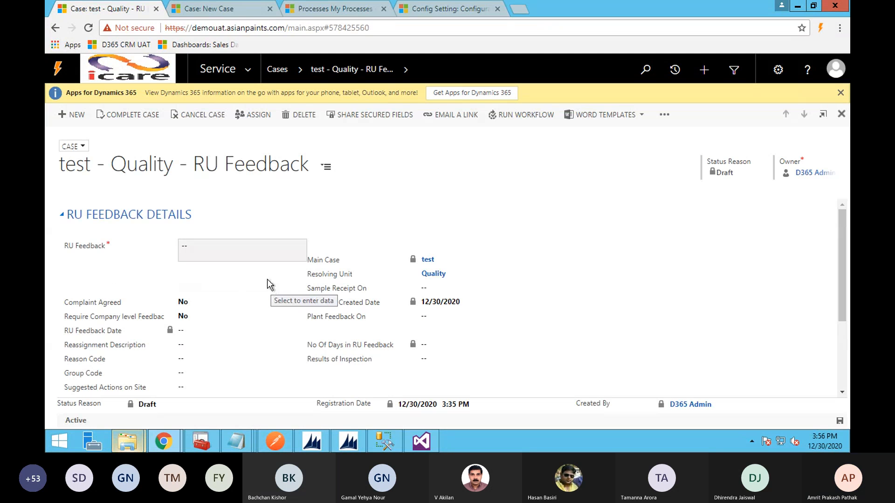
- Enter "test" as the RU Feedback, set Feedback Provide to Yes and save the feedback record
click(222, 250)
text(test)
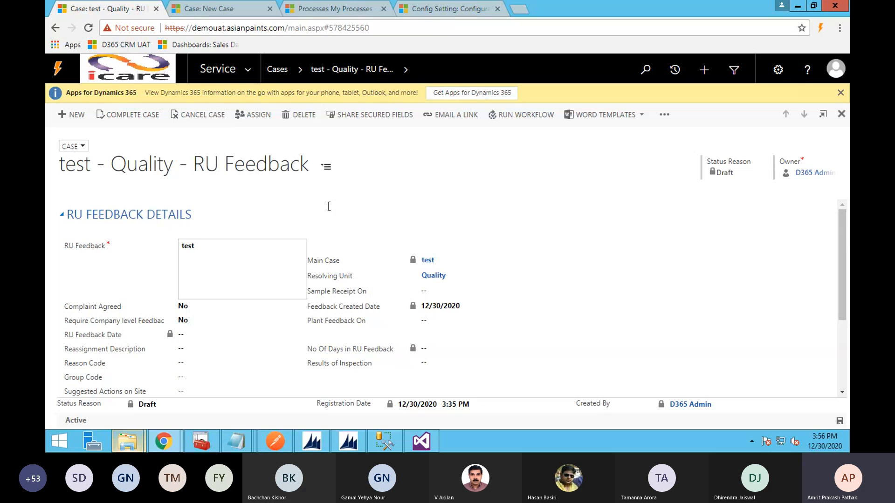
click(359, 202)
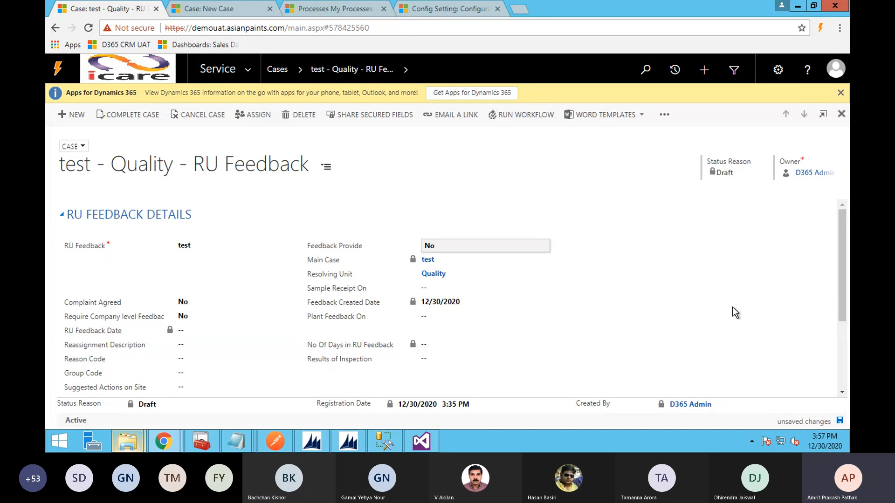
click(840, 421)
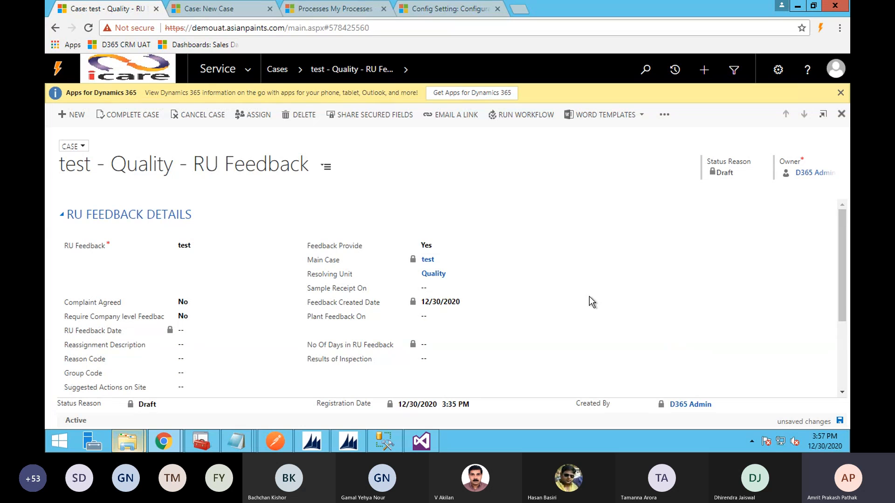
- Return to the main case "test" and review its status reason and Resolution Provided fields
click(429, 260)
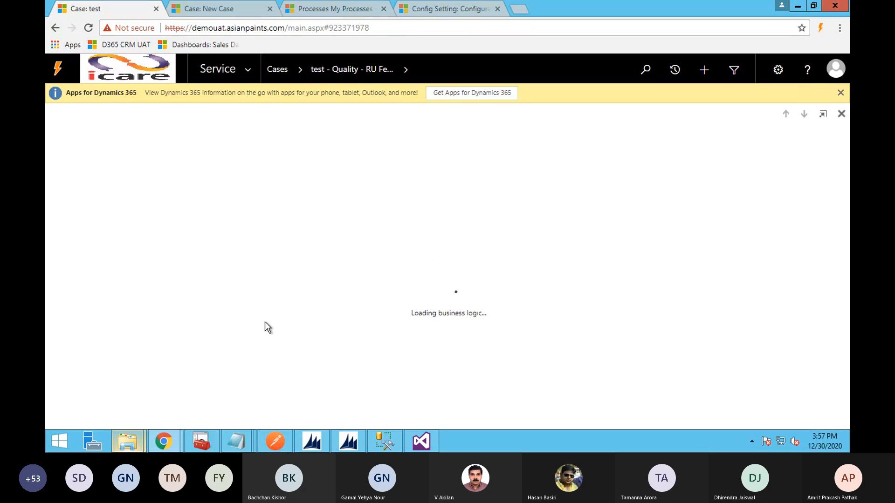
scroll(265, 323, down, 6)
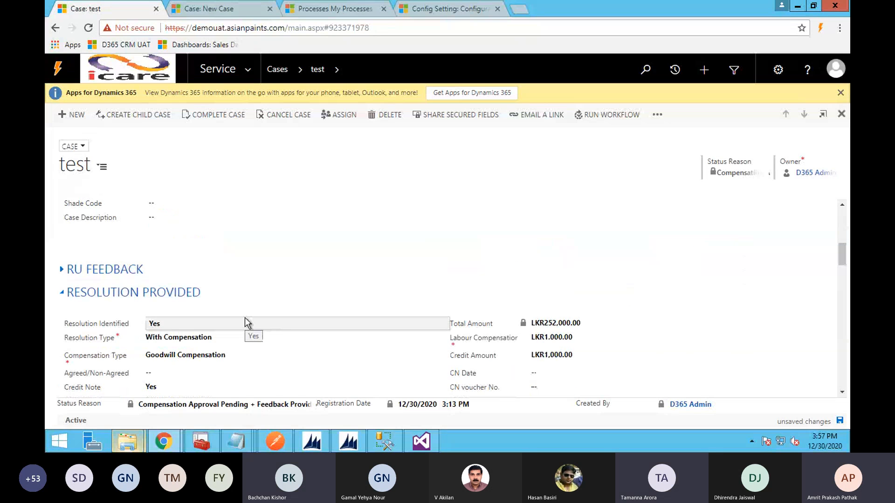
scroll(246, 320, down, 3)
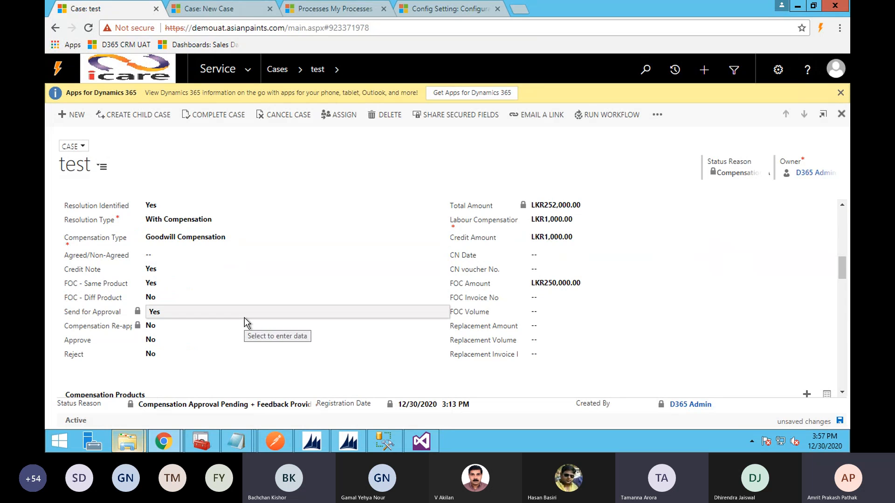
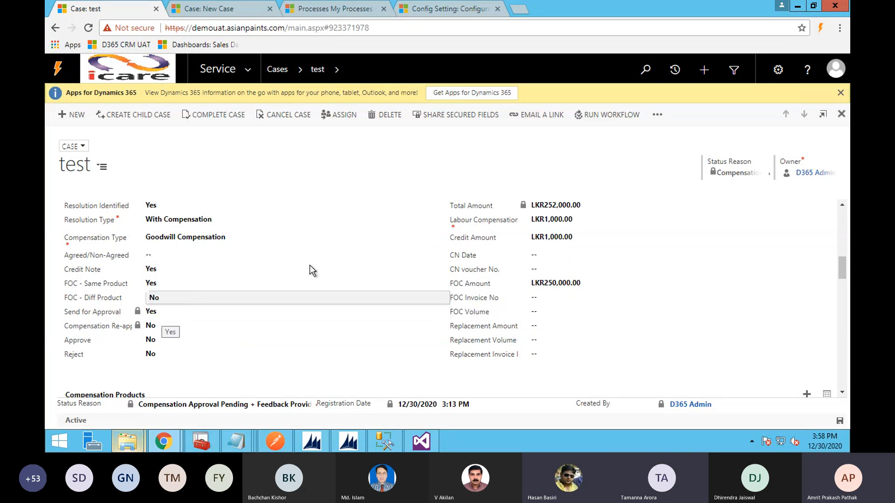
scroll(312, 269, up, 10)
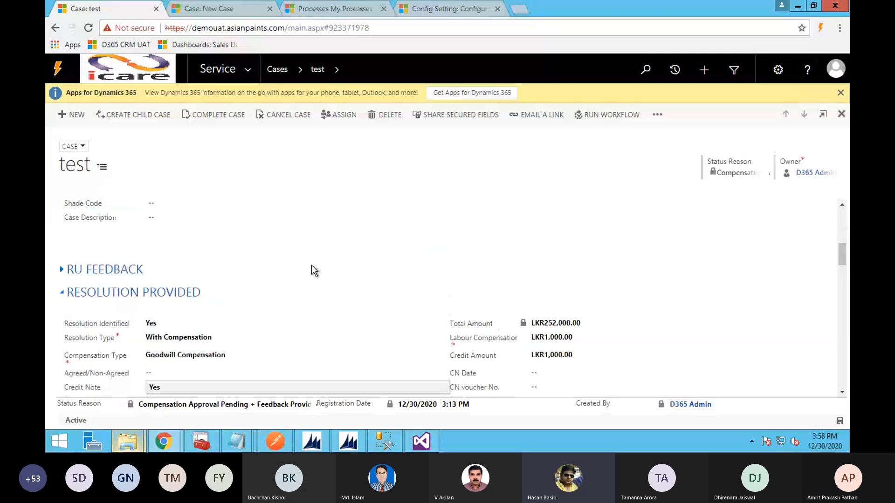
scroll(311, 270, up, 3)
scroll(311, 269, down, 10)
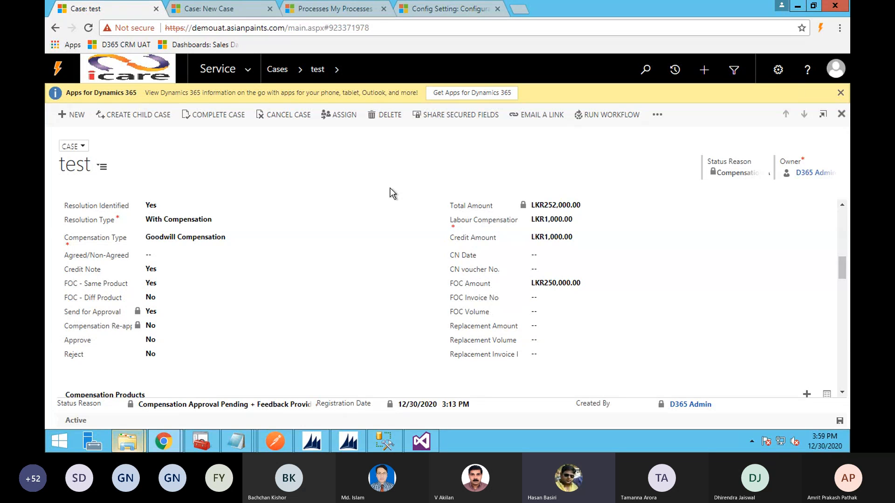
scroll(260, 260, up, 1)
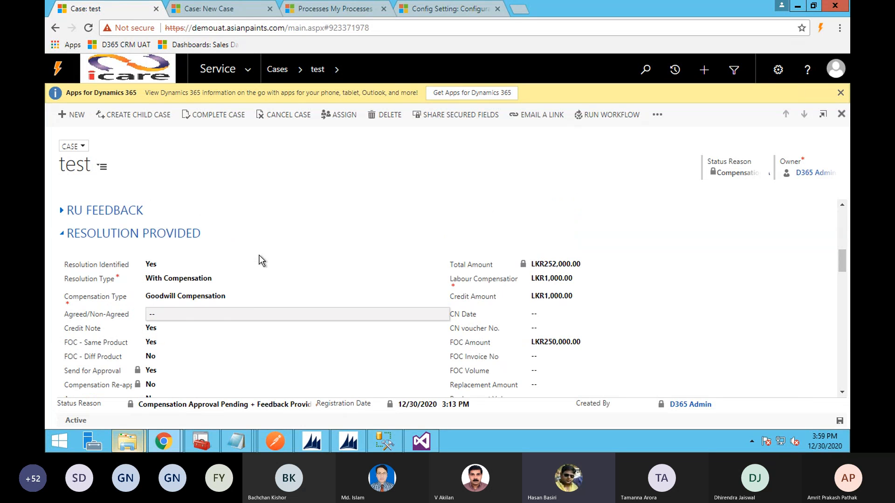
- Expand the RU Feedback section and check the Quality feedback entry alongside the resolution details
click(61, 211)
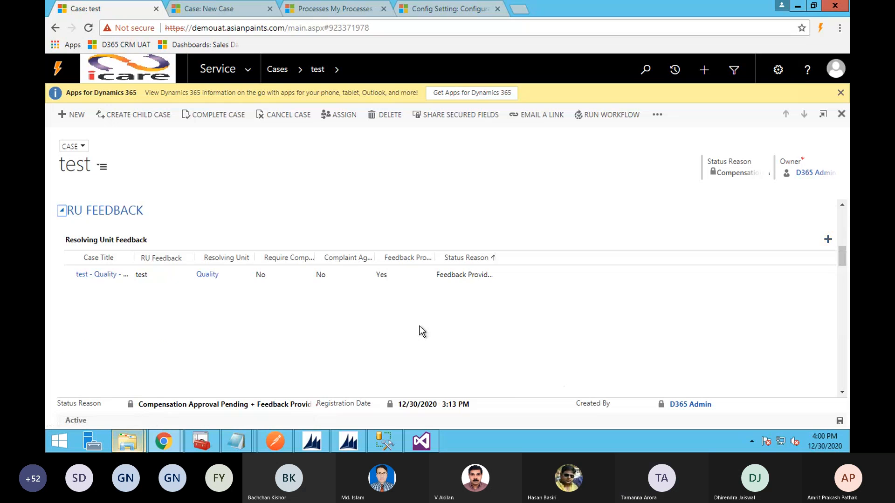
scroll(420, 326, down, 1)
scroll(420, 326, down, 2)
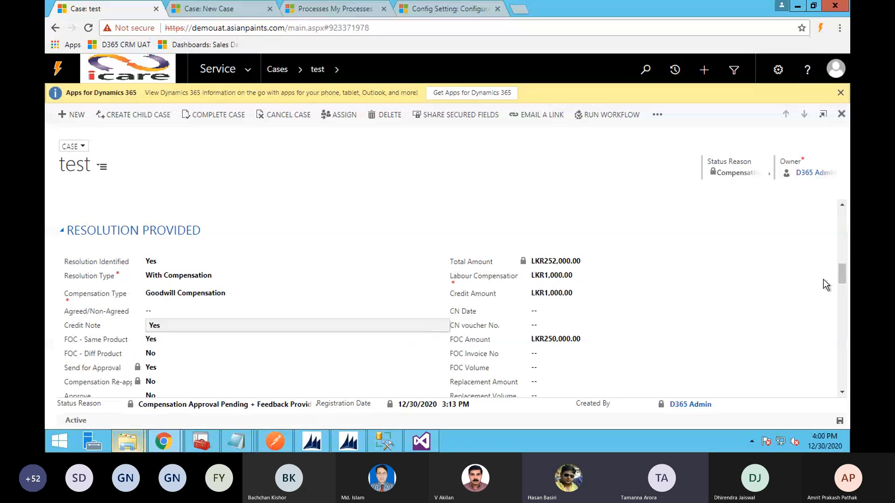
scroll(181, 314, down, 1)
scroll(200, 314, up, 3)
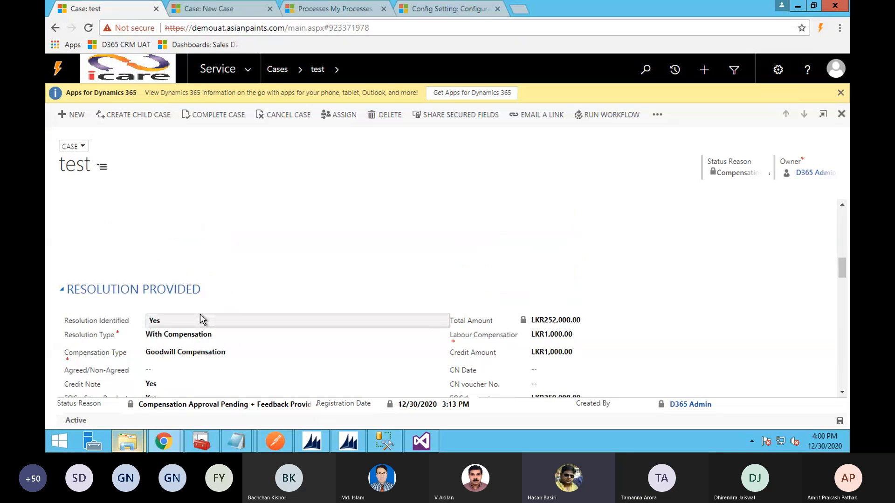
scroll(200, 315, up, 1)
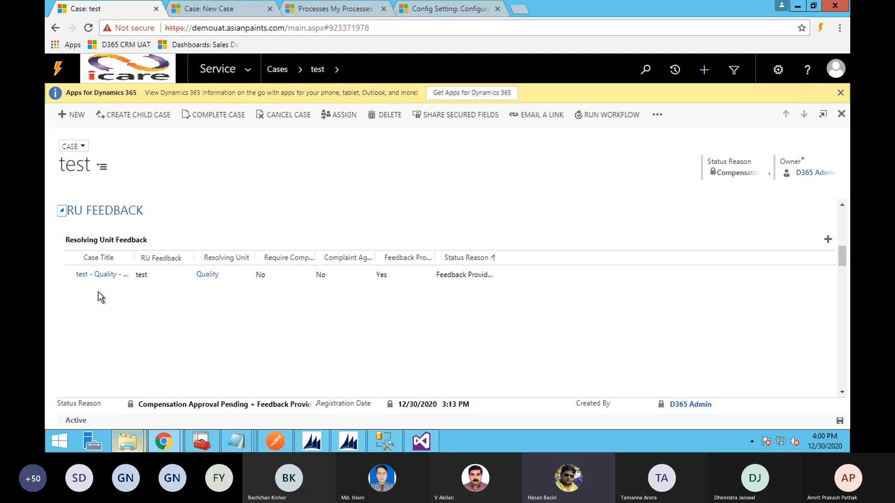
- Examine the Approve and Reject options and the compensation settings in the Resolution Provided section
scroll(98, 292, down, 5)
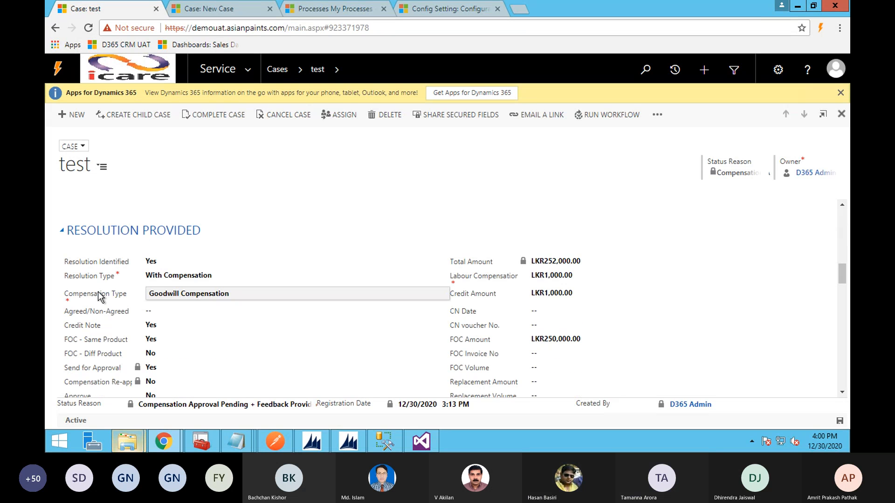
scroll(100, 296, down, 1)
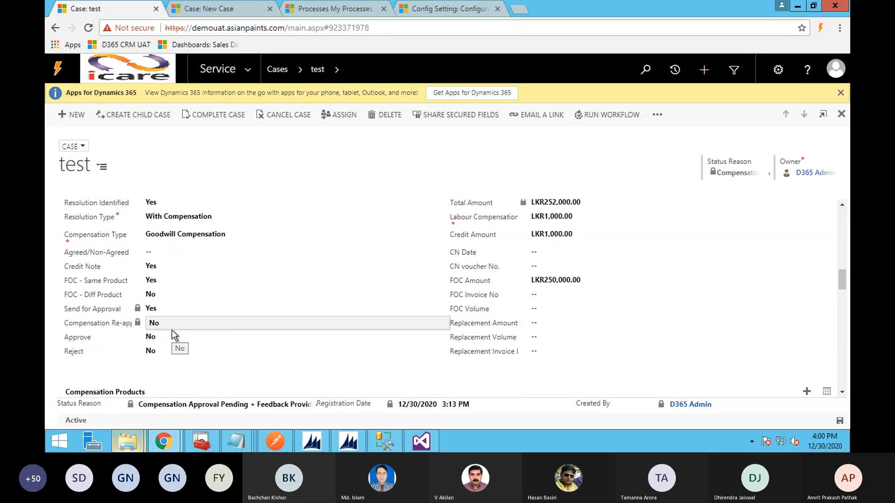
scroll(167, 347, down, 1)
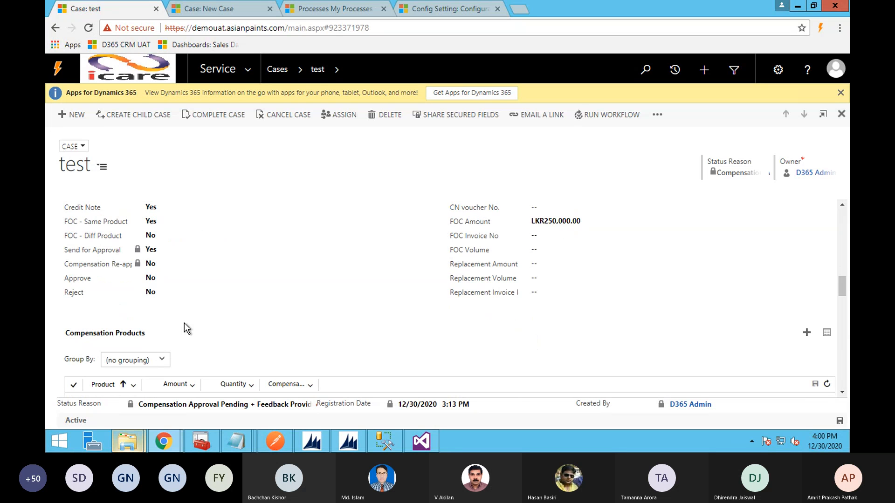
scroll(183, 323, up, 2)
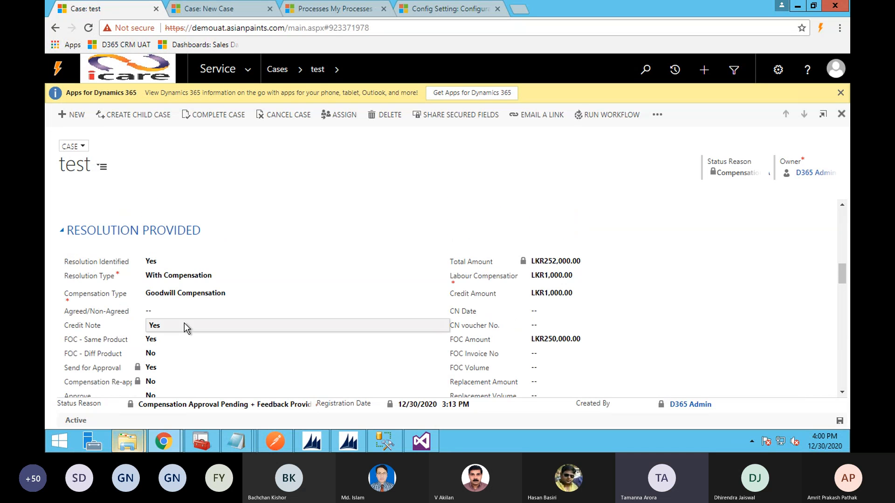
scroll(183, 328, down, 1)
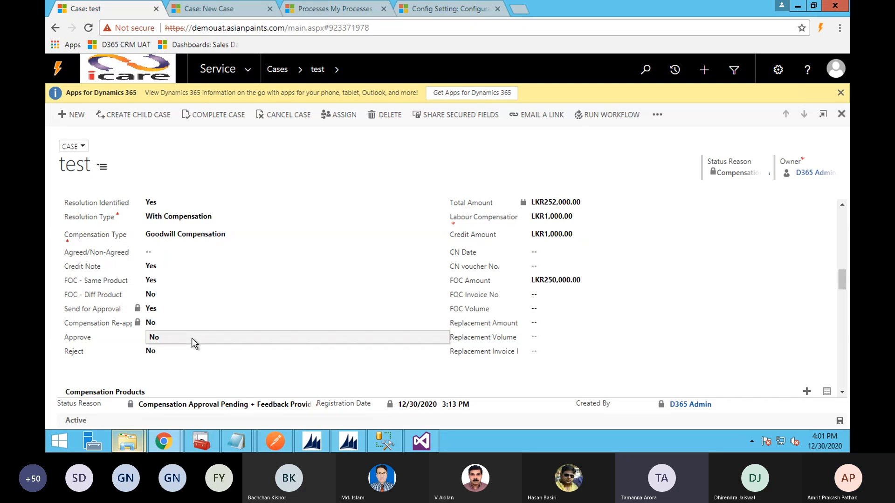
scroll(238, 383, up, 1)
scroll(229, 338, down, 1)
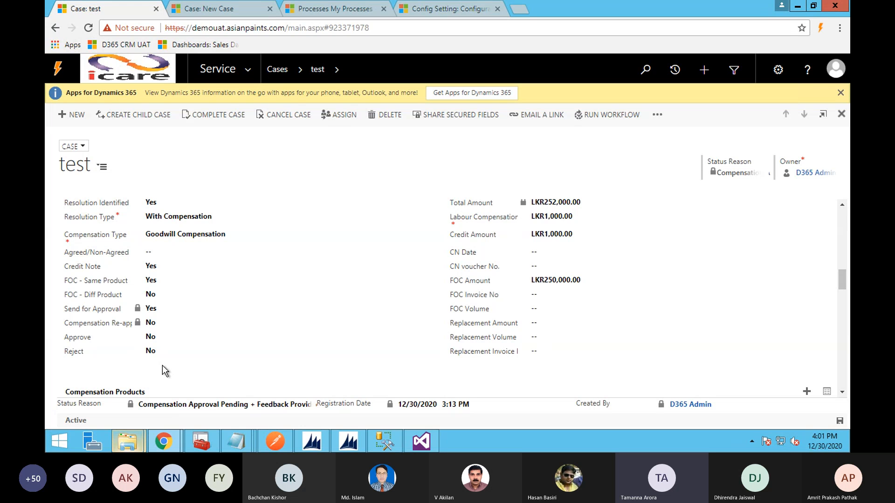
- Set Approve to Yes for the case's compensation and check the amounts and the Compensation Products list
click(156, 339)
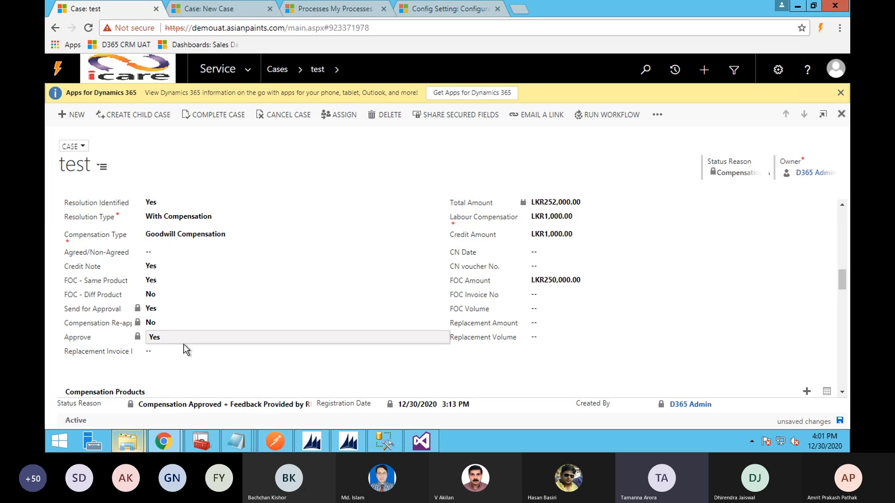
scroll(184, 344, down, 1)
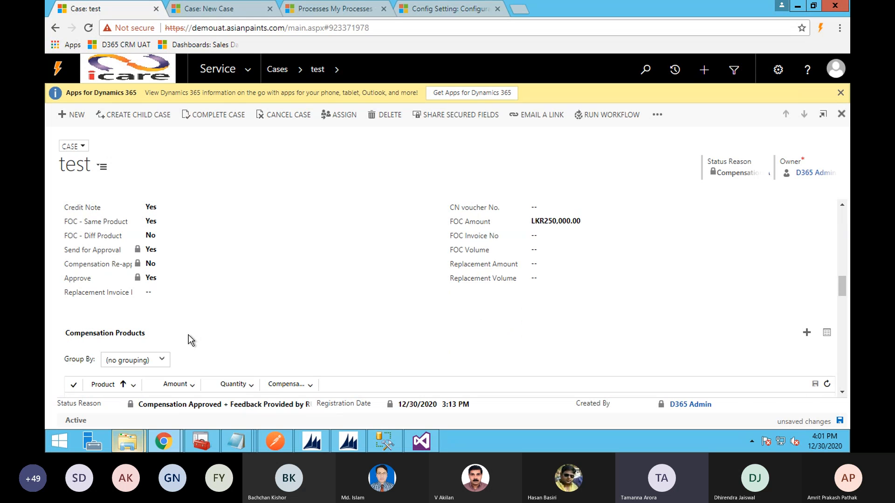
scroll(280, 313, up, 1)
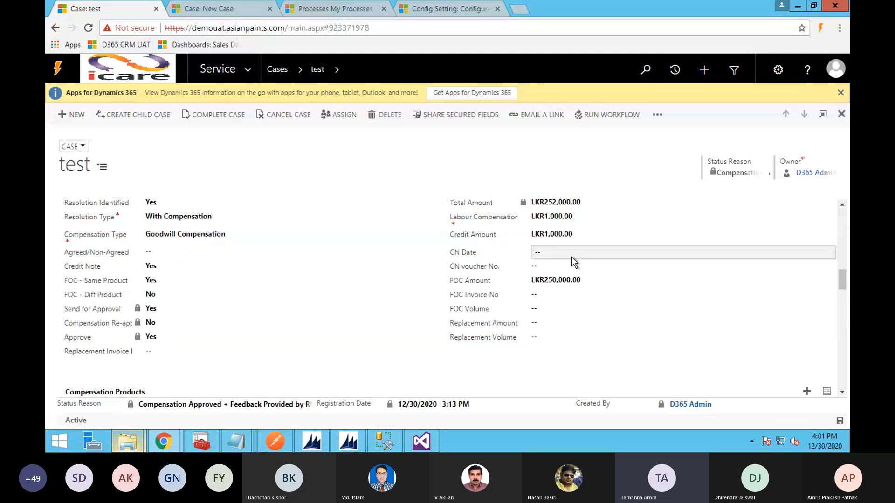
scroll(277, 335, down, 3)
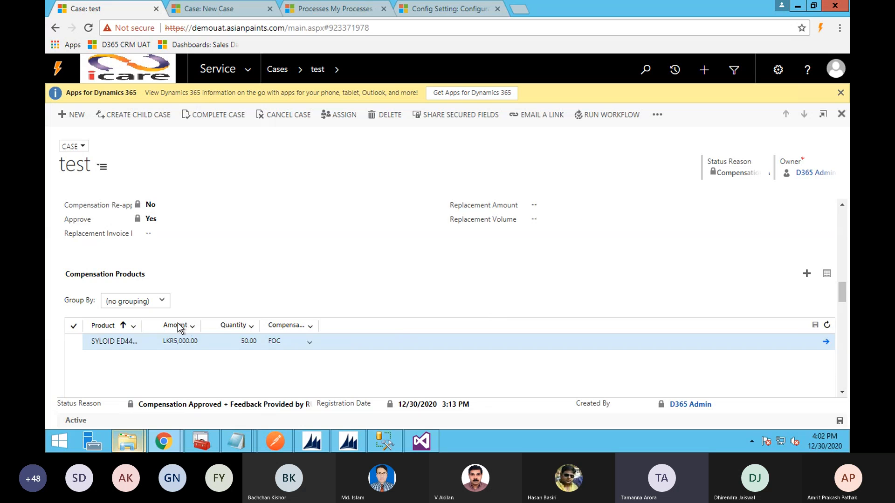
scroll(200, 333, up, 2)
scroll(522, 263, up, 2)
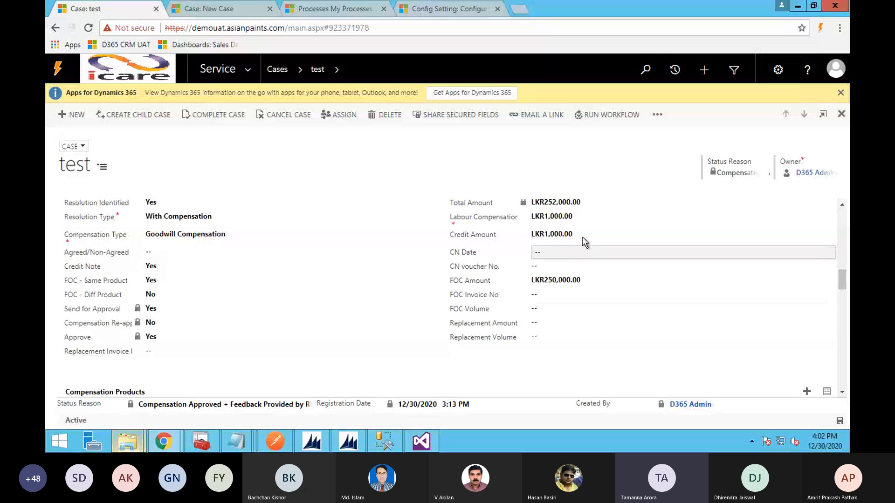
- Set the Credit Amount to LKR 2000 in the compensation details and save the case
click(582, 238)
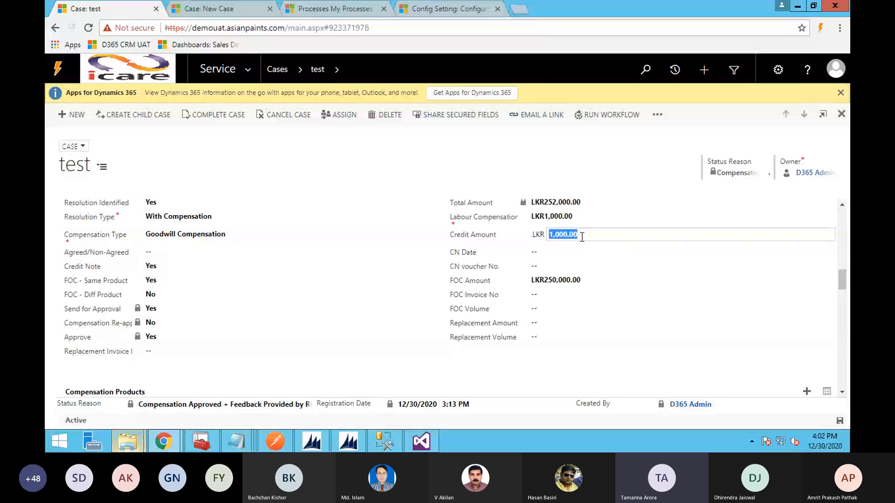
text(20000)
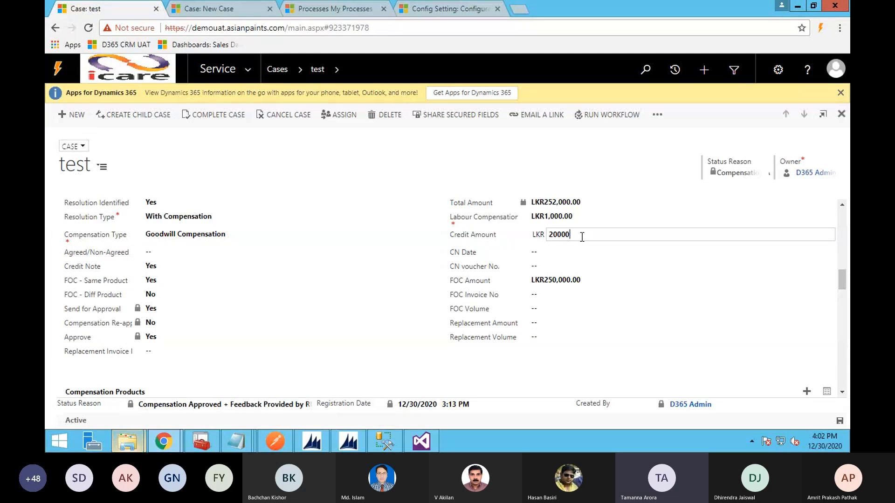
key(BackSpace)
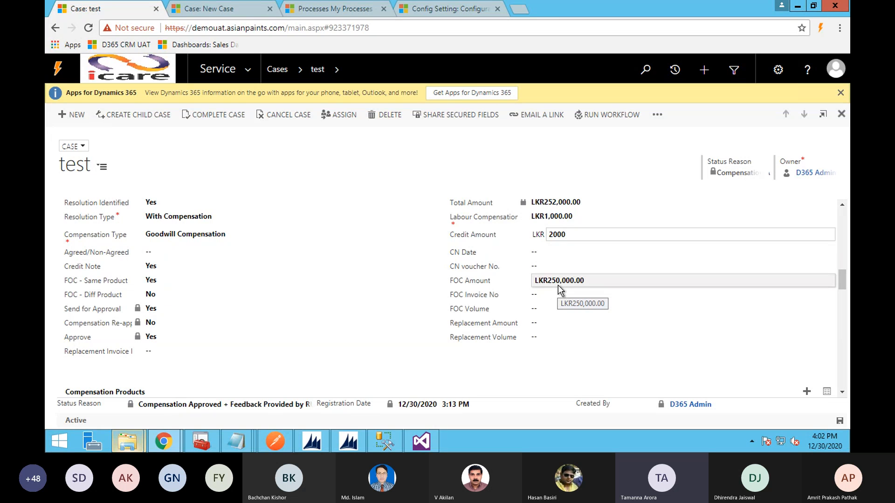
click(839, 423)
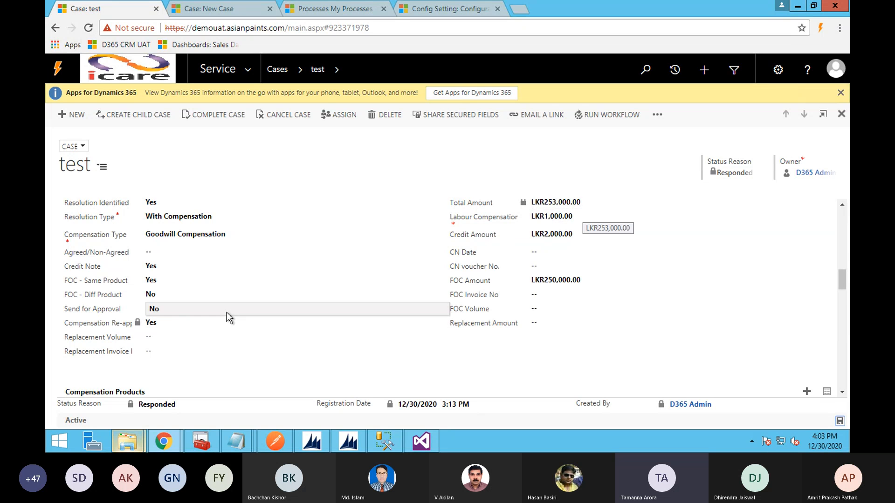
- Check the re-approval fields and Compensation Products, and set Send for Approval to Yes again
scroll(186, 317, down, 2)
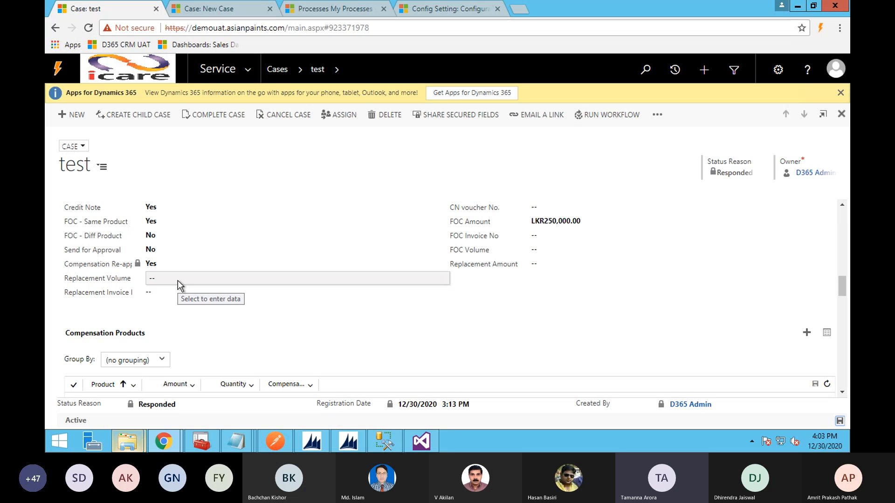
scroll(178, 280, down, 1)
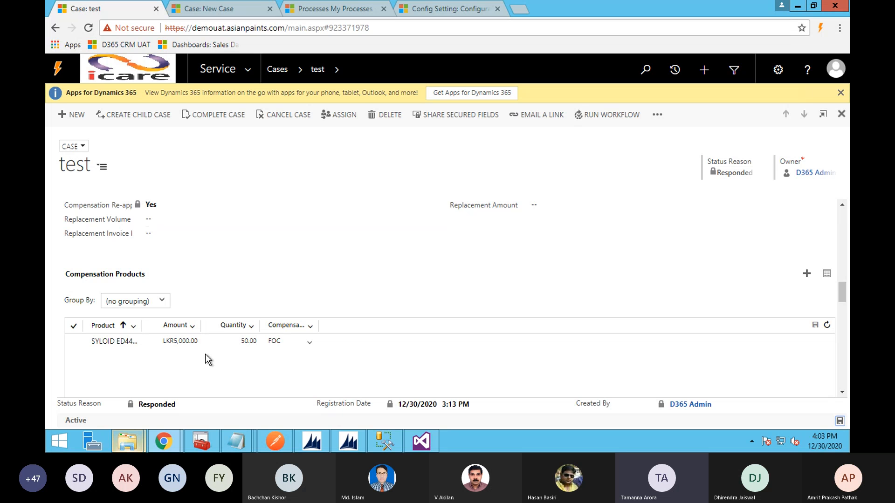
scroll(205, 359, up, 1)
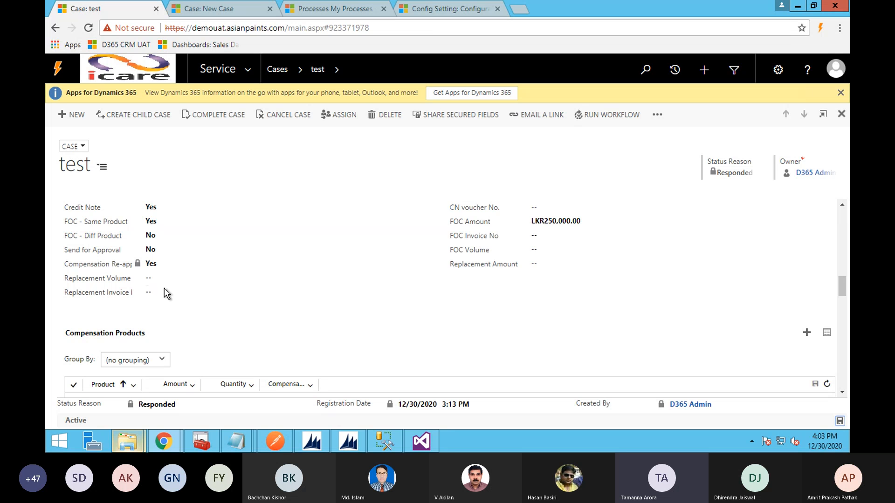
scroll(164, 288, up, 1)
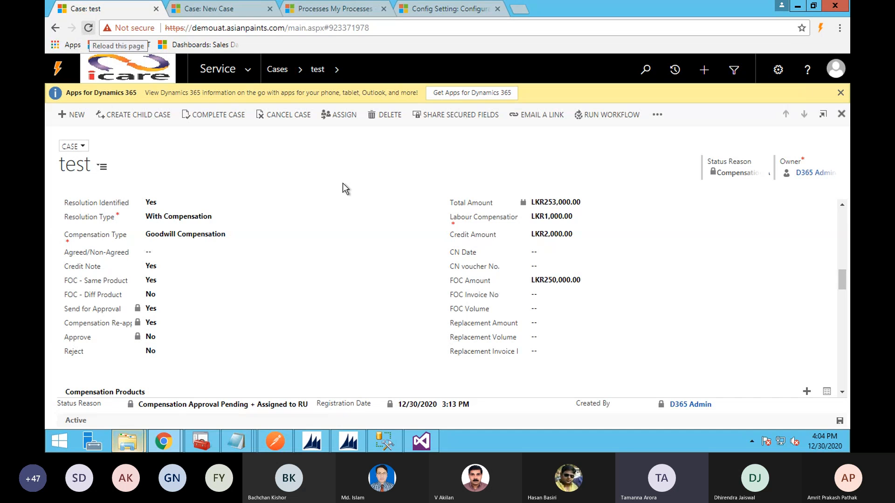
- Reload the case and approve the revised compensation by setting Approve to Yes
key(F5)
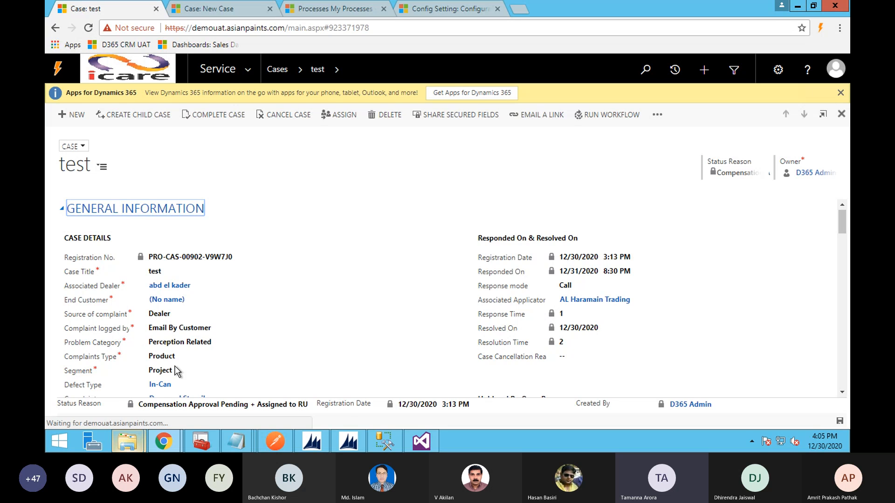
scroll(177, 372, down, 10)
scroll(177, 371, down, 10)
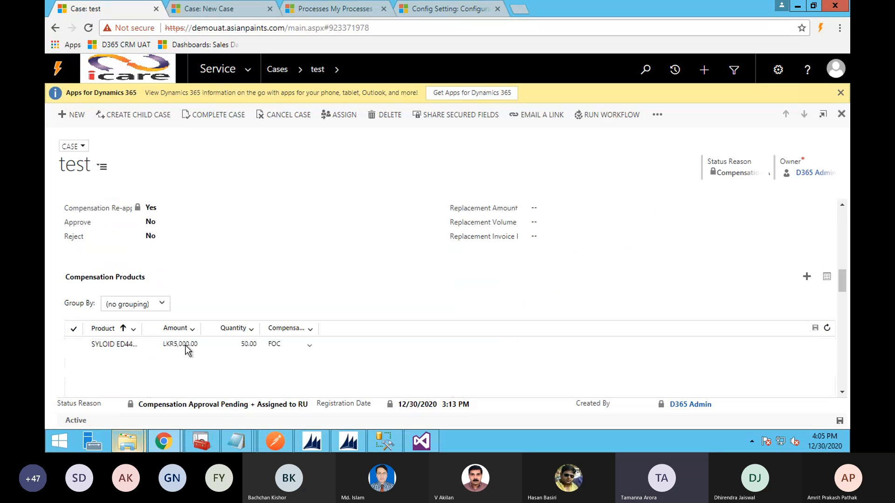
click(157, 222)
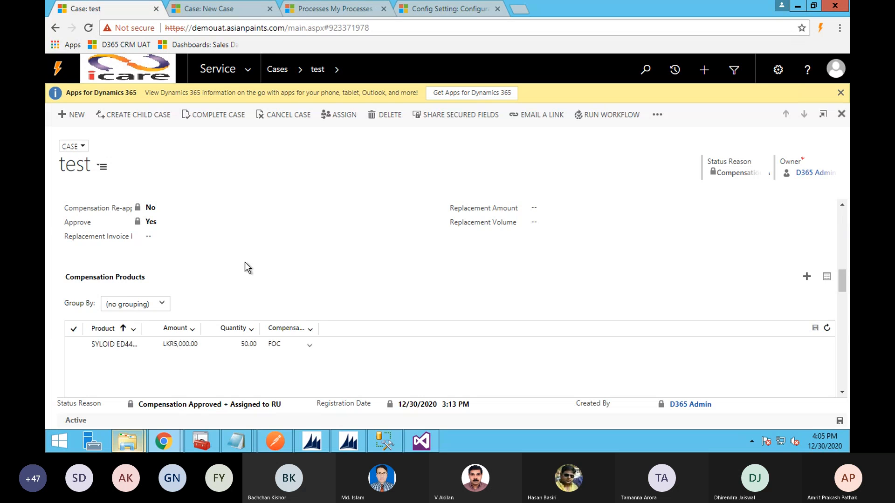
- Set Offering Confirmed from the Customer to Yes in the closure section and review the Additional Details
scroll(253, 289, down, 1)
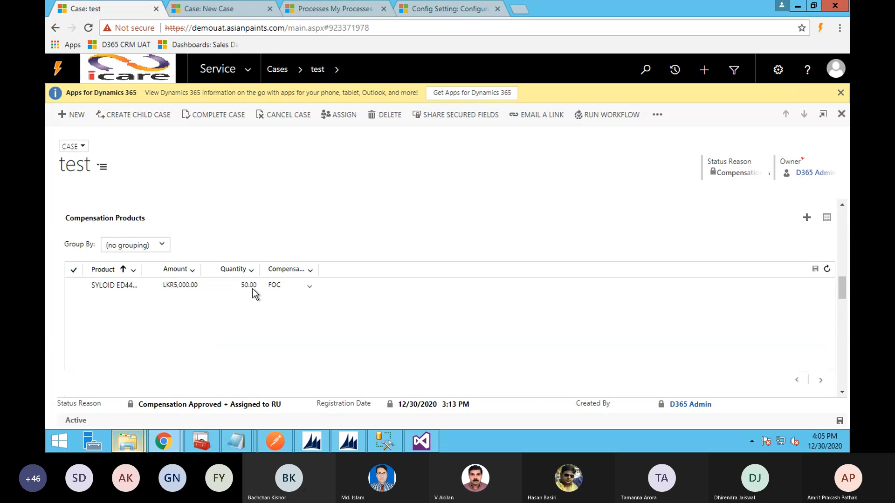
scroll(253, 289, down, 3)
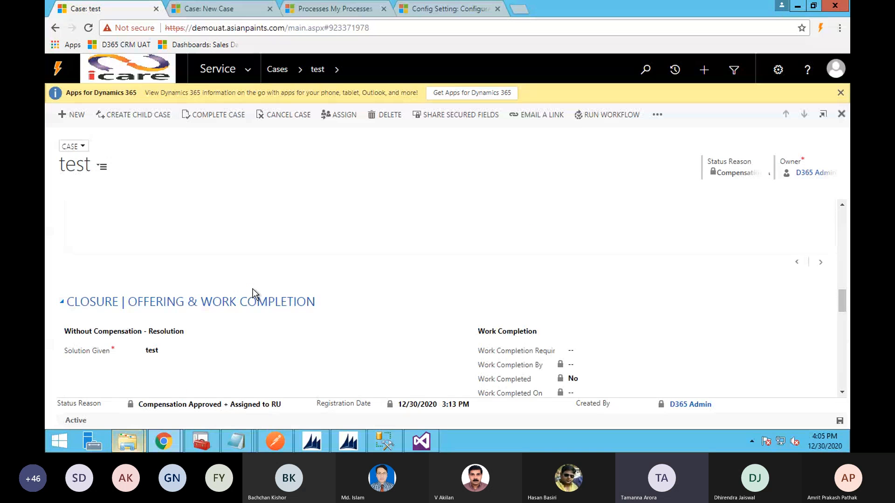
scroll(253, 289, down, 1)
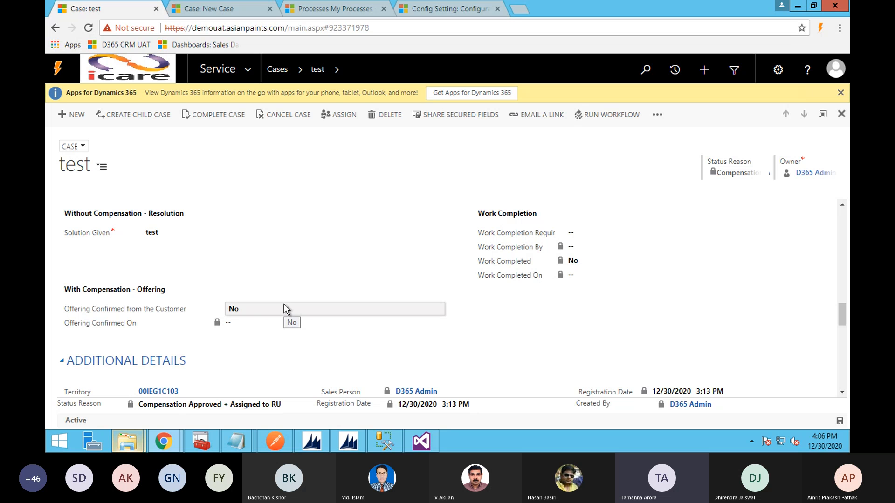
click(247, 312)
click(280, 341)
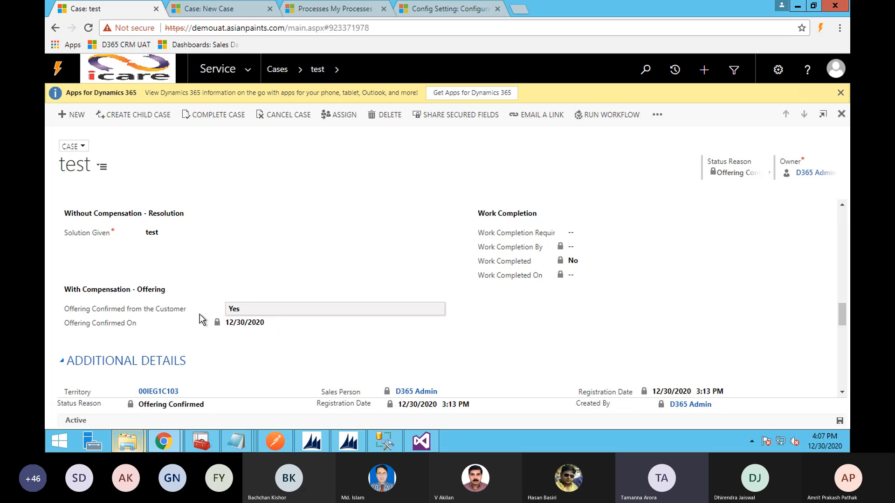
scroll(229, 319, down, 1)
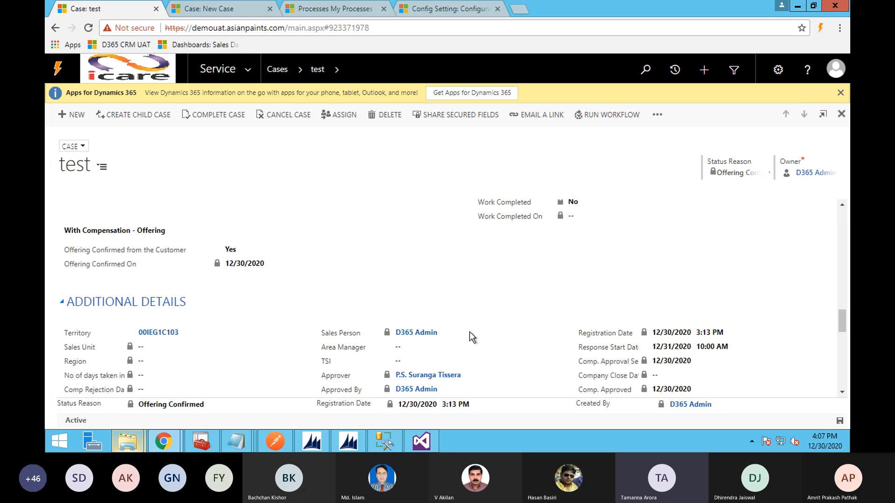
scroll(460, 332, down, 1)
scroll(204, 268, up, 1)
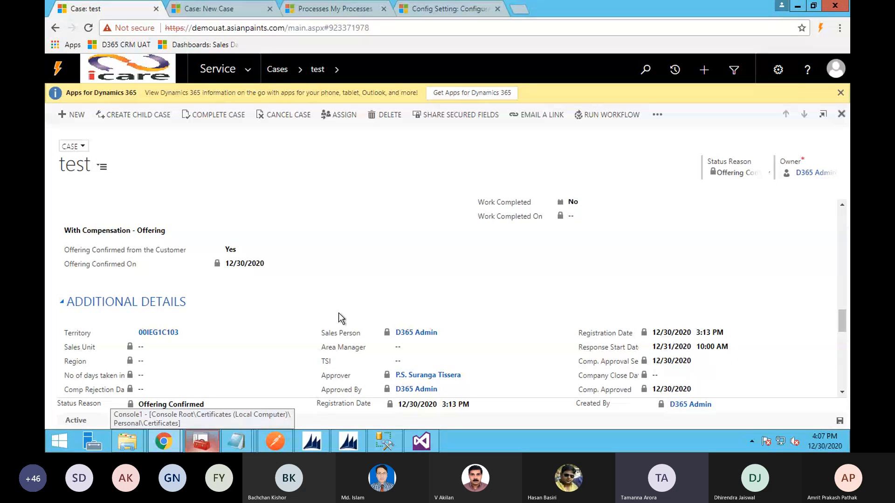
- Set Work Completion Required and Work Completed to Yes in the closure section and save the case
scroll(420, 298, up, 3)
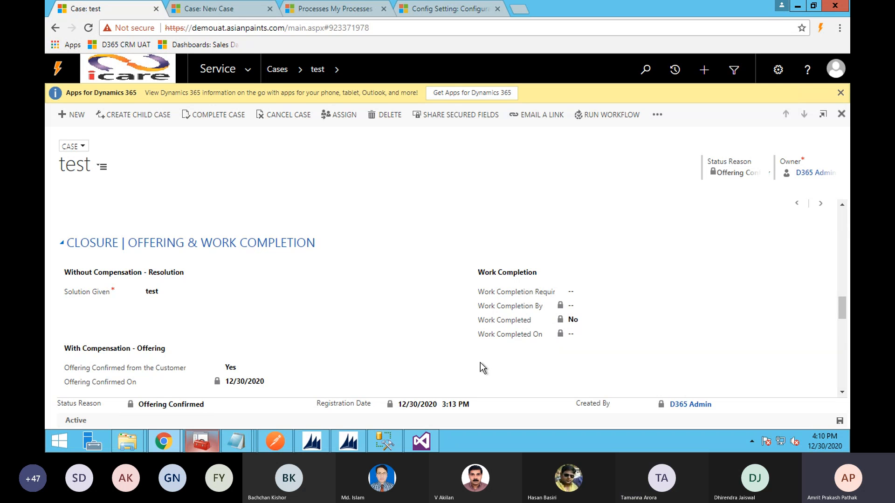
click(578, 295)
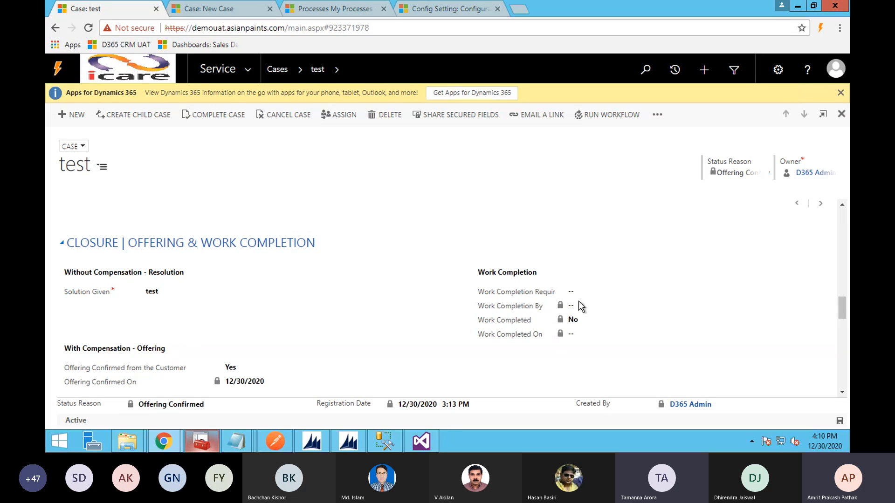
scroll(574, 296, up, 2)
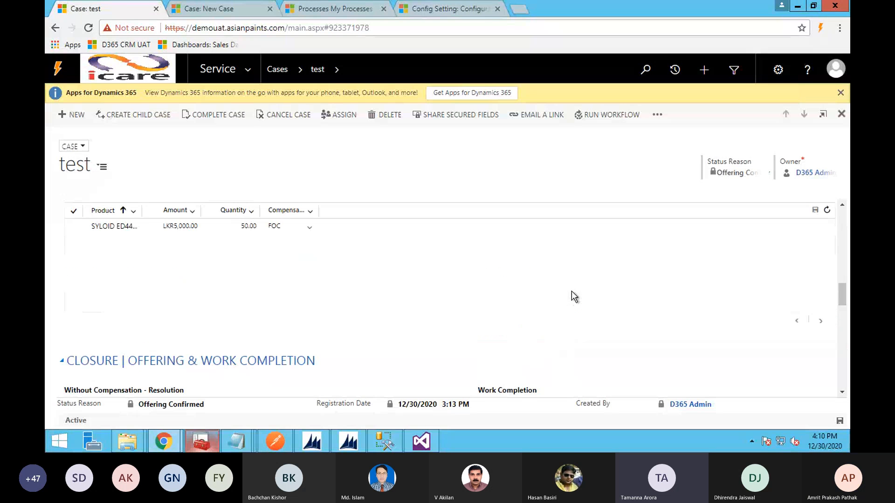
scroll(573, 296, down, 2)
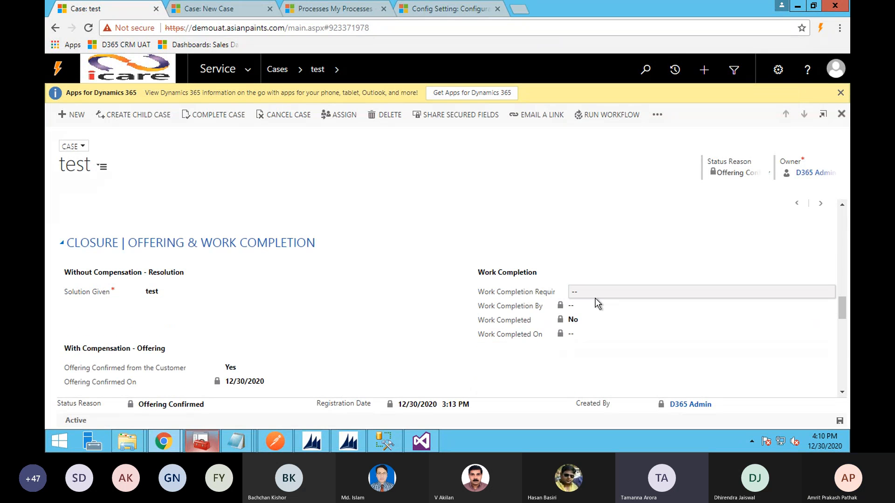
click(578, 291)
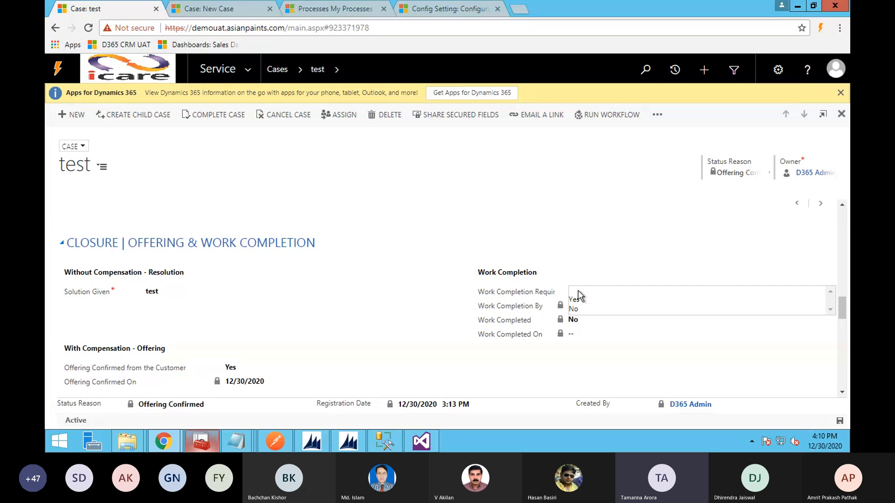
click(577, 300)
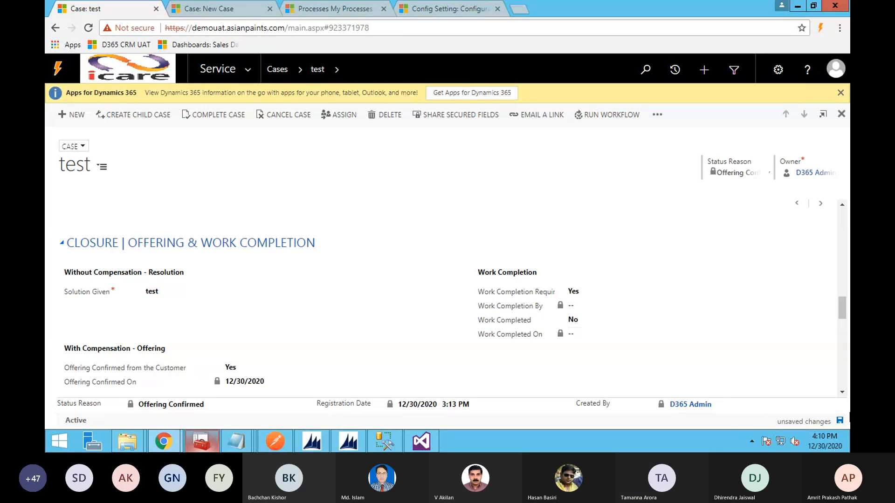
click(840, 421)
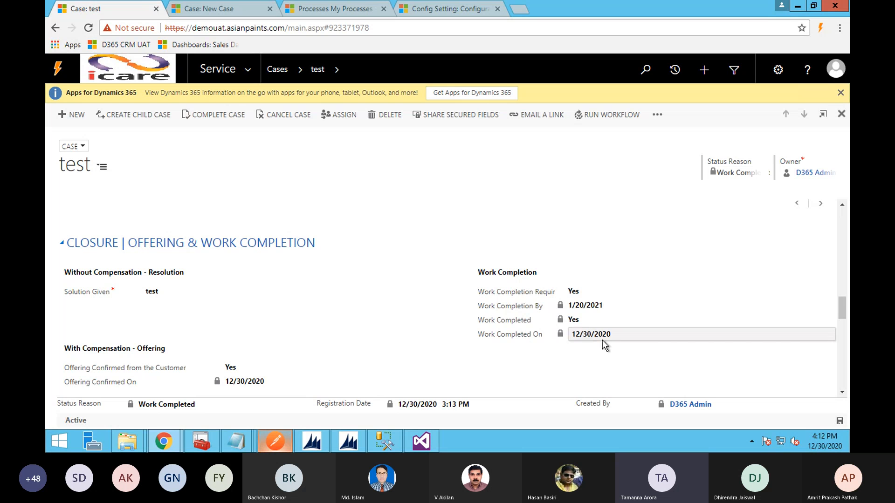
- Review the case's NPS and SLA Details sections, and open the linked NPS record
mouse_move(594, 335)
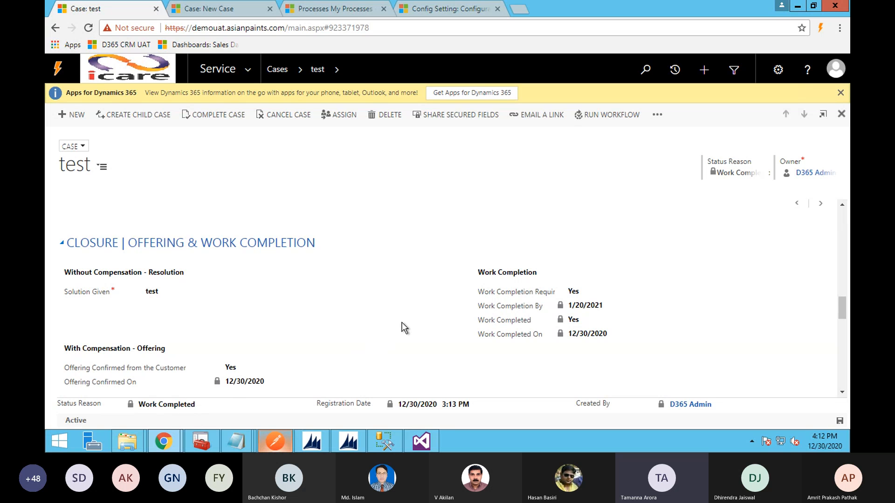
scroll(402, 322, down, 3)
scroll(402, 322, down, 6)
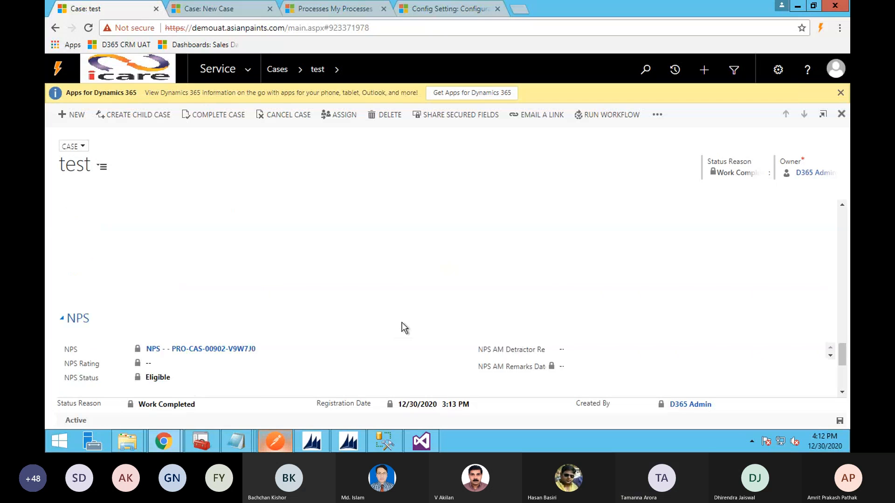
scroll(402, 323, down, 1)
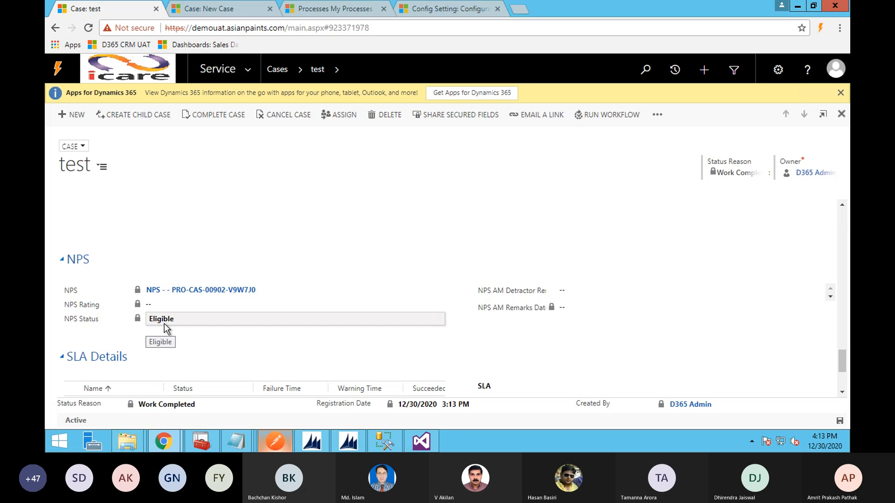
scroll(164, 323, up, 1)
scroll(165, 324, down, 3)
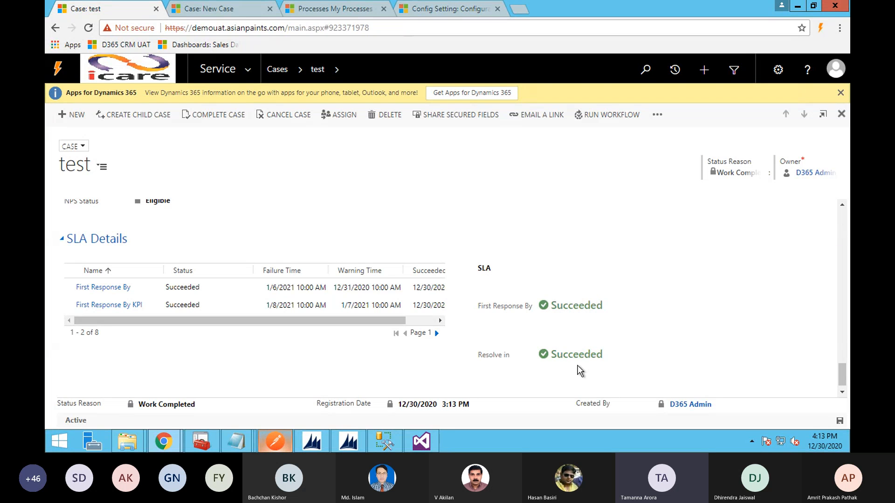
scroll(263, 317, up, 1)
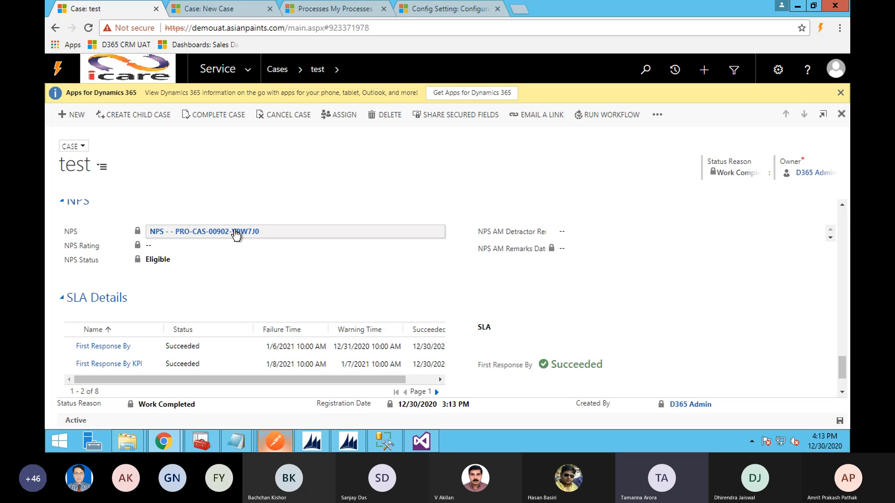
click(222, 239)
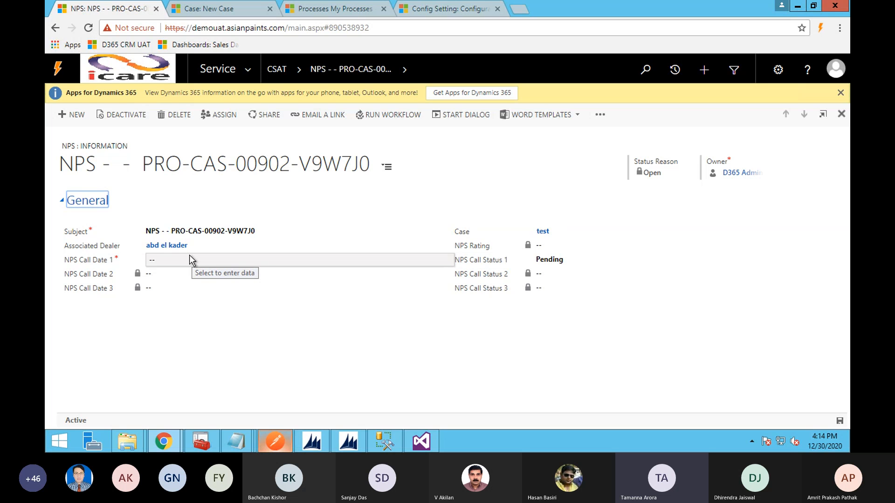
- Set NPS Call Date 1 to 12/31/2020 and NPS Call Status 1 to Customer not reachable
click(163, 260)
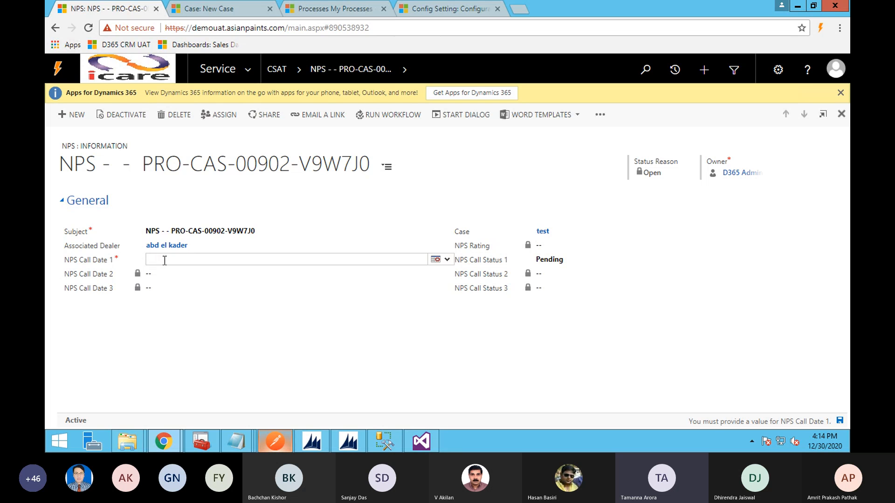
click(447, 264)
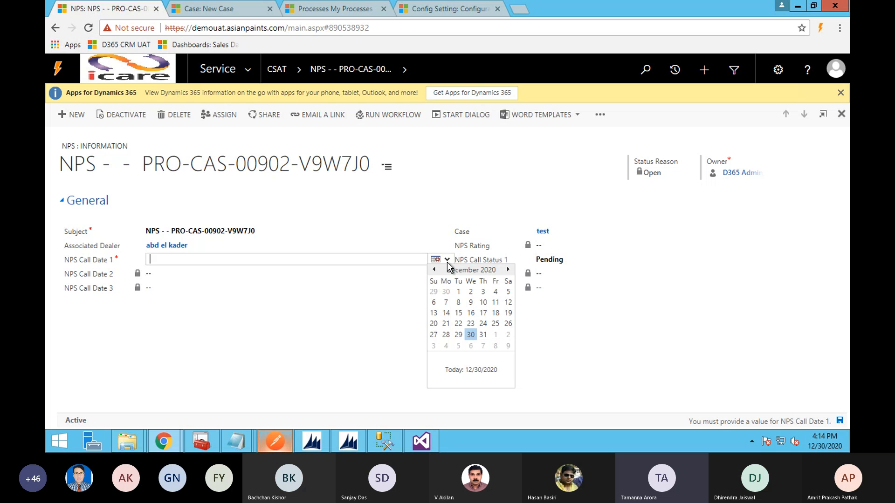
click(484, 336)
click(554, 262)
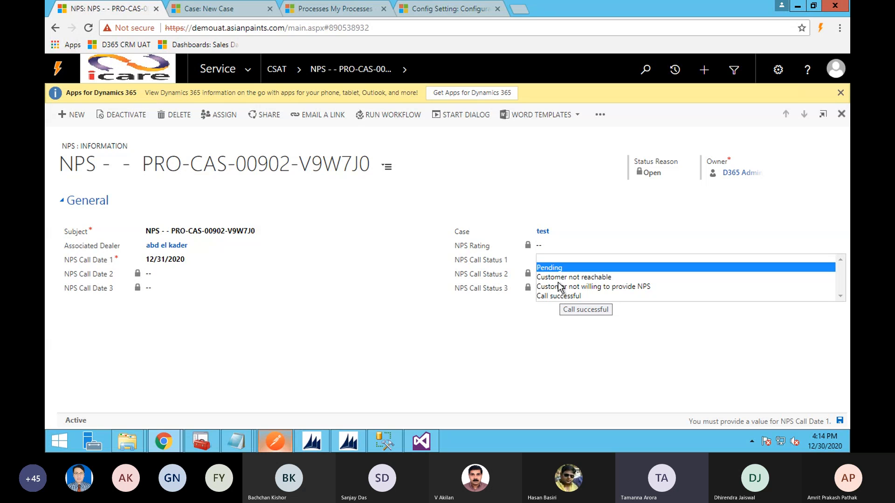
click(558, 278)
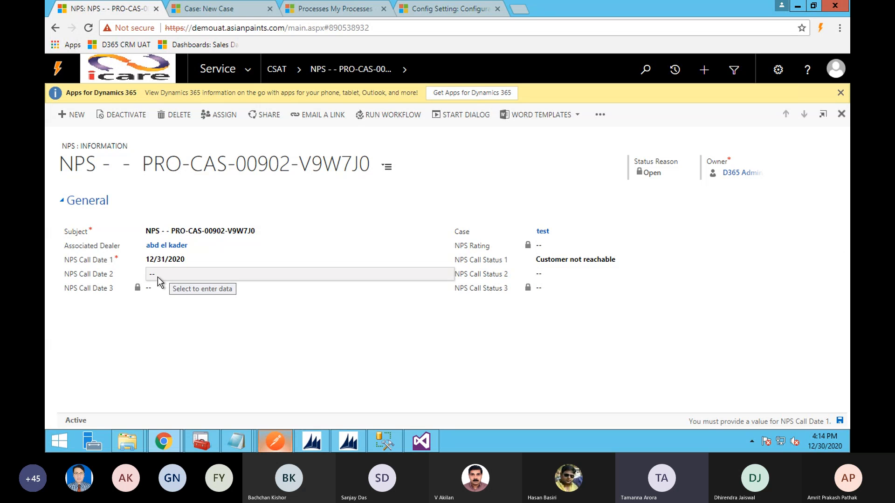
- Set NPS Call Date 2 to 12/31/2020 and NPS Call Status 2 to Customer not reachable
click(258, 274)
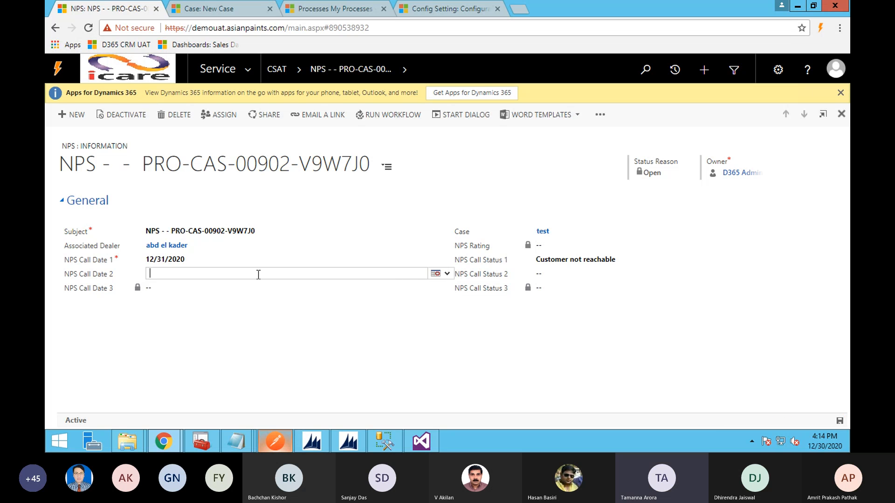
click(446, 274)
click(483, 348)
click(545, 274)
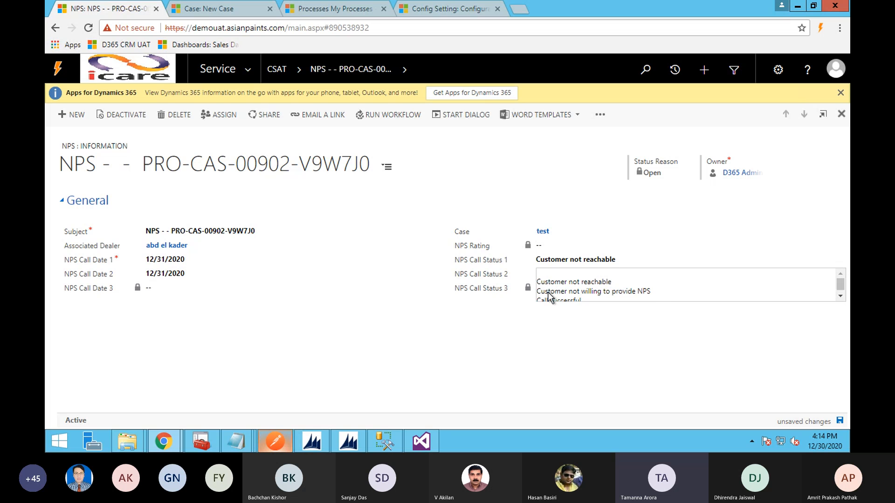
click(542, 282)
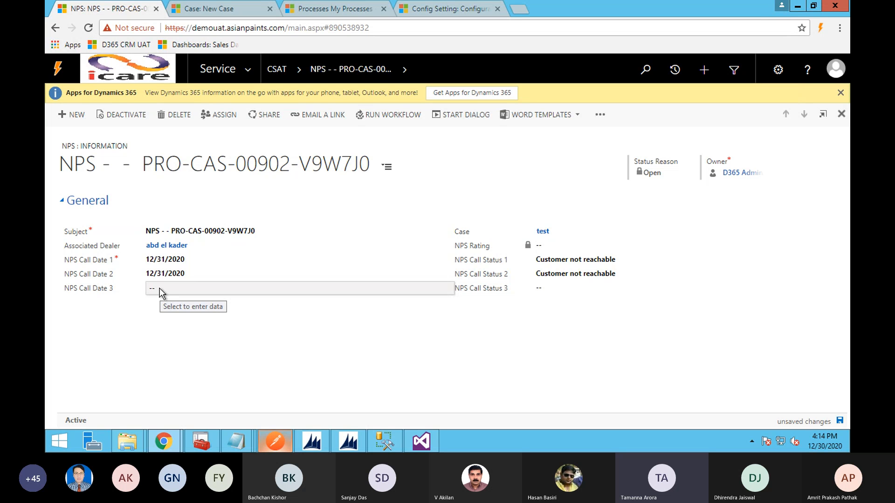
- Set NPS Call Date 3 to 12/31/2020 and NPS Call Status 3 to Call successful
click(539, 290)
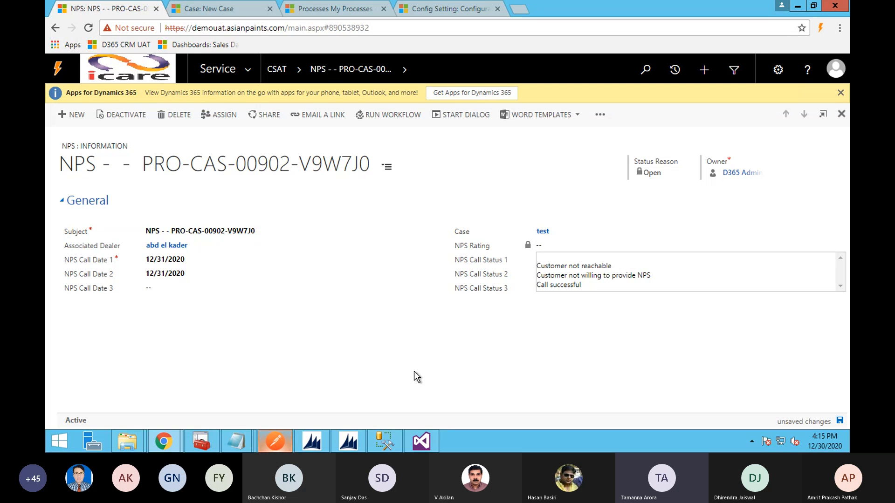
click(164, 288)
click(448, 290)
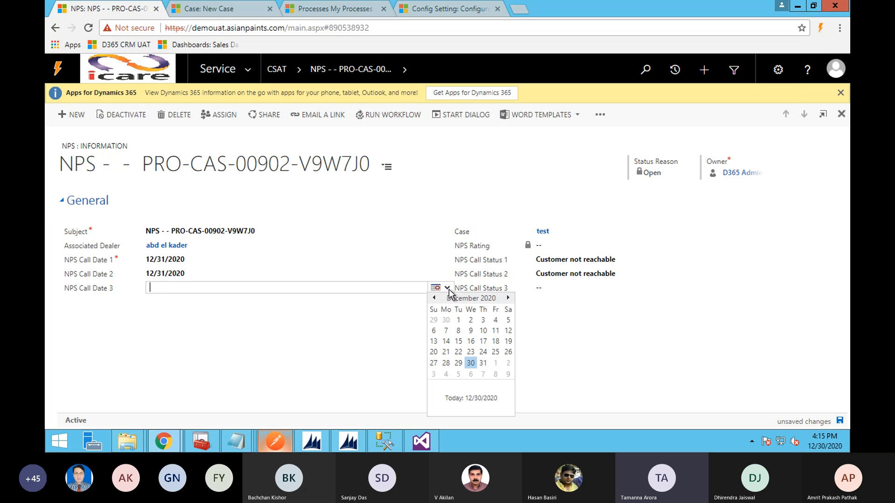
click(483, 364)
click(541, 291)
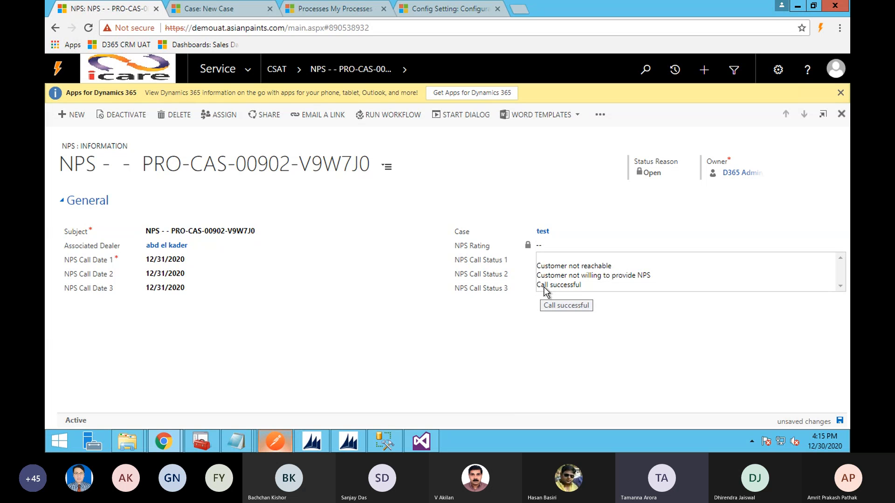
click(547, 289)
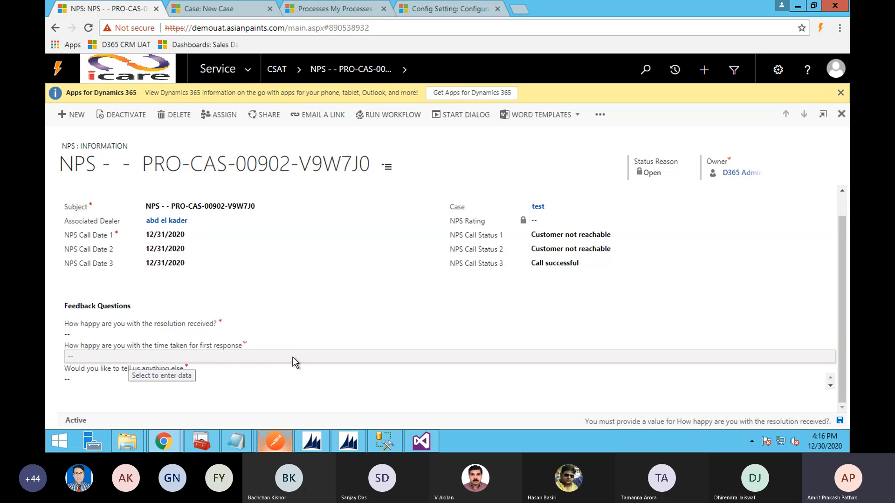
- Rate the happiness with the resolution received as 9 and open the delighted-reasons question for editing
click(125, 340)
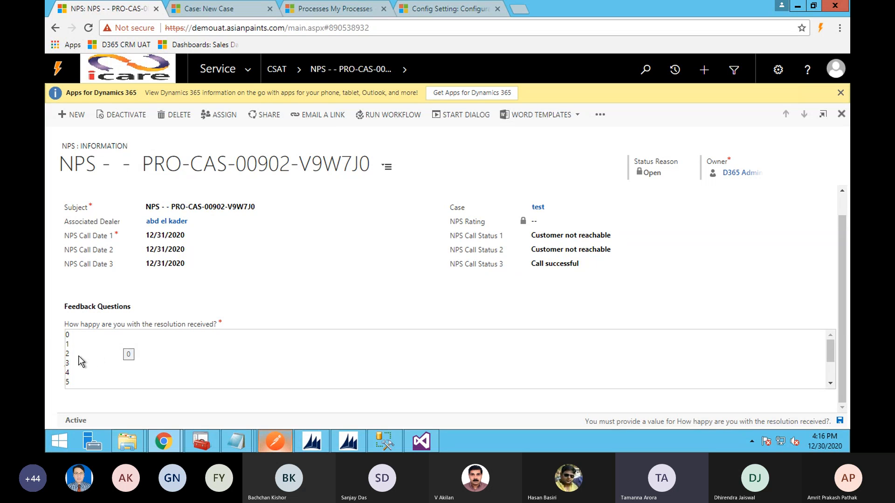
scroll(78, 356, down, 2)
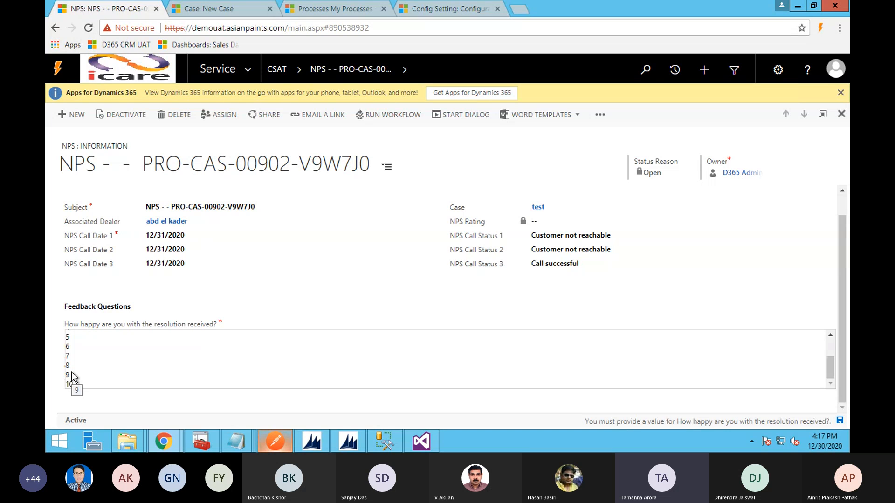
scroll(72, 372, up, 1)
scroll(72, 372, down, 1)
scroll(71, 372, up, 1)
scroll(71, 372, down, 1)
scroll(70, 370, up, 1)
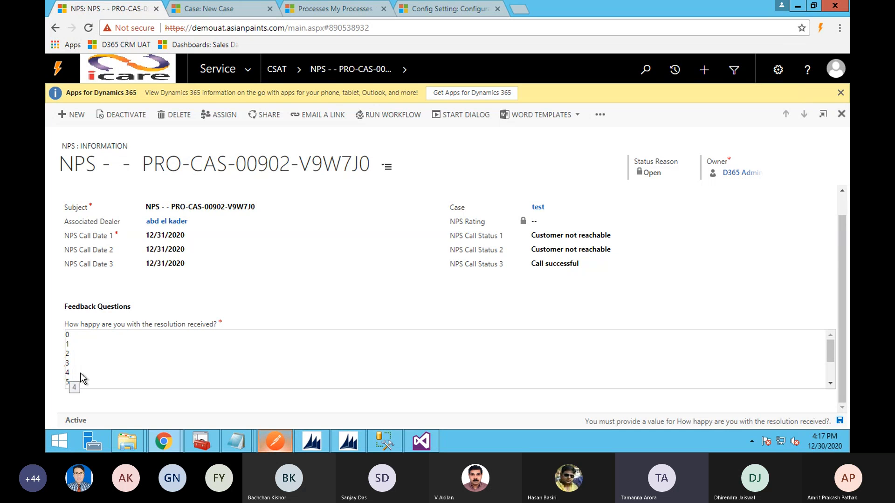
scroll(80, 373, down, 1)
click(70, 375)
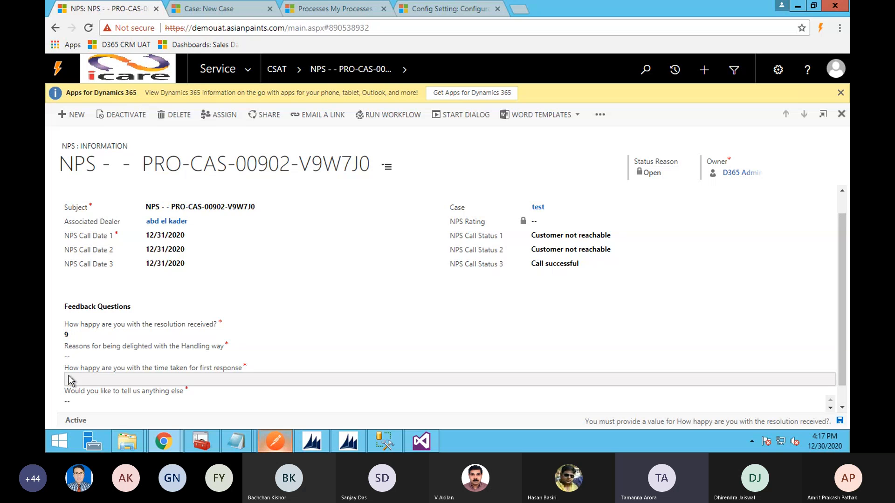
click(88, 357)
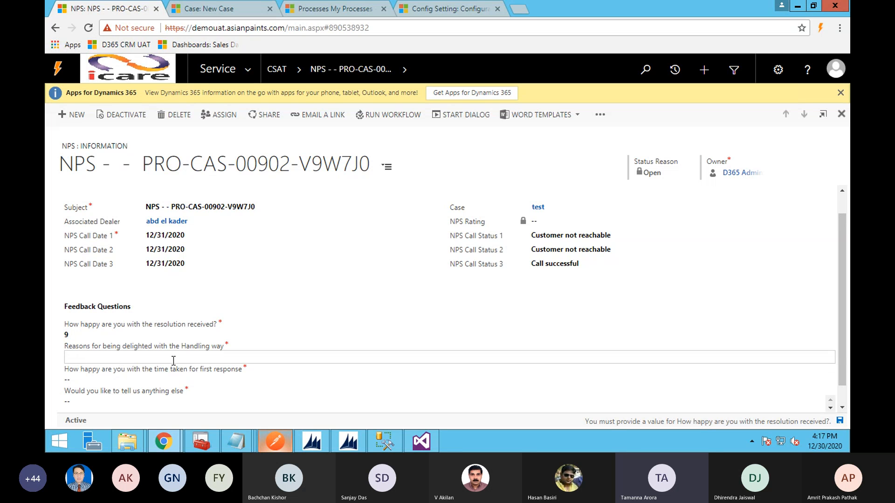
- Change the rating for happiness with the resolution received to 4
click(85, 337)
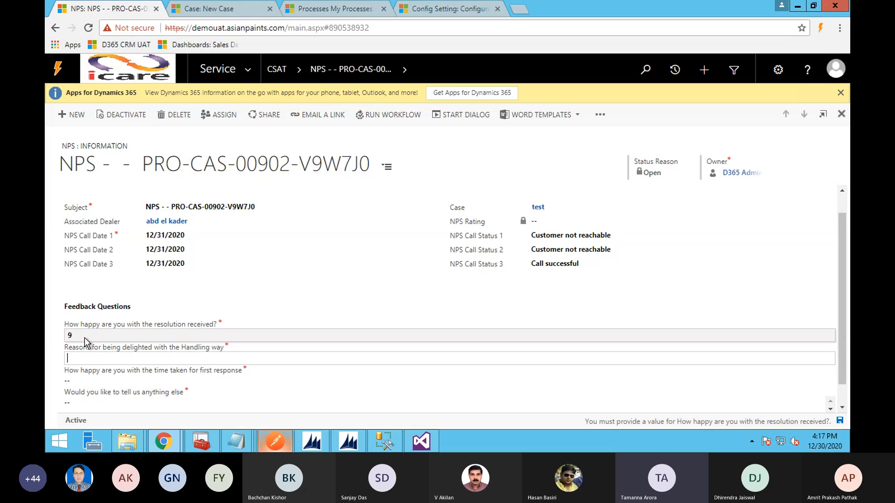
click(85, 337)
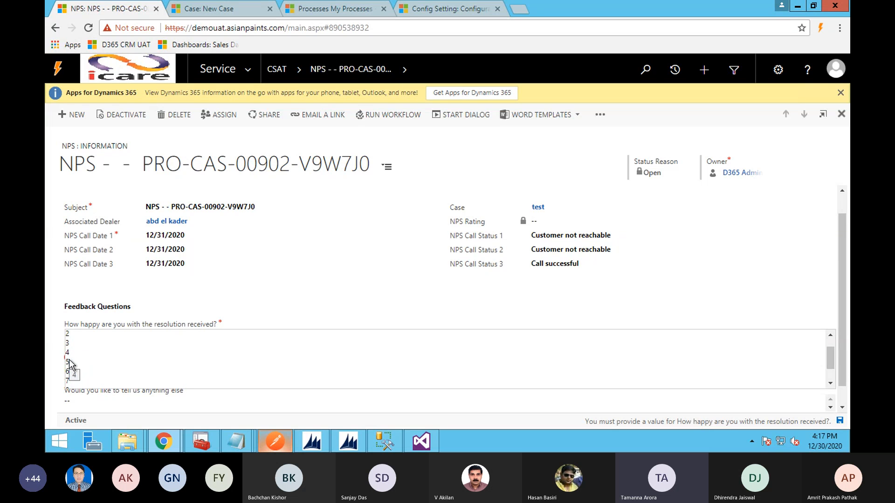
click(67, 354)
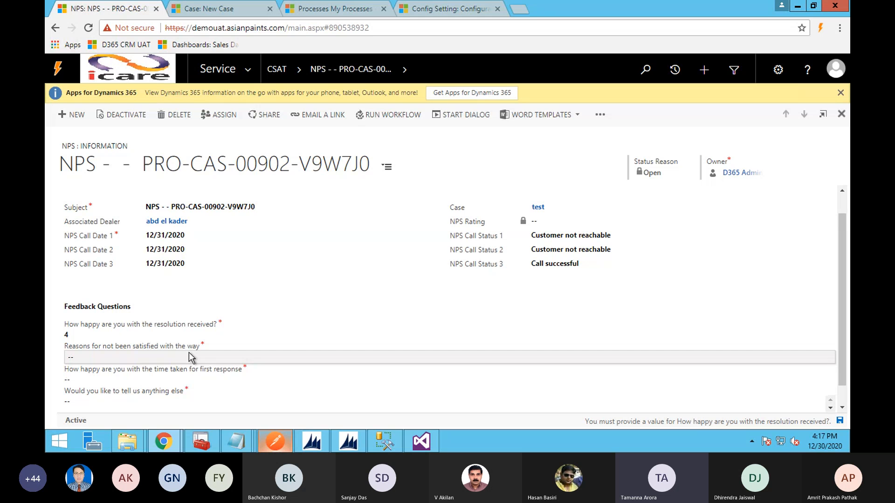
- Change the resolution rating to 7 and view the reason options for what could have improved the rating
click(89, 337)
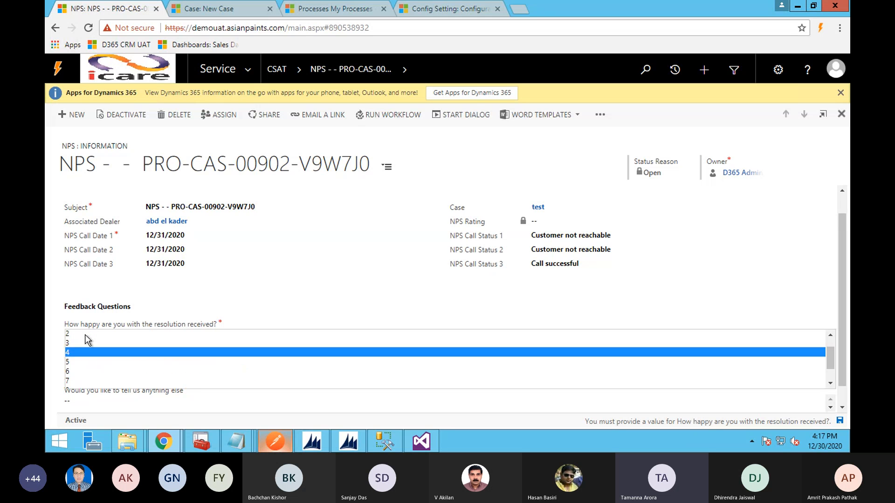
scroll(76, 376, down, 1)
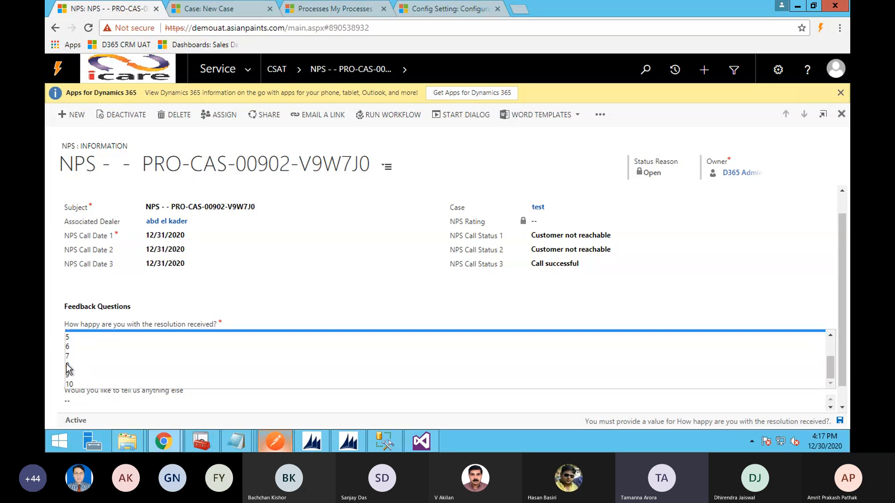
click(67, 357)
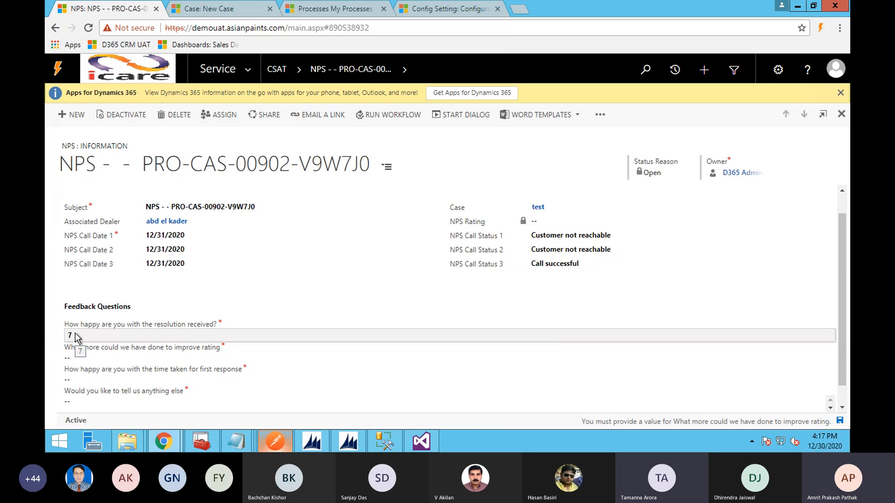
click(94, 359)
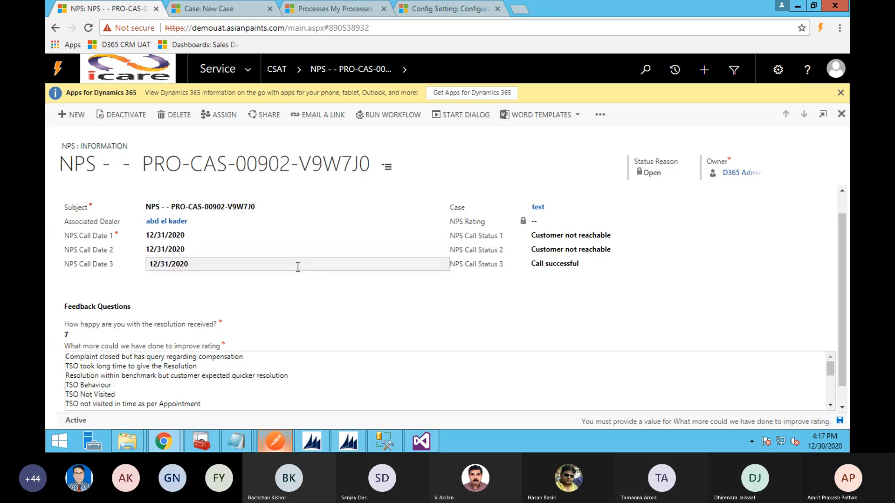
click(297, 264)
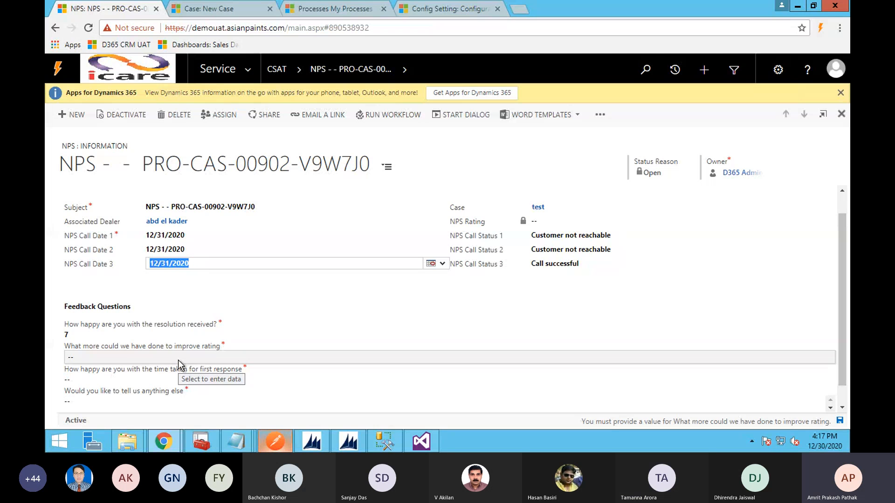
click(180, 292)
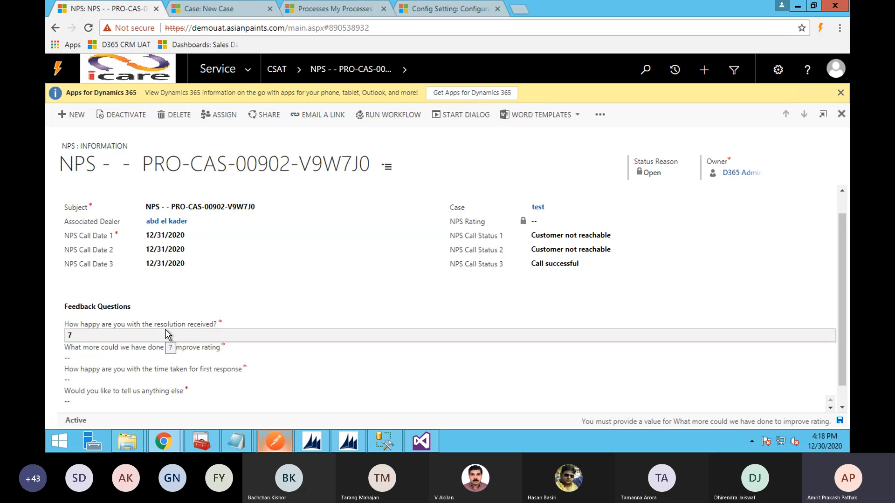
- Check the resolution question's rating scale description and change its rating to 10
mouse_move(175, 328)
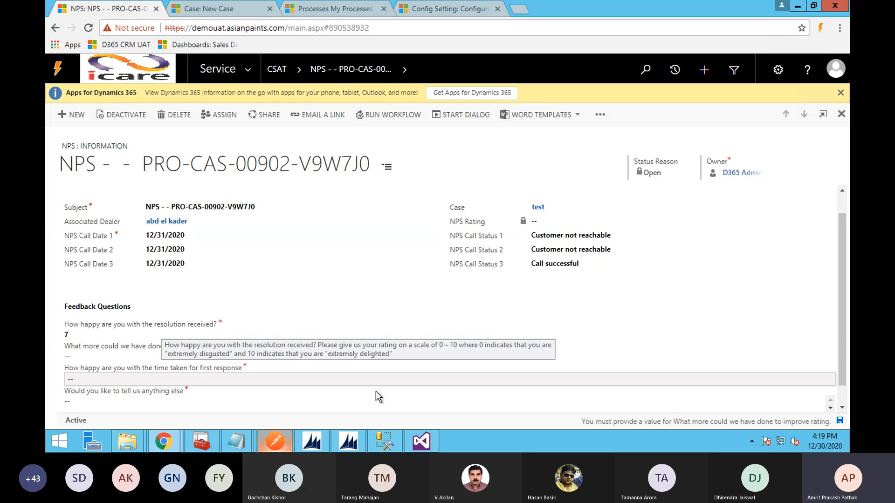
click(77, 338)
scroll(79, 383, down, 2)
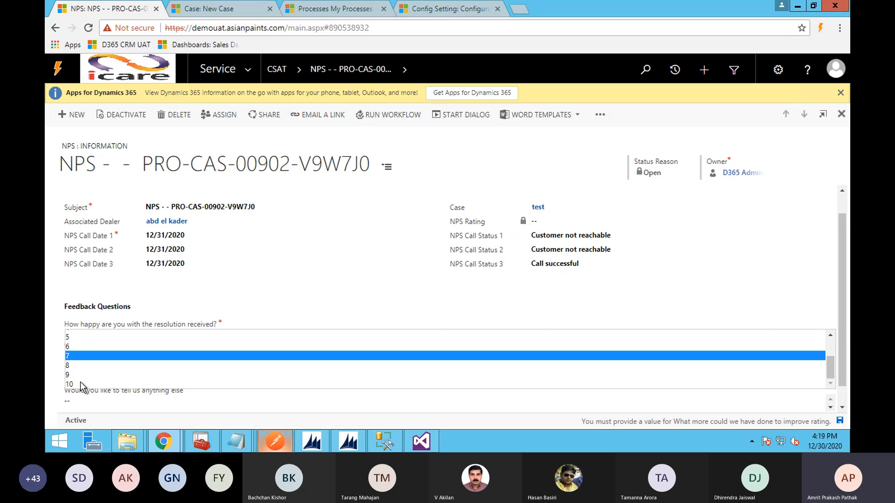
click(73, 384)
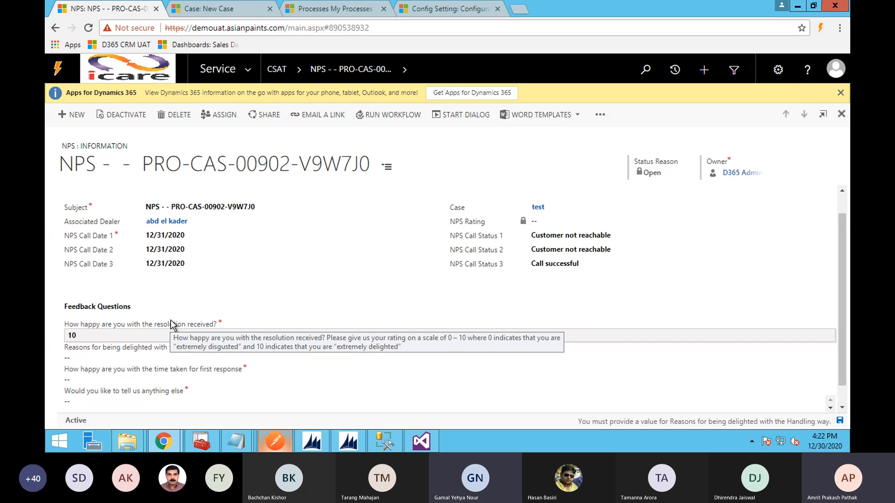
click(146, 338)
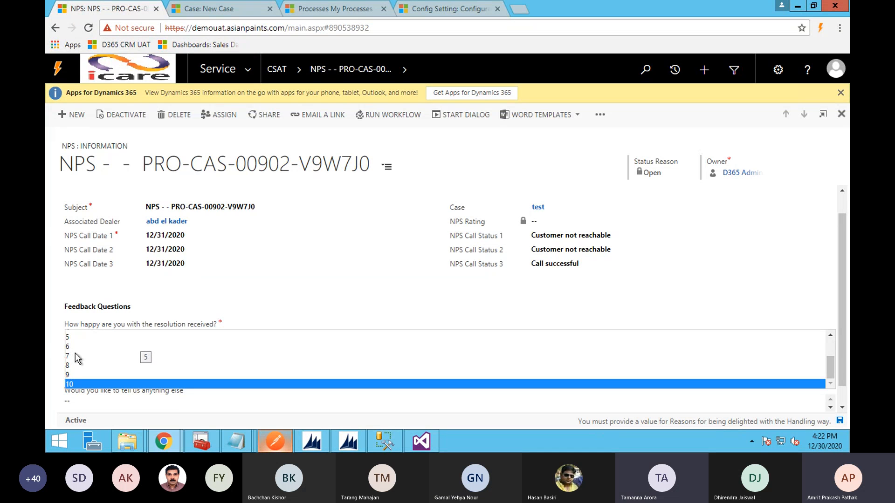
click(268, 292)
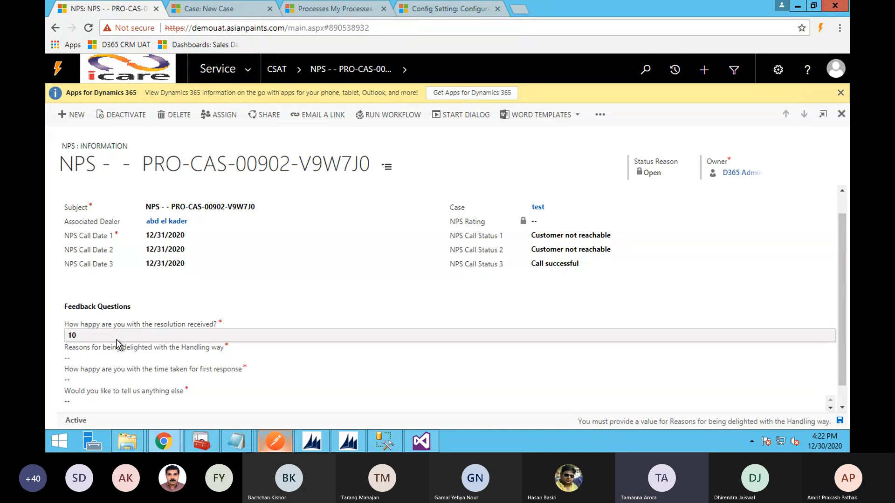
- Change the resolution rating to 4 and give "TSO took long time to give the Resolution" as the reason for not being satisfied
click(114, 338)
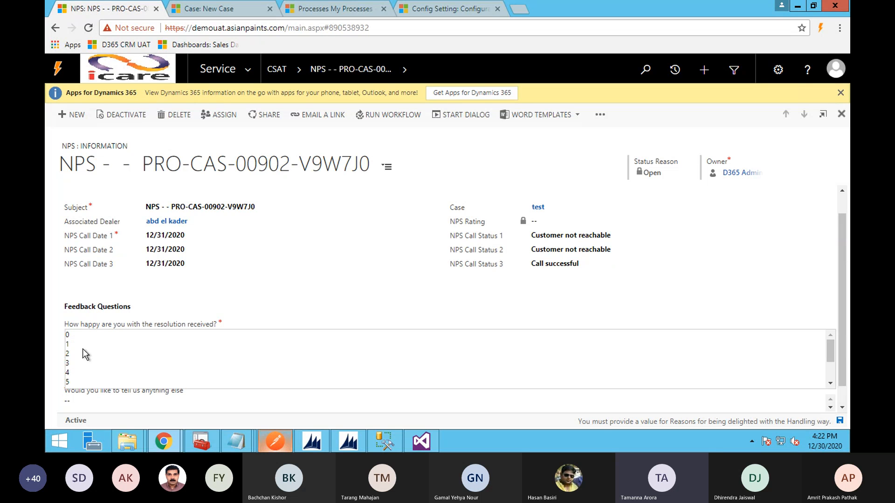
click(67, 373)
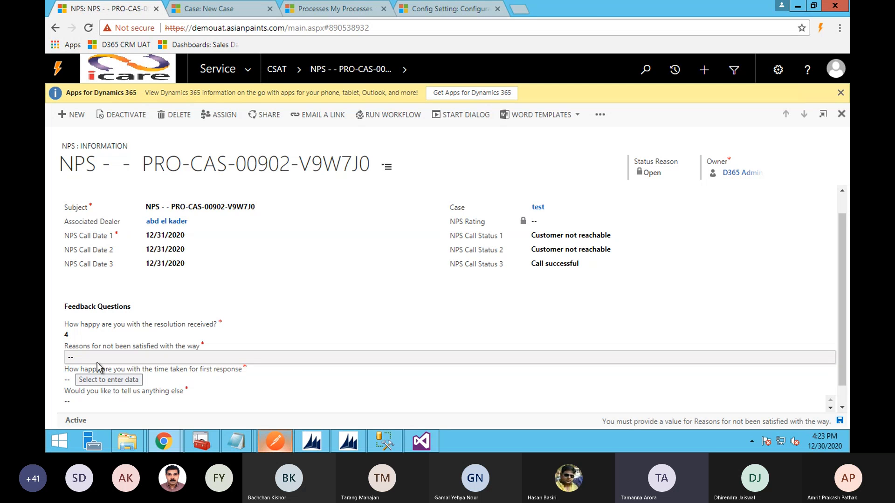
click(72, 361)
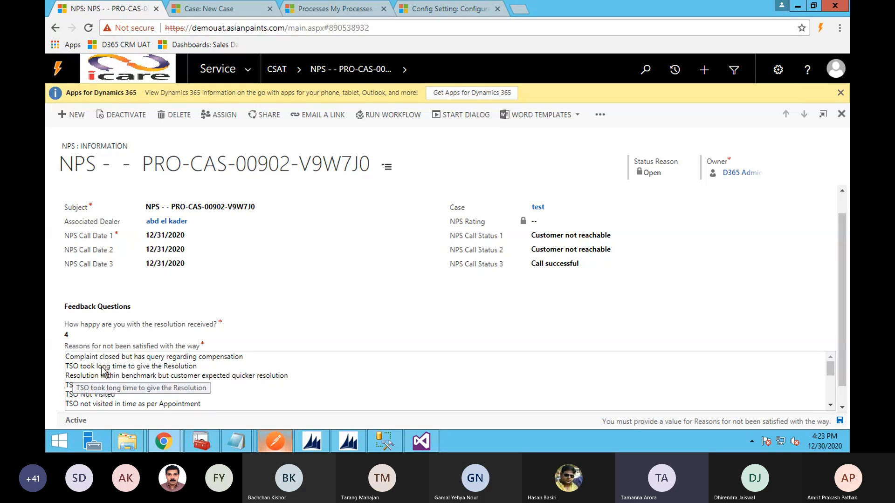
click(92, 369)
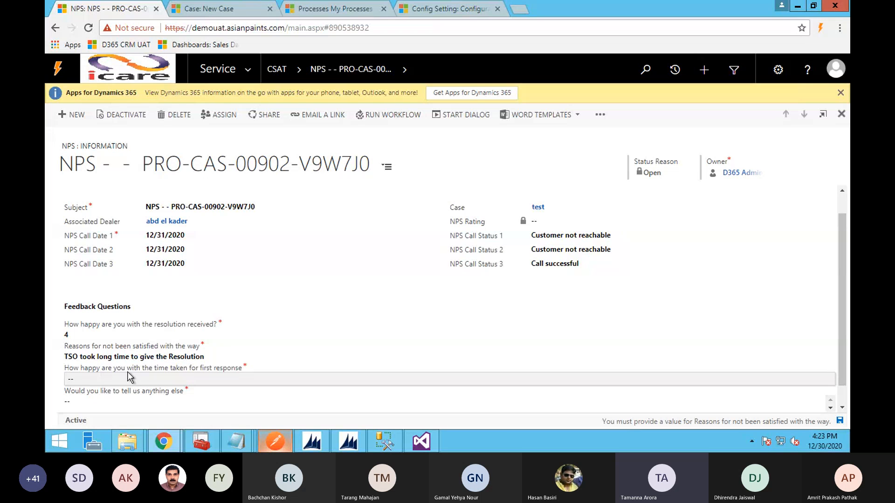
click(116, 358)
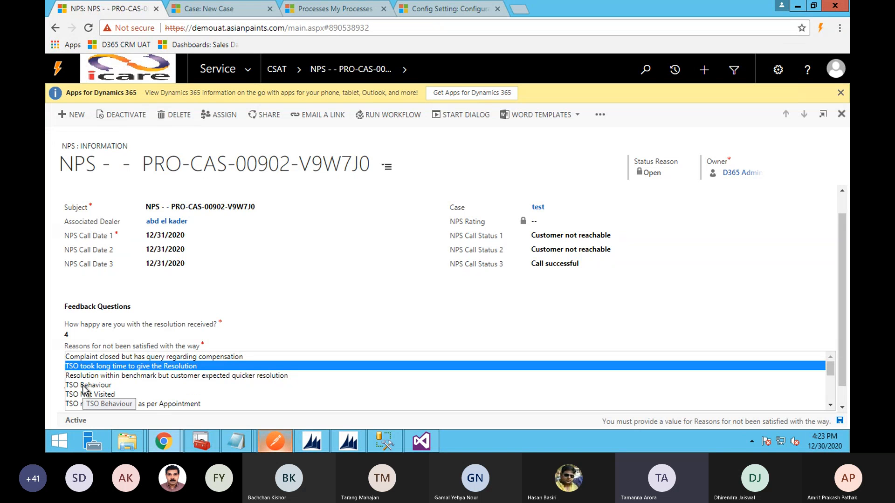
click(345, 276)
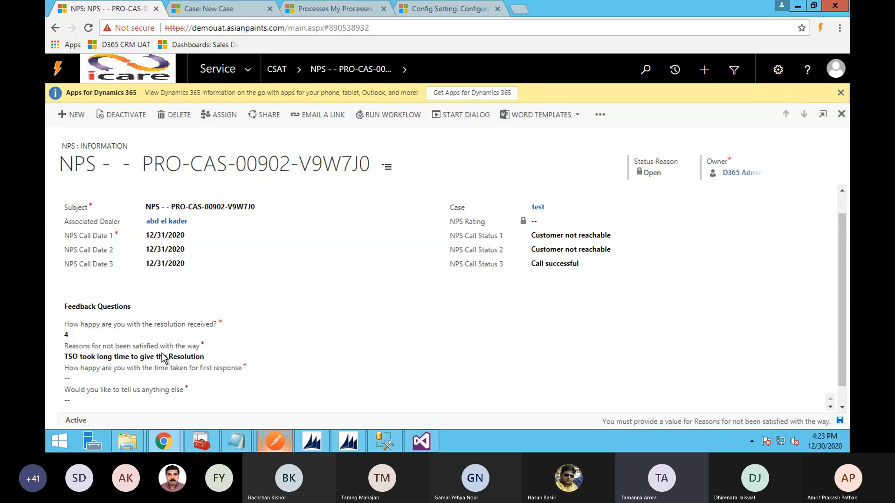
- Rate the happiness with the time taken for first response as 4
click(92, 381)
click(72, 403)
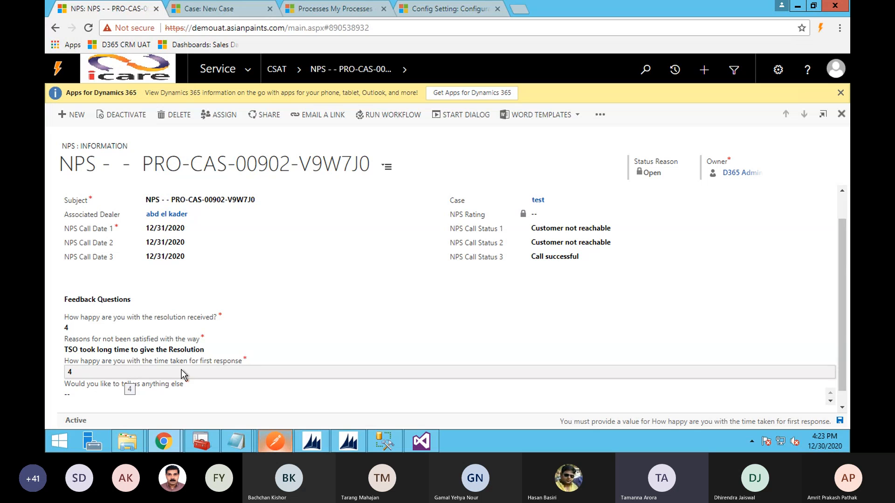
scroll(181, 376, down, 1)
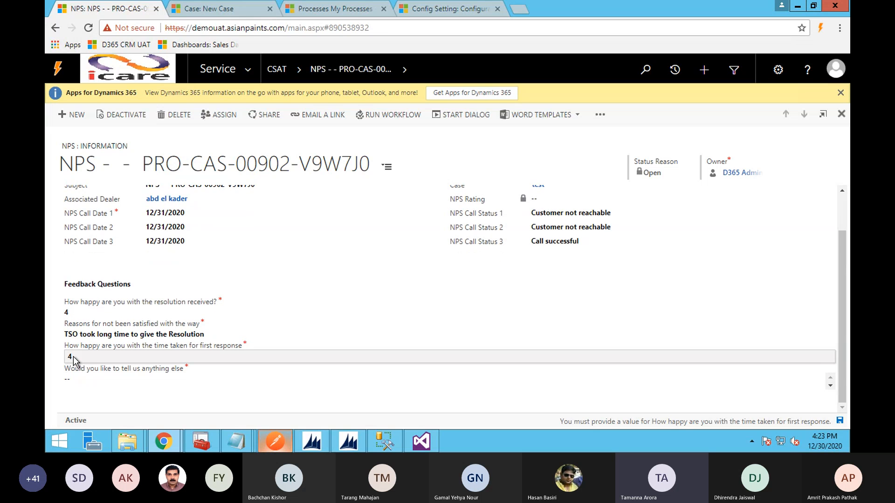
- Answer the question about telling anything else with "test" and save the NPS record
click(73, 381)
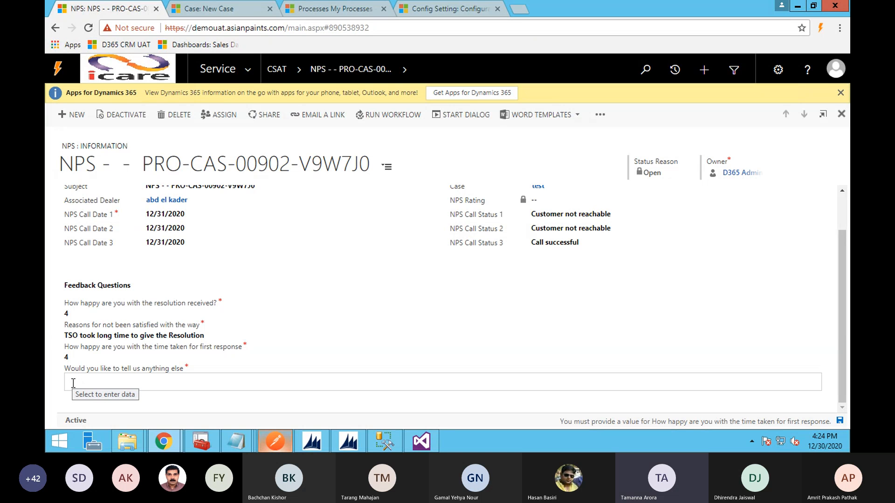
text(test)
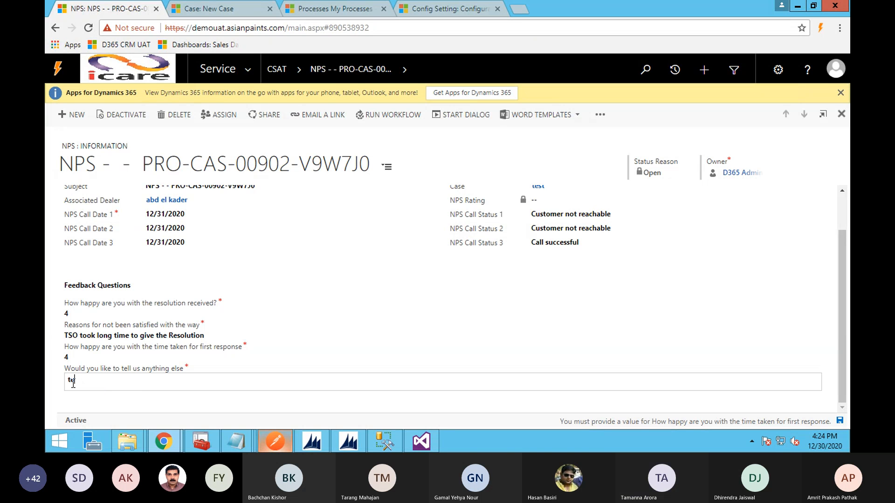
click(403, 248)
click(422, 289)
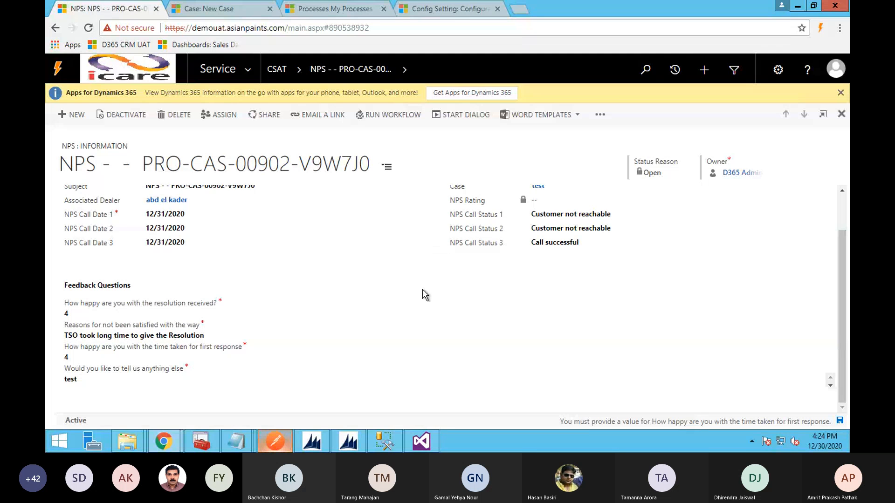
click(839, 421)
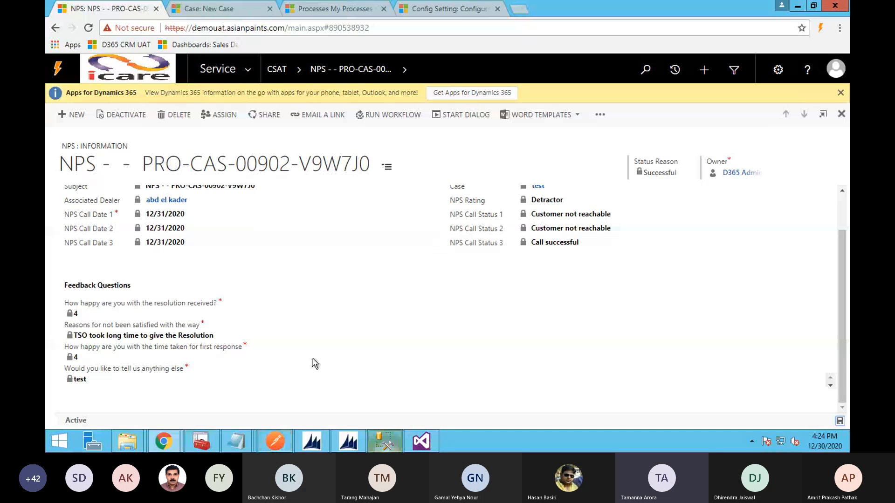
- Check the saved record's NPS rating, call statuses and feedback answers, and reload the record
scroll(303, 353, up, 1)
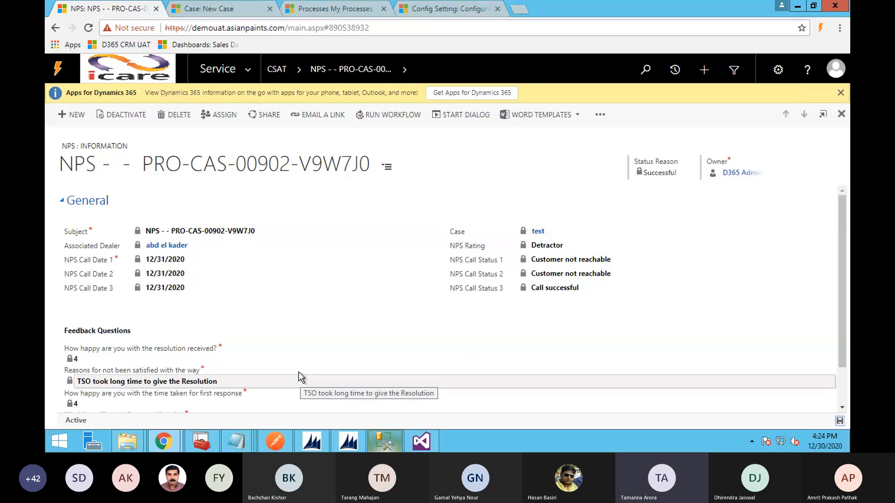
scroll(242, 392, down, 1)
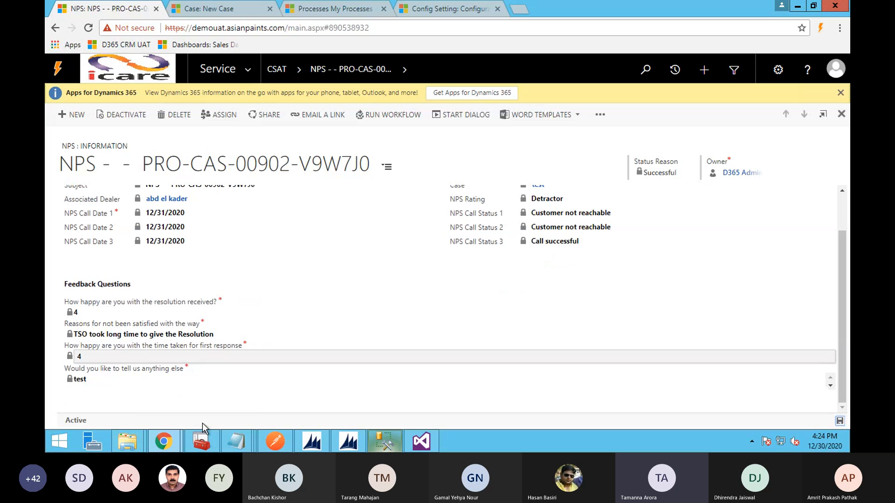
scroll(236, 338, up, 1)
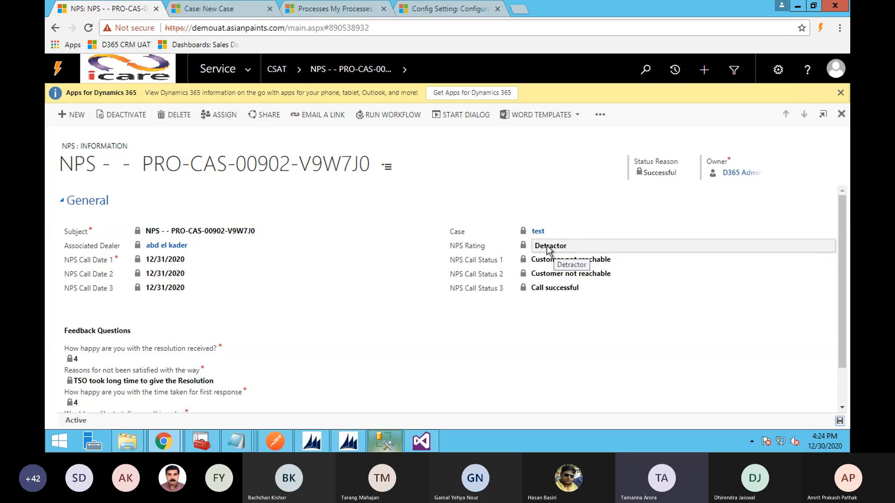
click(86, 29)
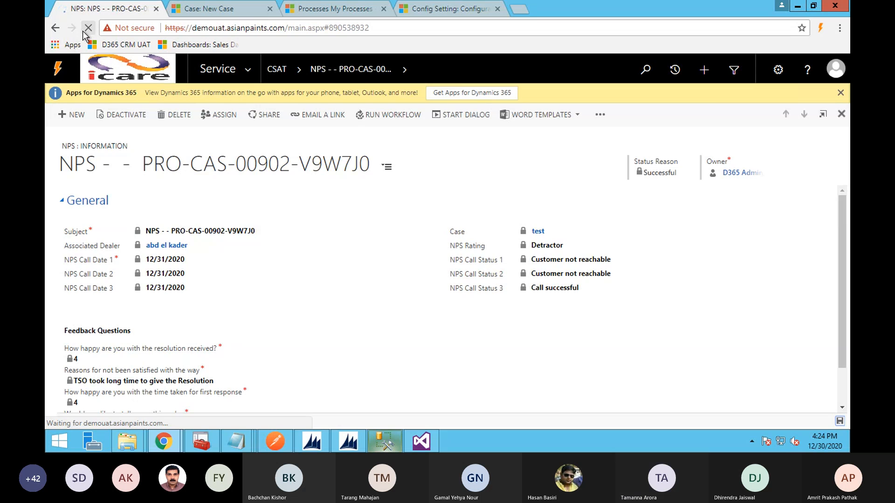
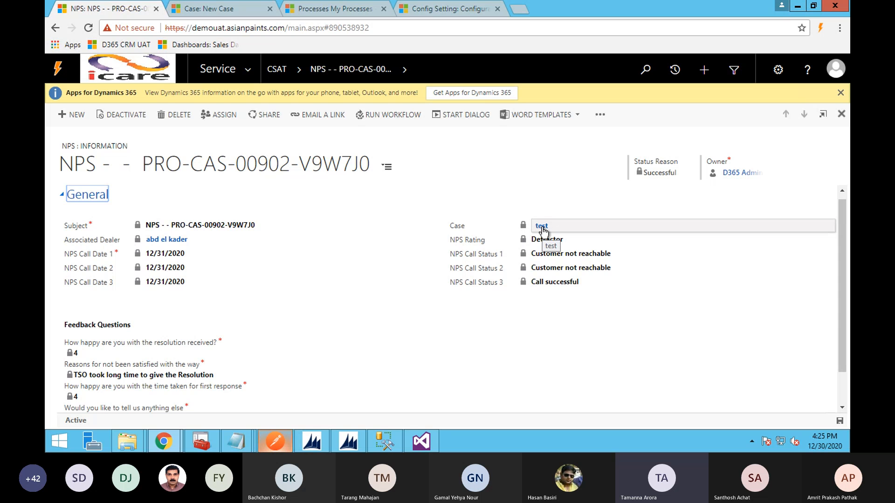
- Open the case linked to the NPS record and go to its NPS section
click(542, 227)
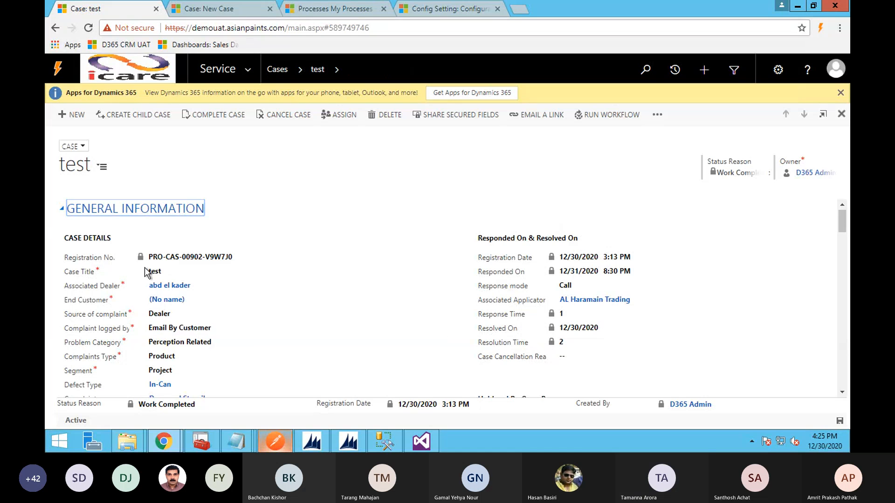
scroll(236, 318, down, 1)
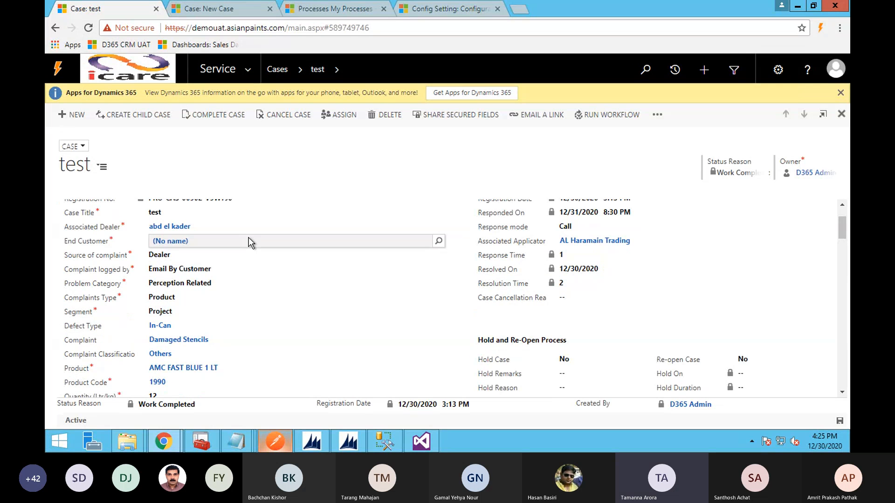
scroll(249, 239, down, 12)
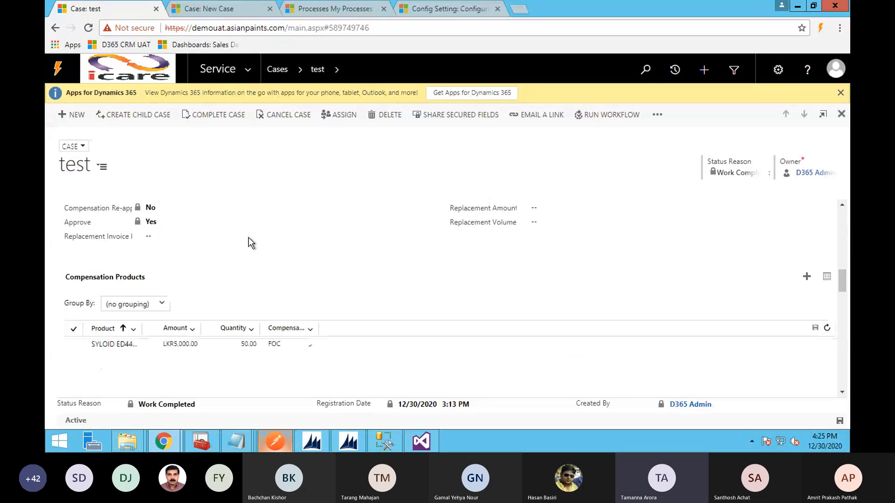
scroll(249, 239, down, 4)
scroll(250, 243, down, 8)
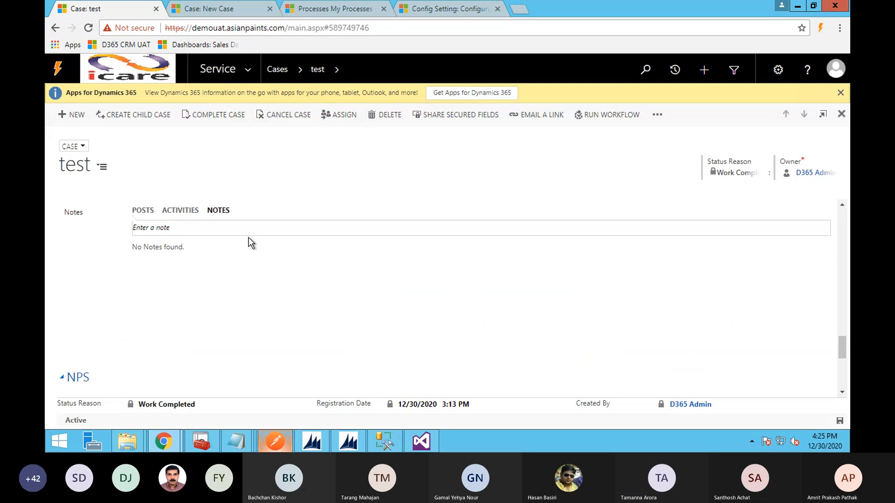
- Open the case's linked NPS record and set NPS Call Date 1 to 12/31/2020 and NPS Call Status 1 to Call successful
scroll(250, 242, down, 1)
click(187, 349)
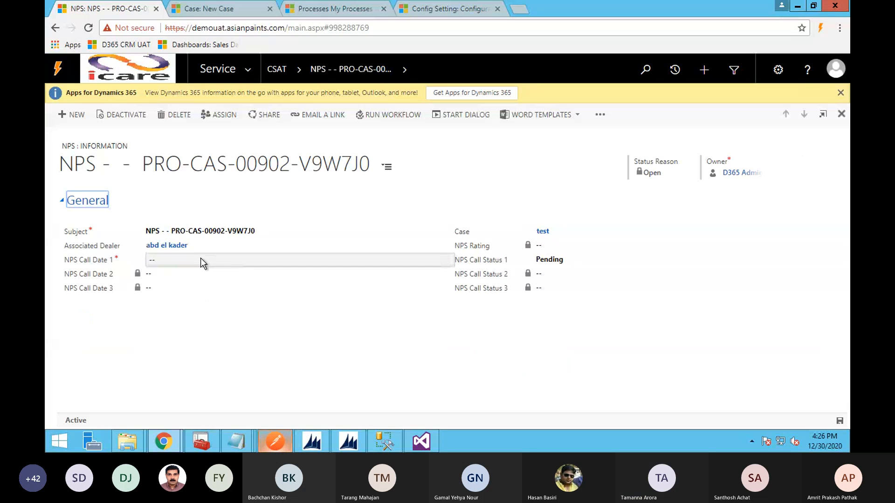
click(186, 259)
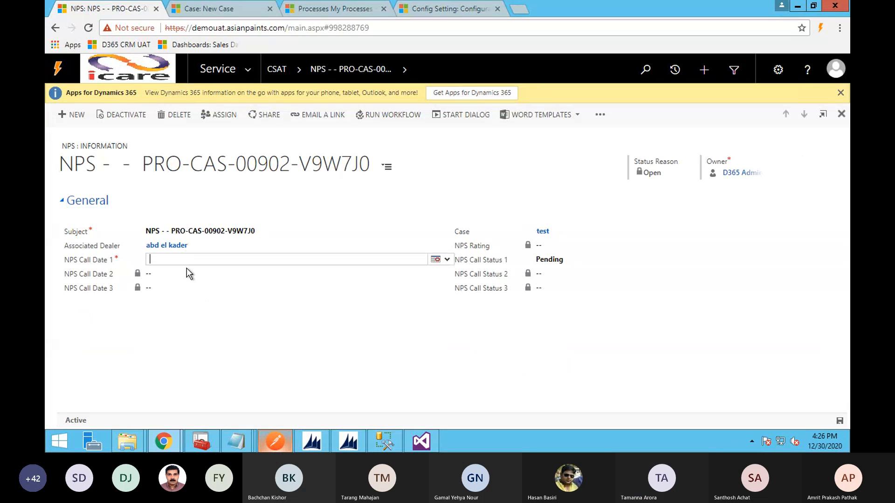
click(446, 260)
click(483, 334)
click(560, 270)
click(553, 299)
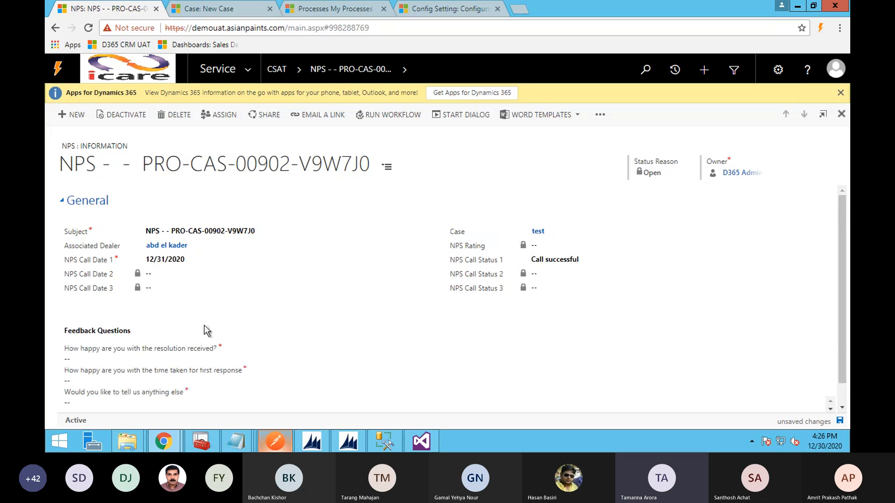
- Rate happiness with the resolution as 4, giving the reason "Resolution within benchmark but customer expected quicker resolution"
click(145, 365)
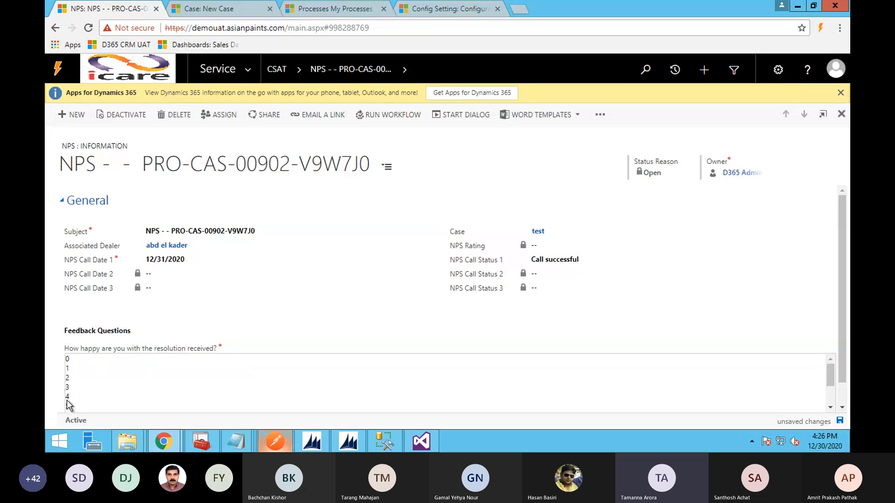
click(68, 399)
click(86, 385)
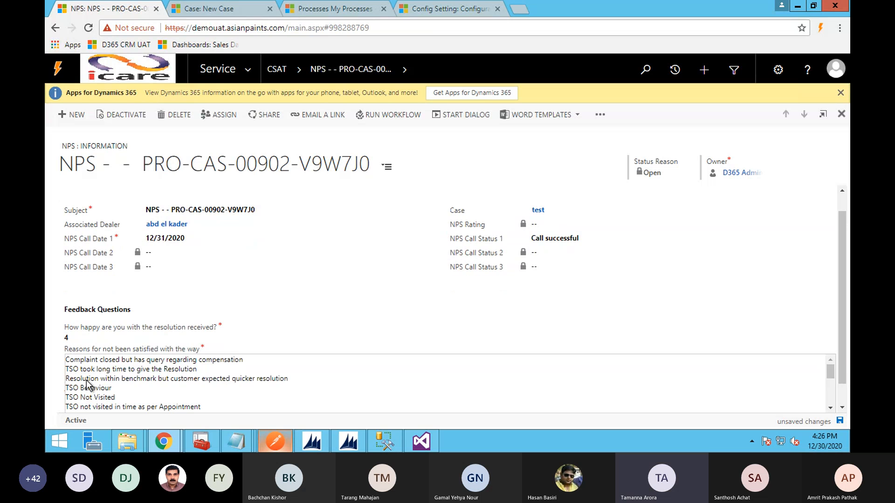
click(87, 387)
- Rate the time taken for first response as 4, enter "test" as the additional comment, and save the NPS record
click(84, 386)
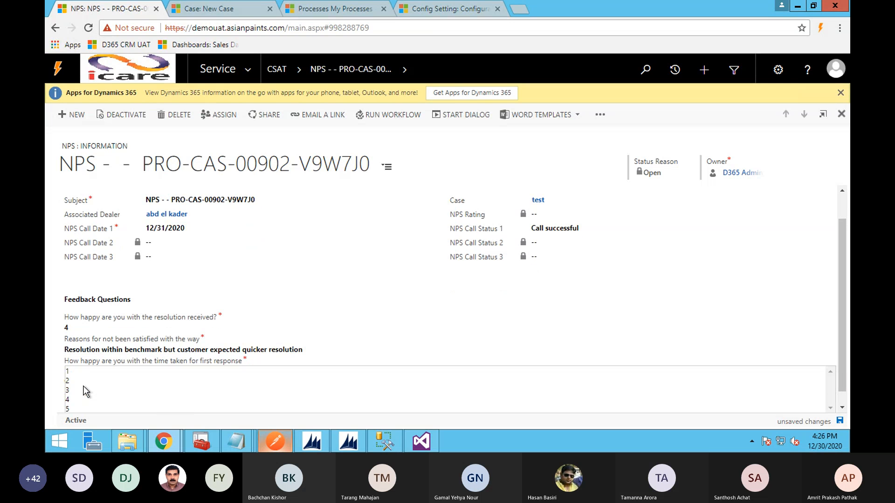
click(71, 400)
click(72, 400)
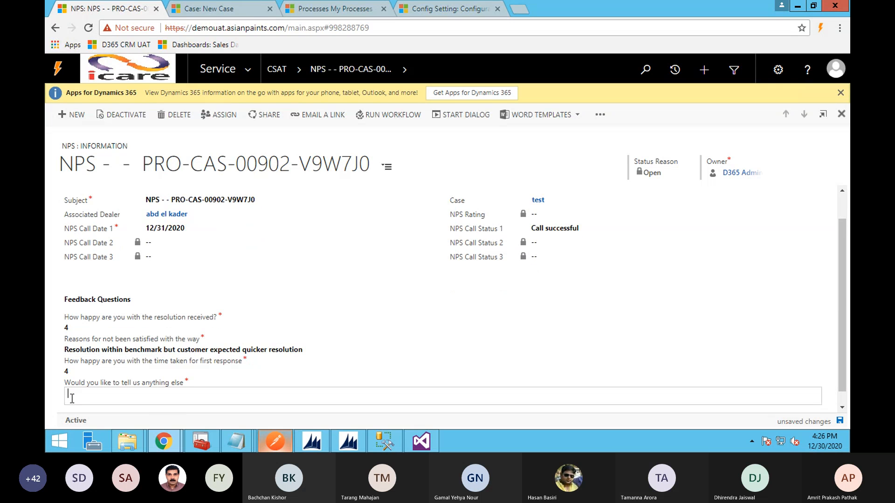
text(test)
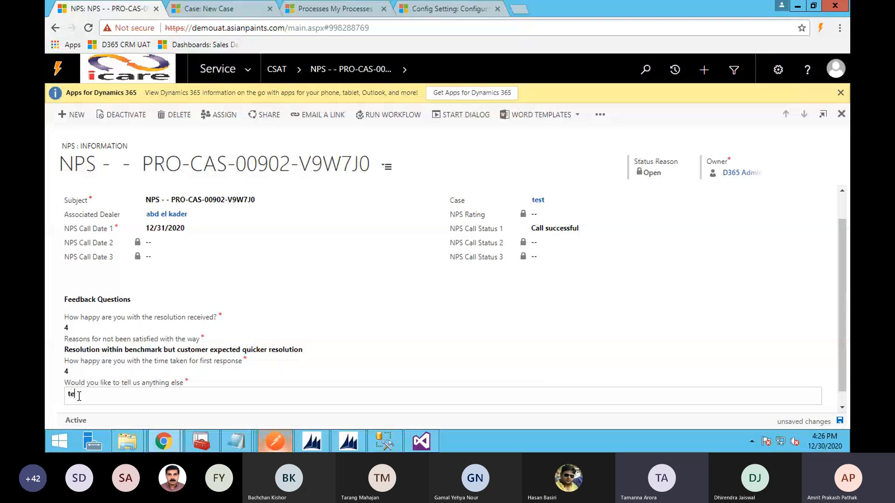
click(840, 421)
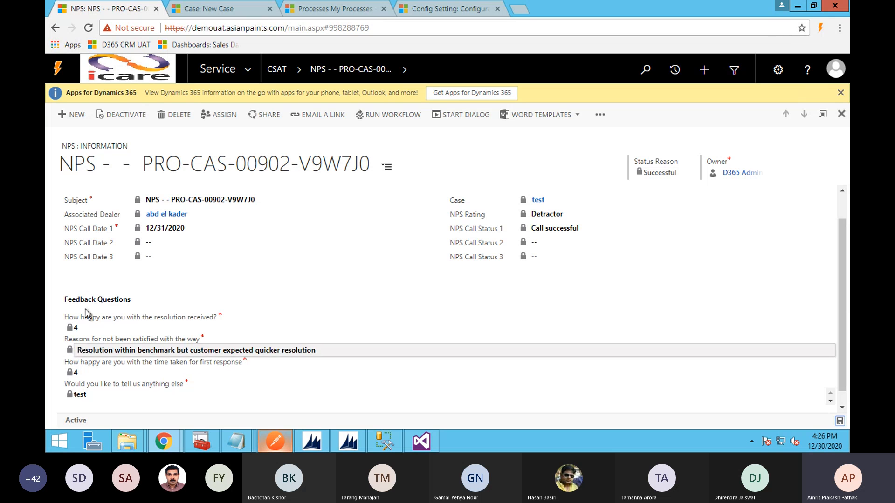
- Reload the NPS record and open its linked case "test"
click(88, 28)
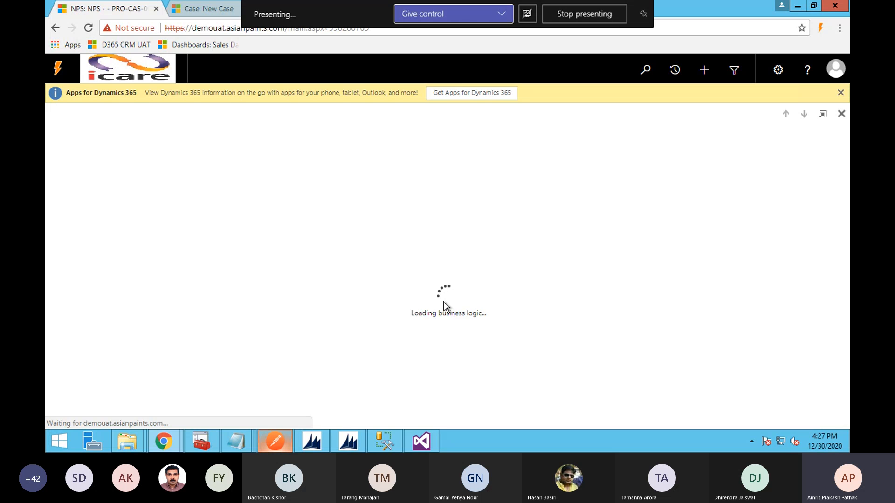
click(535, 226)
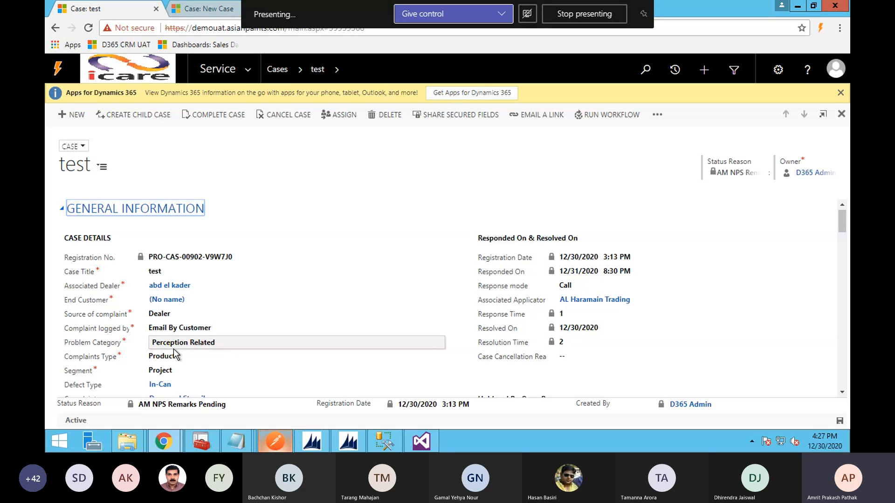
- Enter "Test" as the NPS AM detractor remarks in the case's NPS section and save the case
scroll(175, 354, down, 3)
scroll(175, 354, down, 3)
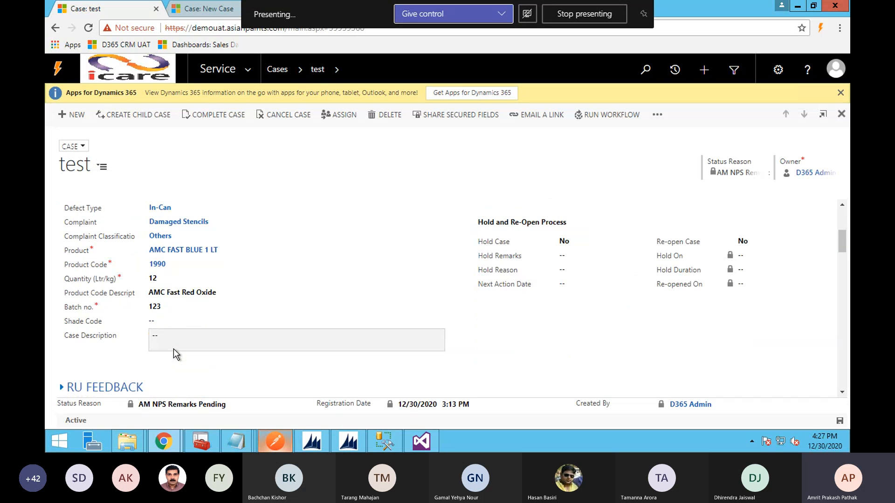
scroll(175, 354, down, 1)
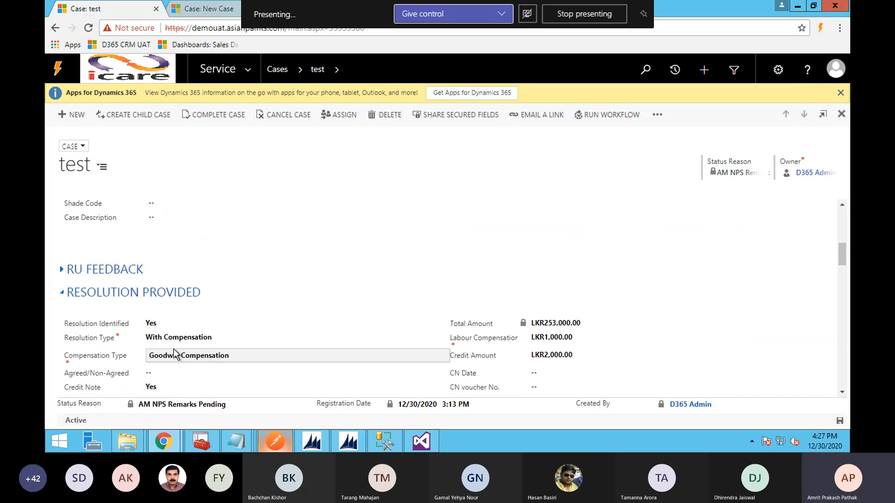
scroll(175, 354, down, 1)
scroll(173, 354, down, 5)
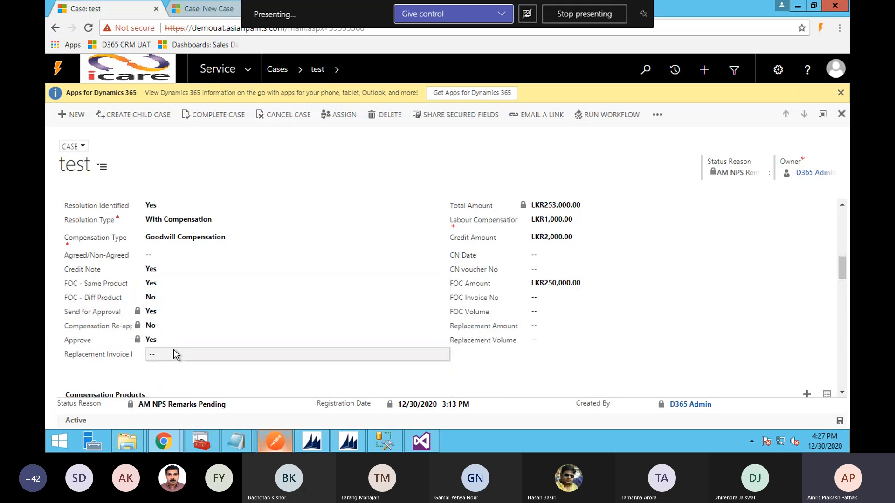
scroll(176, 354, down, 5)
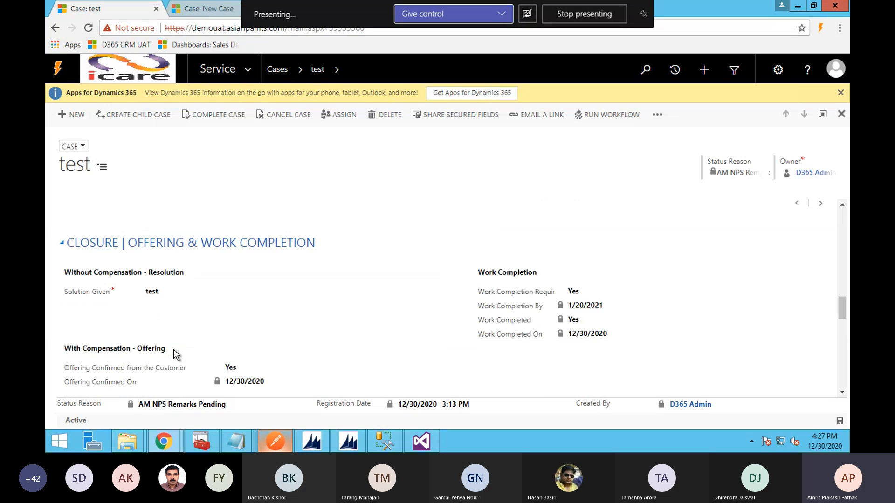
scroll(175, 355, down, 5)
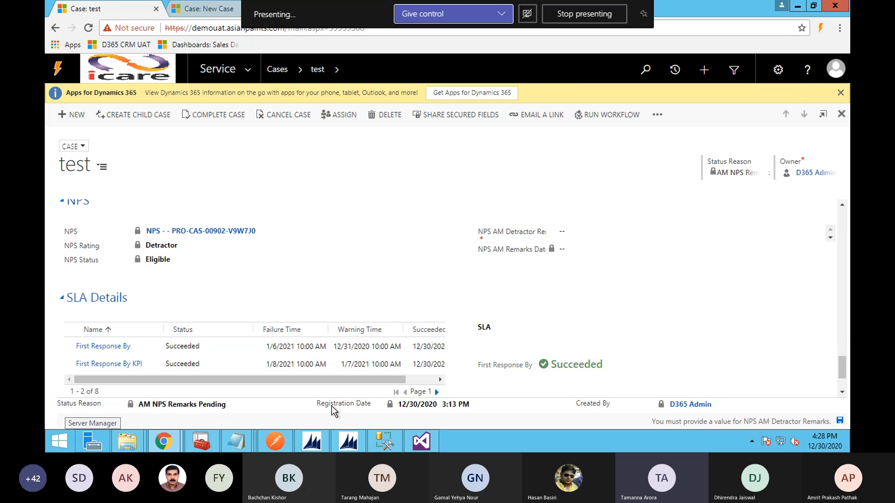
click(561, 233)
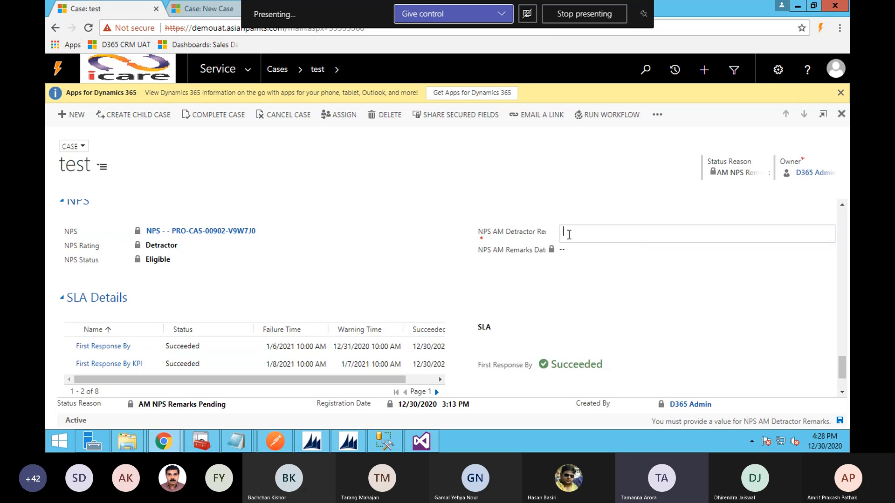
text(Test)
click(505, 176)
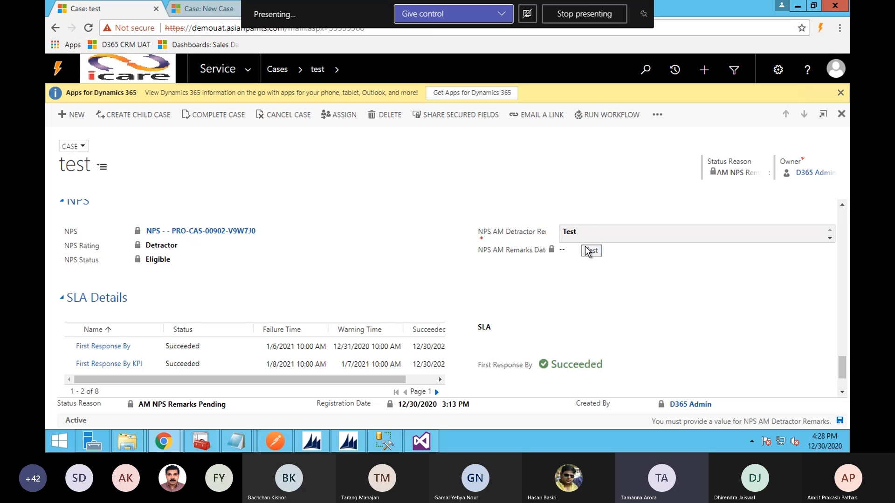
click(840, 422)
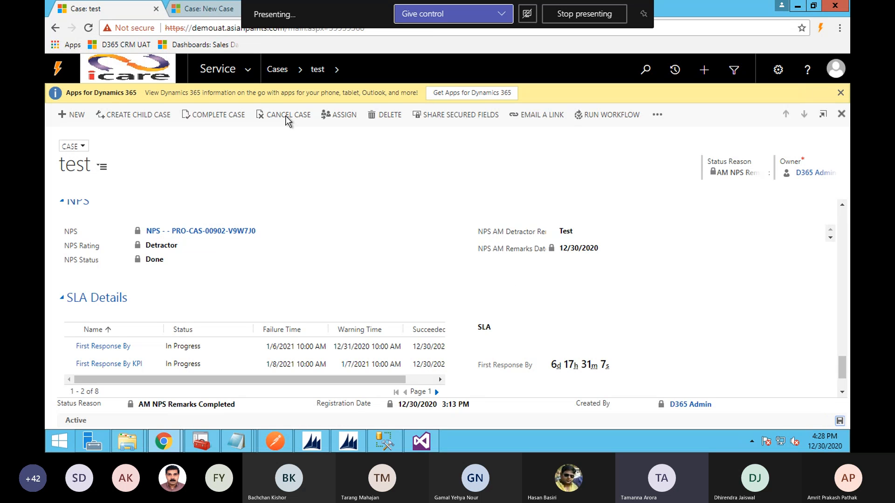
- Complete the case with resolution type Completed and the resolution text "test"
click(228, 114)
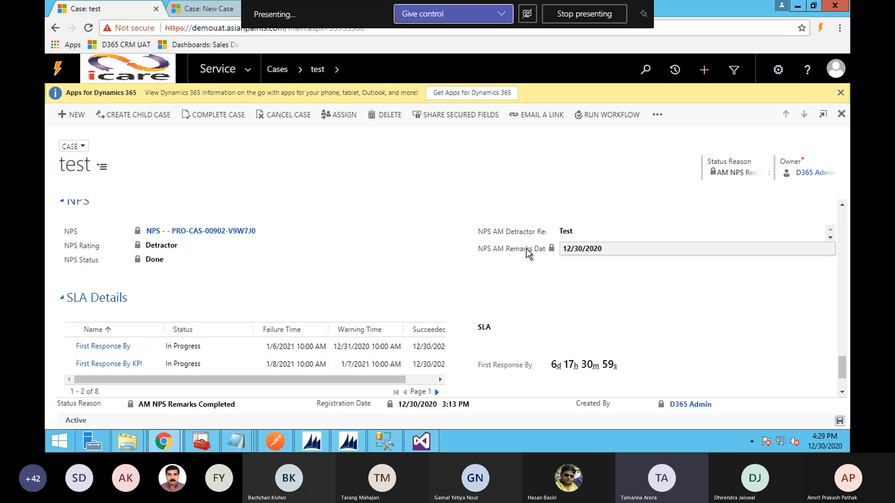
click(217, 116)
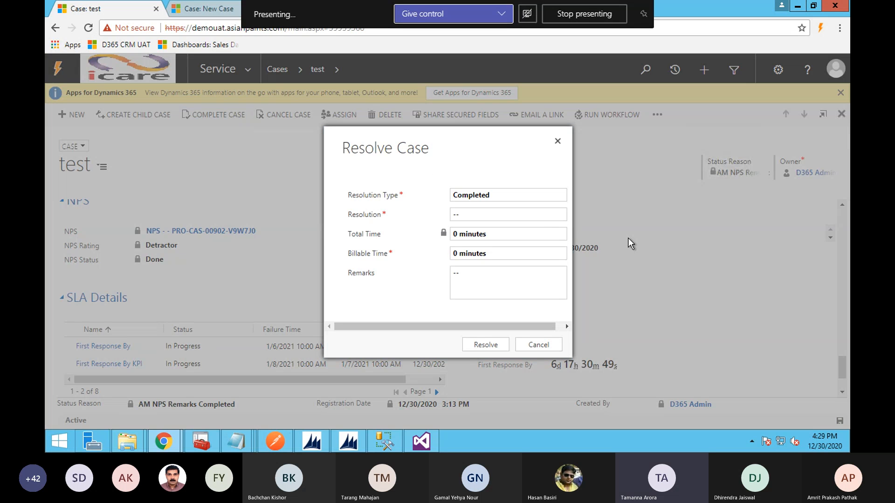
click(500, 216)
text(test)
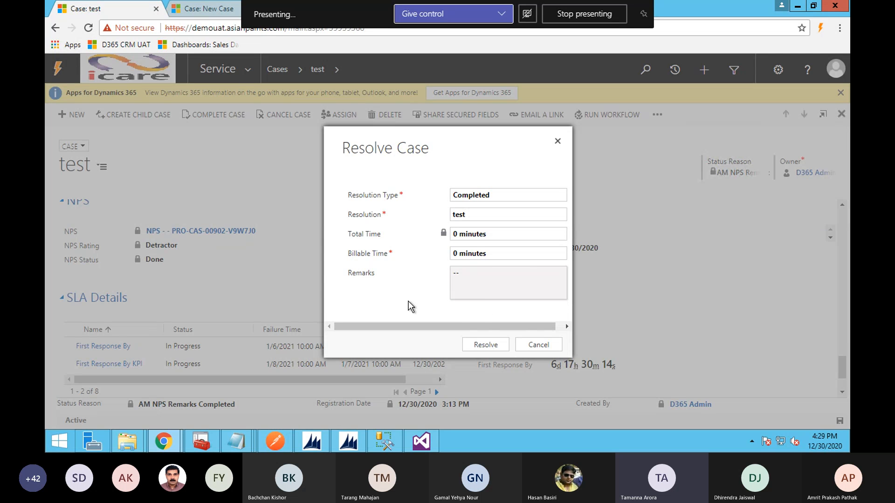
click(486, 345)
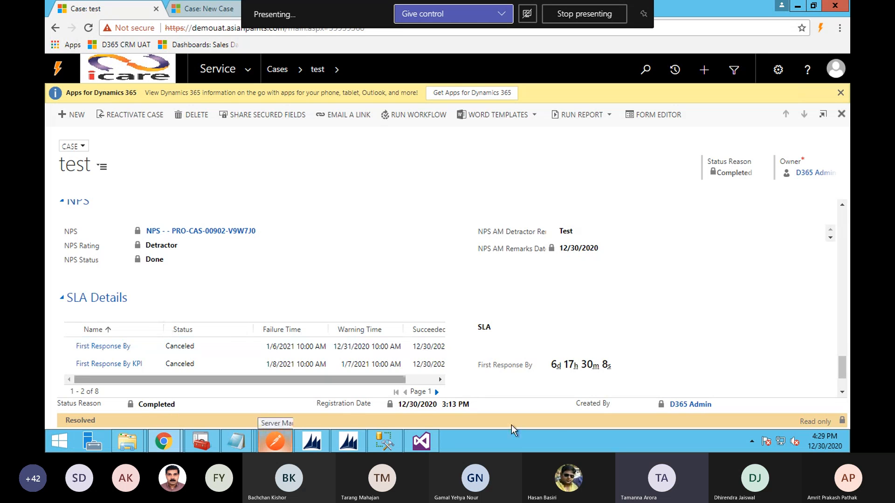
- Review the resolved case's general information, resolution provided, compensation products, and closure and work completion details
click(226, 367)
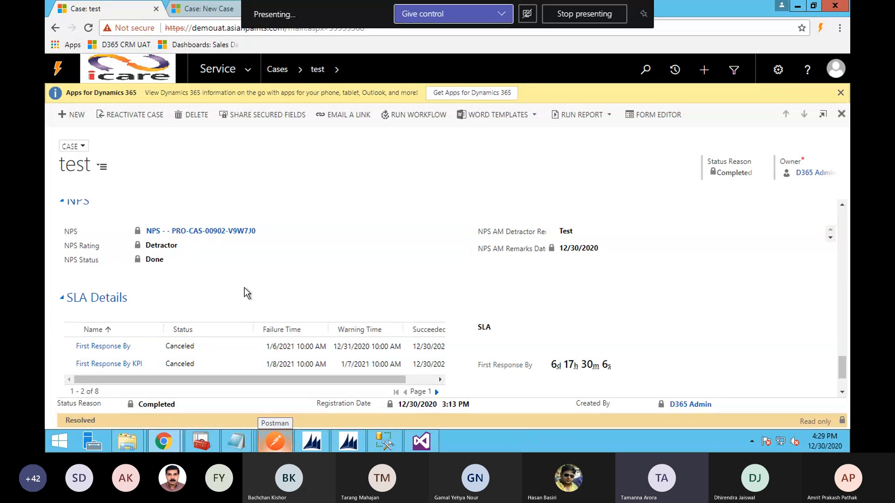
scroll(244, 286, up, 3)
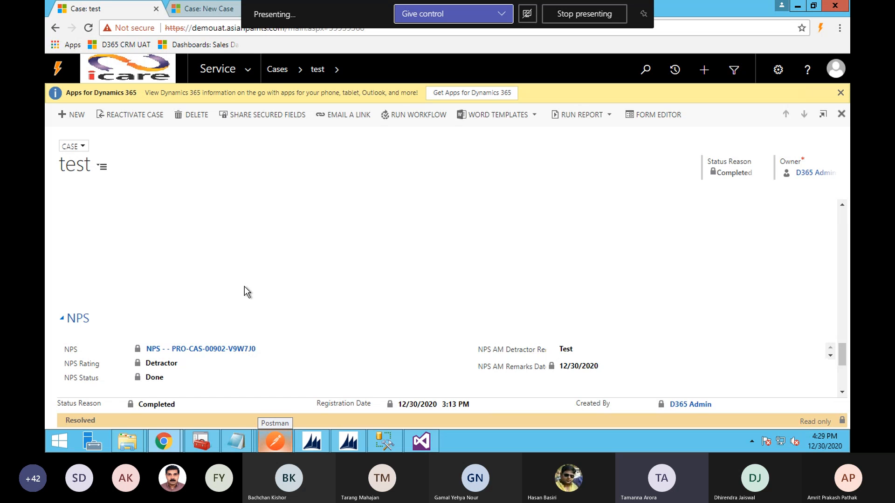
scroll(245, 287, up, 6)
scroll(245, 287, up, 3)
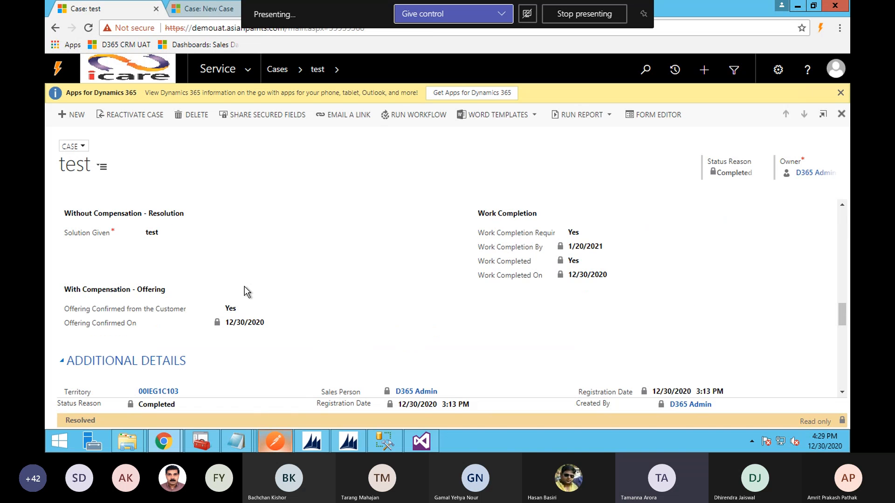
scroll(244, 287, up, 3)
scroll(244, 287, up, 3)
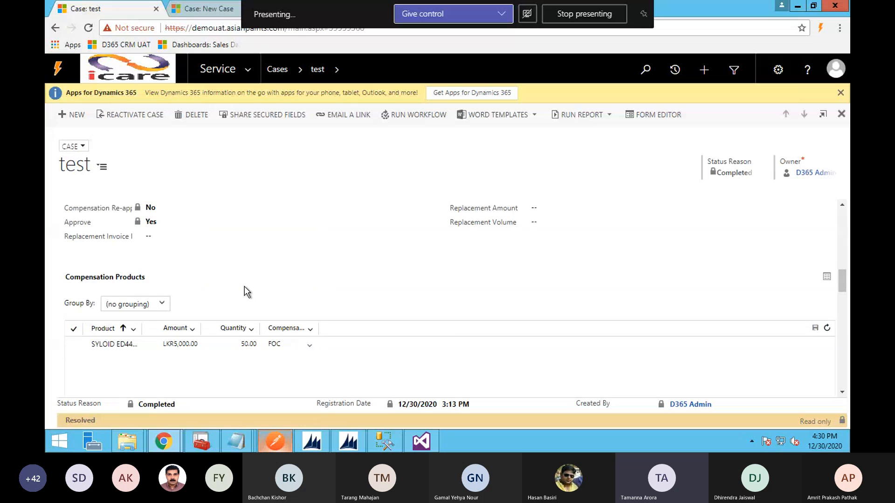
scroll(244, 286, up, 5)
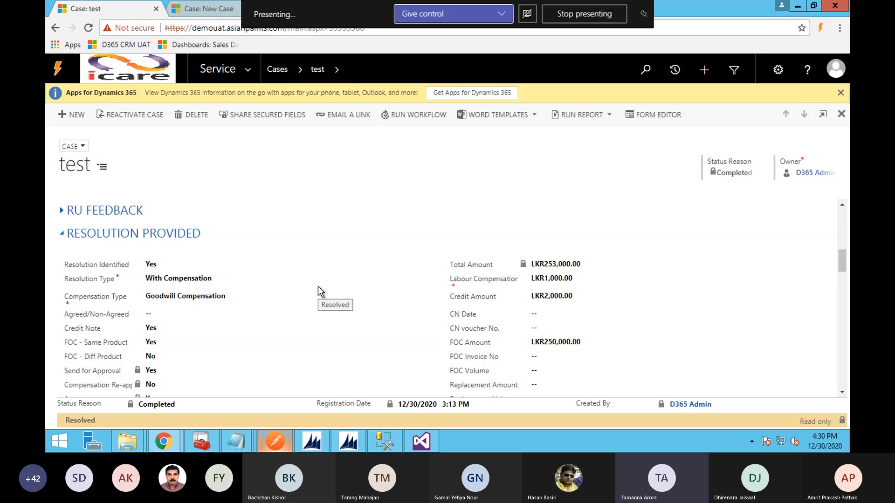
scroll(318, 287, up, 4)
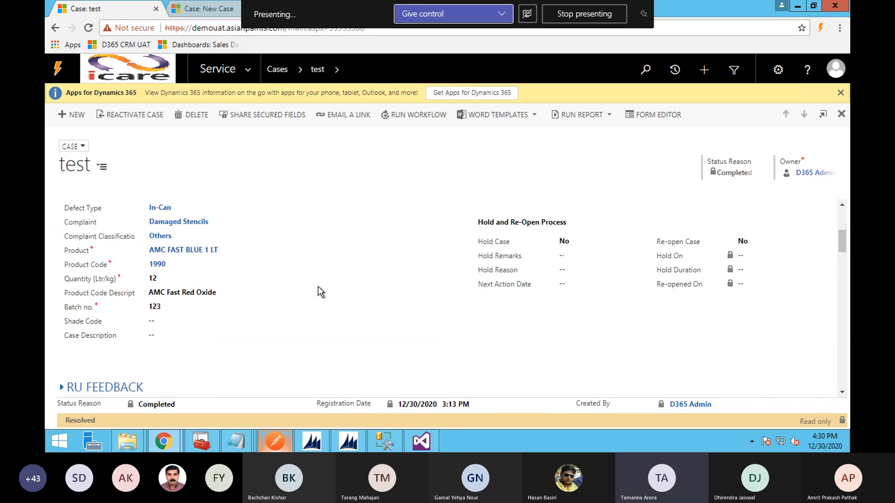
scroll(318, 286, up, 4)
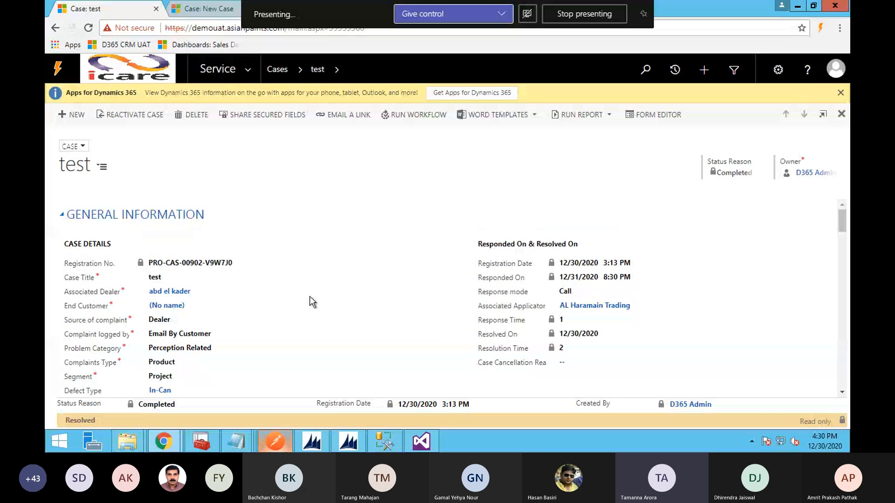
scroll(310, 298, down, 8)
scroll(312, 302, down, 1)
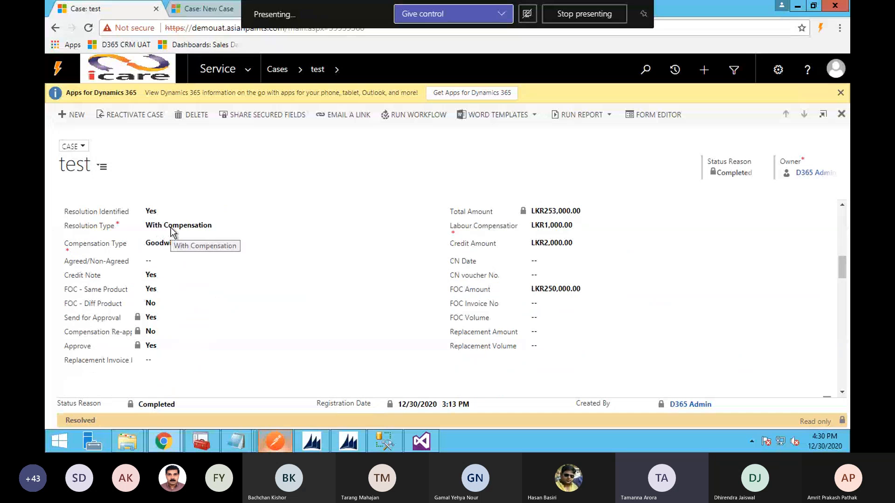
scroll(197, 296, down, 2)
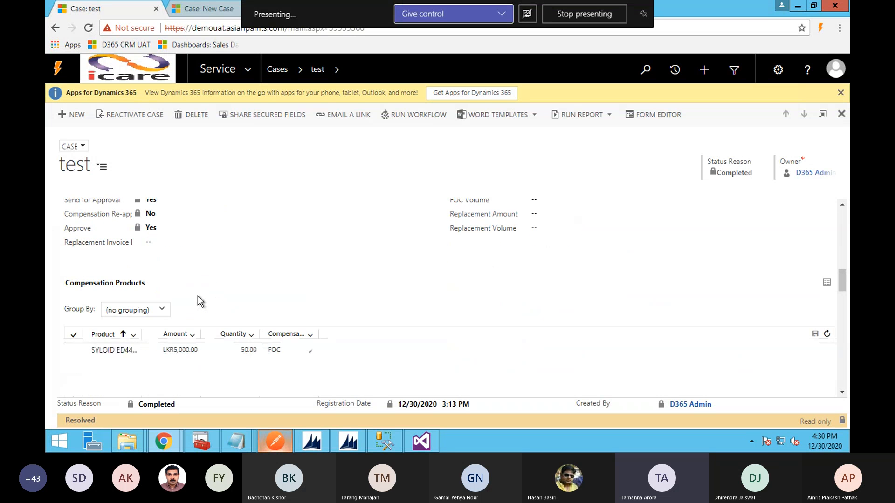
scroll(198, 301, down, 3)
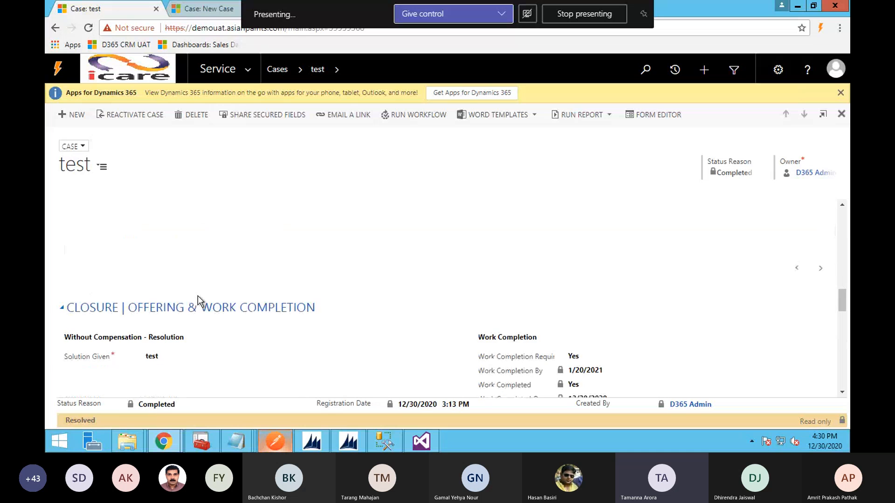
scroll(220, 331, down, 1)
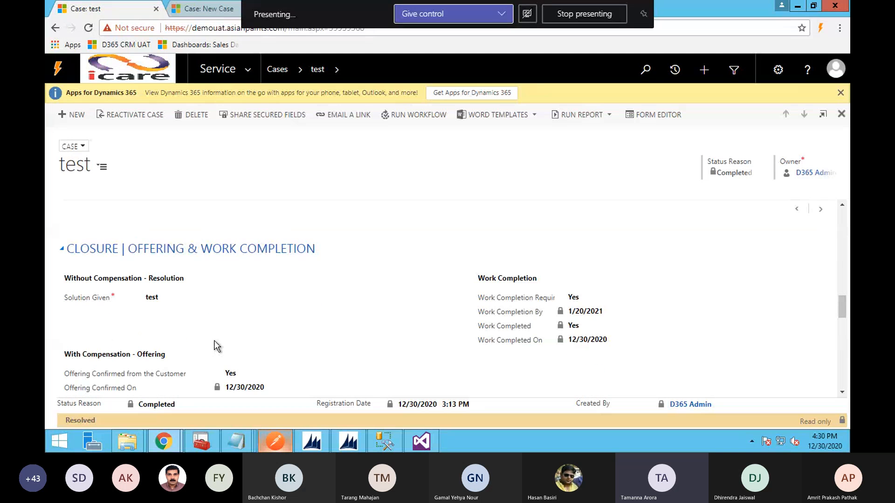
scroll(233, 352, down, 1)
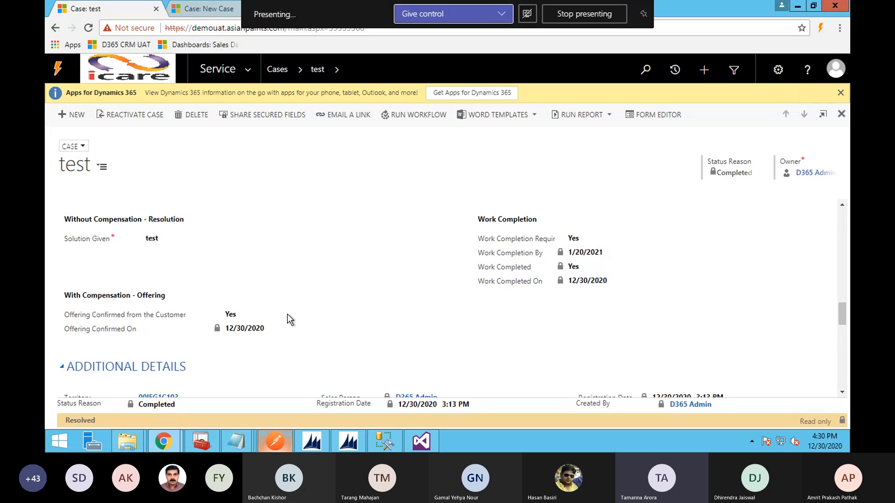
- Examine the completed case's additional details and notes, and recheck its work completion, compensation products and resolution provided
scroll(287, 315, down, 3)
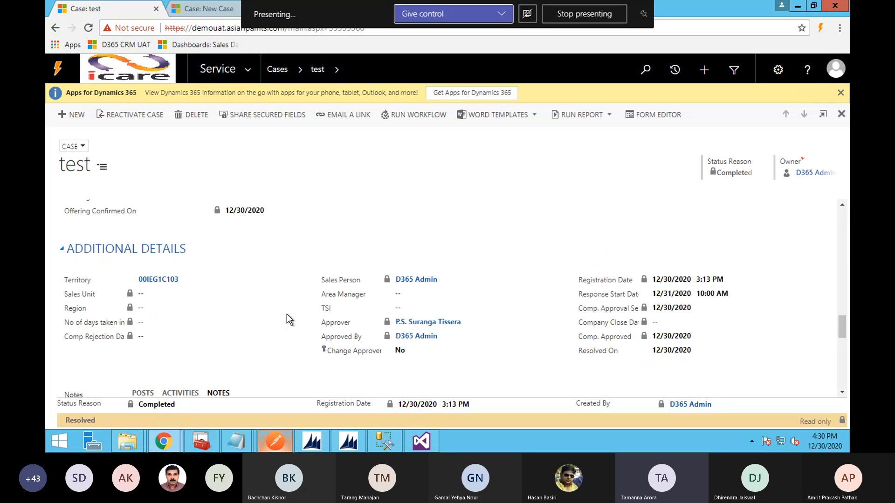
scroll(280, 322, down, 1)
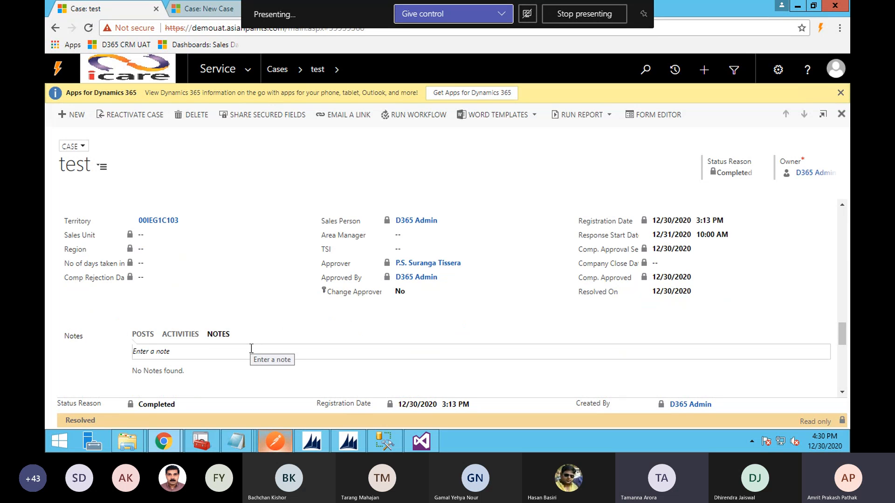
scroll(251, 349, down, 2)
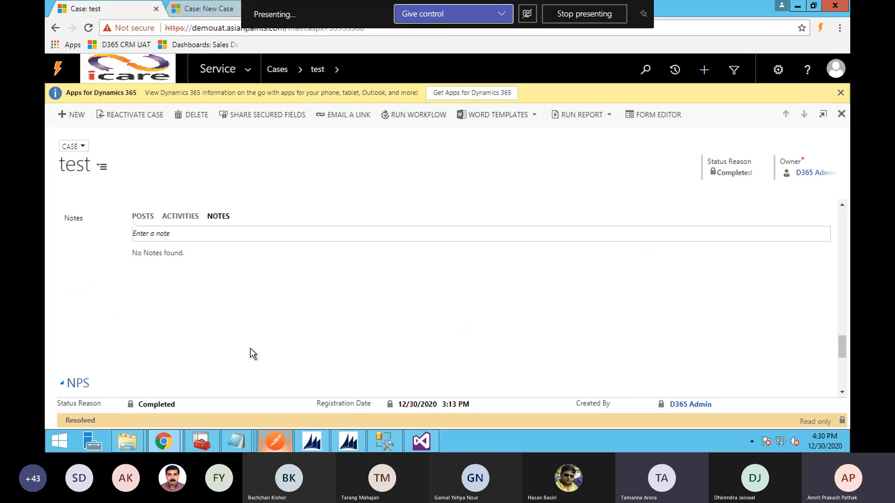
scroll(253, 354, up, 3)
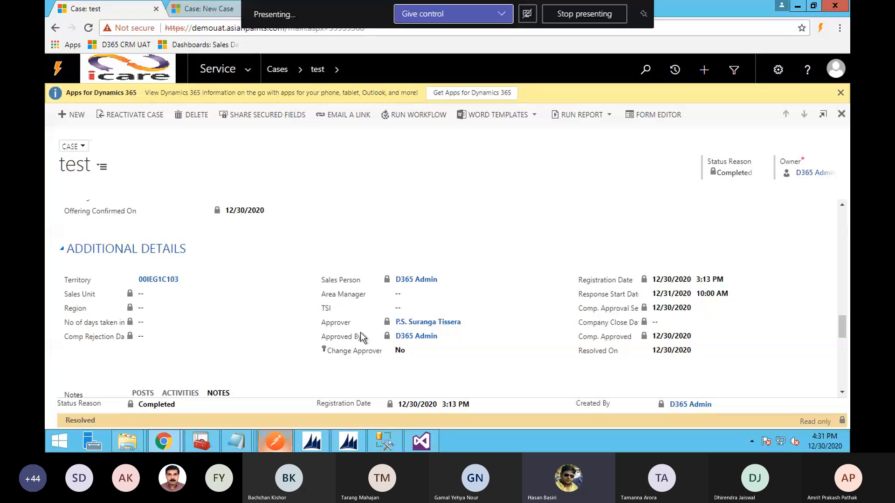
scroll(294, 317, up, 4)
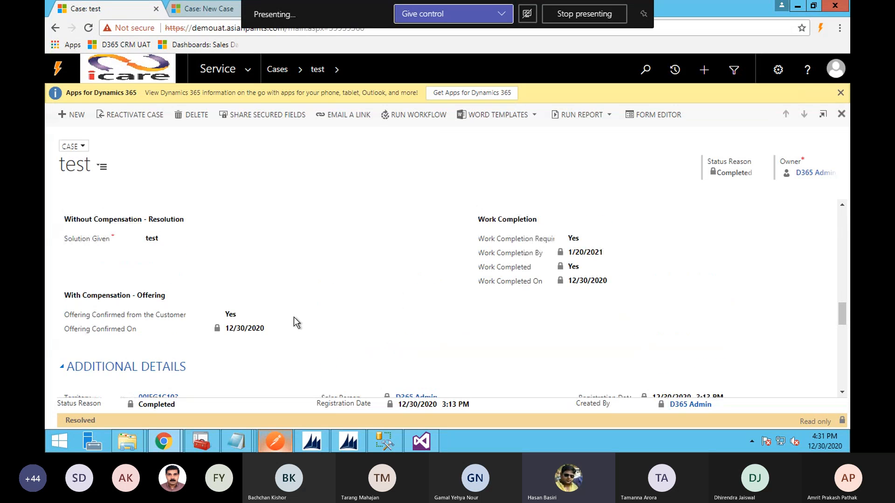
scroll(294, 319, up, 1)
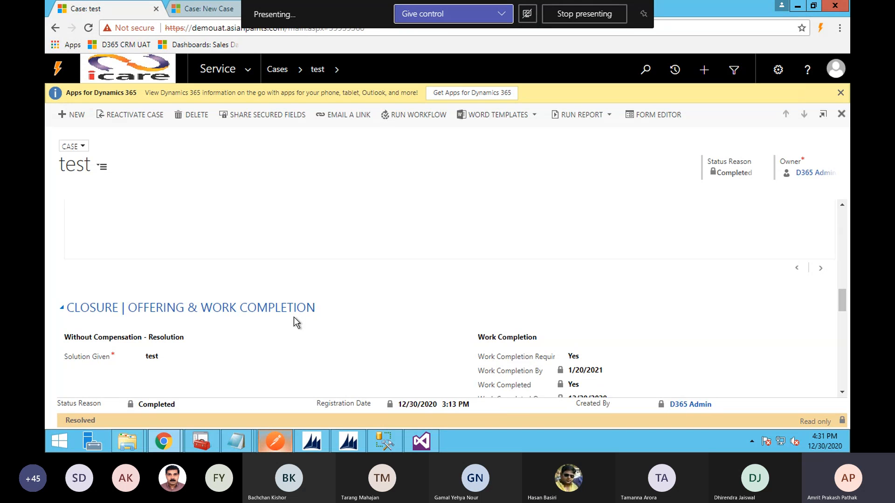
scroll(293, 317, up, 1)
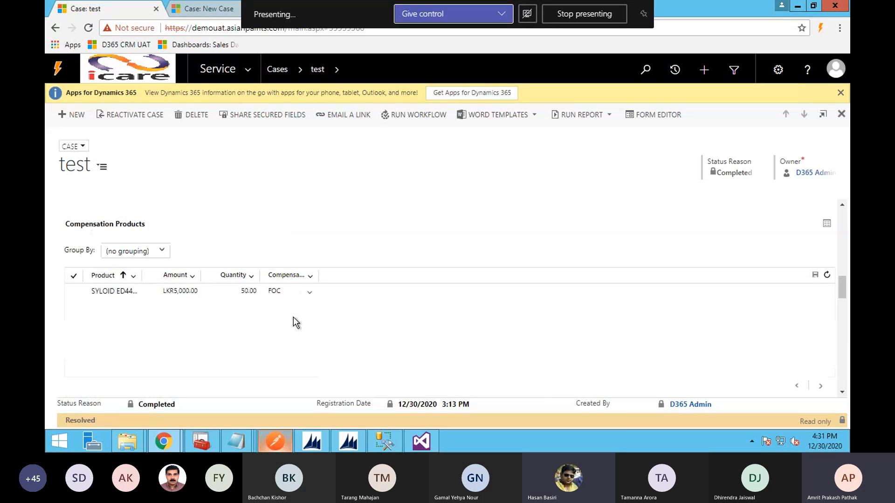
scroll(294, 321, up, 4)
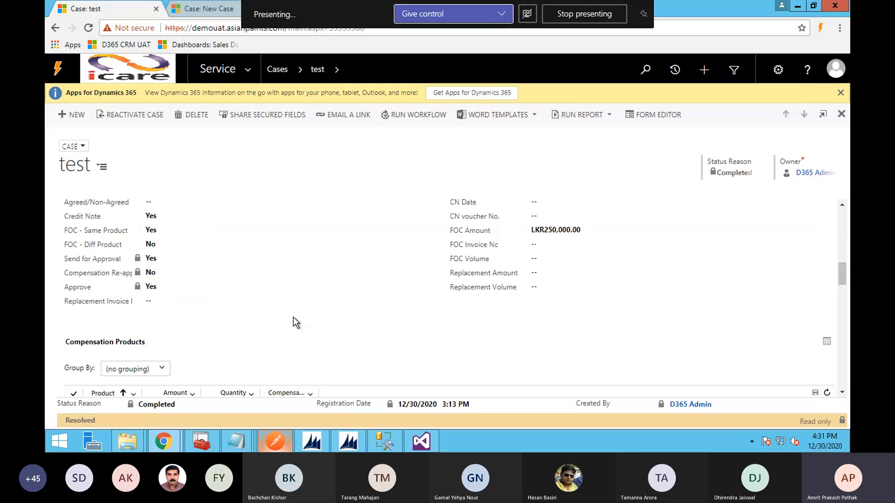
scroll(293, 322, up, 1)
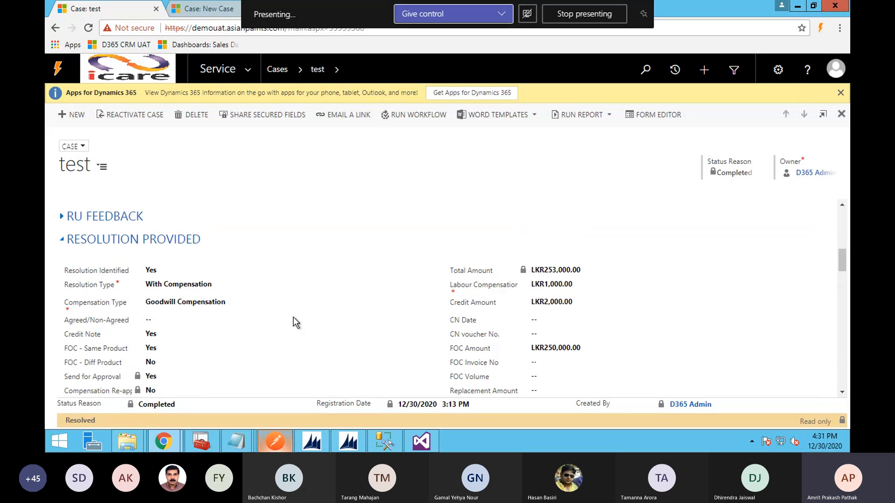
scroll(294, 321, down, 6)
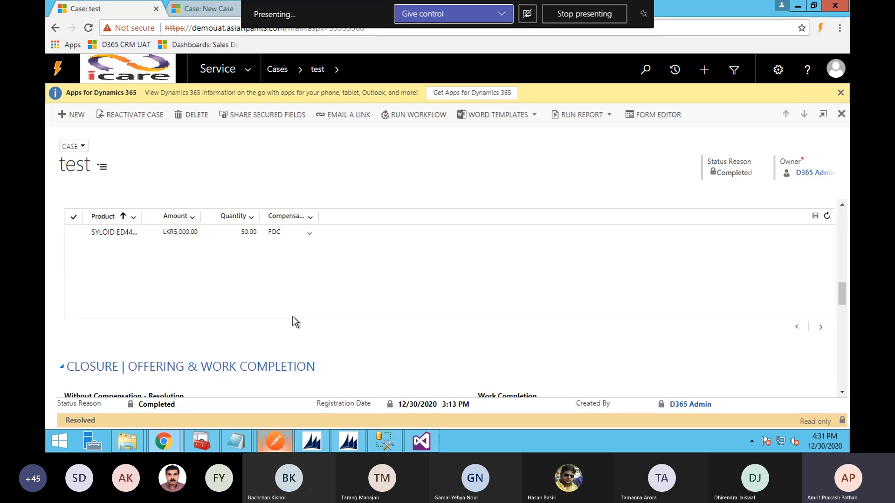
scroll(293, 320, down, 8)
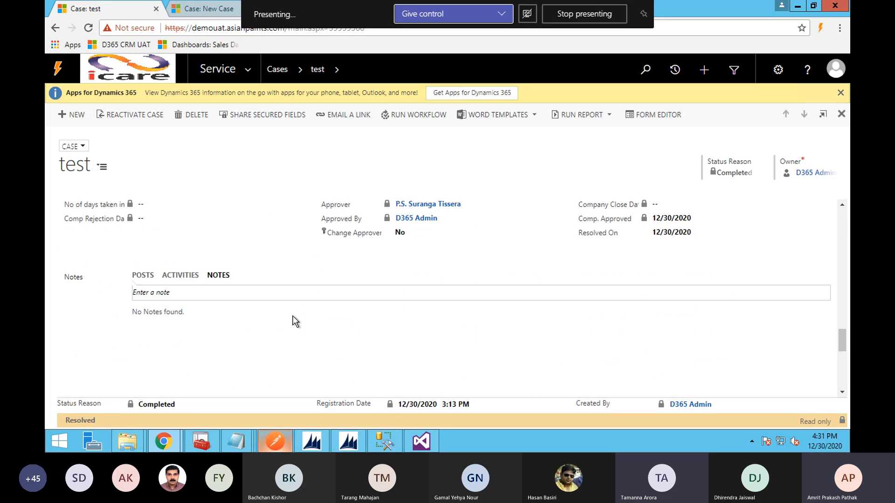
scroll(337, 298, up, 2)
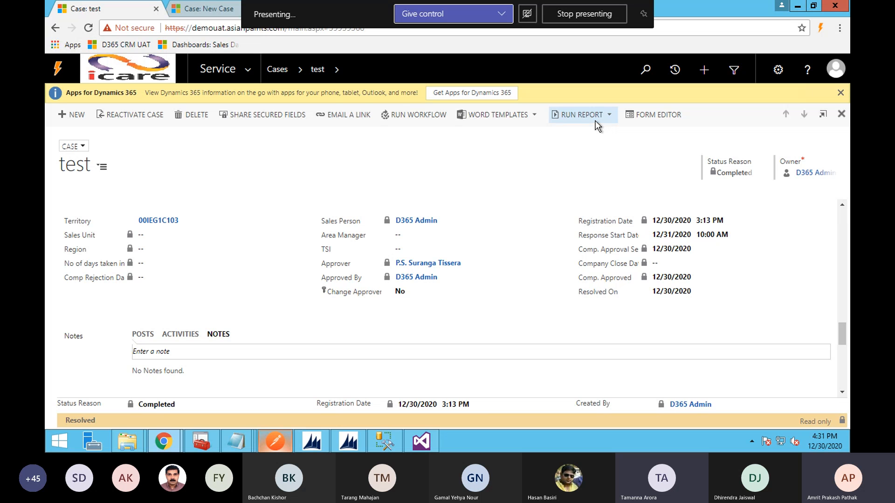
- Examine the completed case's NPS and SLA details, and recheck its approval dates, offering confirmation and work completion
click(575, 14)
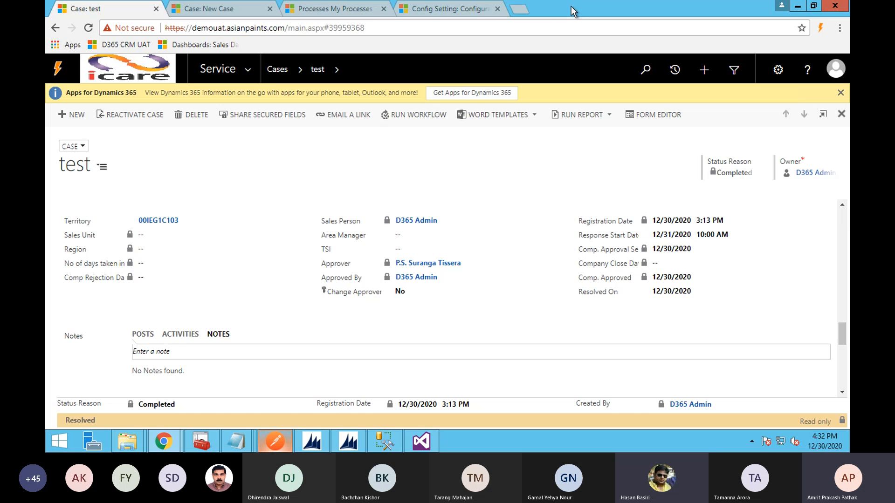
mouse_move(530, 4)
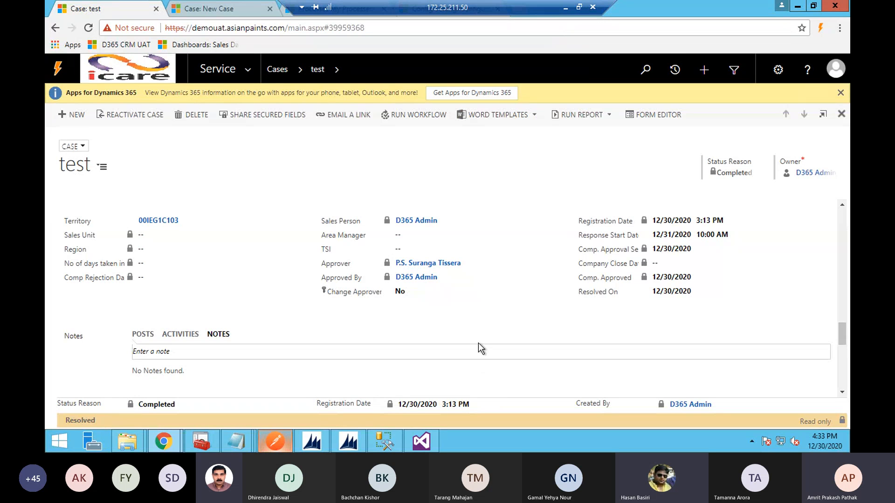
scroll(478, 340, down, 5)
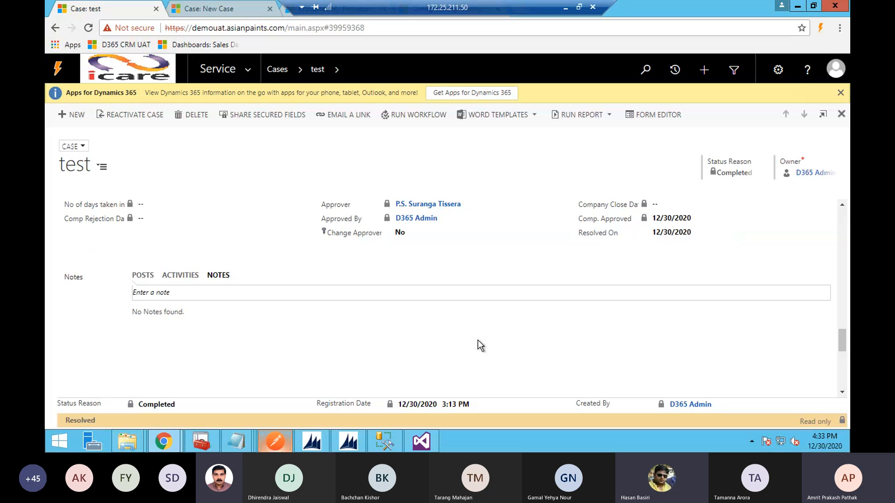
scroll(481, 345, down, 3)
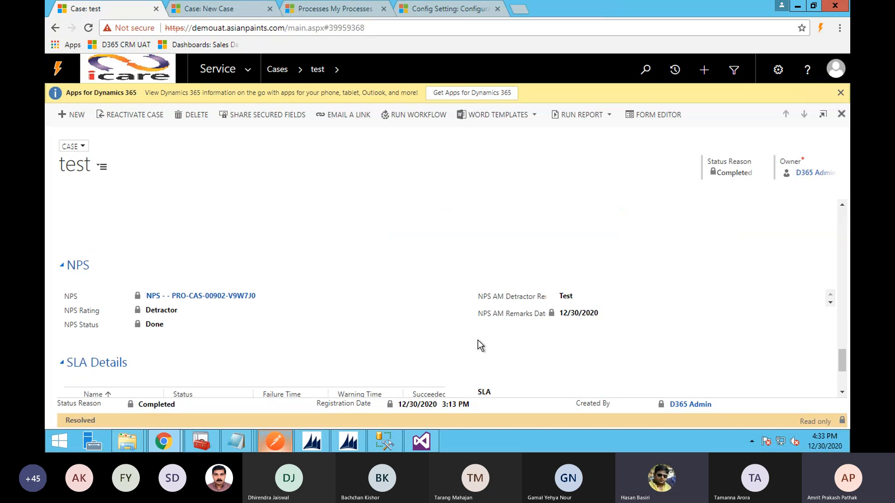
scroll(480, 346, down, 2)
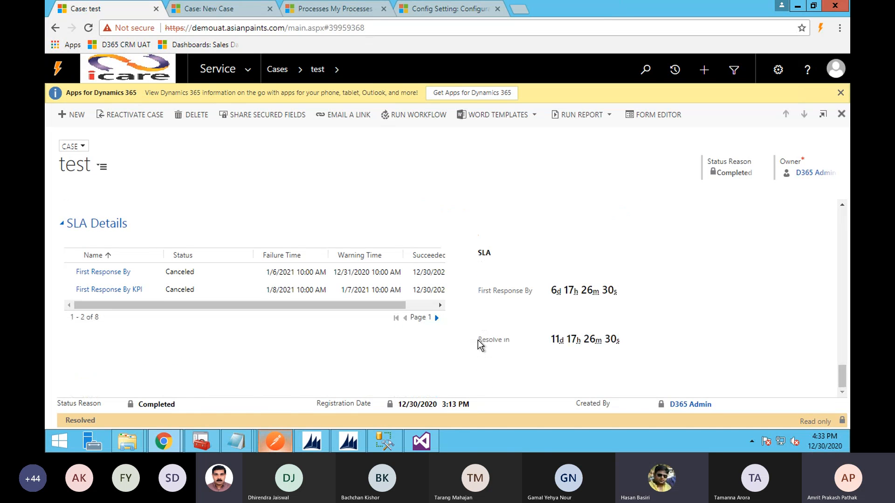
scroll(478, 340, up, 10)
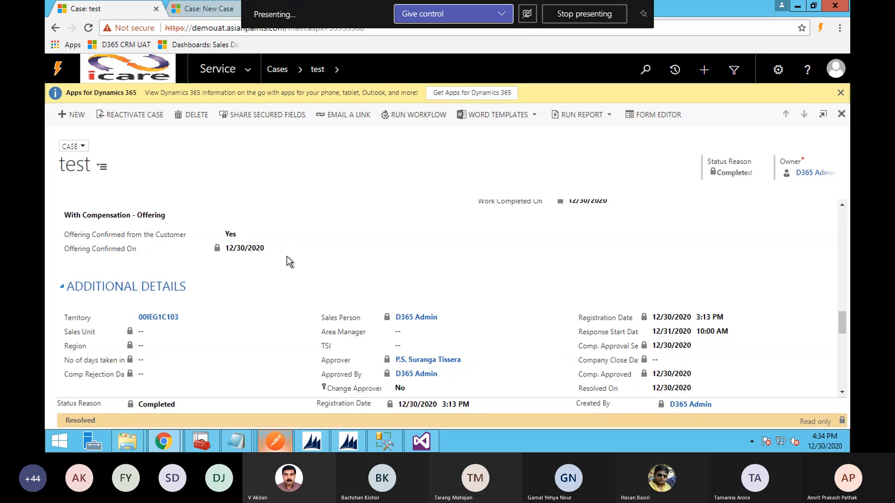
scroll(239, 304, down, 3)
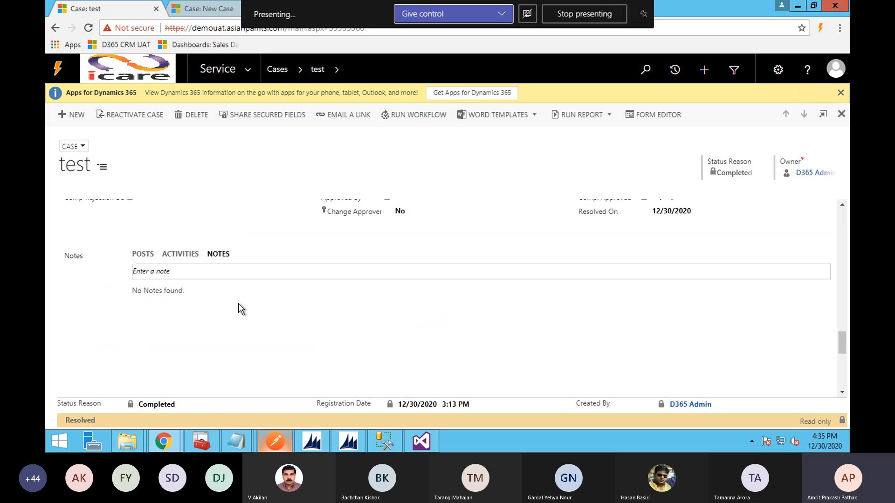
scroll(239, 303, up, 1)
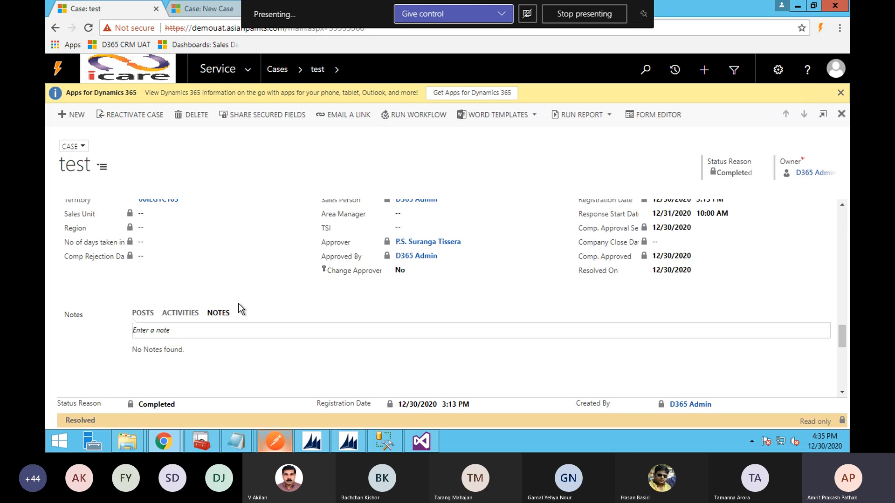
scroll(239, 304, up, 3)
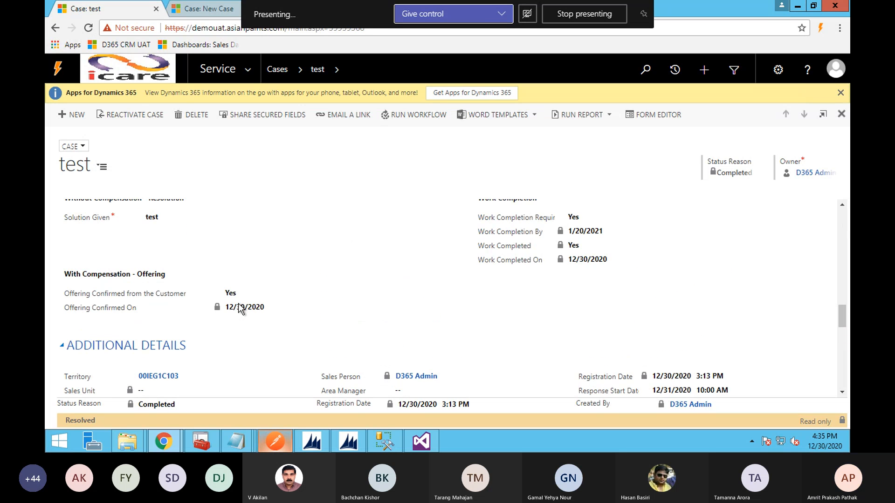
scroll(239, 308, up, 2)
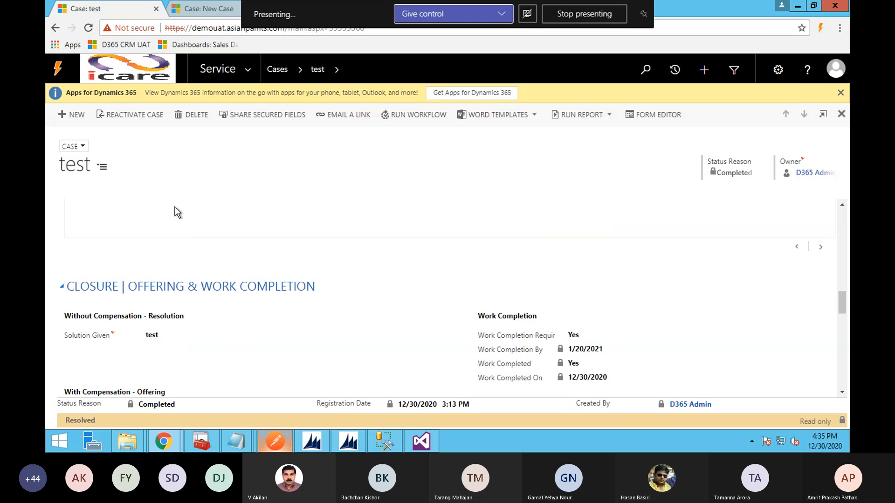
click(195, 11)
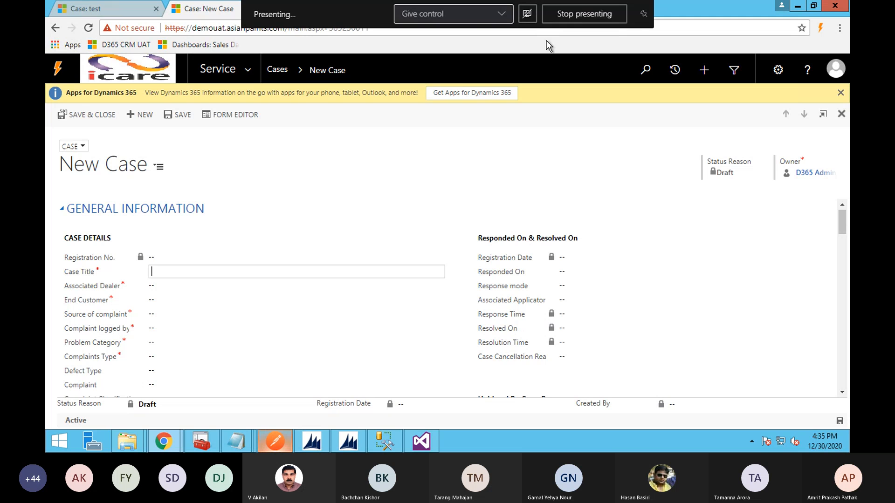
click(576, 15)
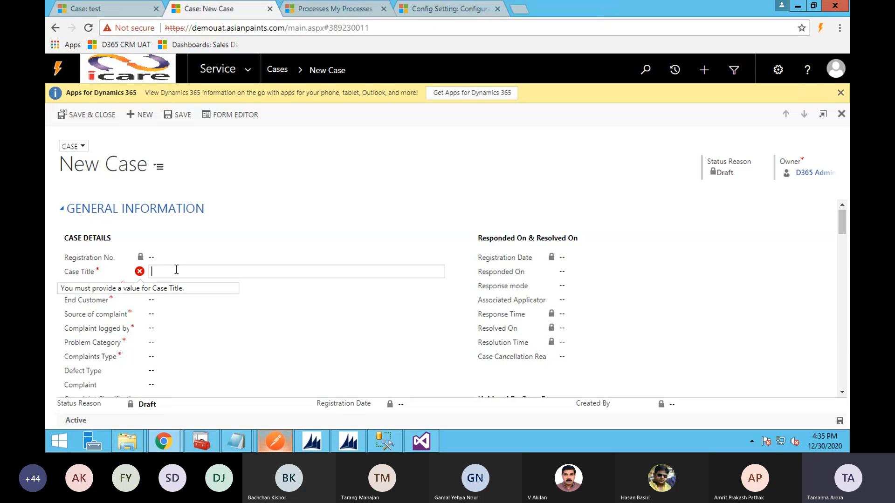
text(test Case)
- Return to the active cases list, discarding the unsaved new case, and open the case "case 2:47"
click(278, 72)
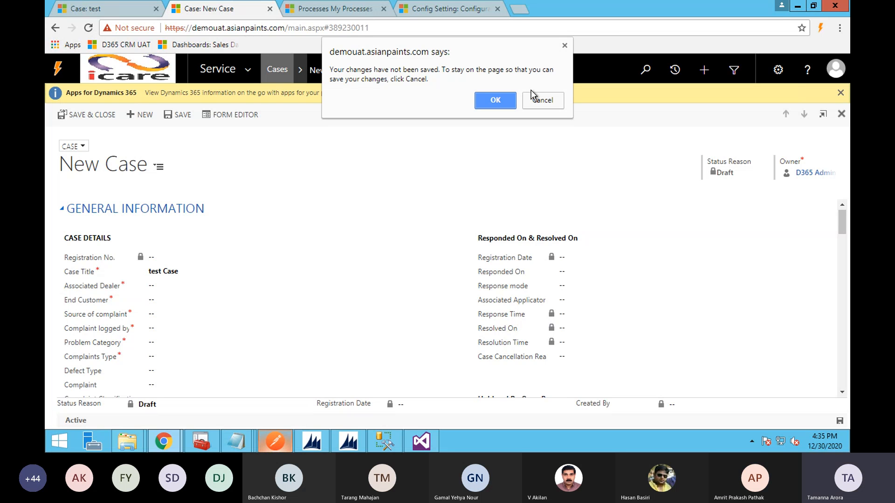
click(496, 101)
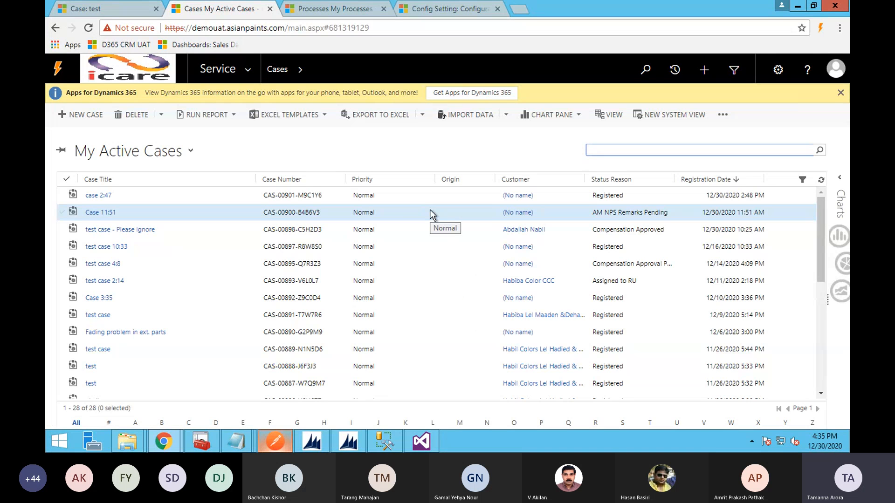
double_click(127, 197)
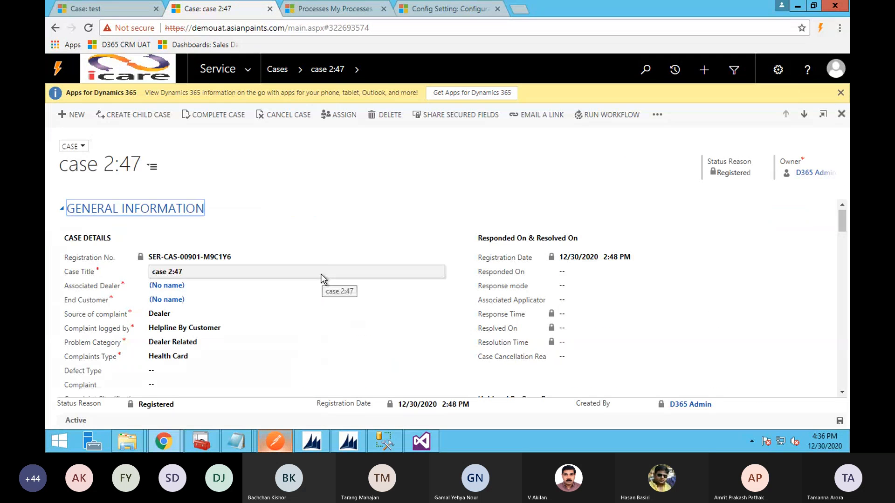
- In the case's Resolution Provided section, set Resolution Identified to Yes and Resolution Type to Without Compensation
scroll(267, 351, down, 10)
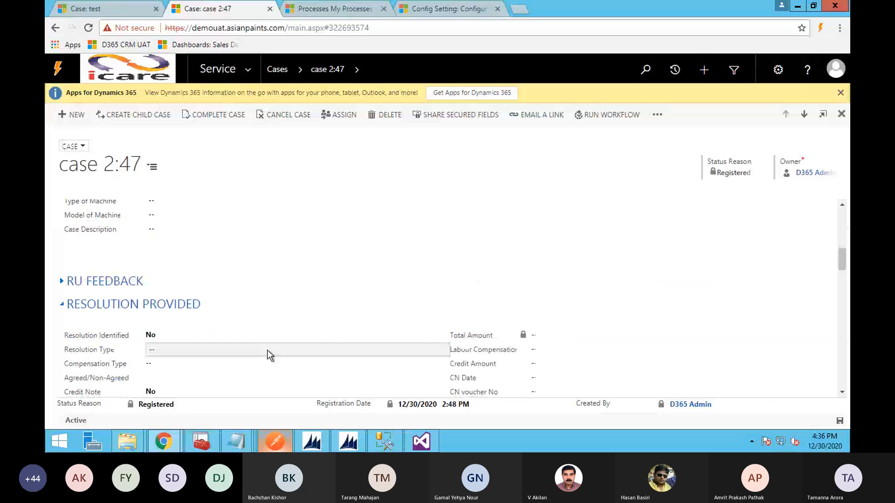
scroll(267, 350, down, 5)
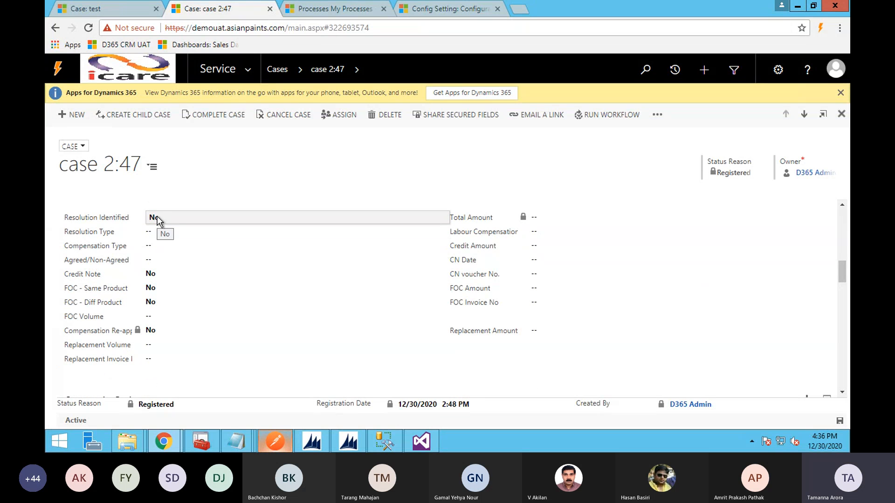
scroll(159, 221, up, 3)
scroll(158, 221, down, 3)
scroll(159, 221, down, 1)
scroll(158, 221, up, 1)
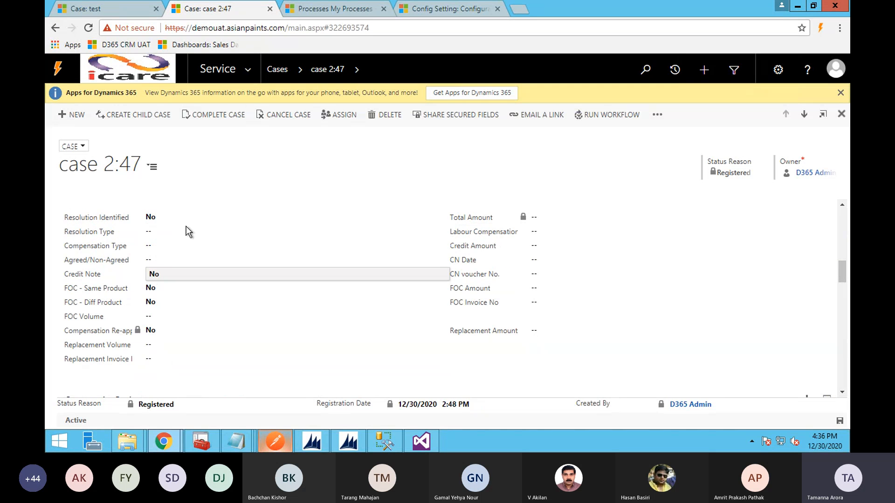
click(159, 232)
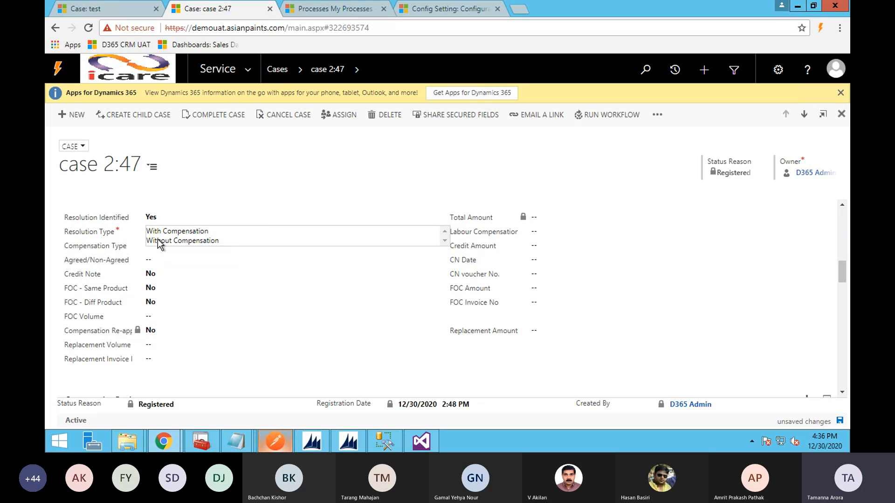
click(159, 241)
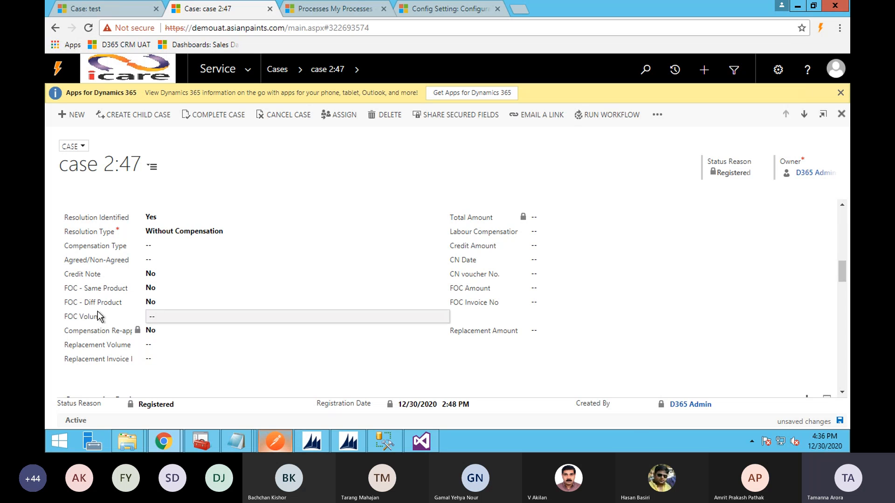
- Examine the Resolution Provided, Compensation Products and Closure | Offering & Work Completion sections of "case 2:47"
scroll(153, 305, down, 2)
scroll(202, 282, up, 3)
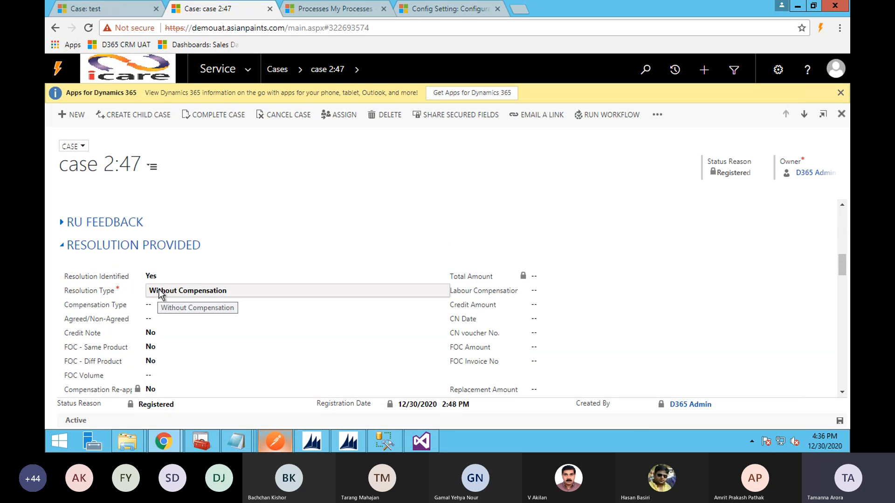
scroll(159, 293, down, 6)
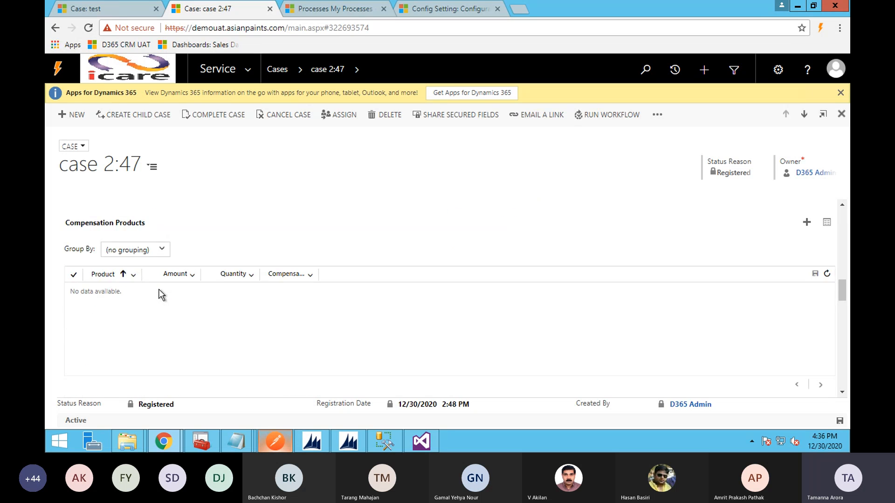
scroll(160, 294, down, 4)
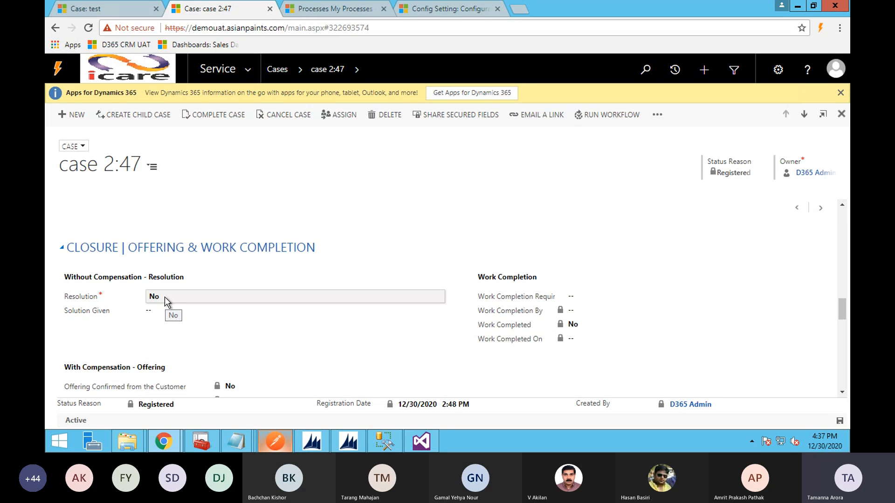
scroll(164, 298, up, 5)
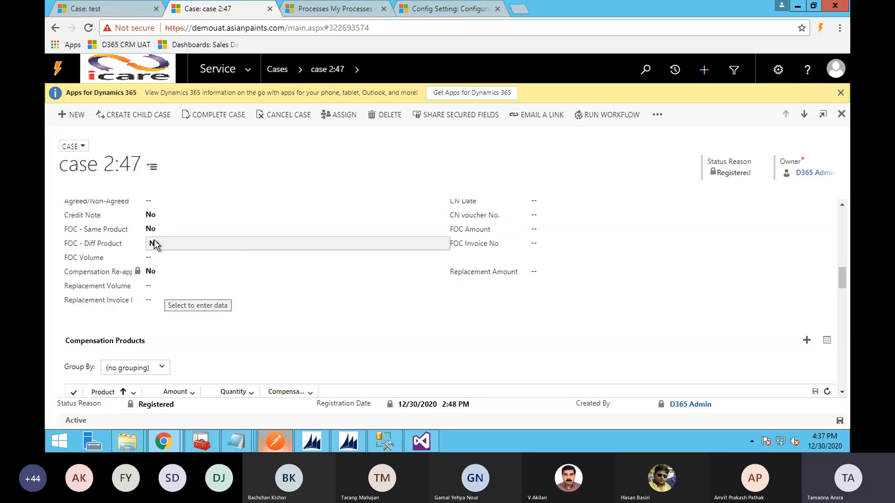
scroll(159, 251, down, 3)
scroll(163, 261, down, 3)
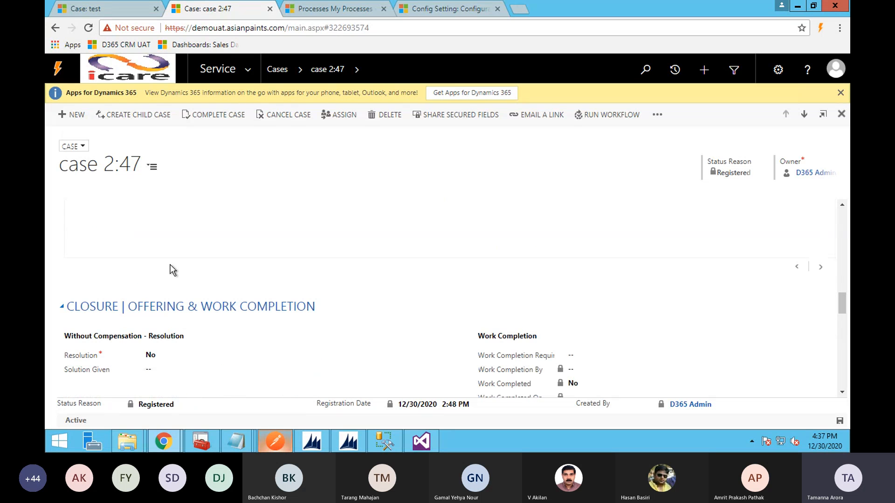
scroll(161, 326, down, 2)
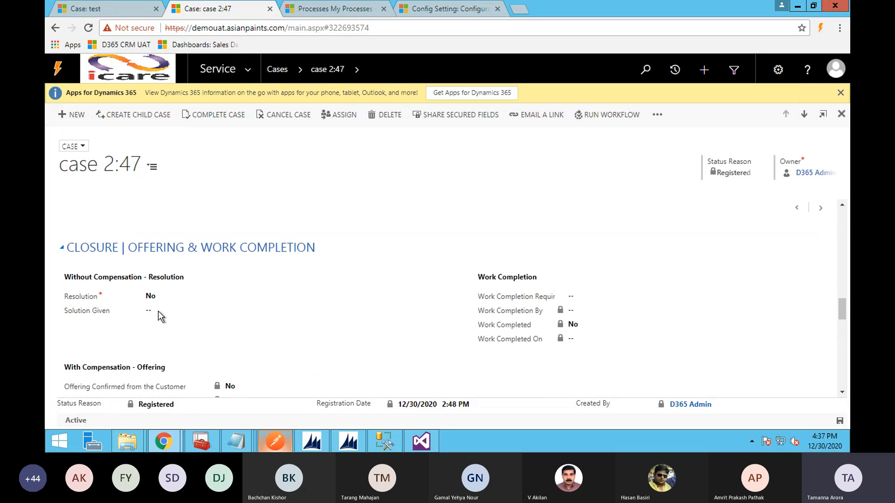
- Try to save the without-compensation closure with Resolution and its confirmation set to Yes and Solution Given set to "test"
click(155, 298)
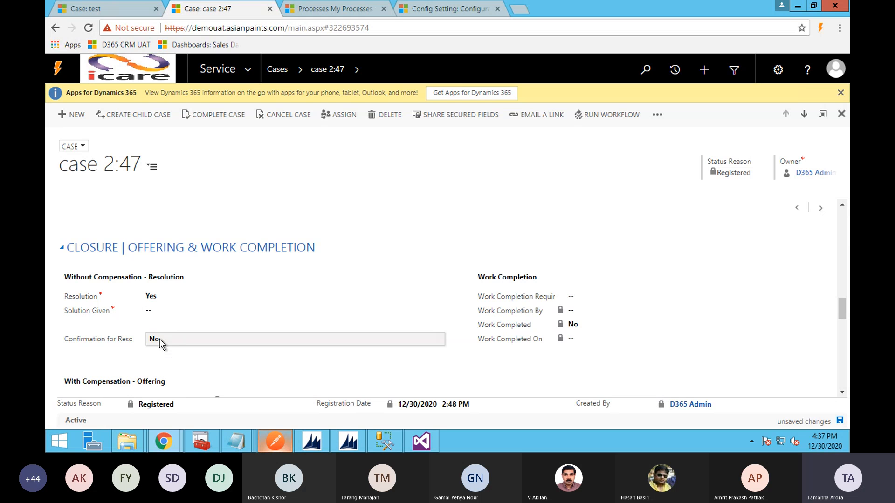
click(160, 340)
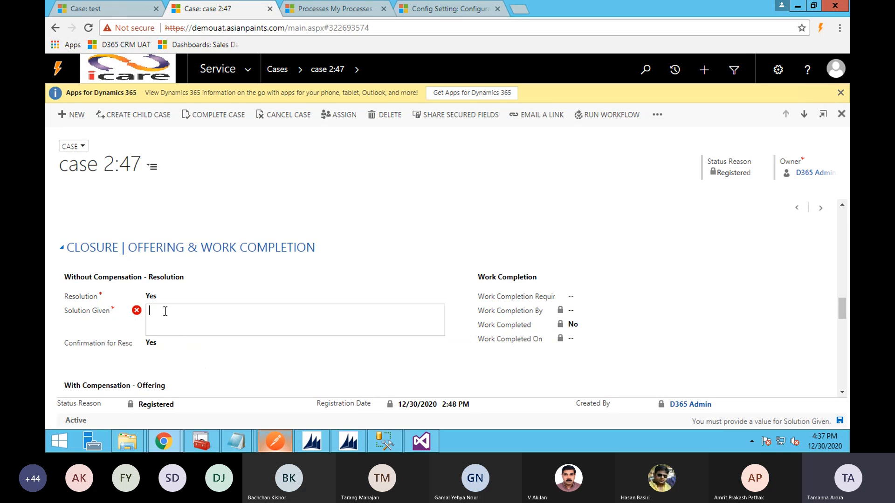
text(test)
click(840, 421)
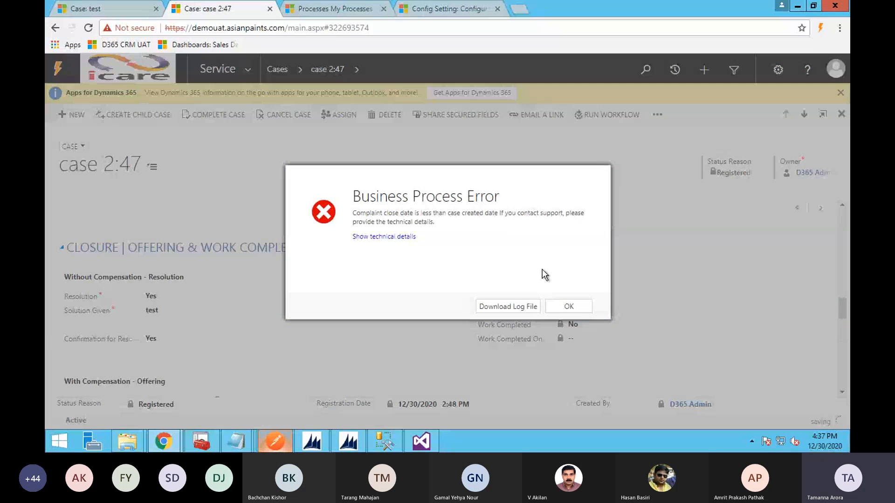
click(577, 307)
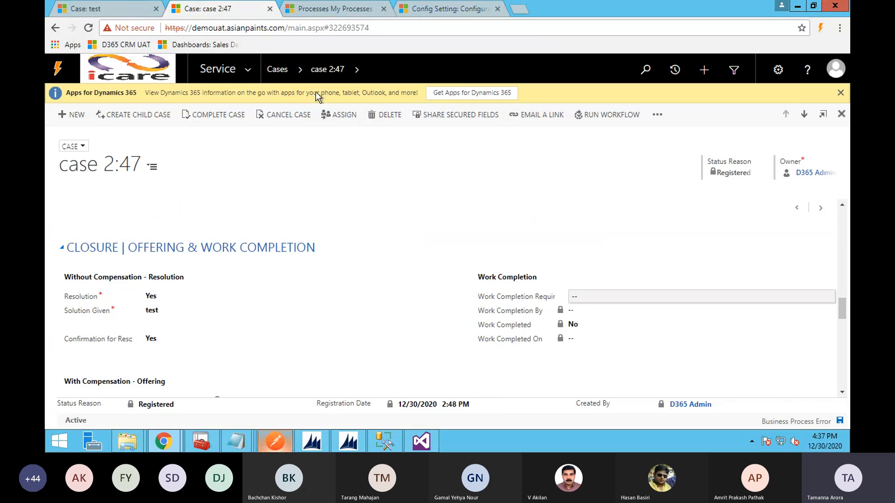
- Return to the active cases list, discarding the unsaved changes, and open the case "test case 10:33"
click(276, 69)
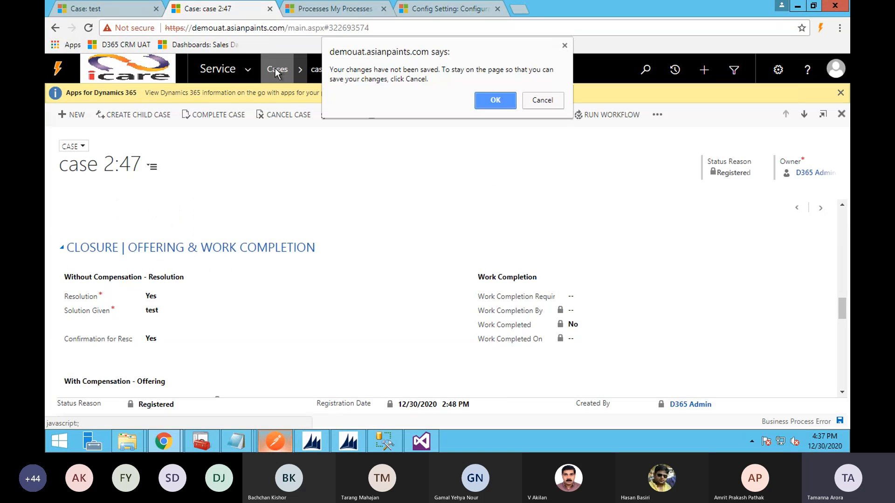
click(491, 104)
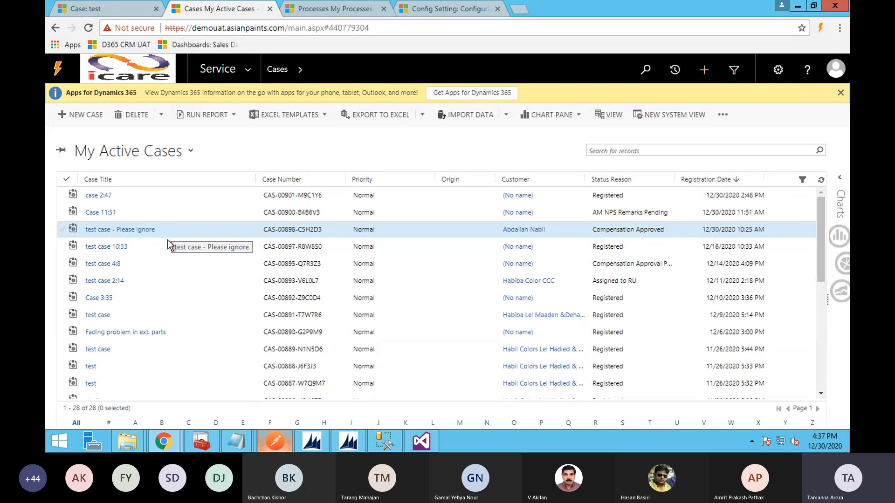
double_click(157, 246)
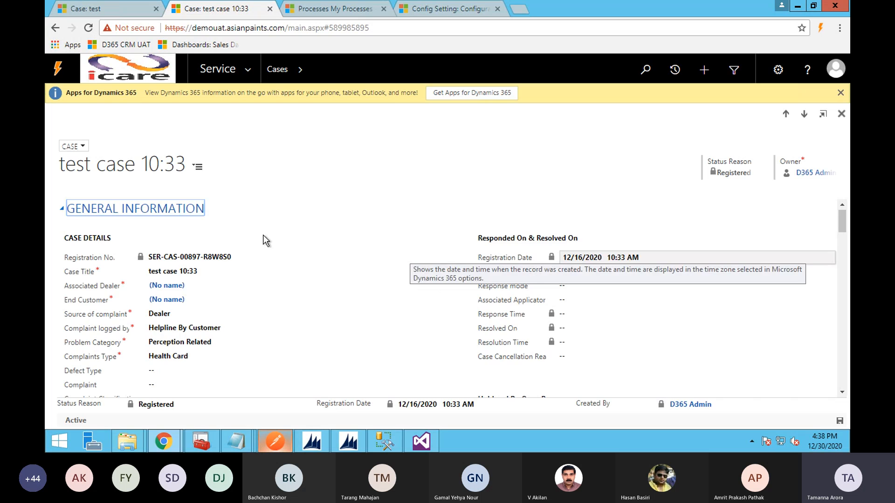
- In the Resolution Provided section, set Resolution Type to Without Compensation, clear the Compensation Type, and save the case
scroll(286, 293, down, 3)
scroll(286, 292, down, 6)
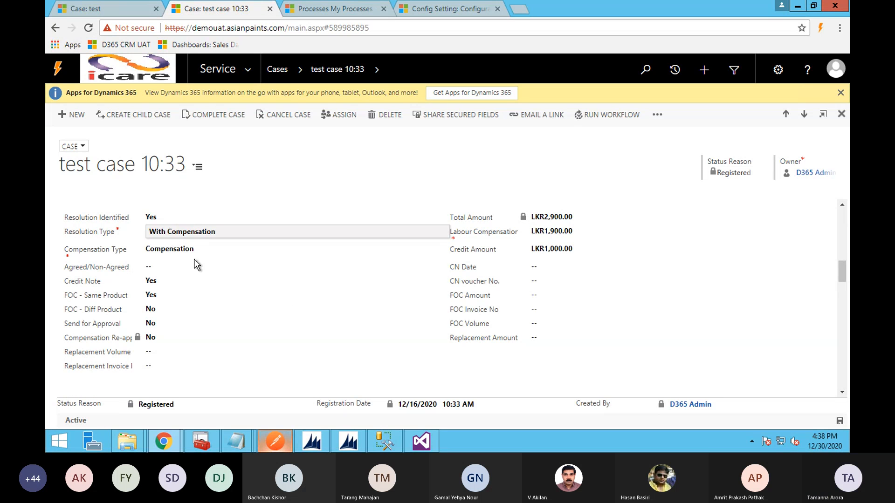
click(178, 238)
click(174, 241)
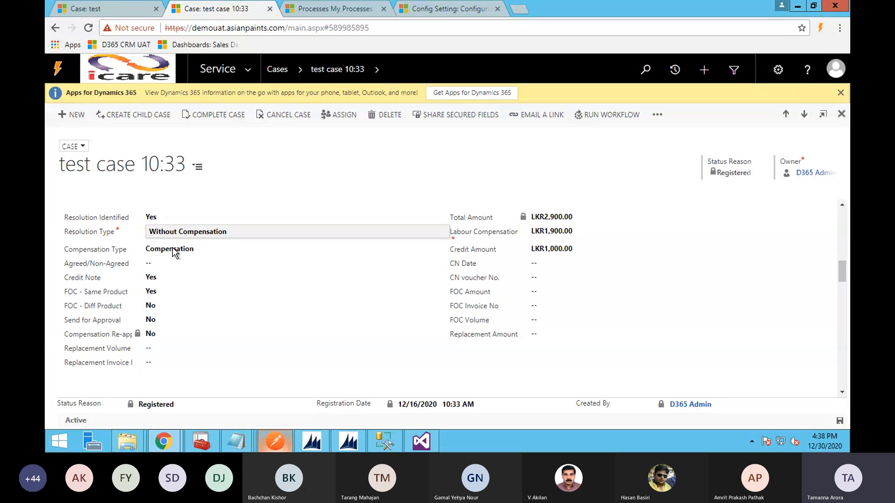
click(171, 252)
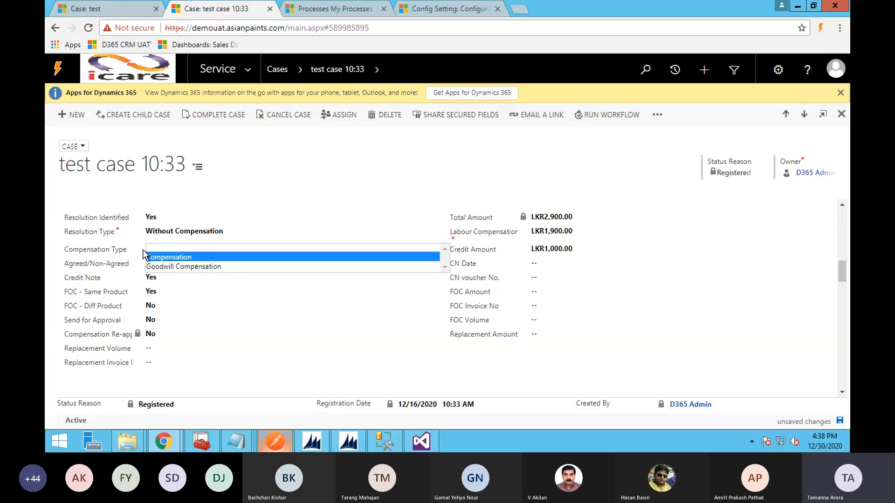
click(179, 247)
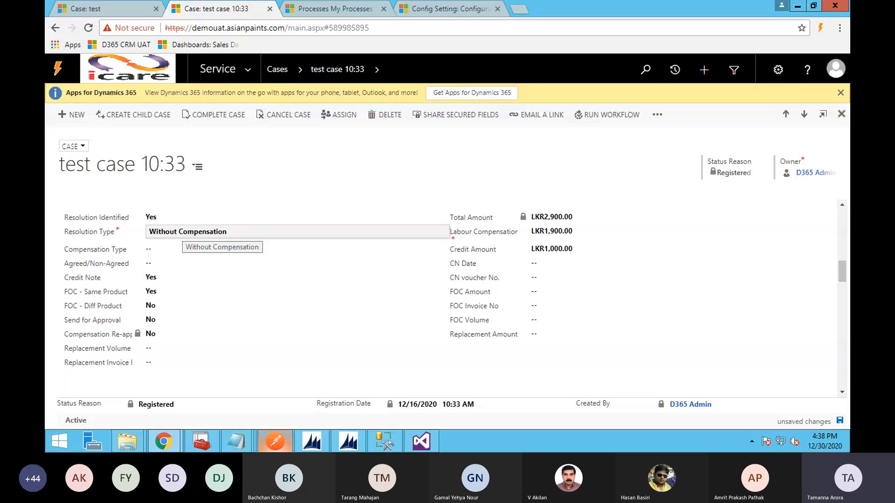
mouse_move(834, 431)
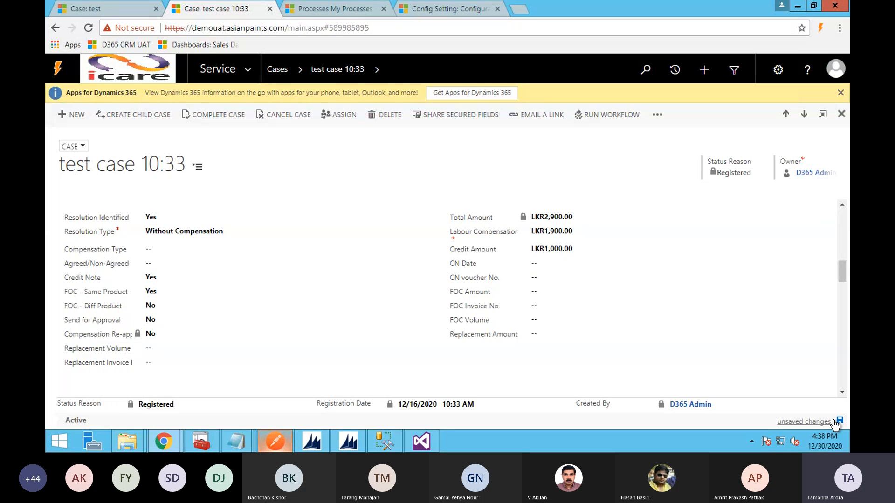
click(838, 422)
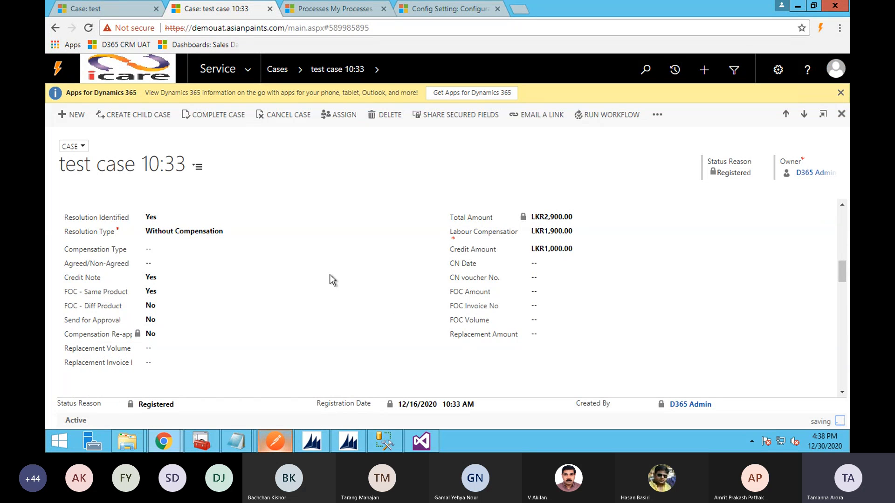
- In the Without Compensation - Resolution details, set Resolution and its confirmation to Yes, and save the case
scroll(326, 278, down, 6)
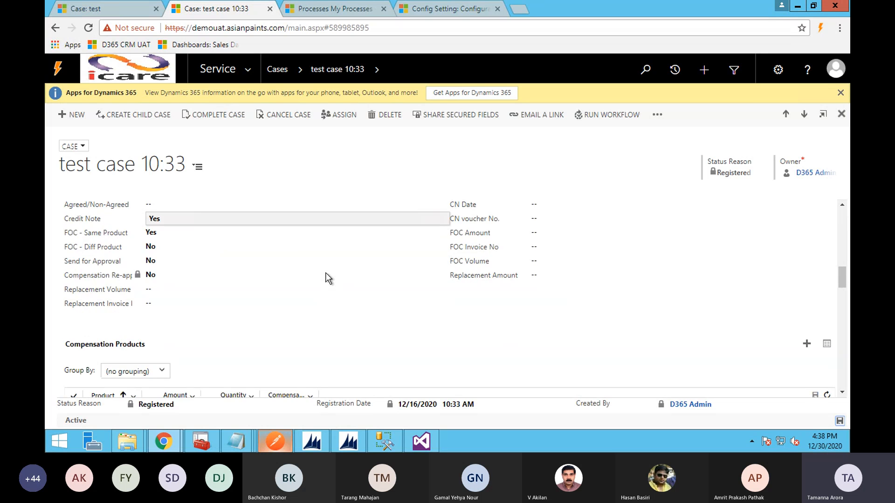
scroll(329, 279, down, 5)
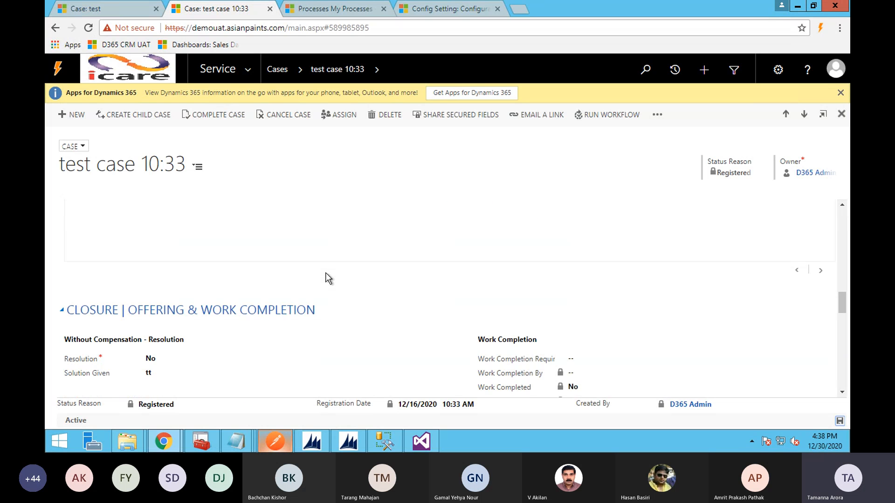
scroll(326, 274, up, 1)
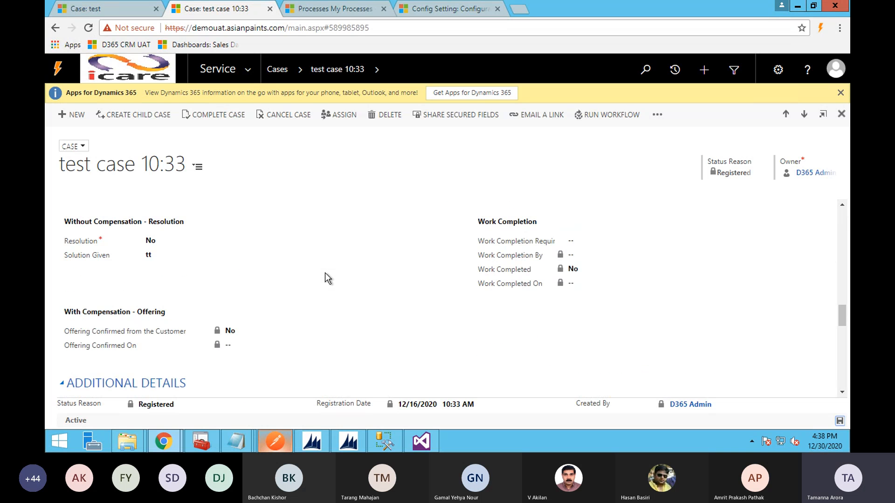
click(165, 239)
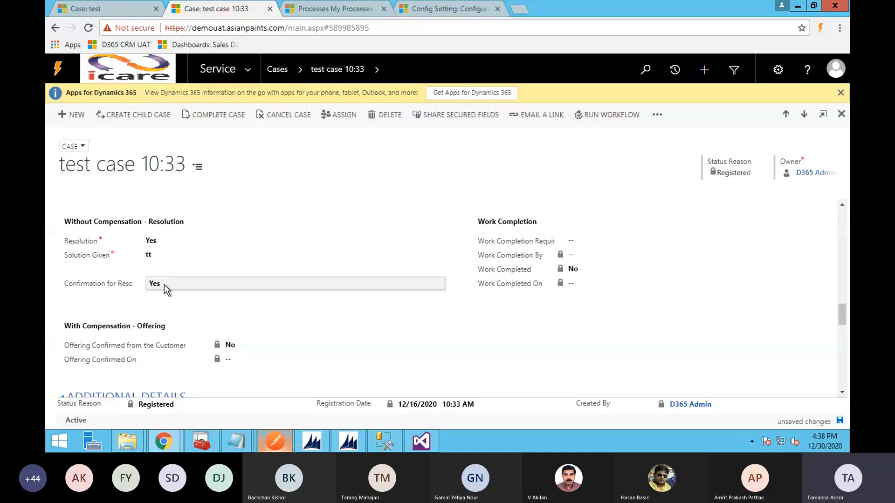
click(840, 421)
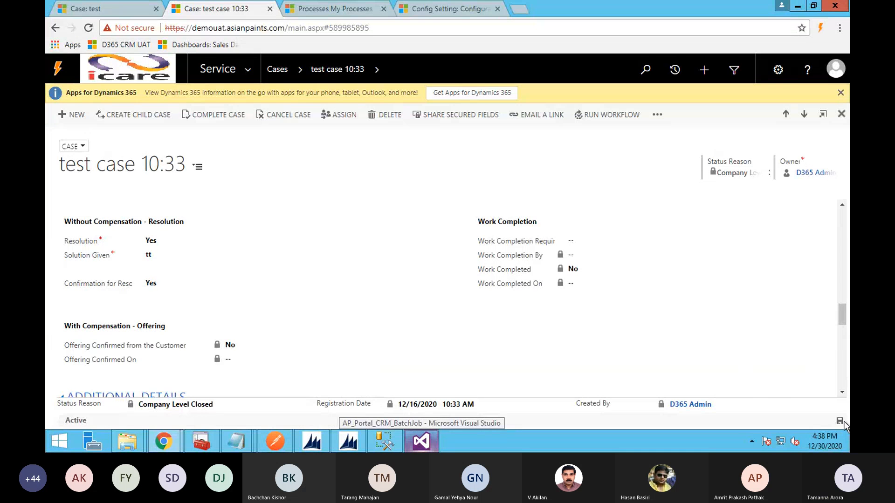
- Examine the case's closure status and additional details, including the company close date, and recheck its resolution provided and general information
scroll(289, 275, down, 2)
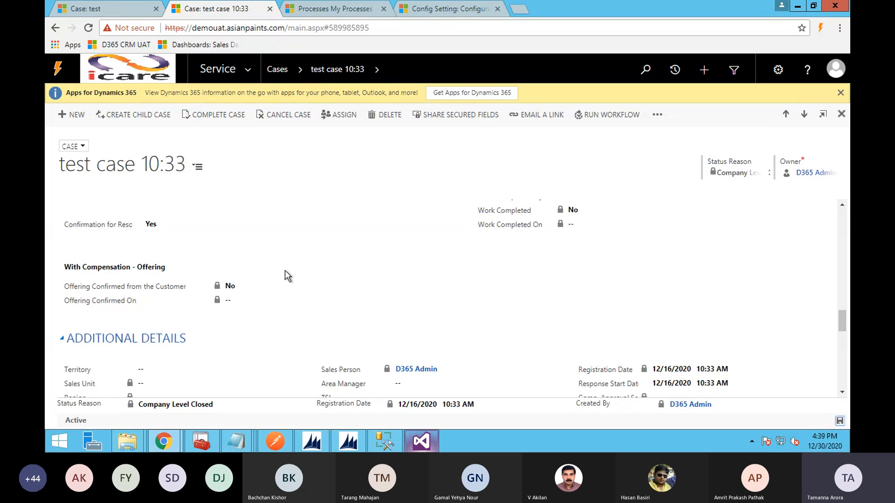
scroll(285, 272, up, 2)
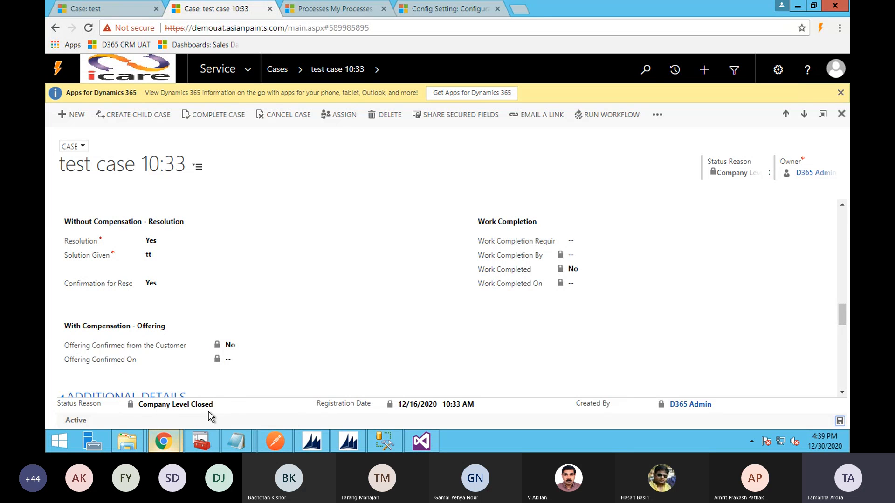
scroll(252, 326, down, 2)
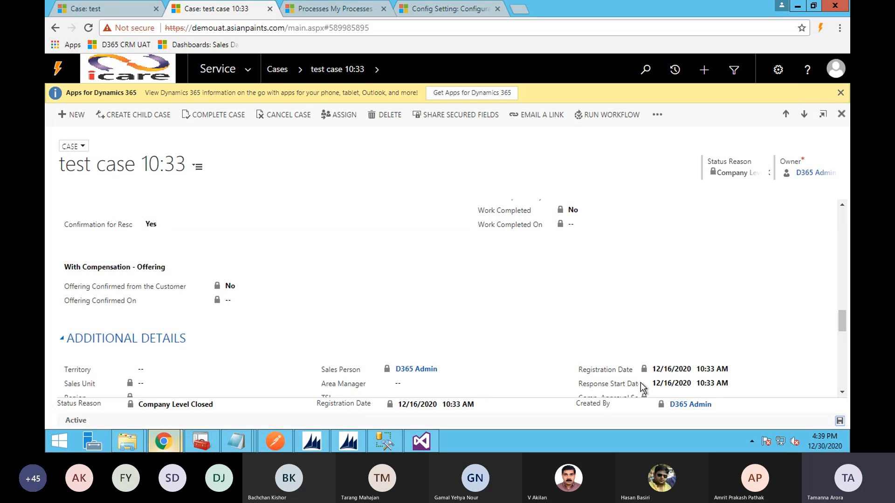
scroll(626, 387, down, 1)
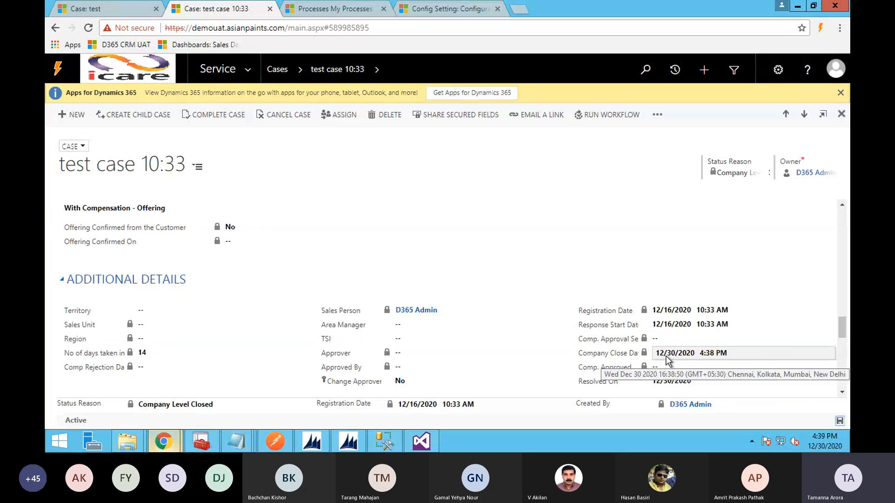
scroll(410, 307, up, 3)
scroll(410, 306, up, 5)
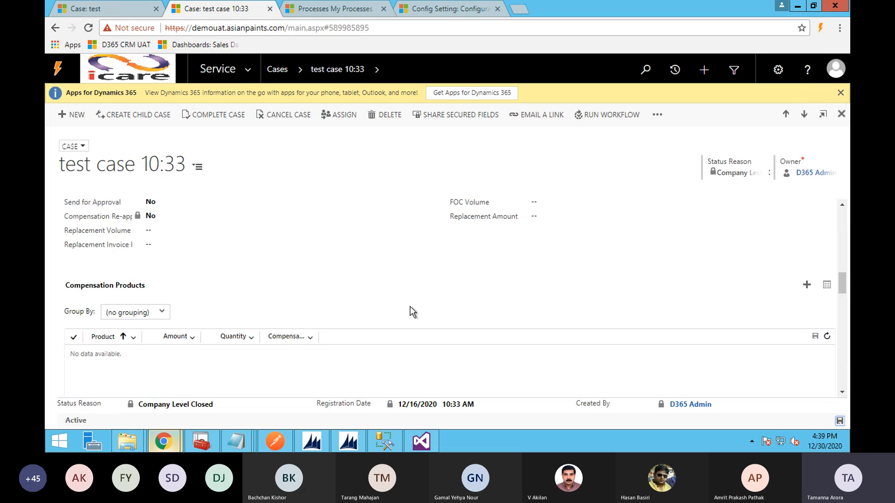
scroll(335, 273, up, 3)
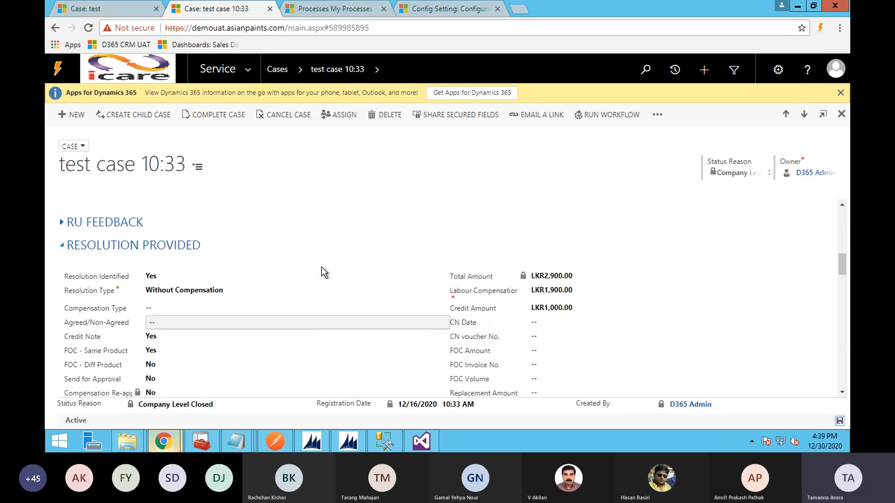
scroll(325, 273, up, 8)
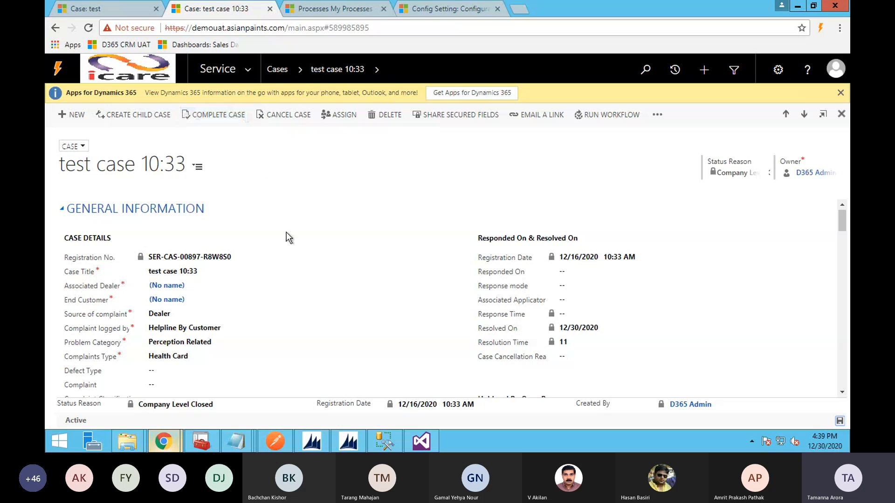
- Examine the case's NPS details, and recheck its additional details and the resolution provided
scroll(287, 233, down, 15)
scroll(286, 238, down, 10)
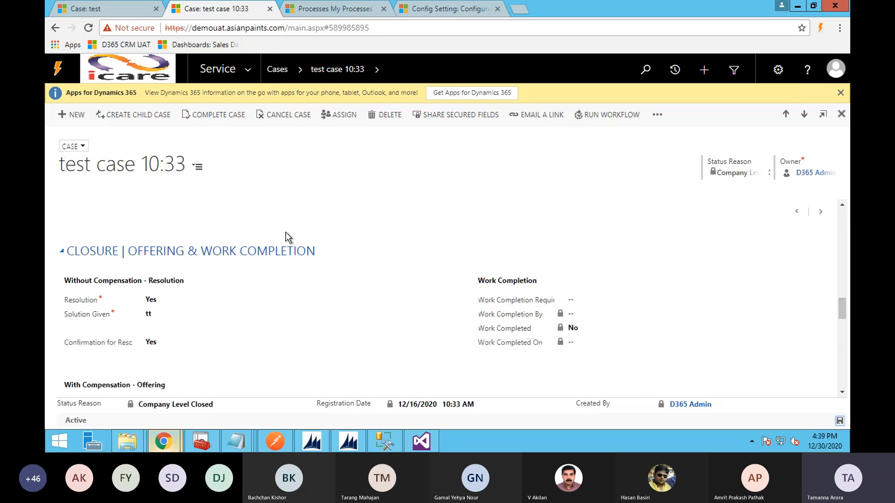
scroll(241, 342, down, 1)
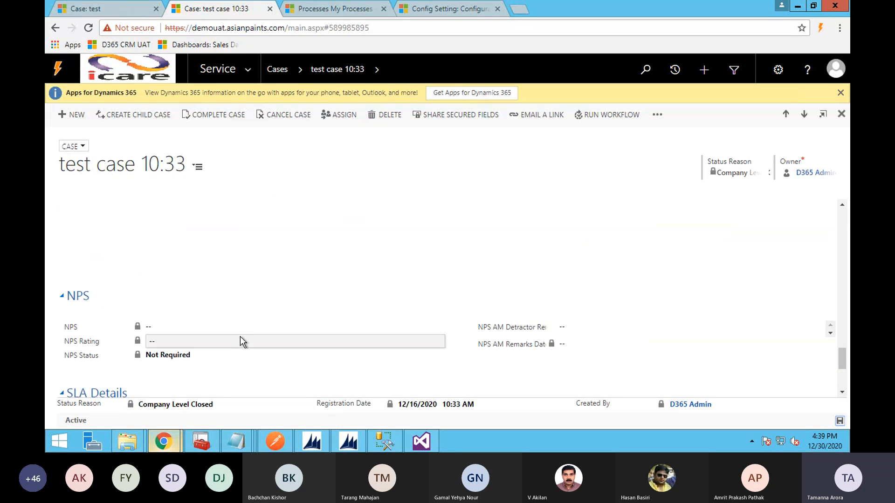
scroll(202, 347, up, 15)
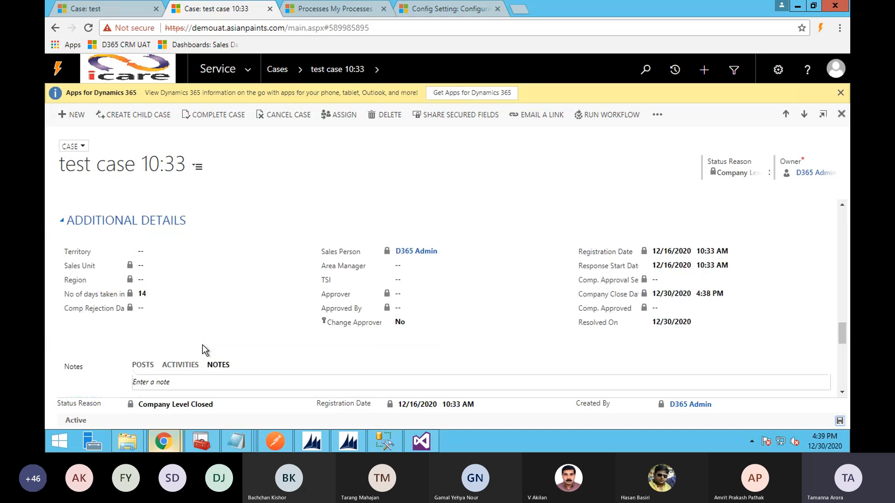
scroll(202, 344, up, 4)
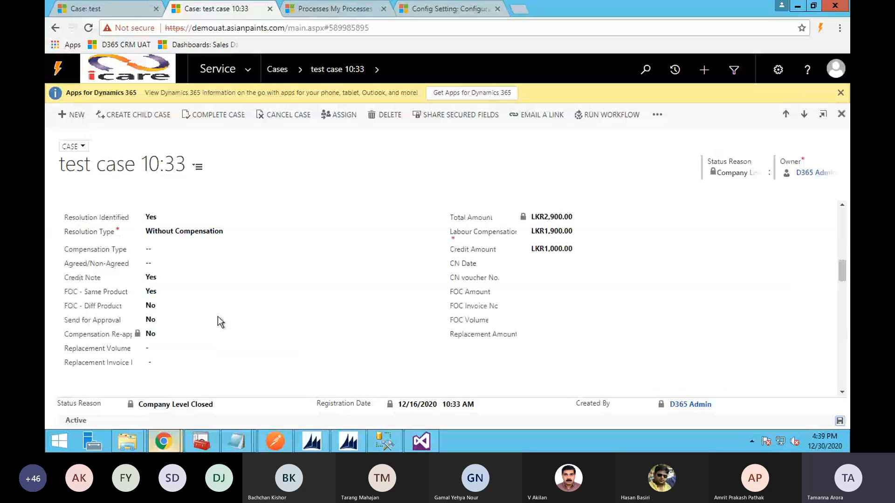
- Examine the case's resolution provided, additional details and NPS status
scroll(206, 300, up, 3)
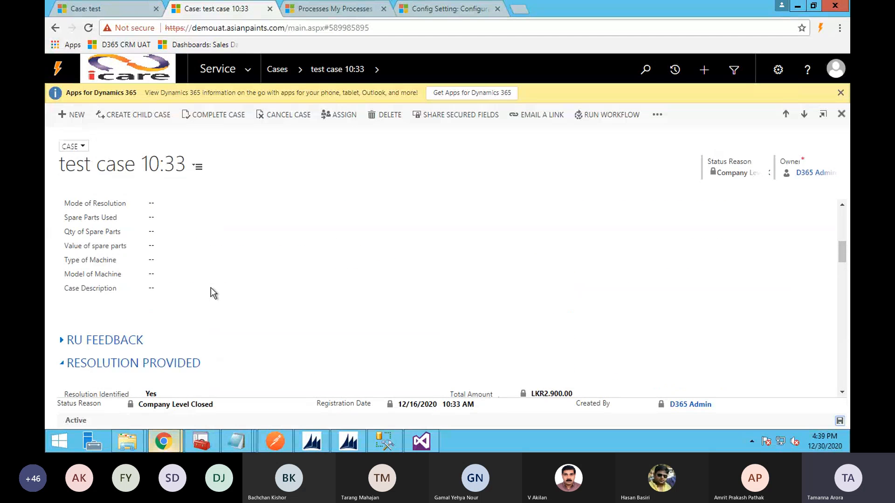
scroll(176, 246, up, 1)
scroll(176, 247, down, 5)
scroll(177, 247, down, 8)
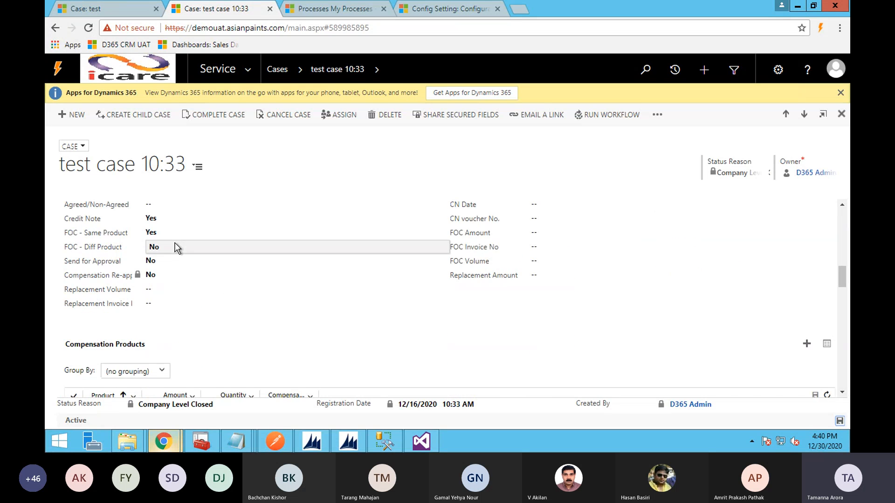
scroll(177, 247, down, 10)
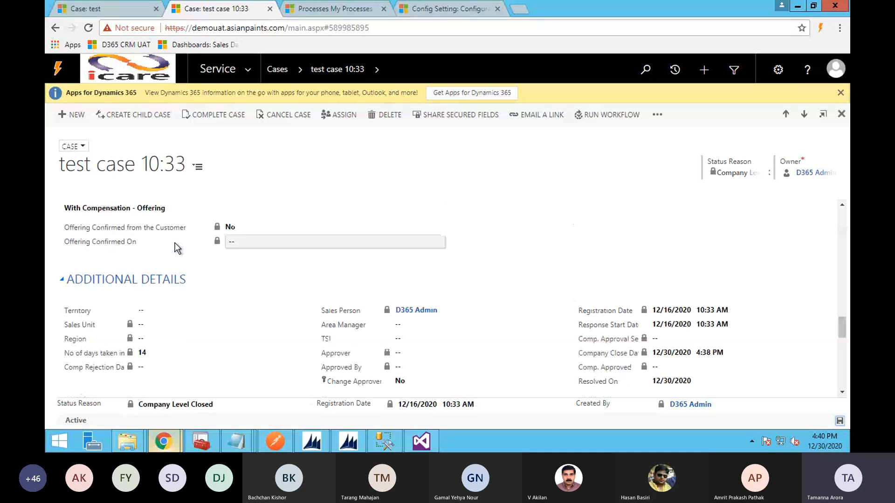
scroll(177, 247, down, 5)
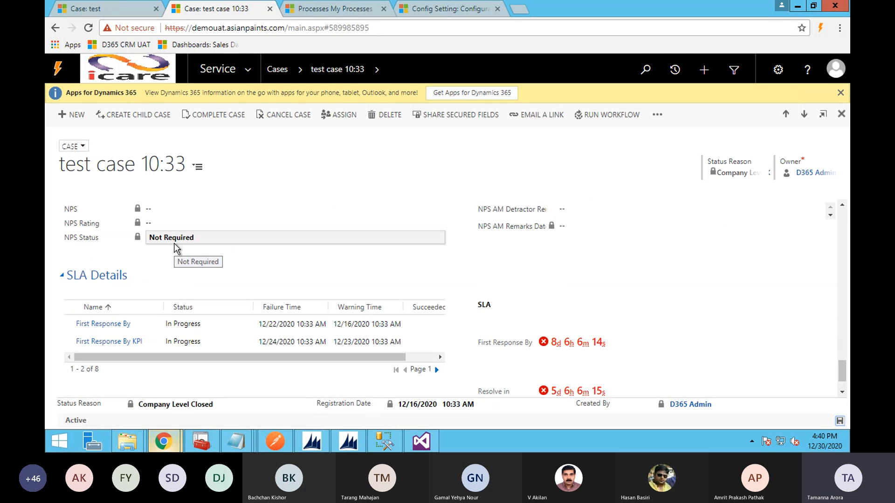
scroll(182, 243, up, 1)
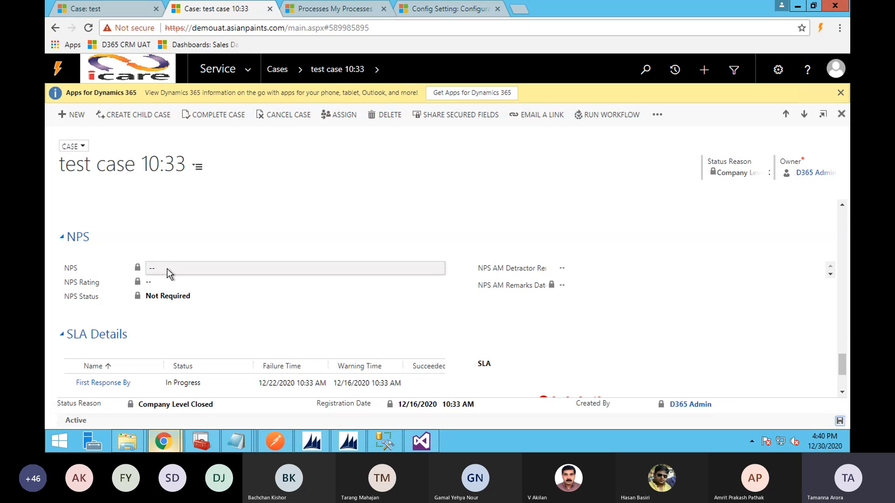
- Recheck the closure offering, compensation products and case details, and briefly expand the RU Feedback section
scroll(167, 269, up, 8)
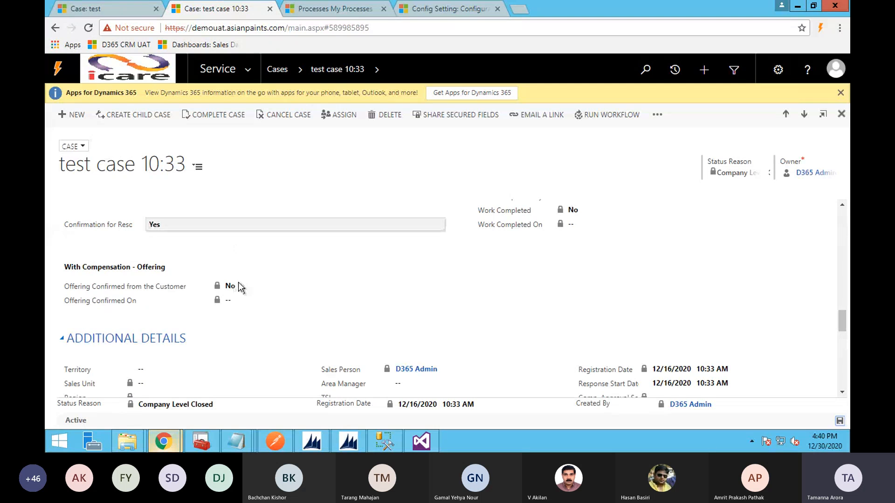
scroll(239, 287, up, 6)
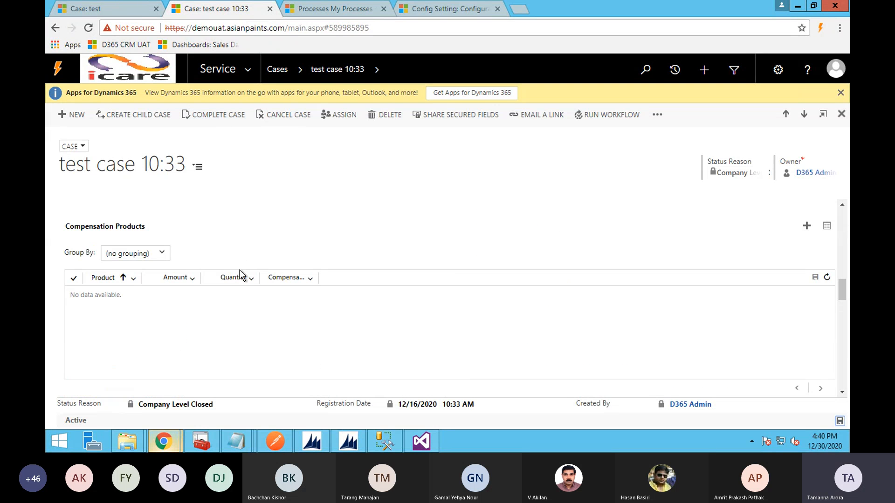
scroll(240, 272, up, 3)
scroll(240, 270, up, 10)
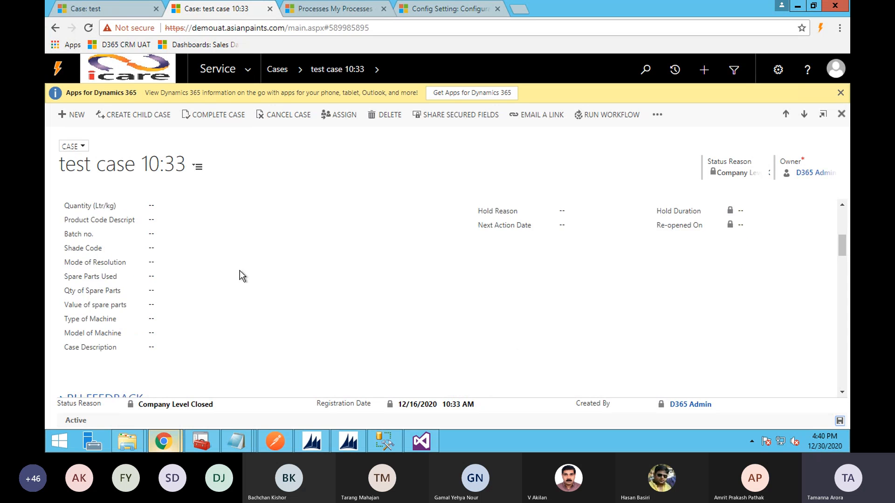
scroll(240, 271, down, 10)
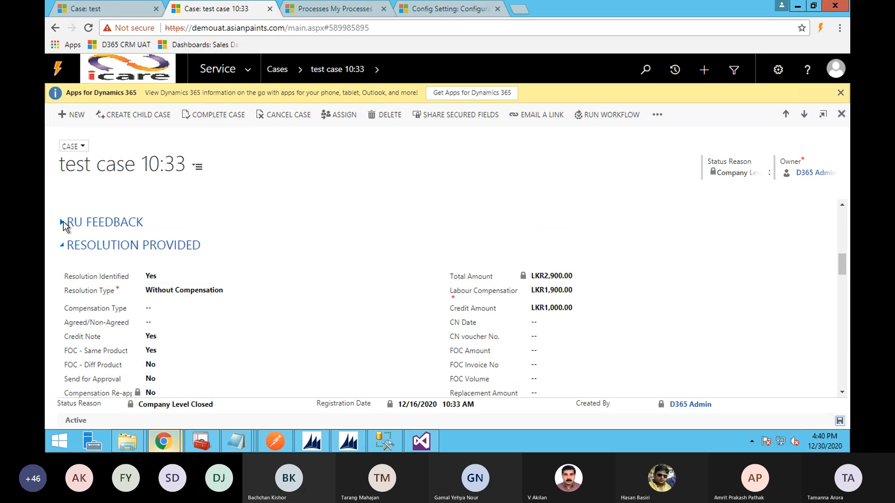
click(64, 225)
click(63, 225)
scroll(267, 223, up, 1)
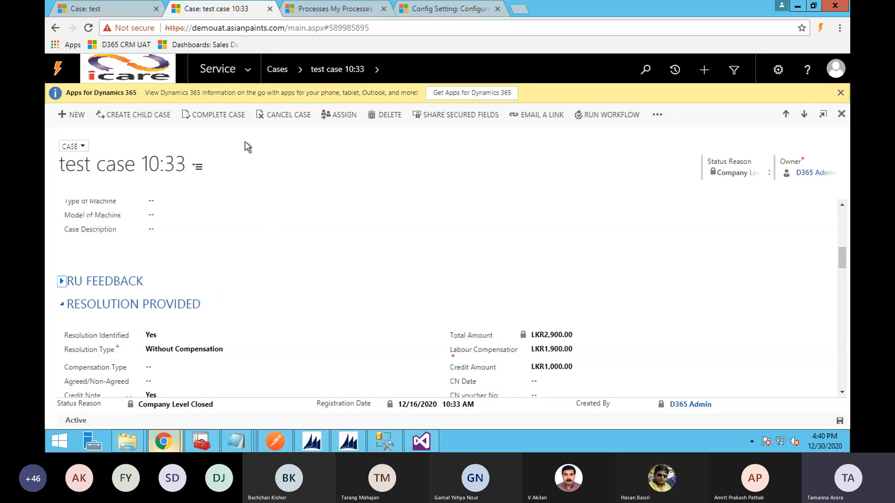
click(222, 115)
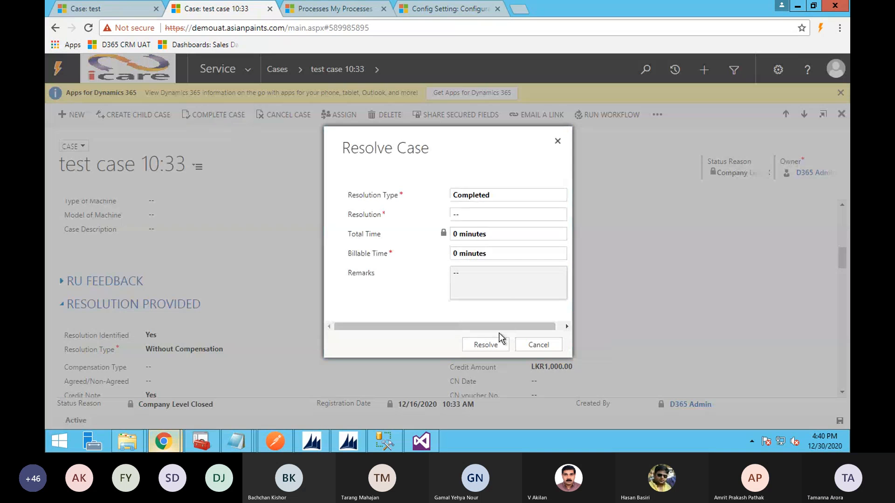
click(471, 216)
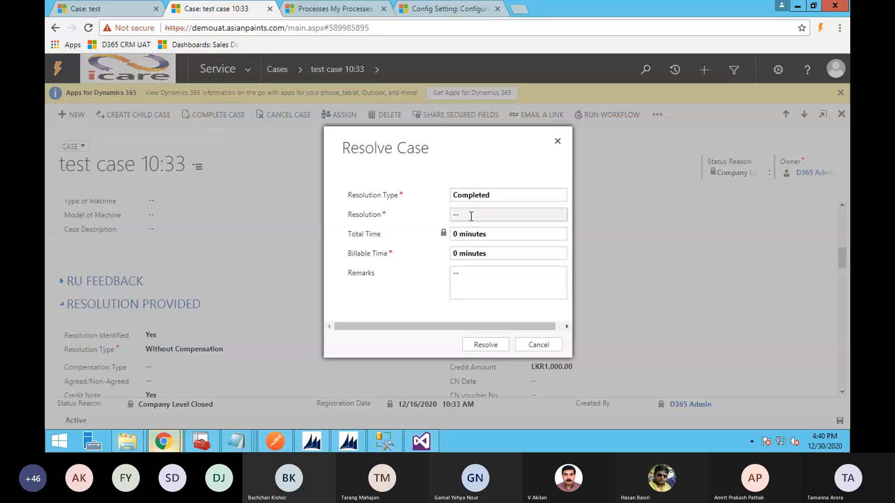
text(tet)
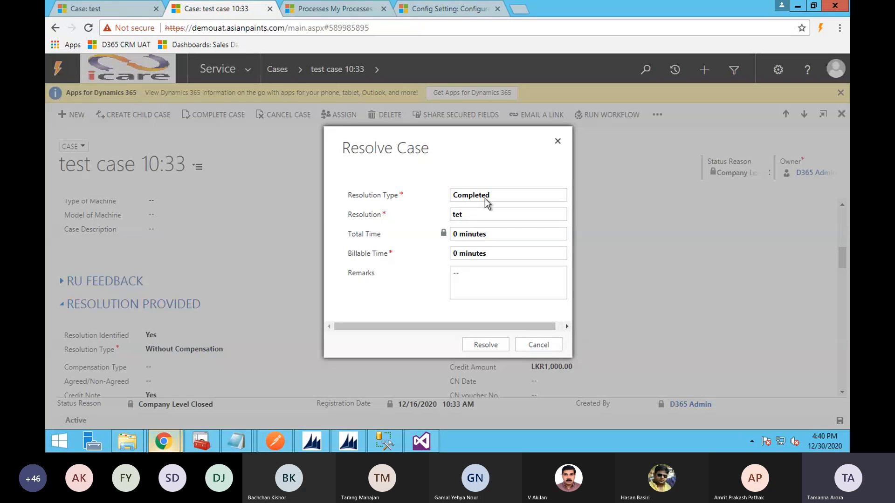
click(557, 142)
- In the case's Additional Details, set Change Approver to Yes
scroll(276, 273, down, 10)
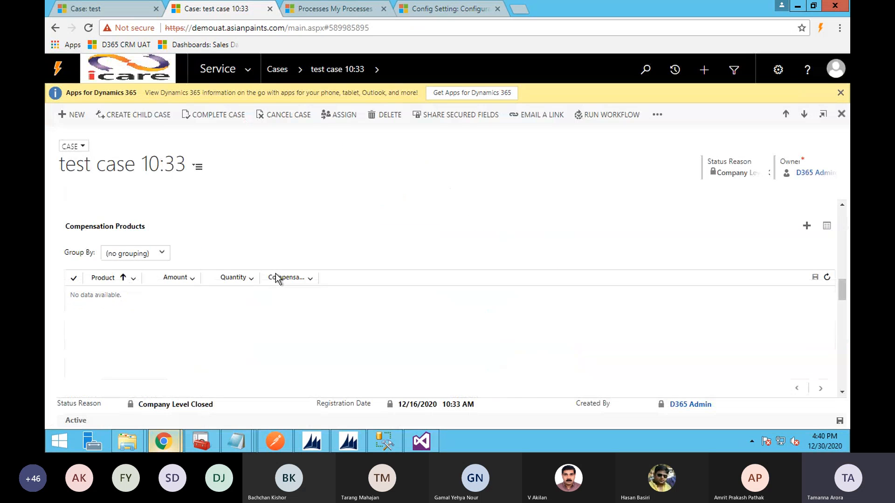
scroll(276, 275, down, 4)
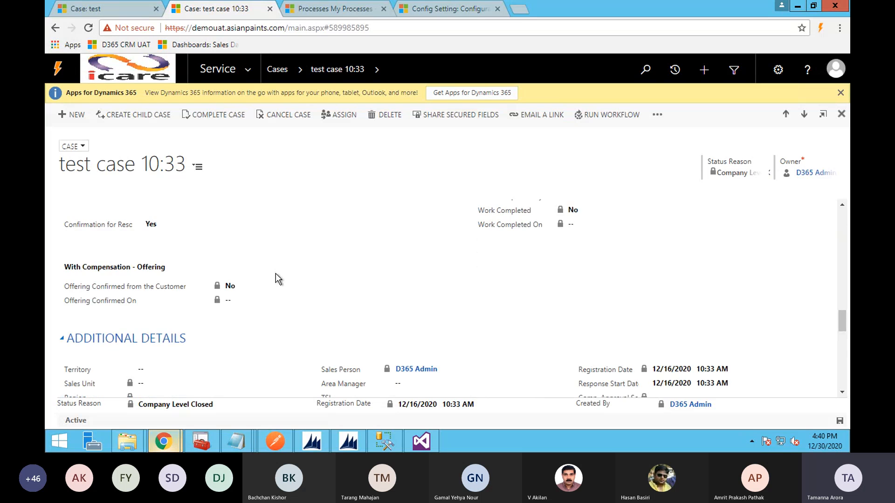
scroll(276, 273, down, 1)
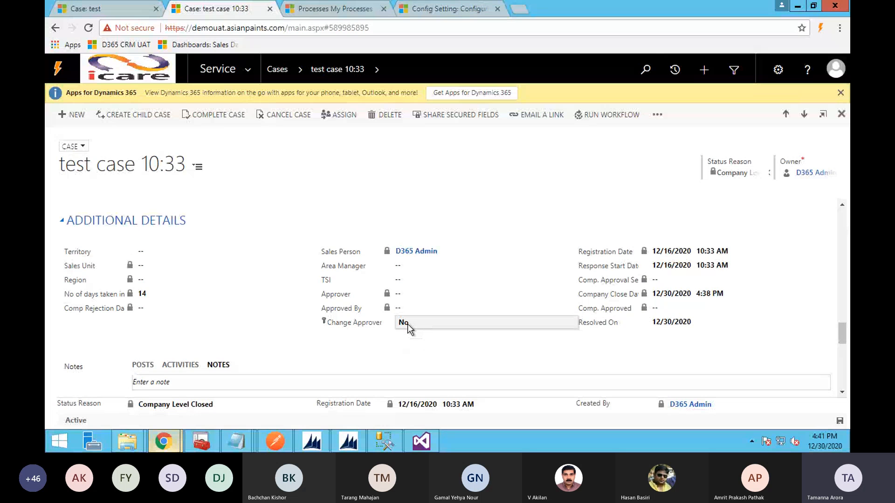
click(407, 323)
click(402, 325)
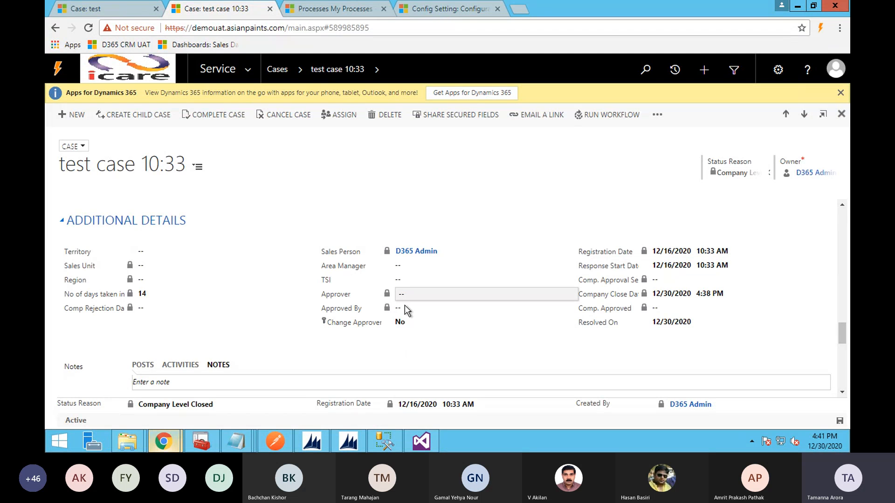
click(405, 328)
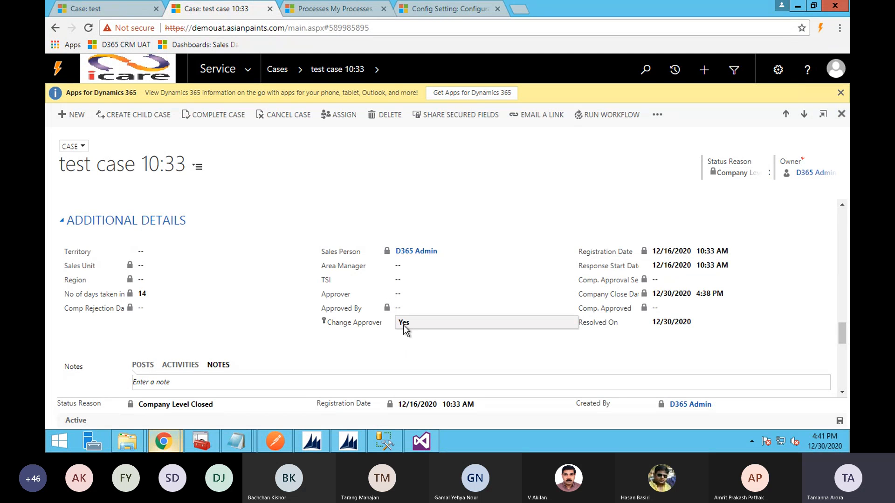
- Choose the fifth person suggested in the lookup as the case's Approver, and save the case
click(405, 296)
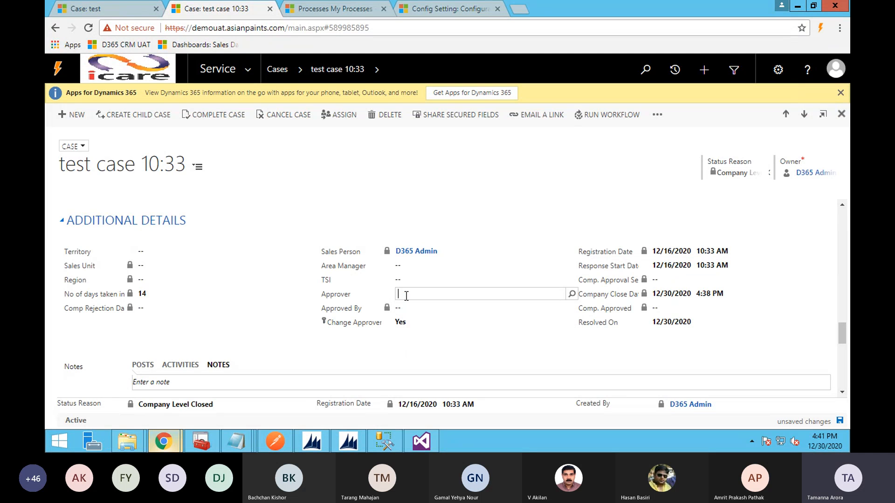
click(572, 295)
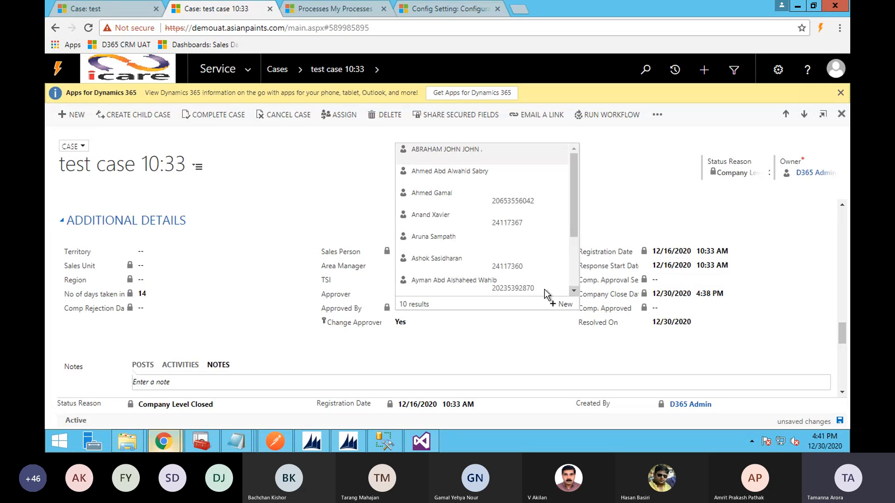
click(417, 237)
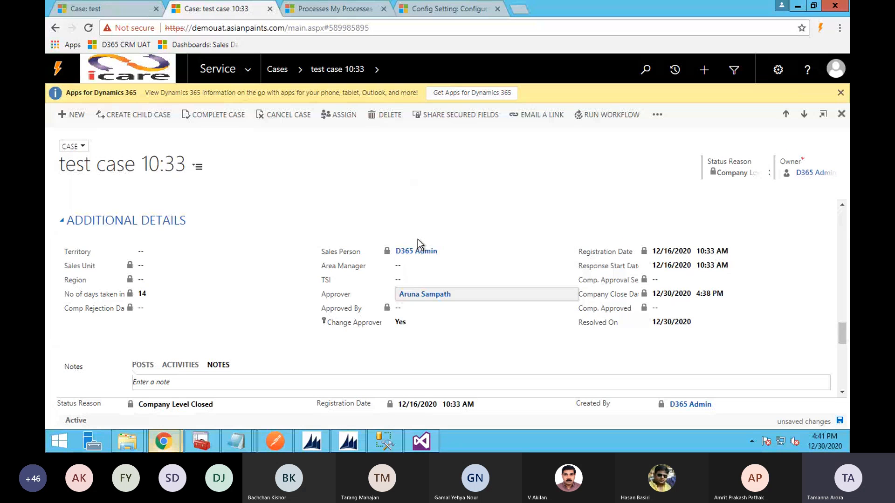
click(468, 327)
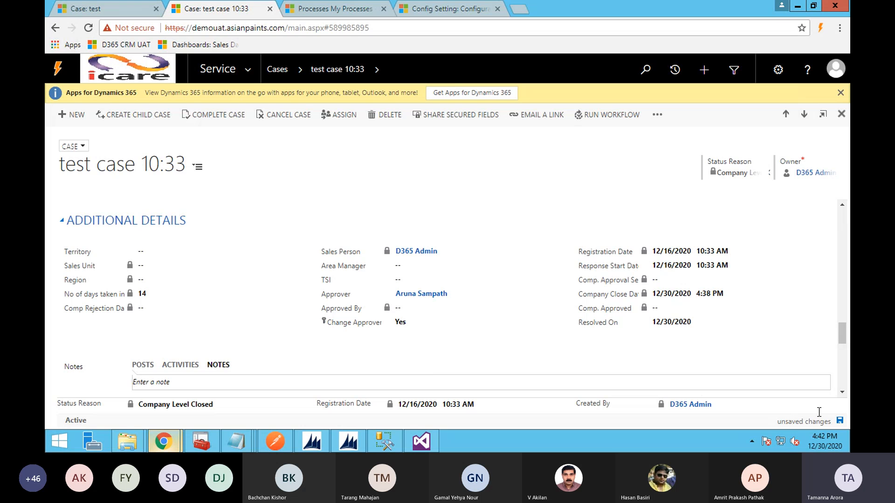
click(840, 421)
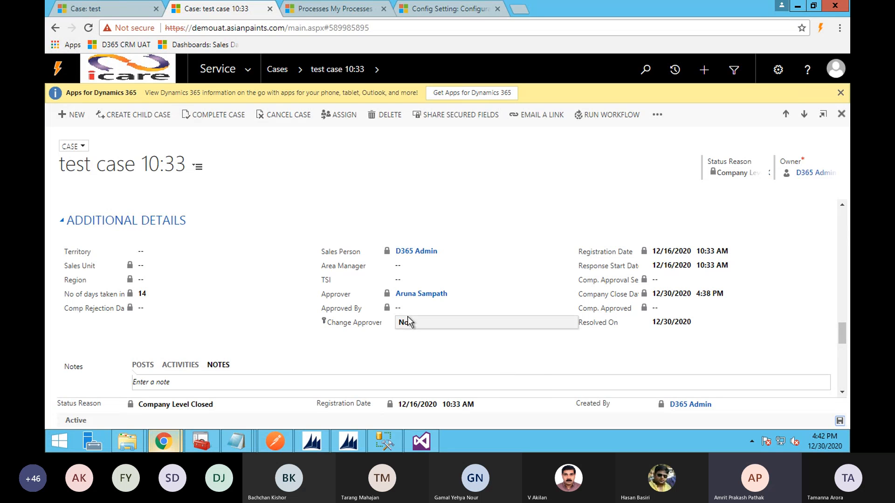
- Examine the case from its closure and work completion details back through the resolution provided to the general information
scroll(408, 322, down, 1)
scroll(408, 322, up, 1)
scroll(408, 321, up, 4)
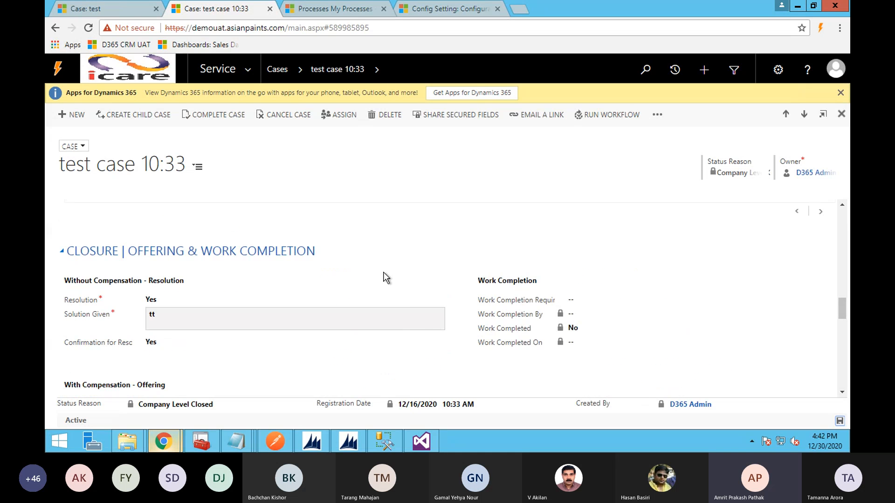
scroll(382, 272, up, 1)
scroll(382, 272, up, 2)
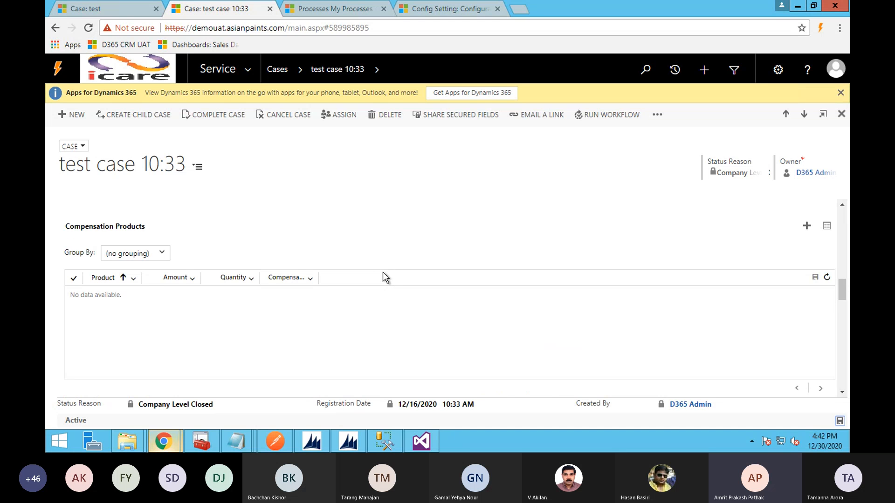
scroll(382, 272, up, 4)
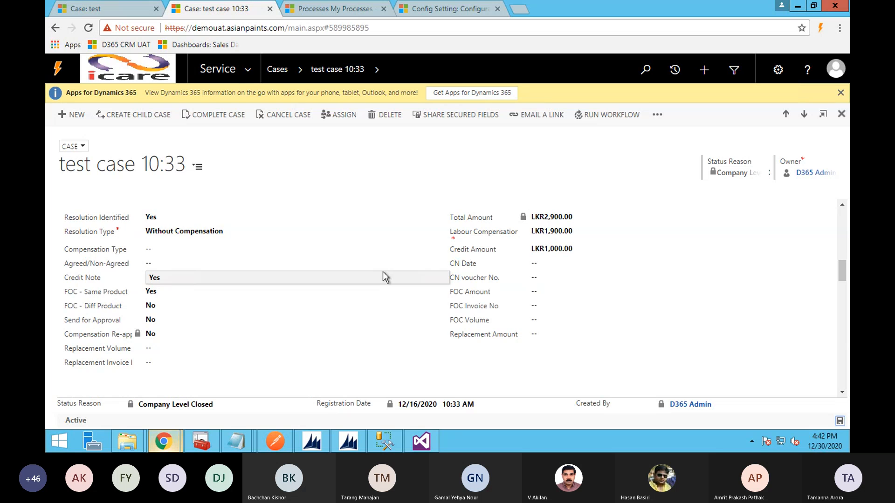
scroll(382, 273, up, 3)
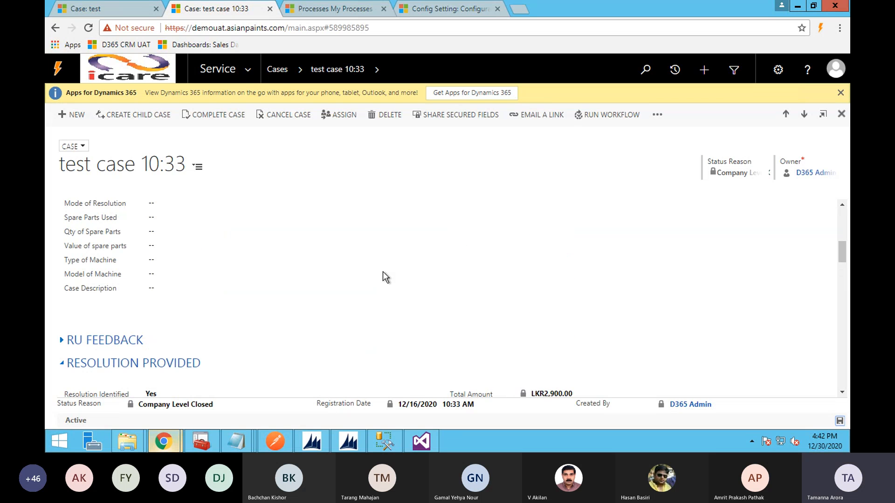
scroll(383, 272, up, 2)
scroll(385, 277, up, 2)
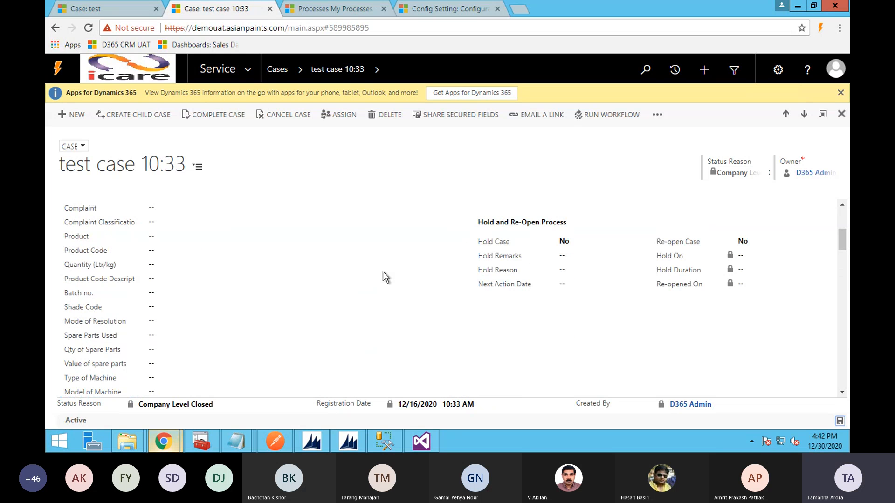
scroll(382, 271, up, 4)
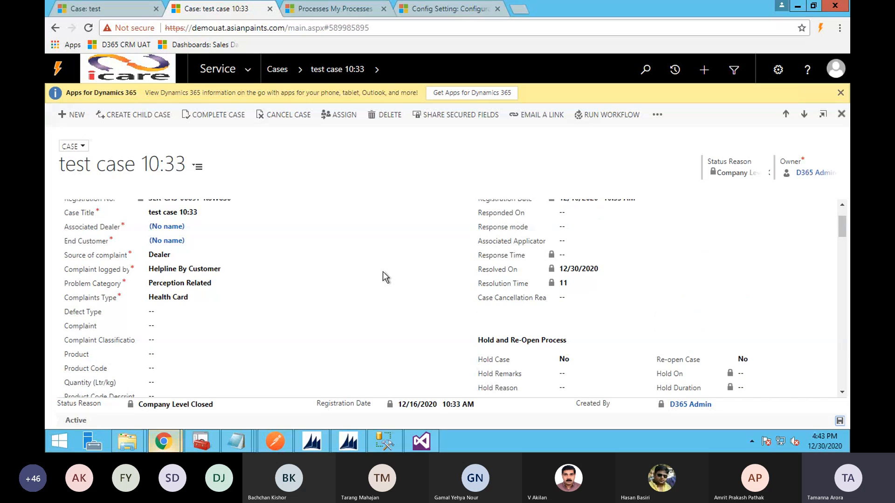
scroll(382, 271, up, 2)
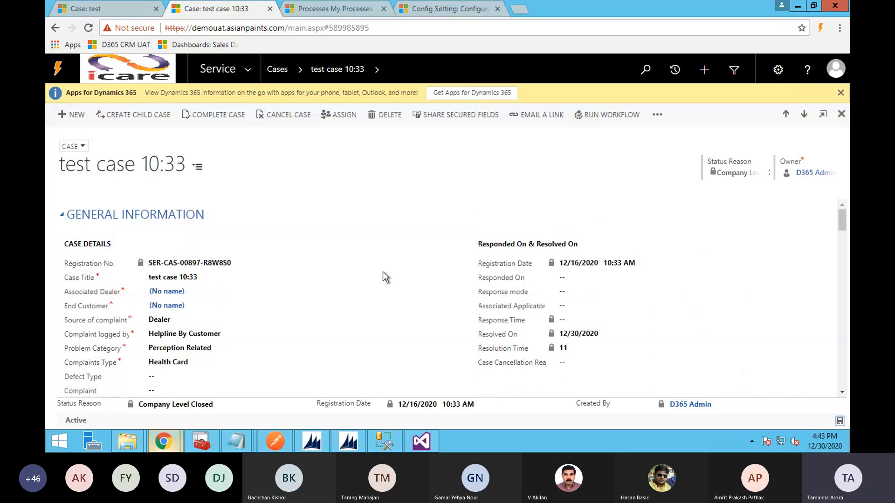
- Review the hold and re-open fields, resolution provided, closure details, and the approver in the additional details
scroll(382, 271, down, 6)
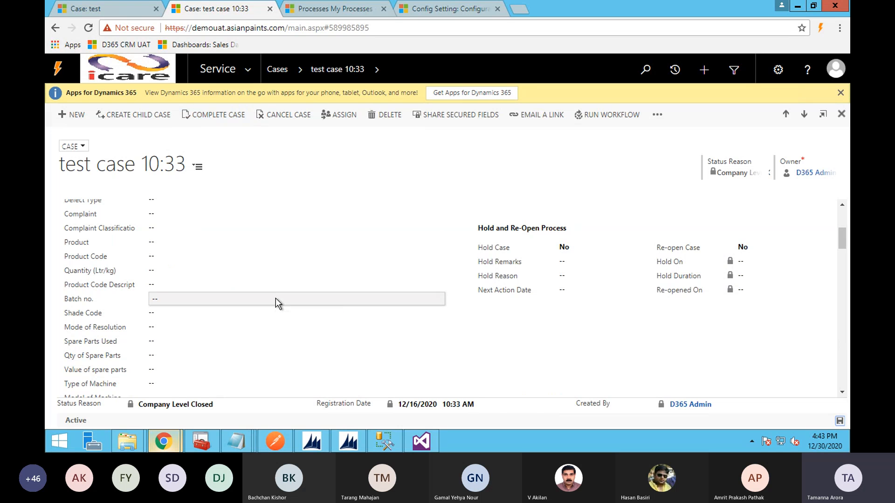
scroll(276, 298, down, 2)
scroll(276, 298, down, 2)
scroll(275, 298, down, 2)
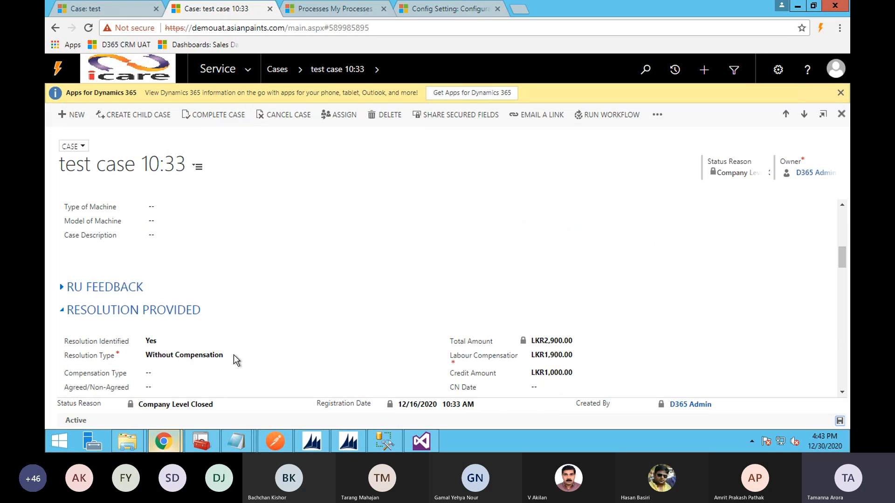
scroll(231, 377, down, 2)
scroll(230, 378, down, 2)
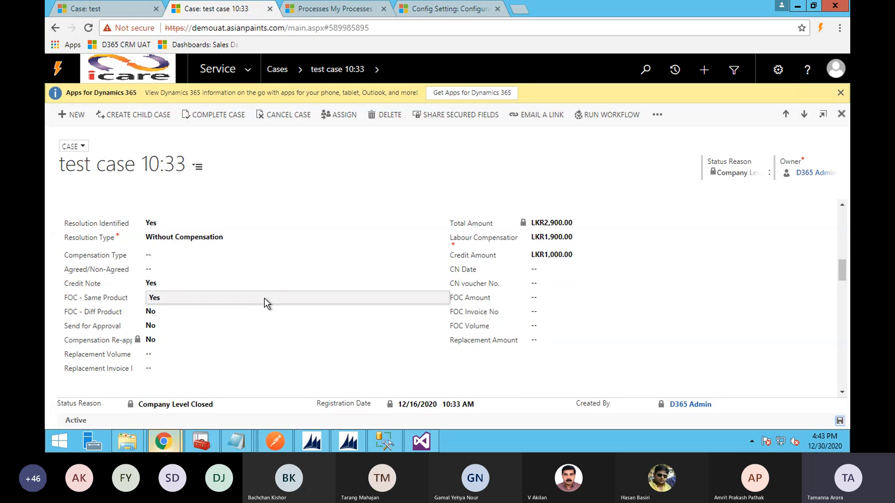
scroll(265, 299, down, 2)
scroll(264, 298, down, 12)
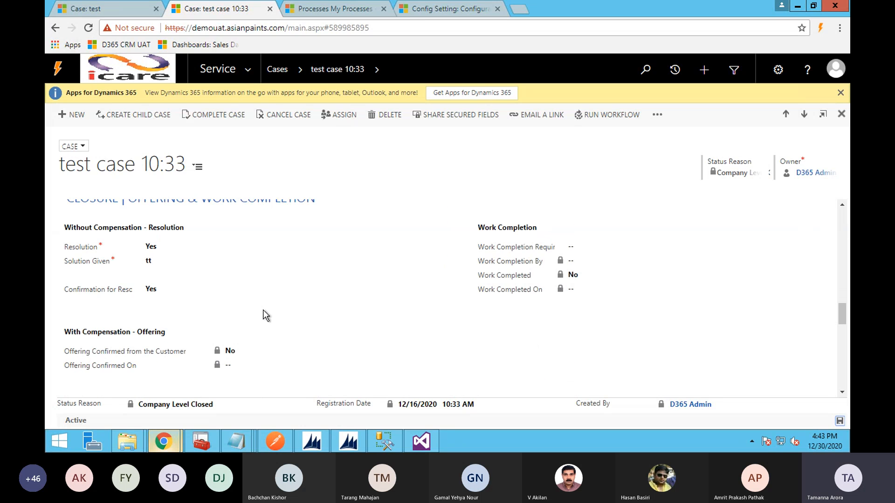
scroll(264, 312, down, 2)
scroll(258, 333, down, 2)
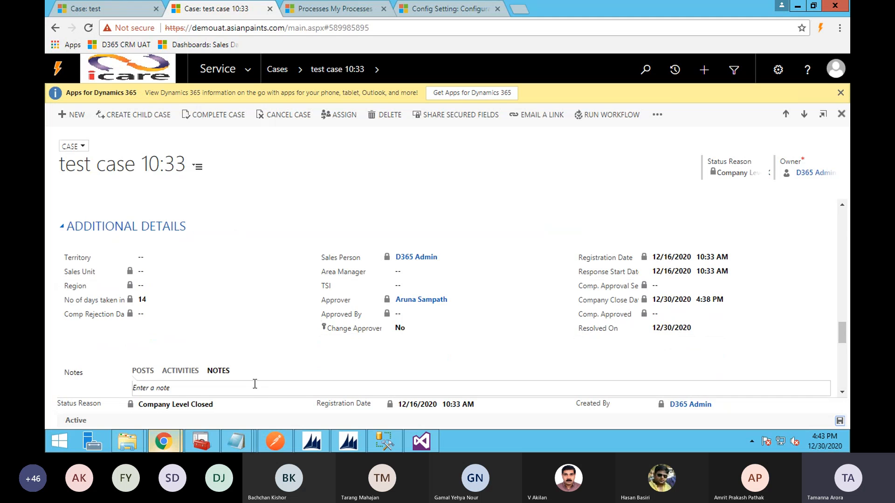
- Set the case's Responded On date to 12/31/2020 in the general information and save the case
scroll(254, 373, down, 4)
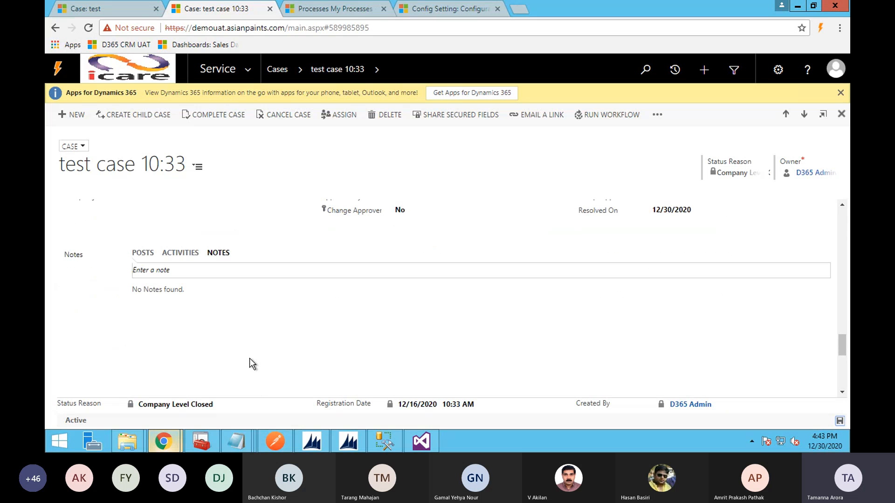
scroll(250, 359, down, 1)
scroll(250, 359, up, 6)
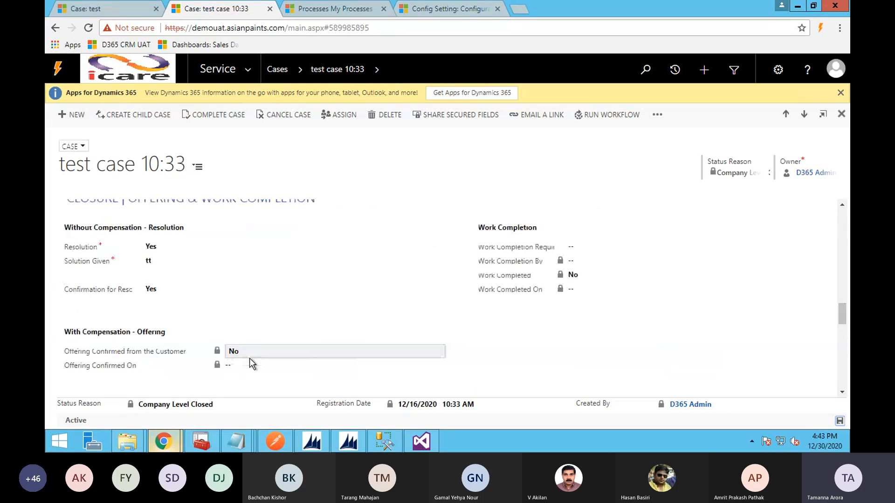
scroll(295, 329, up, 5)
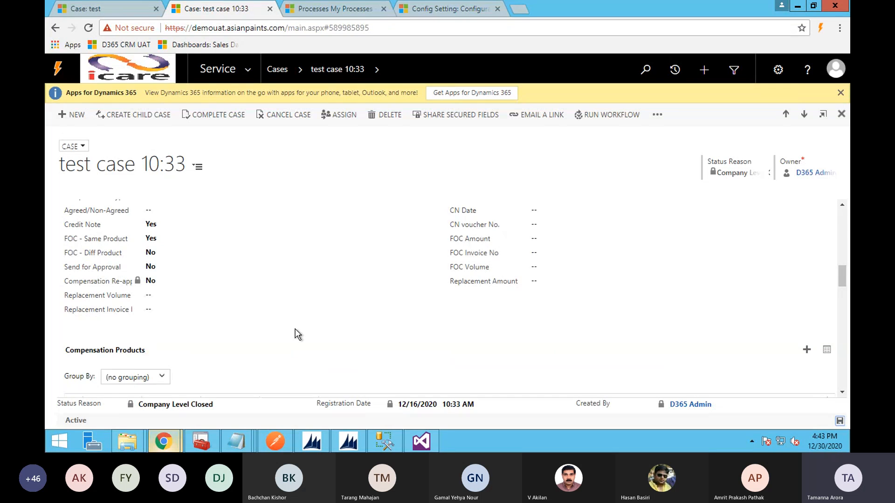
scroll(295, 329, up, 10)
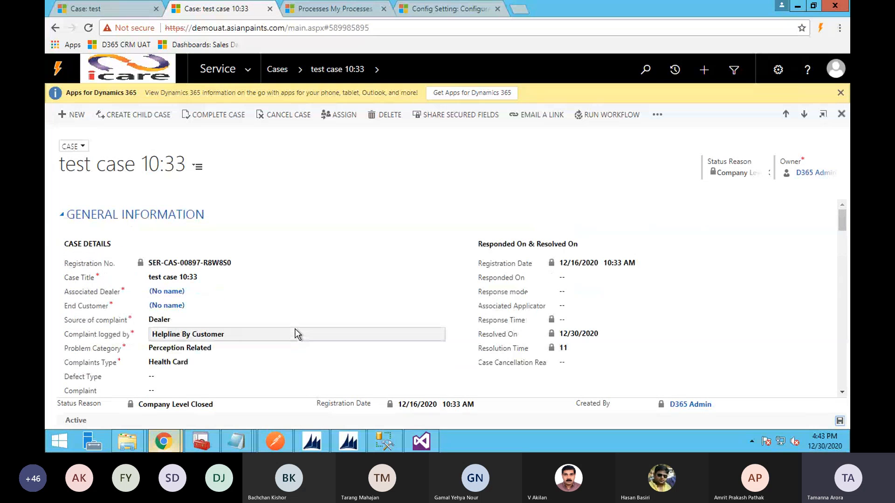
click(572, 277)
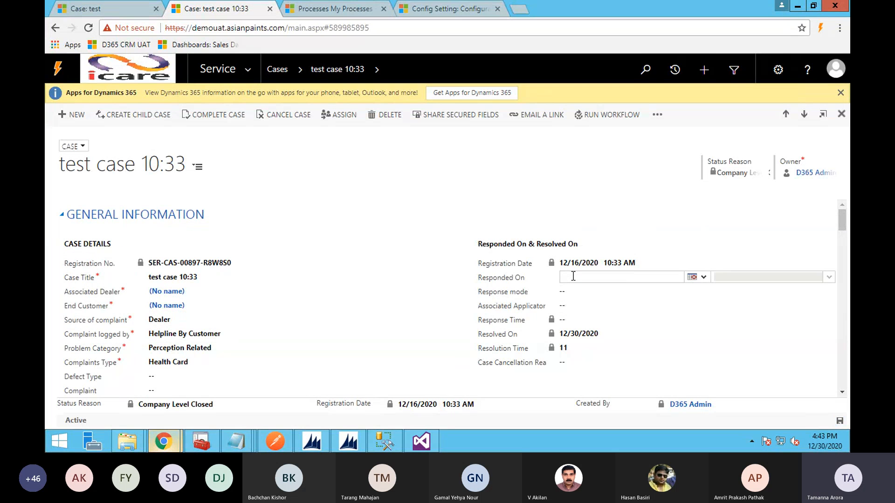
click(704, 277)
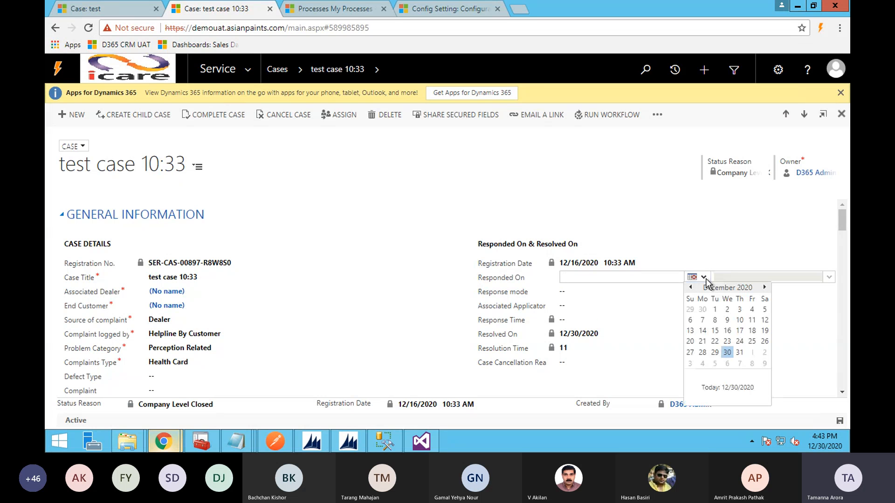
click(741, 353)
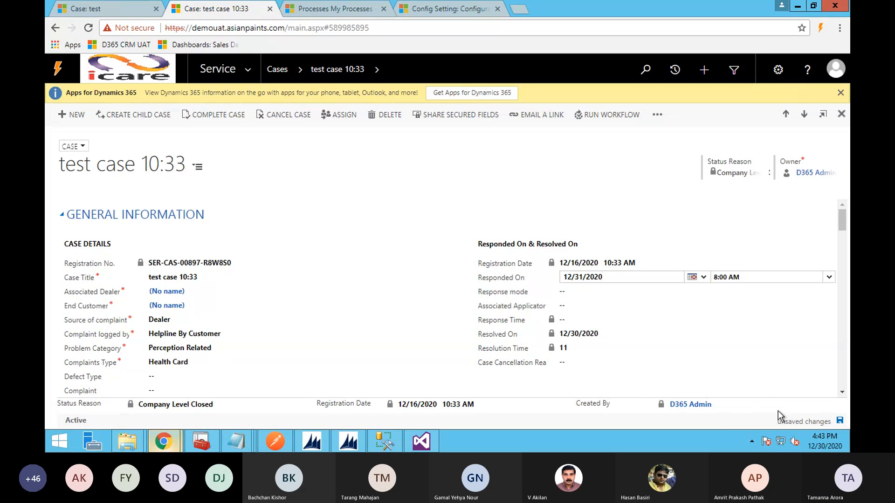
click(840, 421)
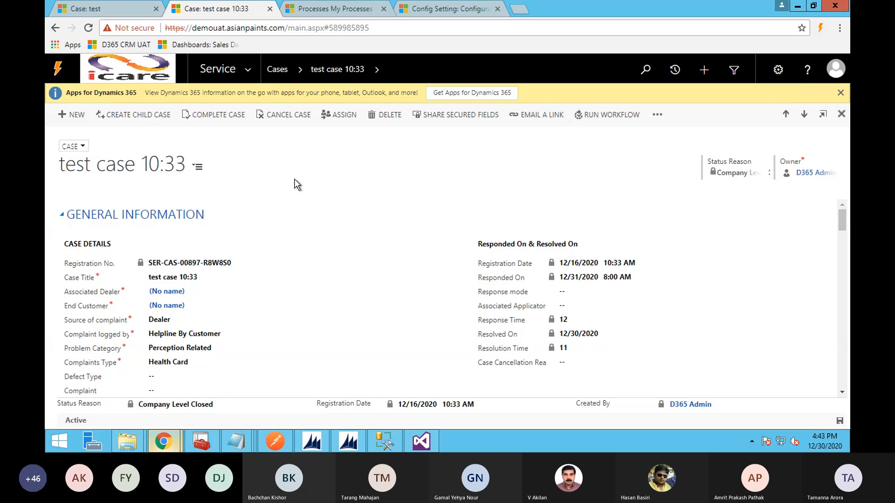
- Complete the case with resolution type Completed, entering "test" as both the resolution and the remarks
click(213, 115)
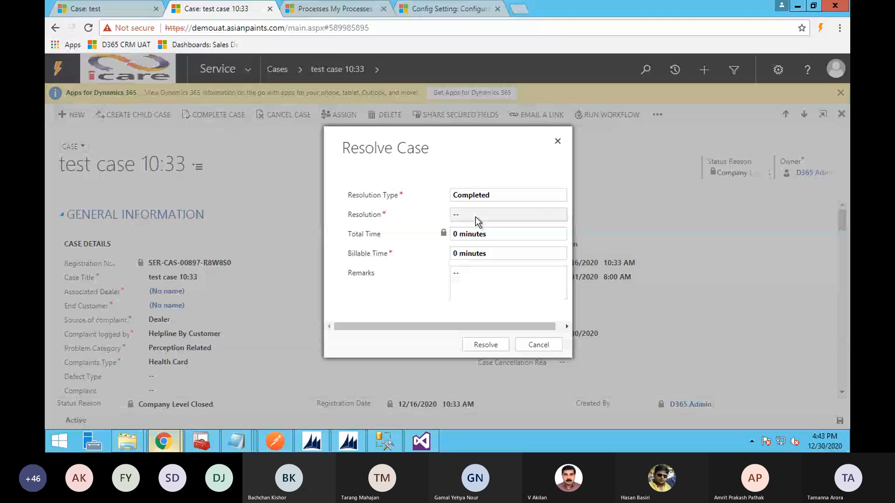
click(477, 215)
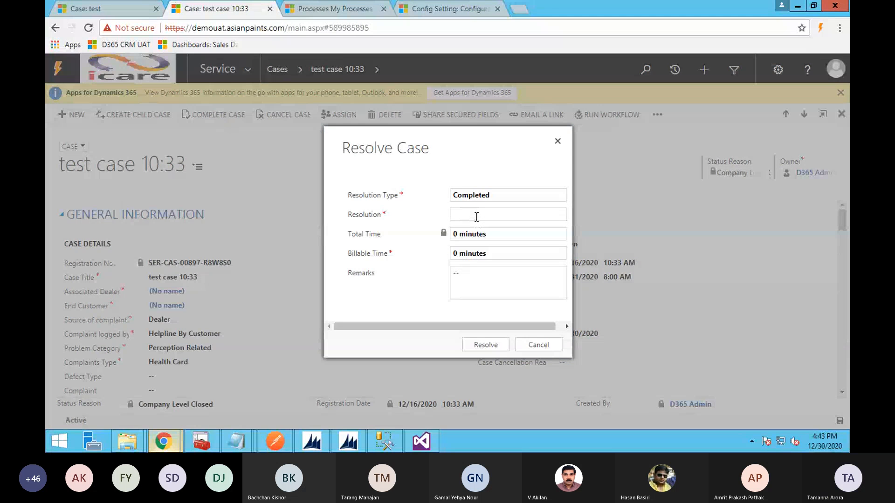
text(test)
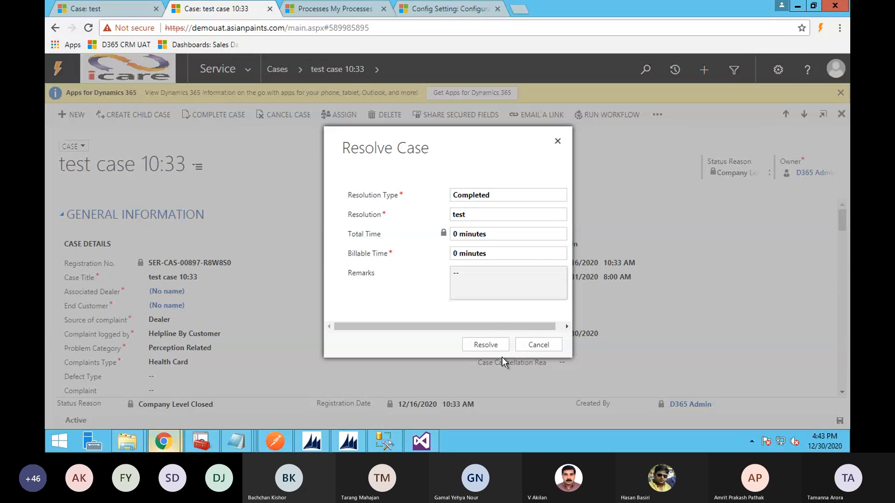
click(467, 282)
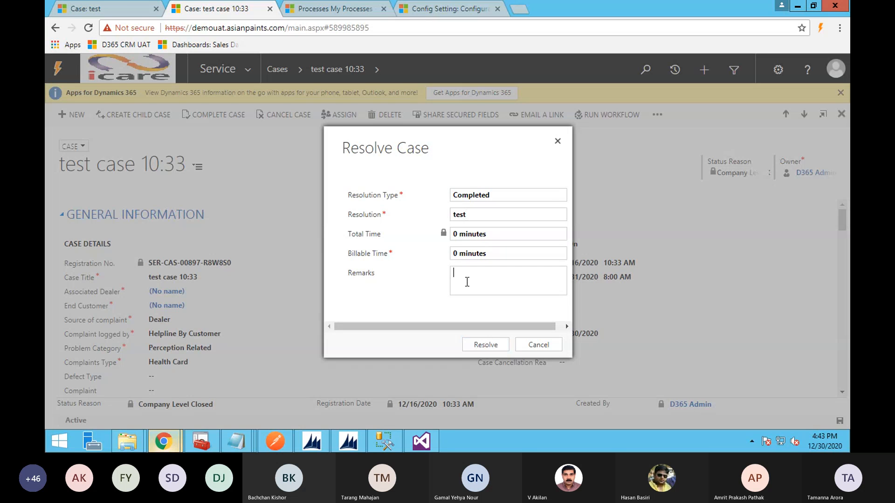
text(test)
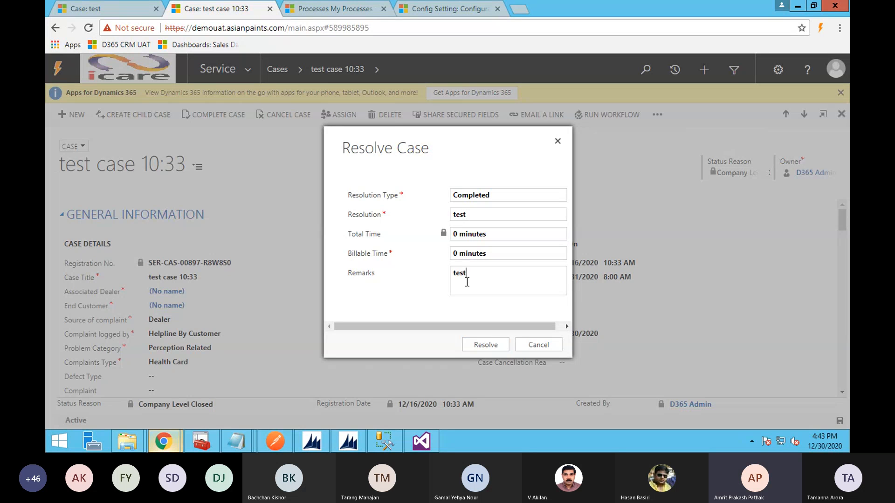
click(487, 349)
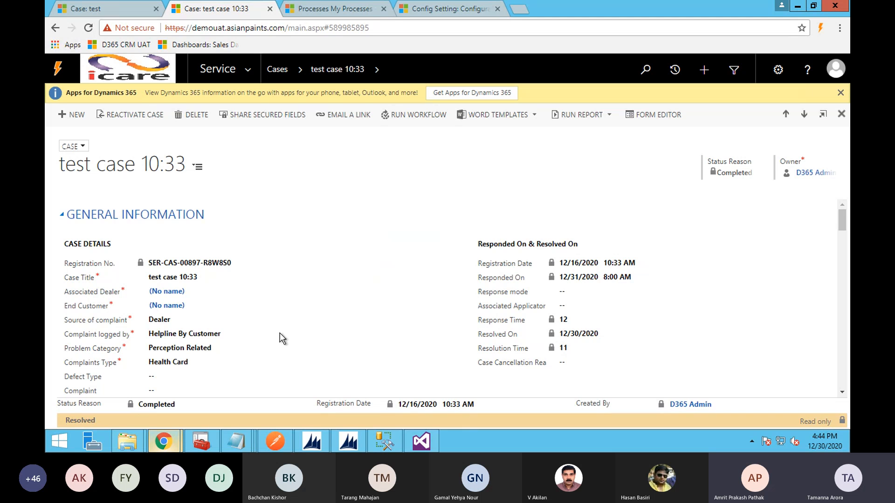
- Review the resolved case's general information and resolution provided, and glance at the completed case "test" for comparison
scroll(268, 334, down, 2)
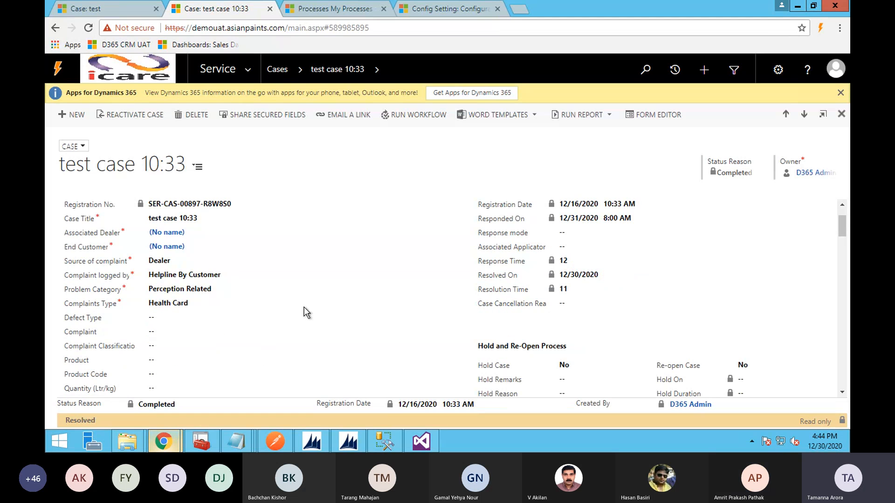
scroll(306, 312, down, 3)
scroll(306, 313, down, 1)
scroll(306, 312, down, 1)
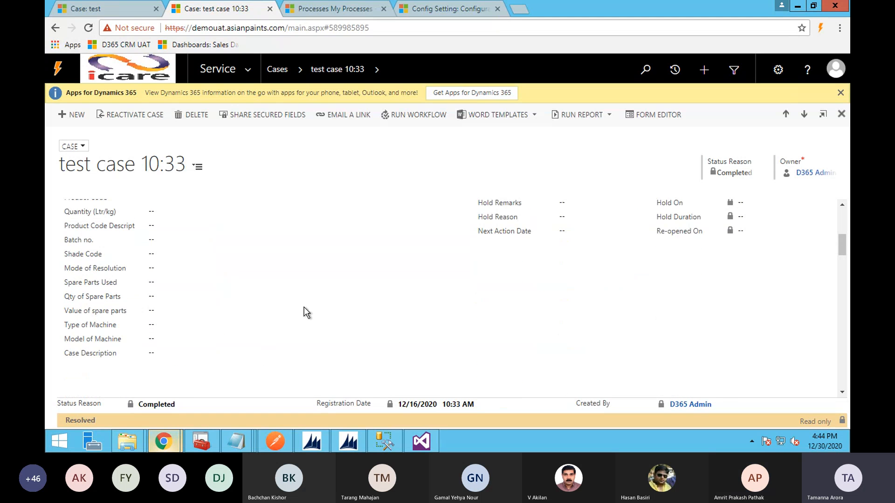
scroll(306, 312, down, 1)
scroll(306, 313, down, 1)
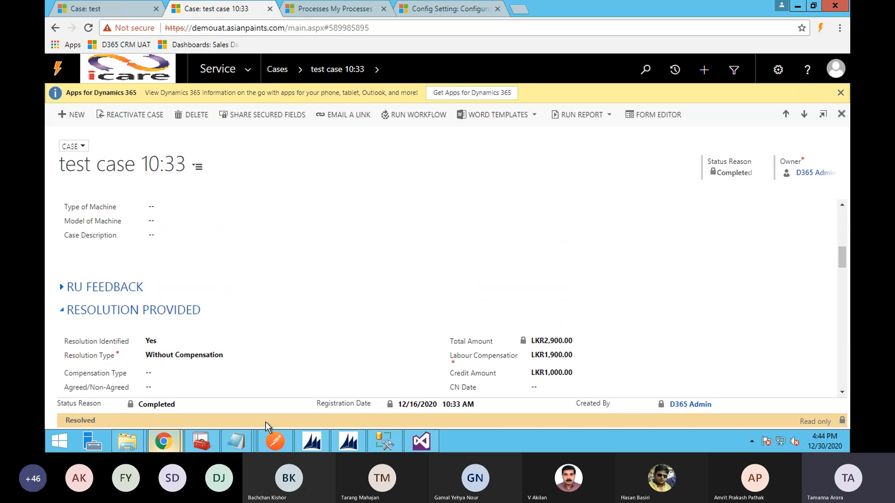
scroll(295, 322, up, 6)
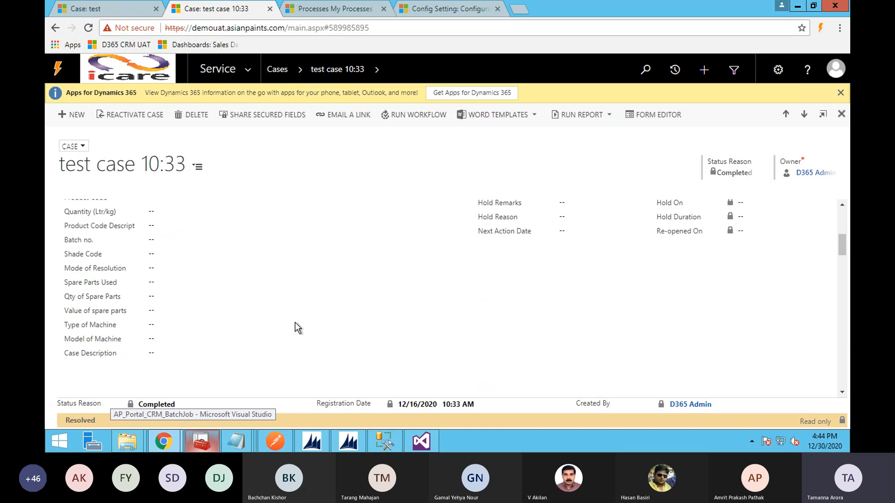
click(109, 12)
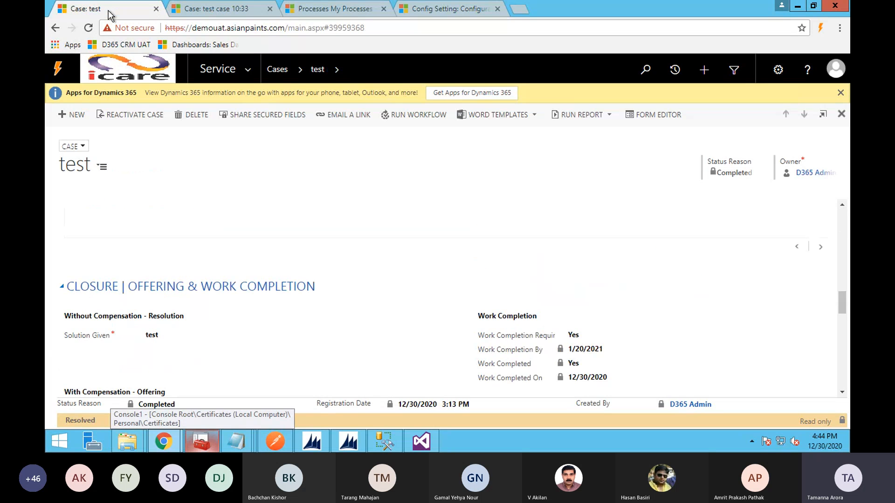
click(218, 8)
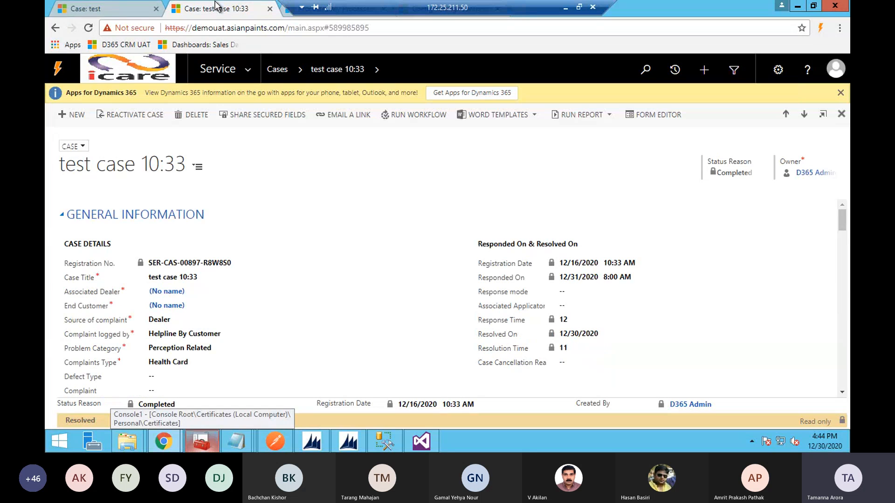
- Open Case 11:51 from My Active Cases and try to complete it with the NPS AM Detractor Remarks left empty
click(276, 74)
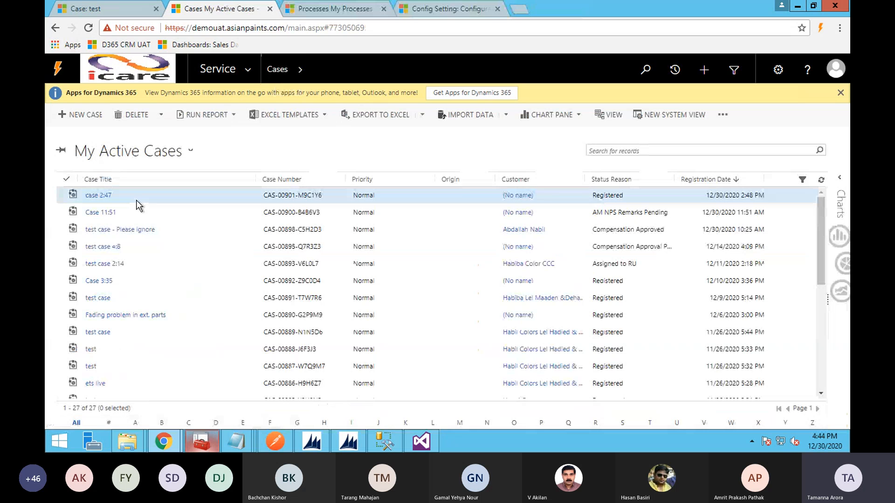
double_click(159, 216)
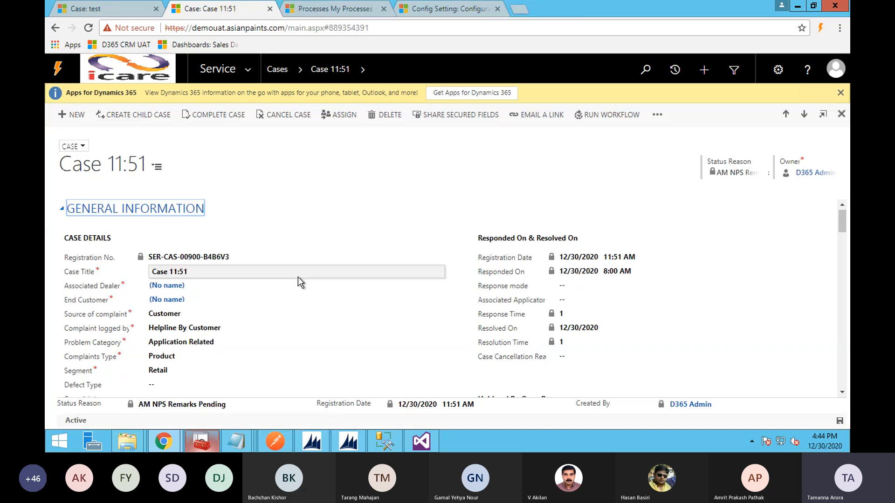
scroll(298, 279, down, 1)
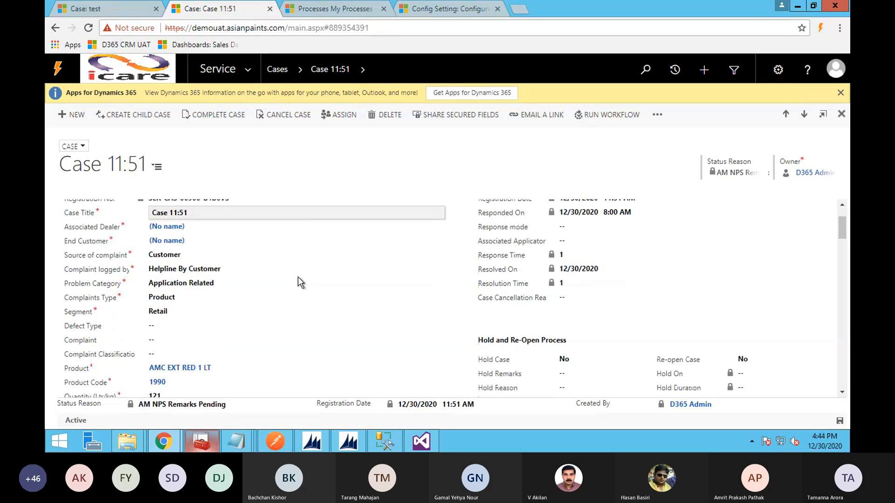
scroll(299, 280, down, 10)
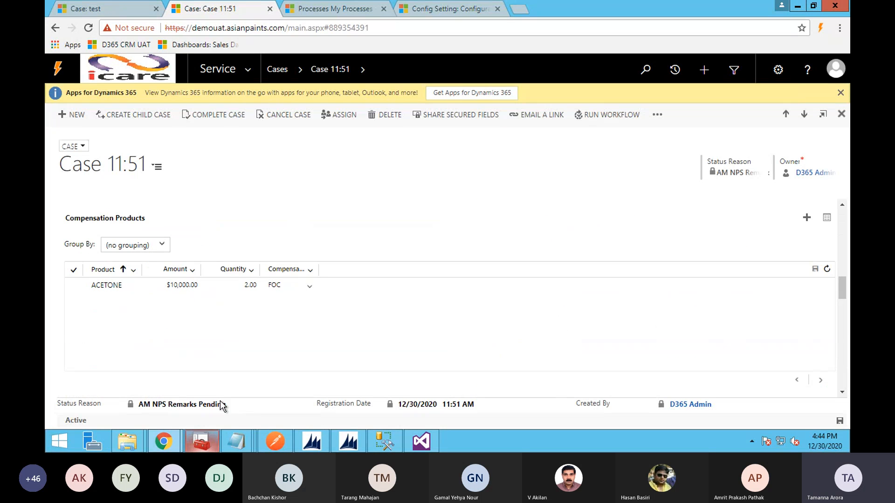
scroll(277, 354, down, 5)
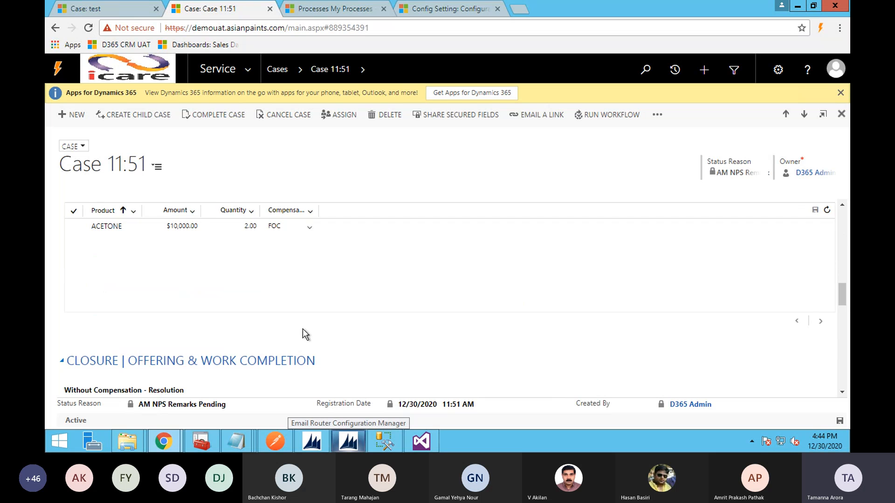
click(219, 120)
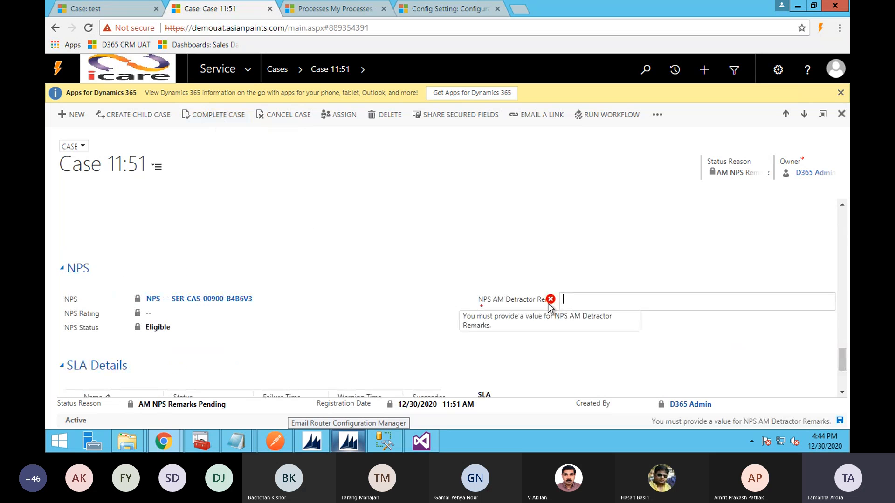
click(579, 302)
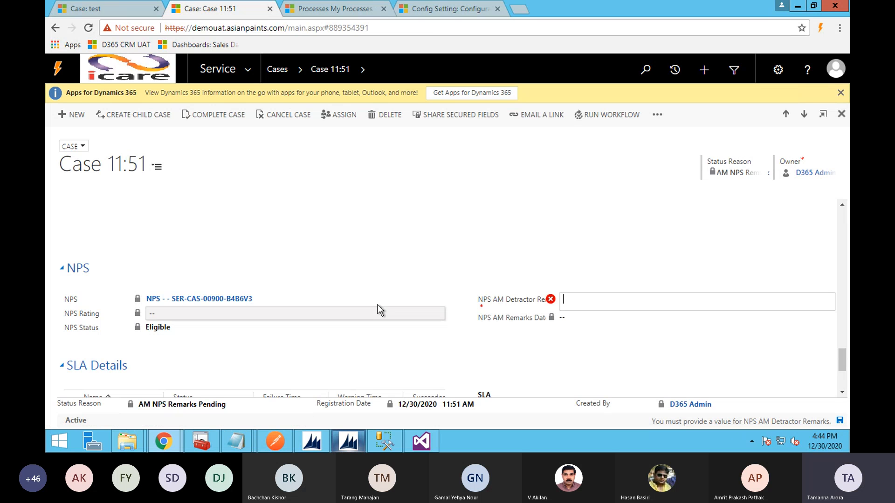
- Examine Case 11:51's closure section, resolution provided, general information, and hold and re-open fields
scroll(377, 310, up, 5)
scroll(378, 306, up, 10)
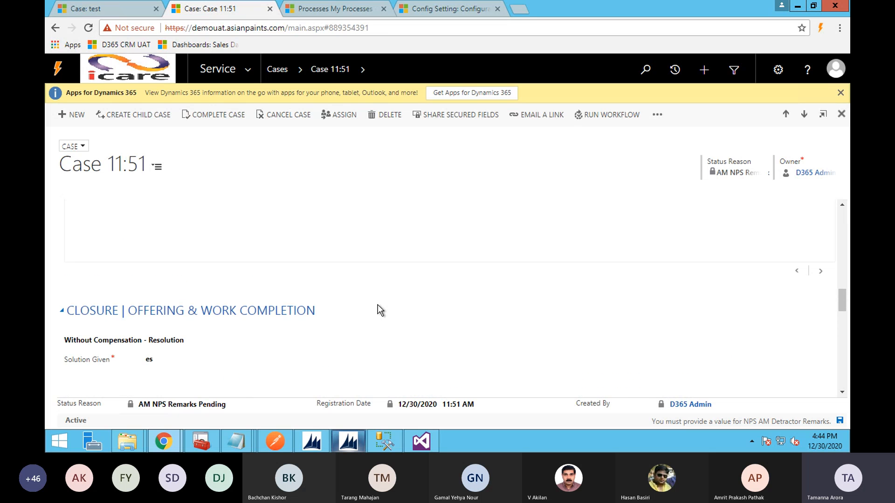
scroll(379, 307, up, 10)
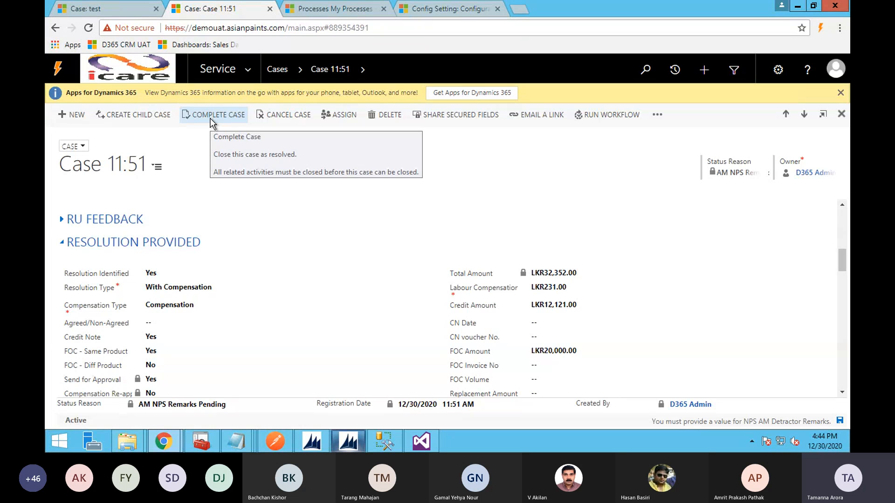
scroll(378, 305, up, 1)
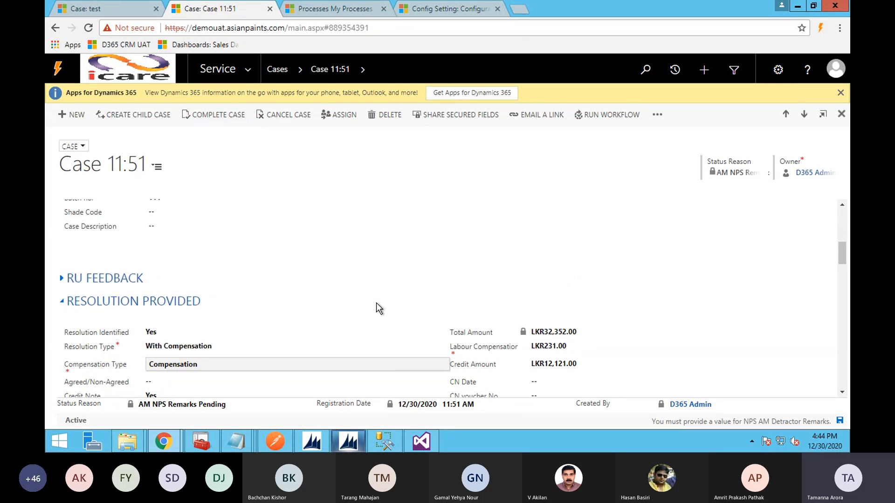
scroll(376, 303, up, 4)
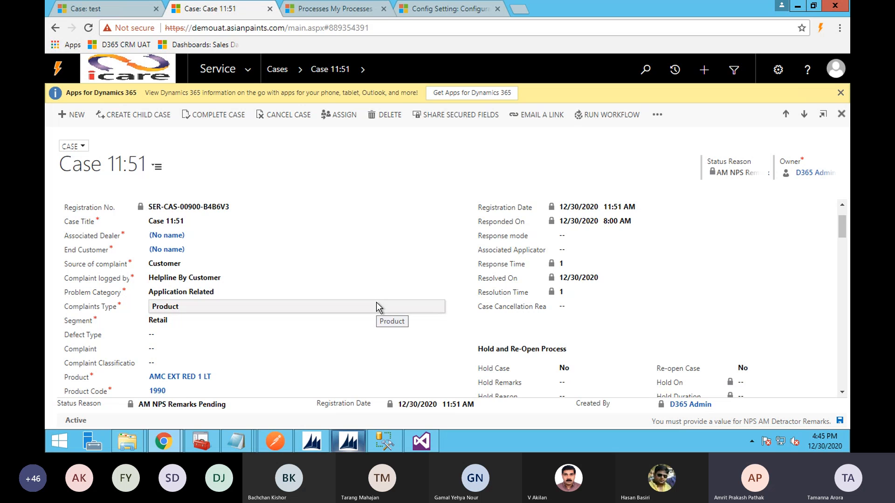
scroll(376, 304, down, 1)
scroll(377, 304, down, 1)
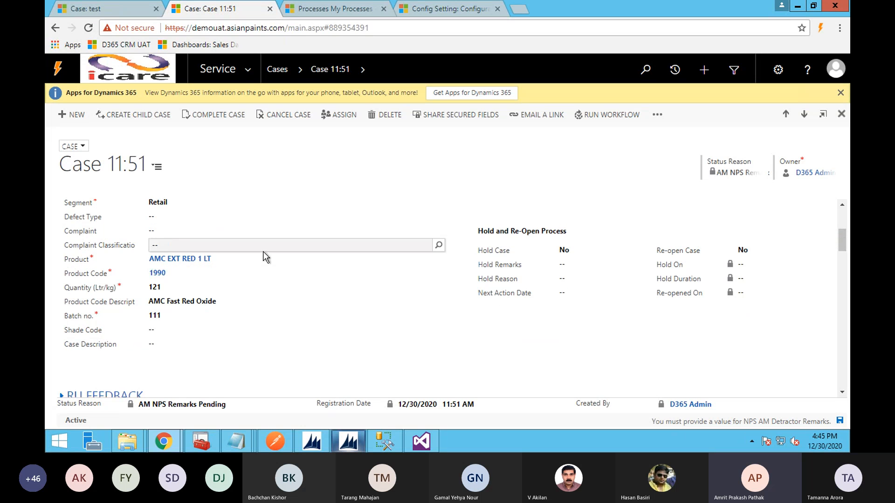
scroll(263, 254, up, 1)
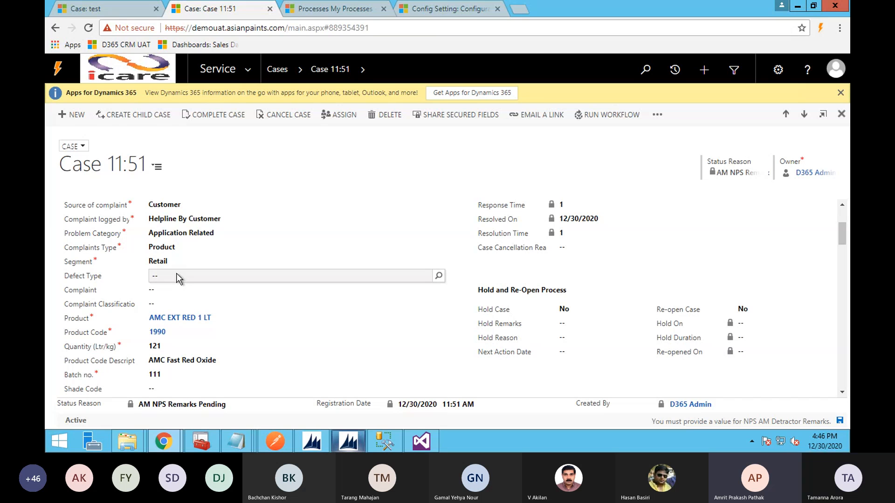
scroll(176, 273, up, 1)
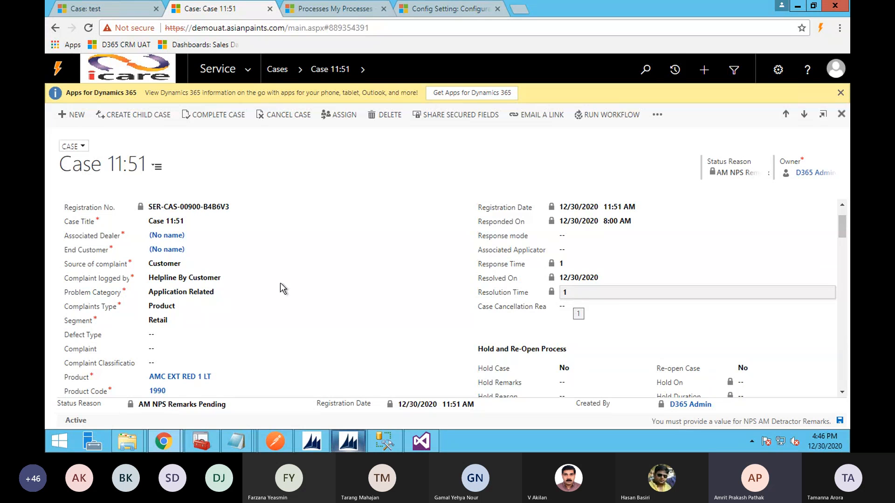
scroll(295, 286, down, 8)
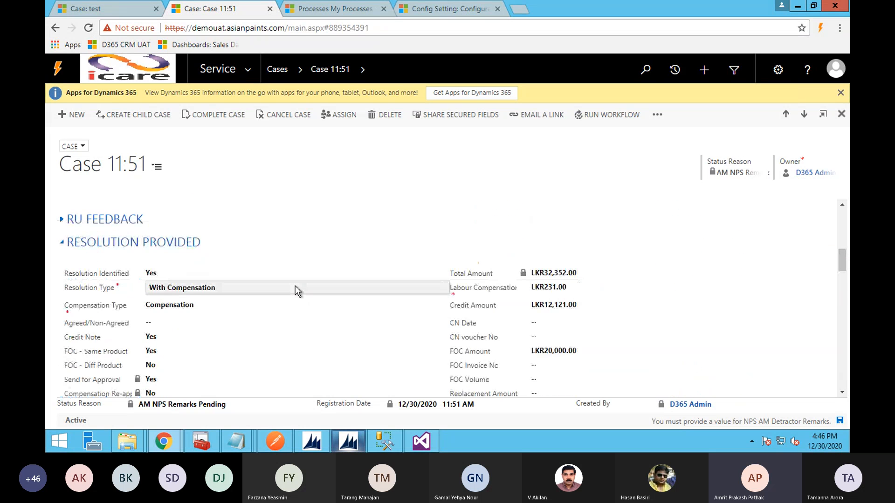
- Review Case 11:51's resolution provided, compensation products, closure section and general information, including its response and resolution dates
scroll(295, 286, down, 7)
scroll(295, 287, down, 4)
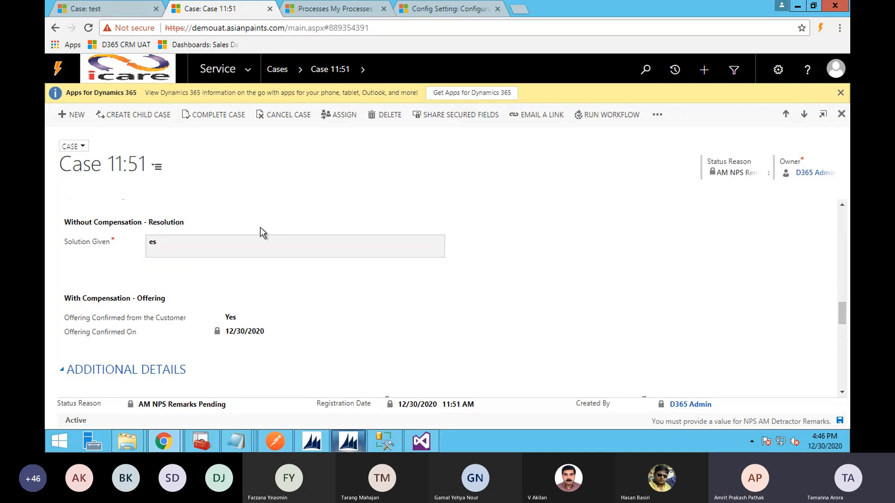
scroll(312, 215, up, 4)
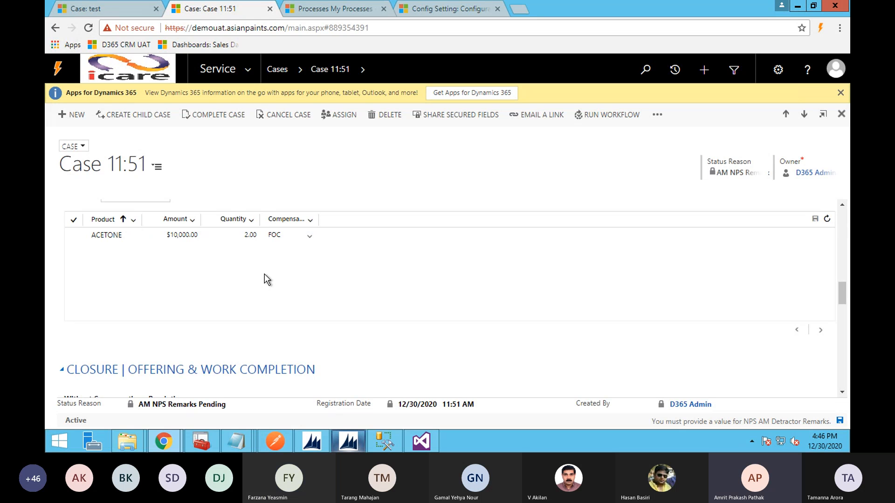
scroll(264, 276, up, 4)
scroll(264, 276, up, 1)
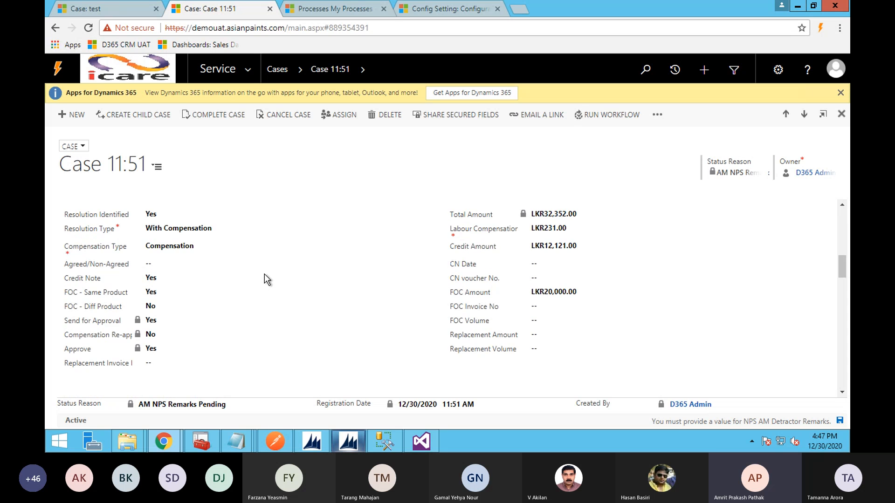
scroll(264, 275, up, 5)
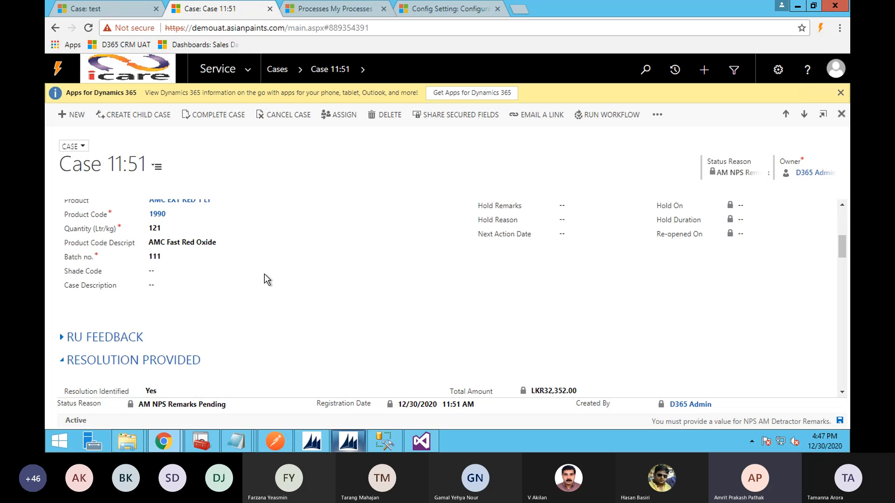
scroll(265, 280, up, 1)
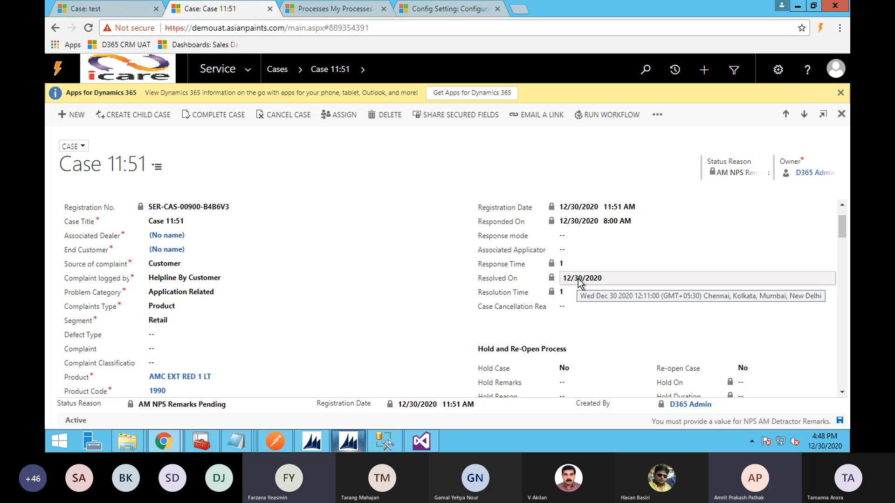
- Open case 2:47 from My Active Cases and set its Without Compensation resolution to Yes
click(55, 28)
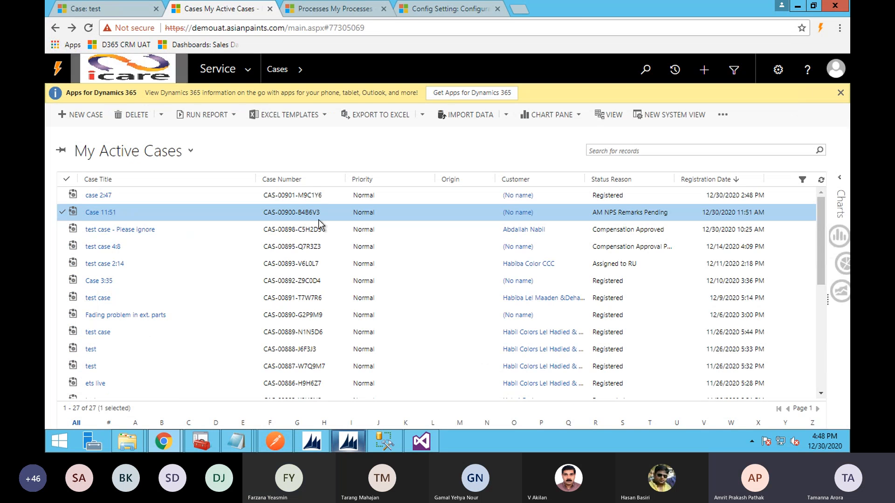
click(156, 194)
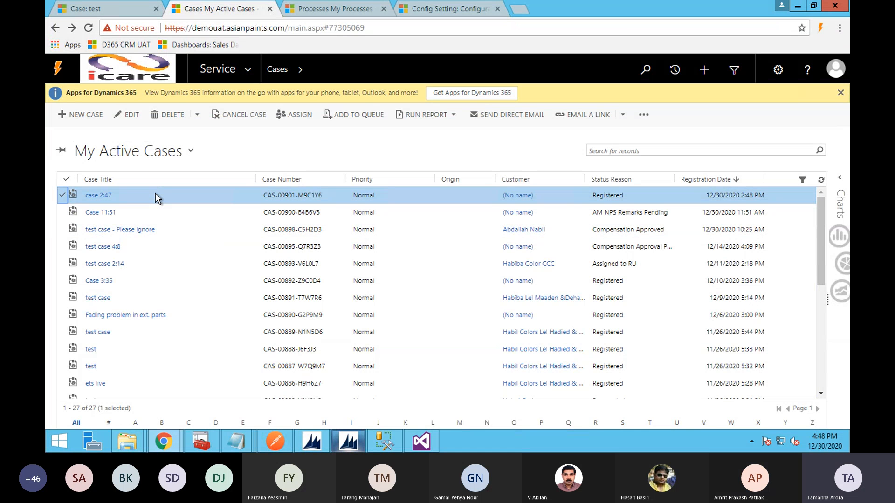
double_click(154, 195)
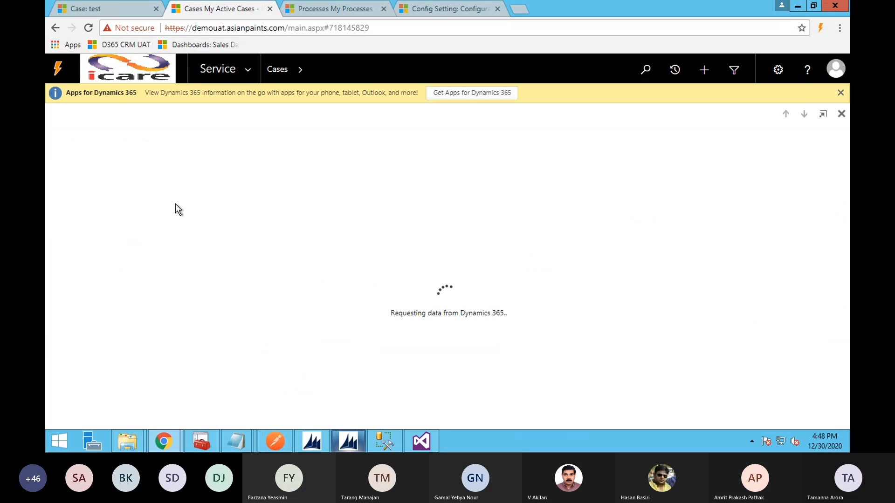
scroll(253, 265, down, 15)
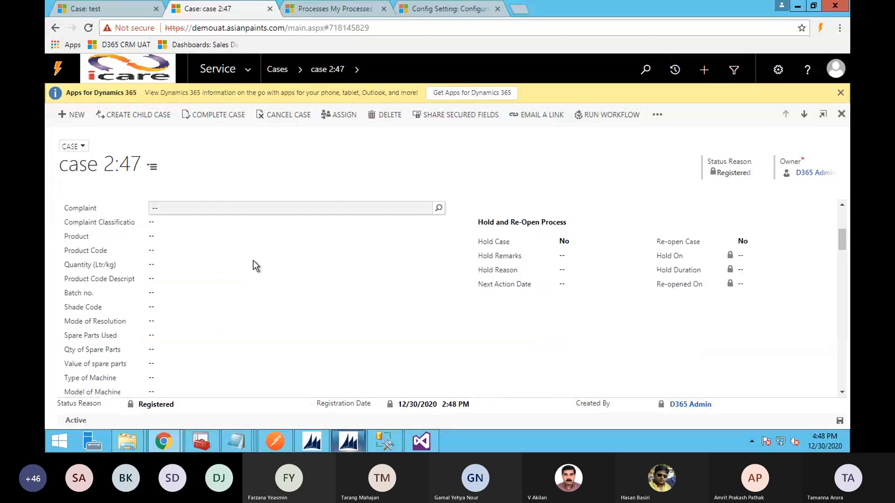
scroll(253, 264, up, 1)
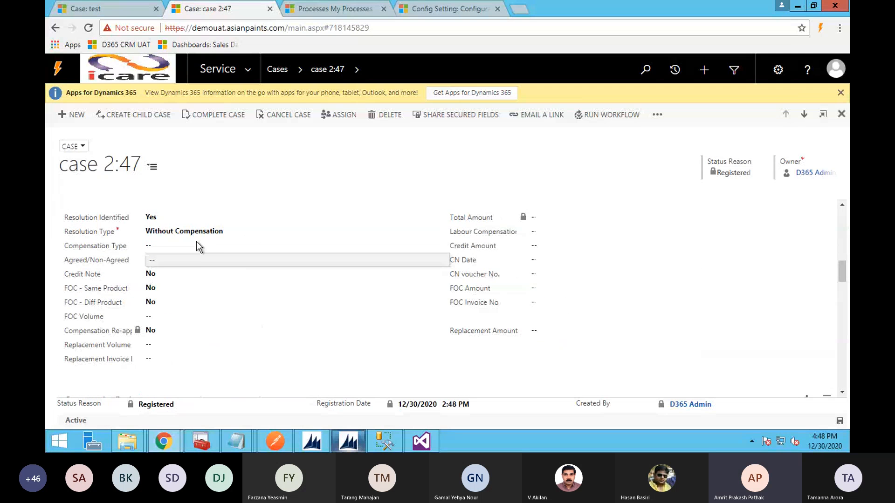
scroll(210, 273, down, 1)
scroll(208, 274, down, 4)
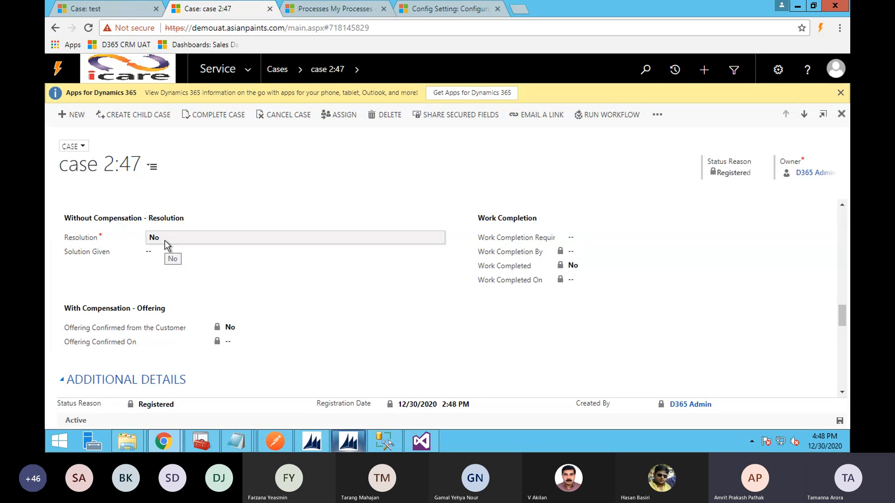
click(164, 235)
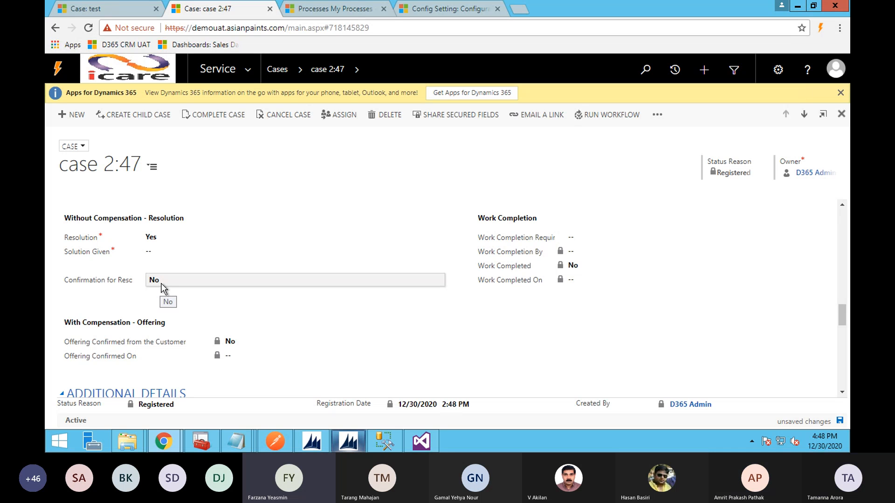
- Examine case 2:47's compensation fields, the solution and work completion fields in the closure section, and its general information
scroll(163, 286, up, 5)
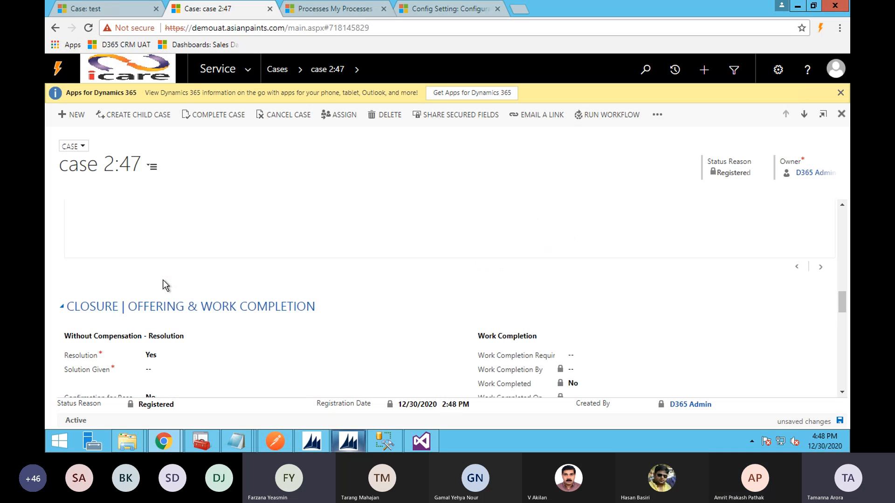
scroll(230, 258, up, 1)
scroll(230, 263, up, 1)
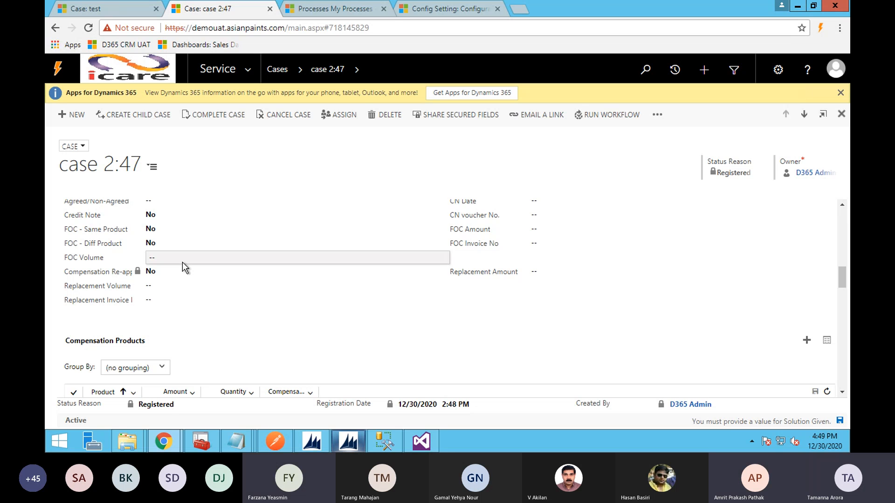
scroll(182, 267, down, 3)
scroll(182, 267, down, 5)
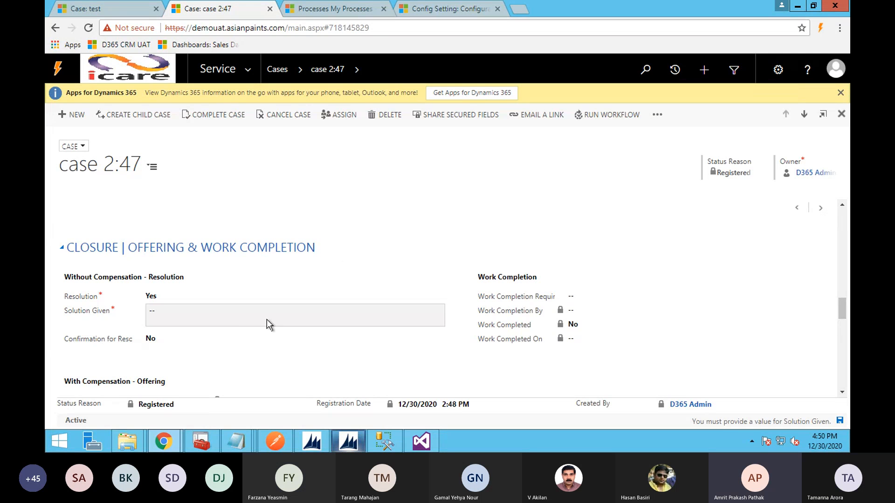
scroll(235, 325, down, 1)
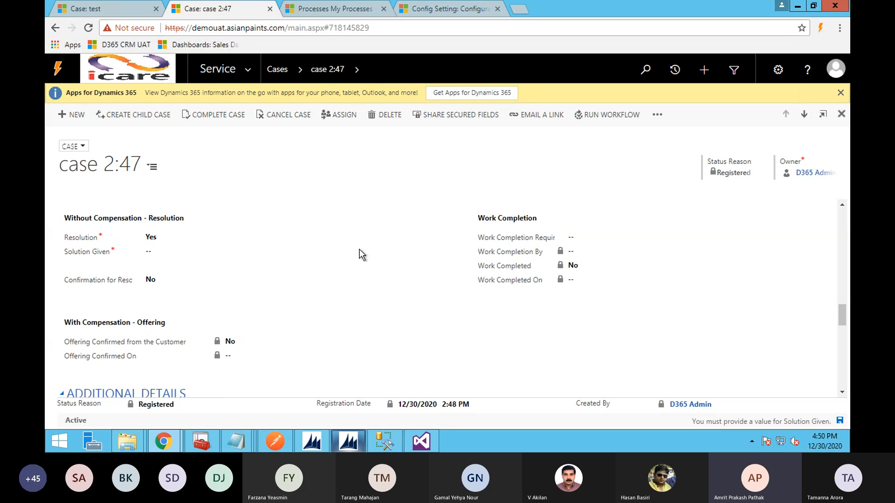
scroll(261, 247, up, 4)
scroll(261, 246, up, 10)
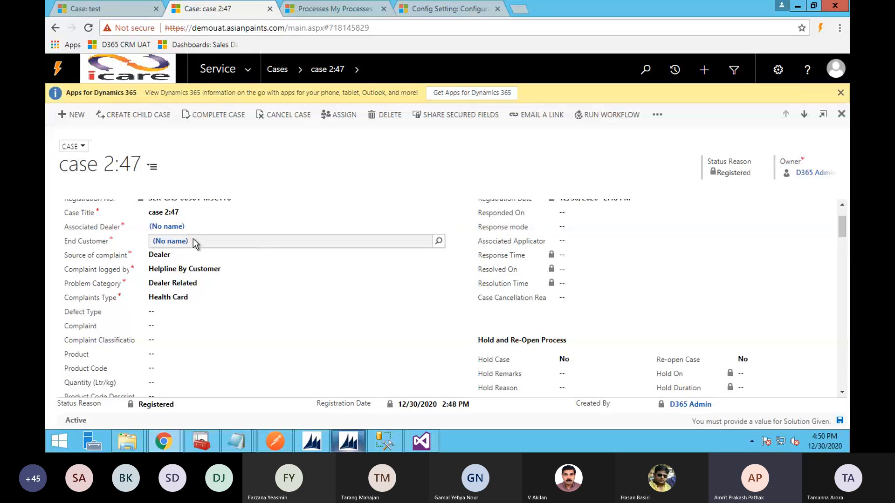
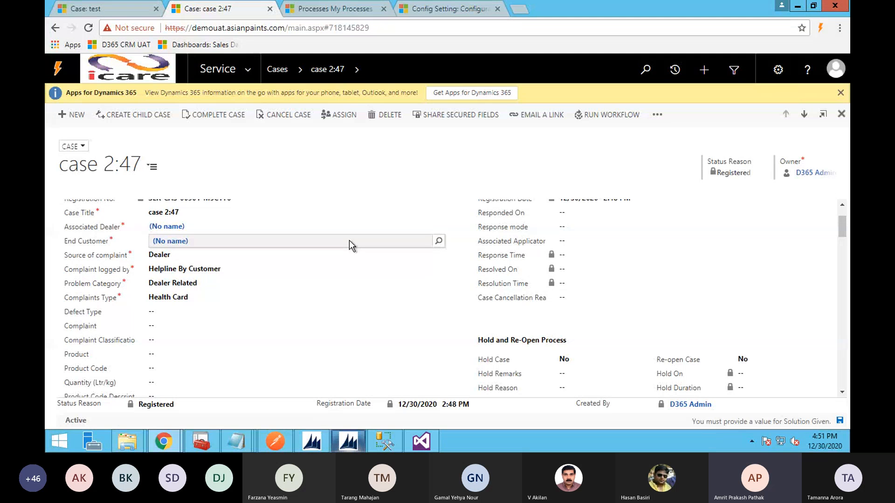
- Clear the End Customer of case 2:47 and start creating a new account from its lookup
click(352, 246)
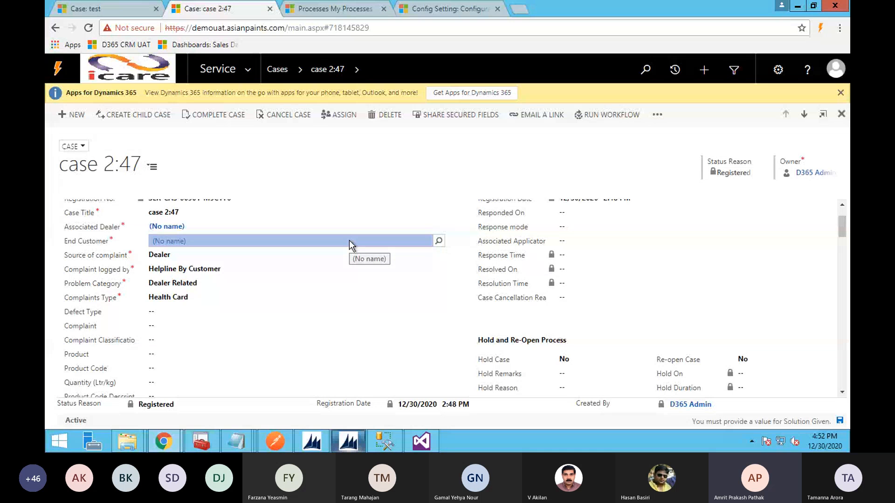
key(BackSpace)
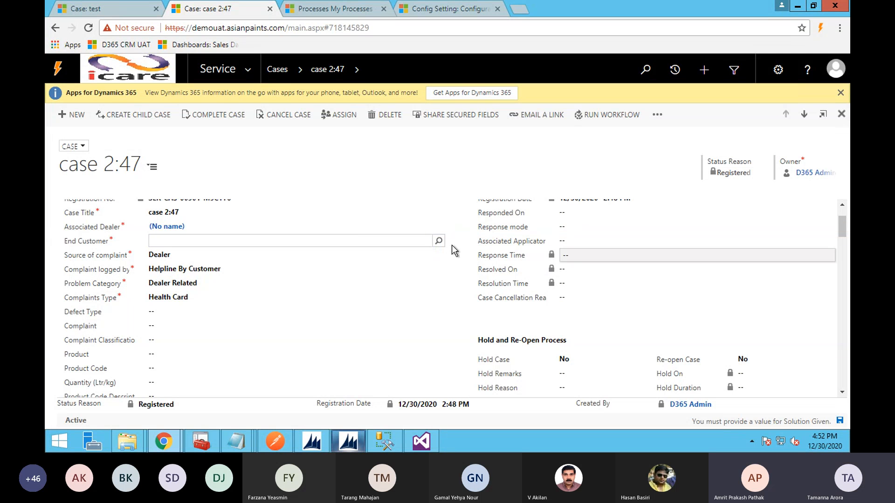
click(439, 241)
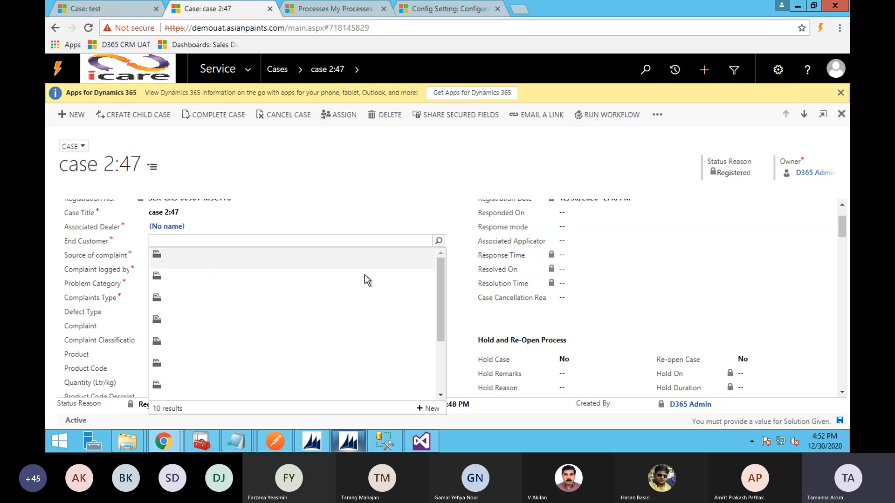
scroll(218, 328, down, 3)
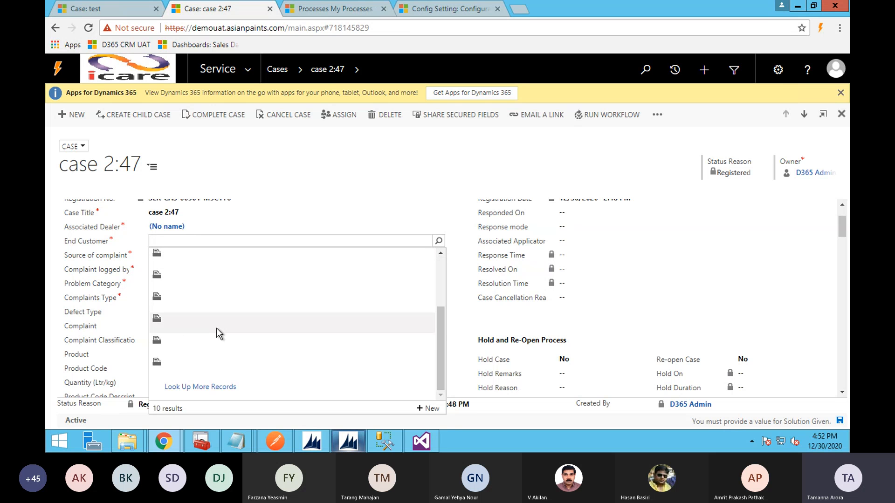
click(432, 410)
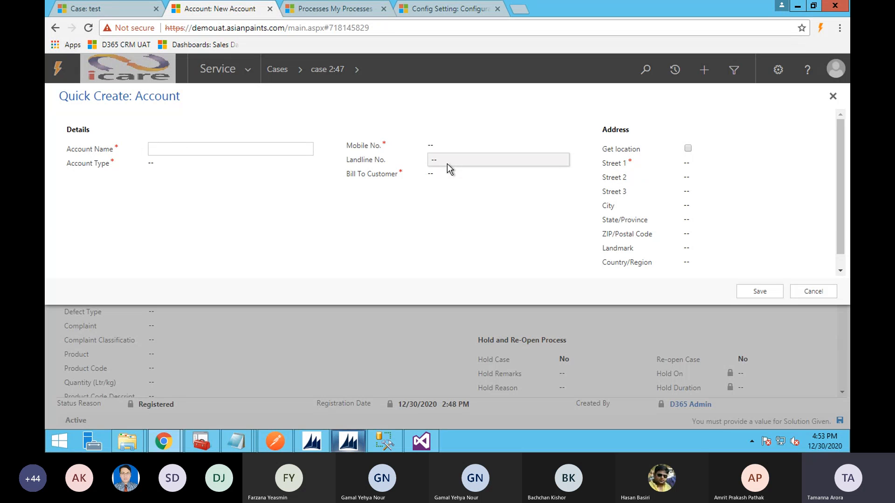
- Name the new account "Test End Customer" and set its account type to End Customer
click(237, 148)
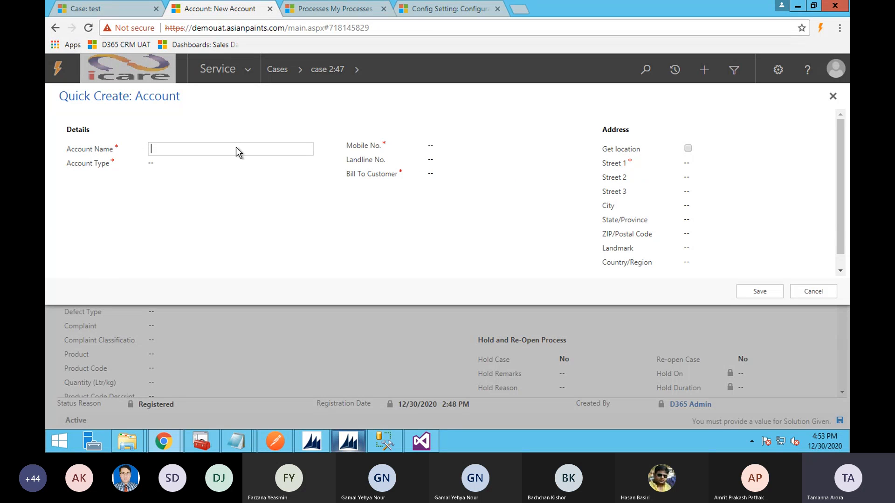
text(Test End)
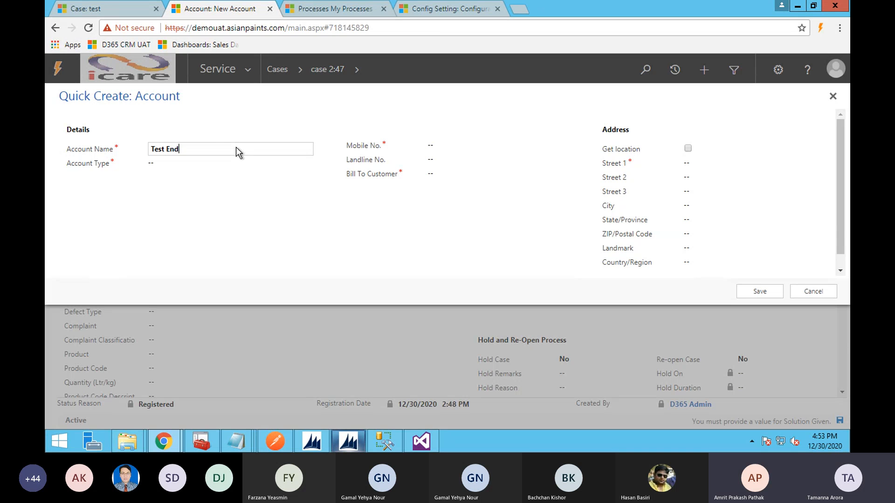
text( Customer)
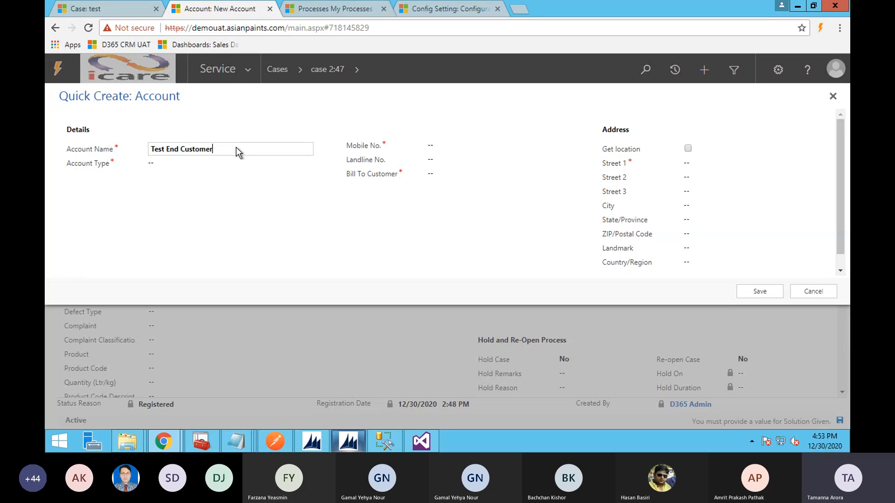
click(169, 164)
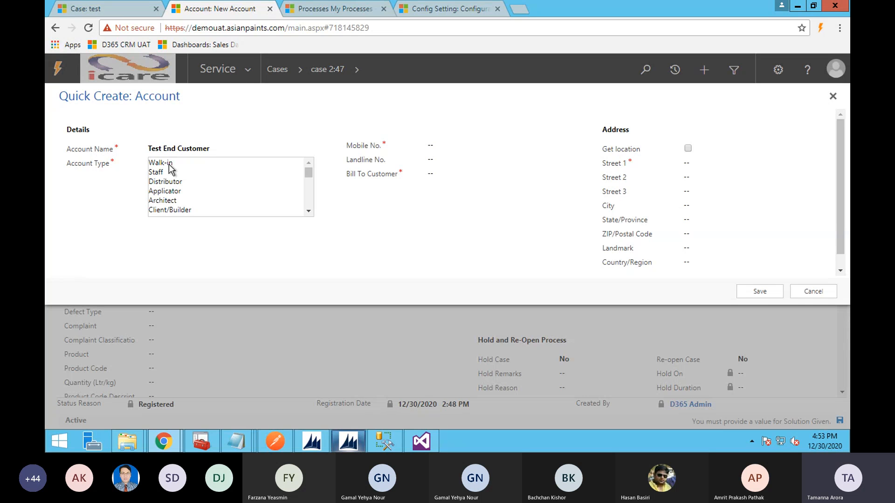
scroll(178, 186, down, 2)
scroll(178, 187, down, 2)
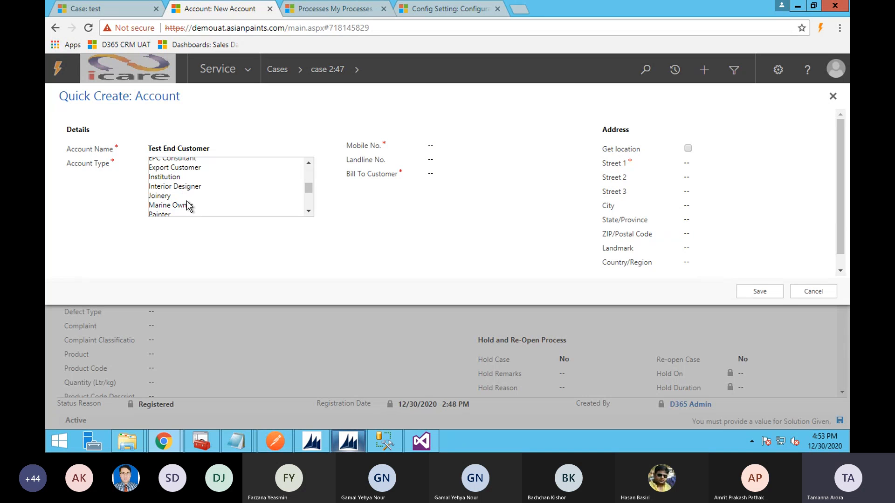
scroll(188, 206, down, 3)
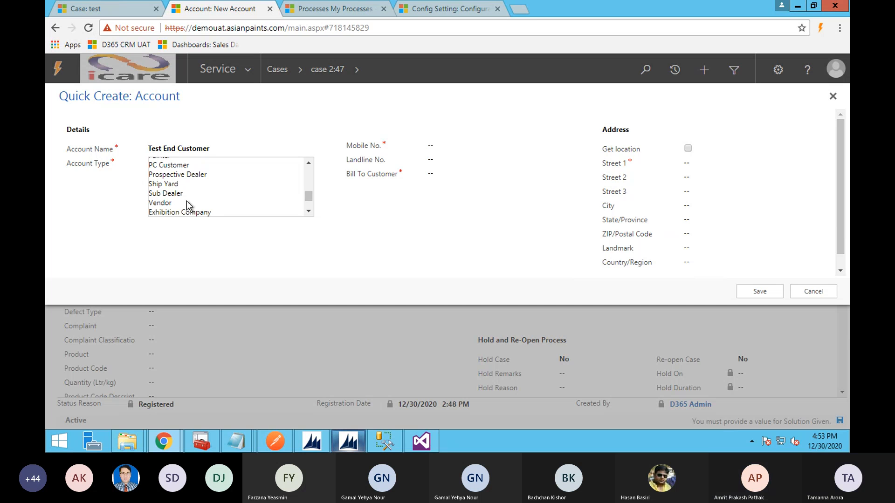
scroll(187, 206, down, 1)
scroll(187, 205, down, 1)
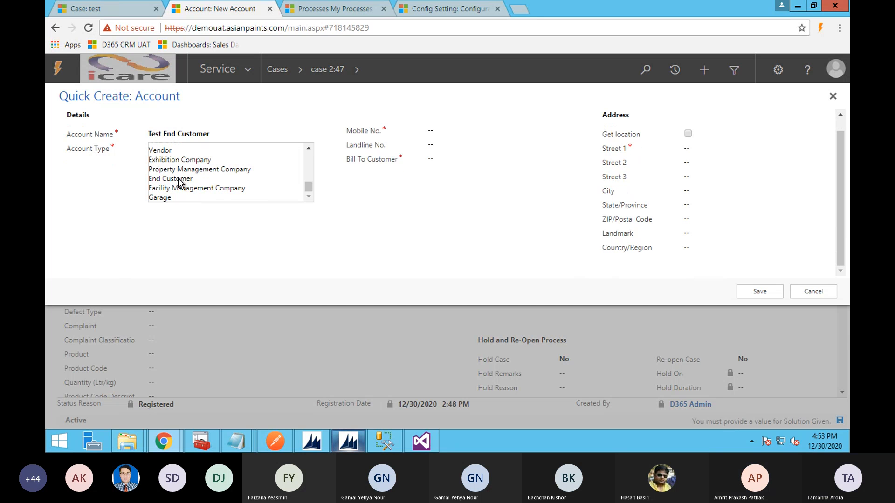
click(179, 179)
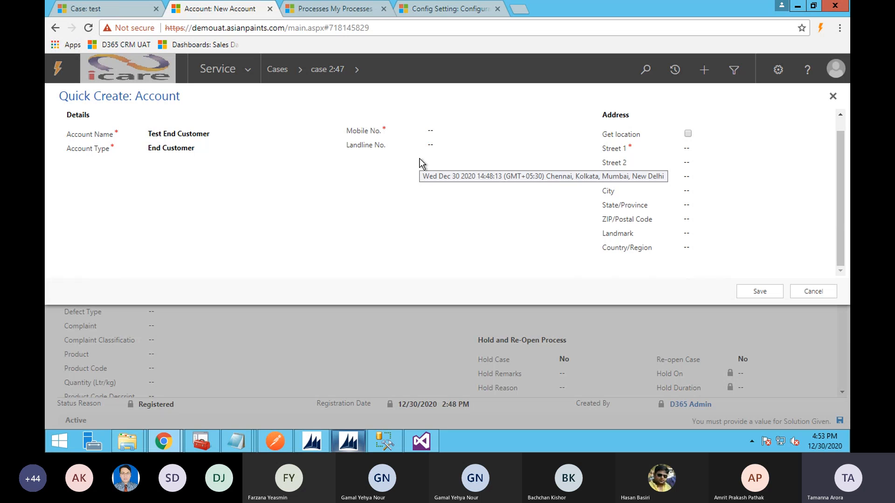
- Fill in the new account's mobile number and go to the first street line of its address
click(439, 131)
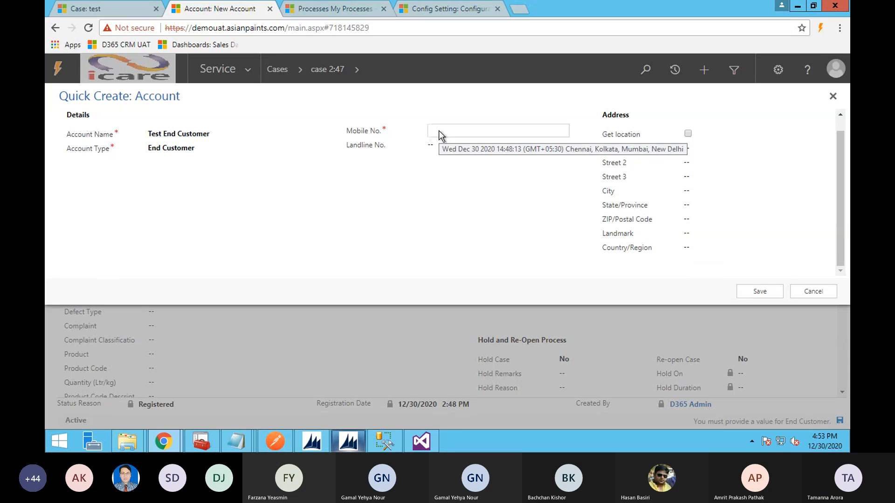
text(980999)
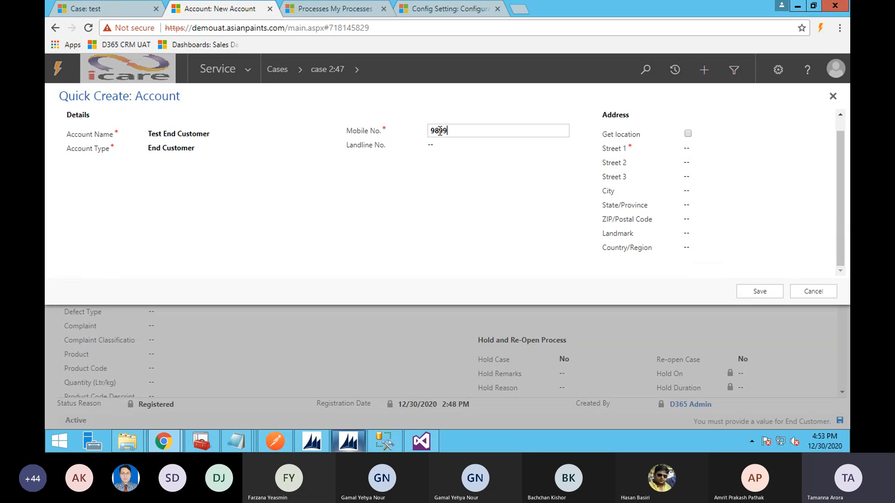
key(BackSpace)
key(BackSpace)
key(BackSpace)
key(BackSpace)
key(BackSpace)
text(9099)
text(9999)
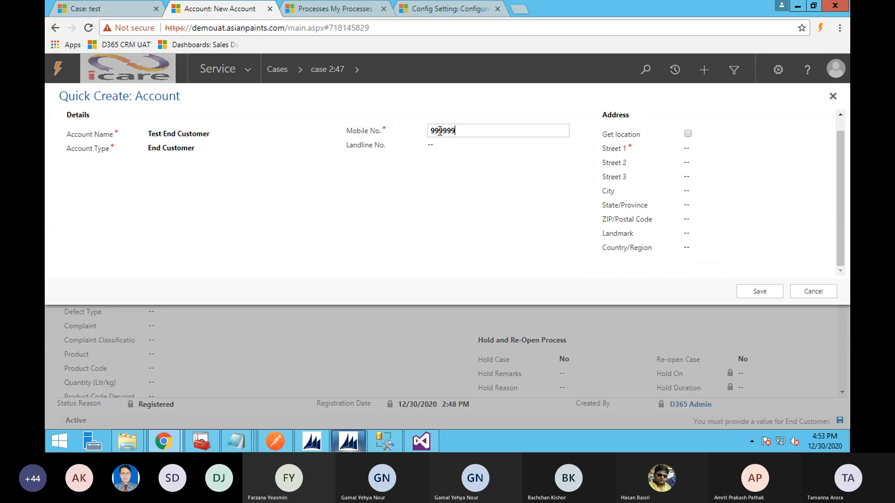
text(9999)
click(694, 149)
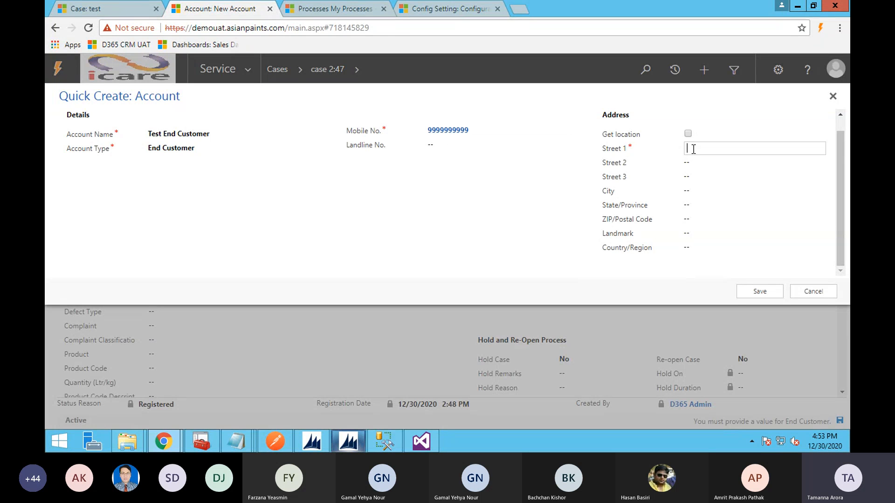
- Enter "test" as the first street line of the new end customer account and save the account
text(ts)
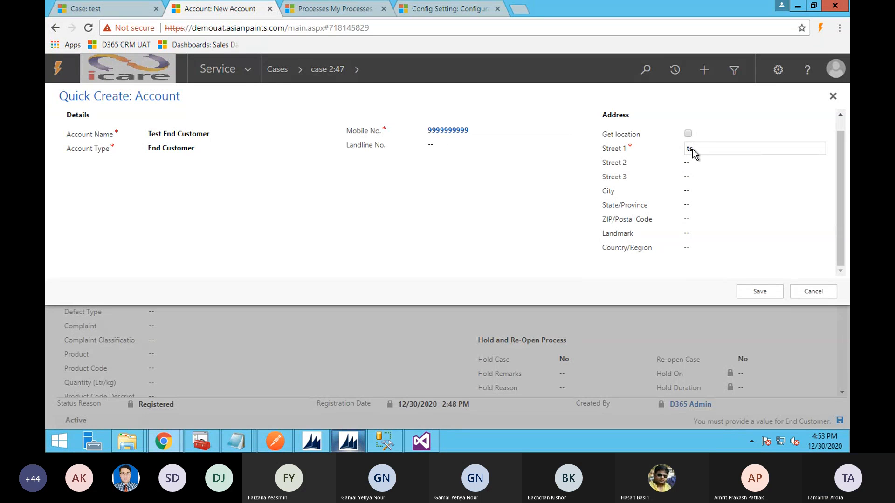
text(est)
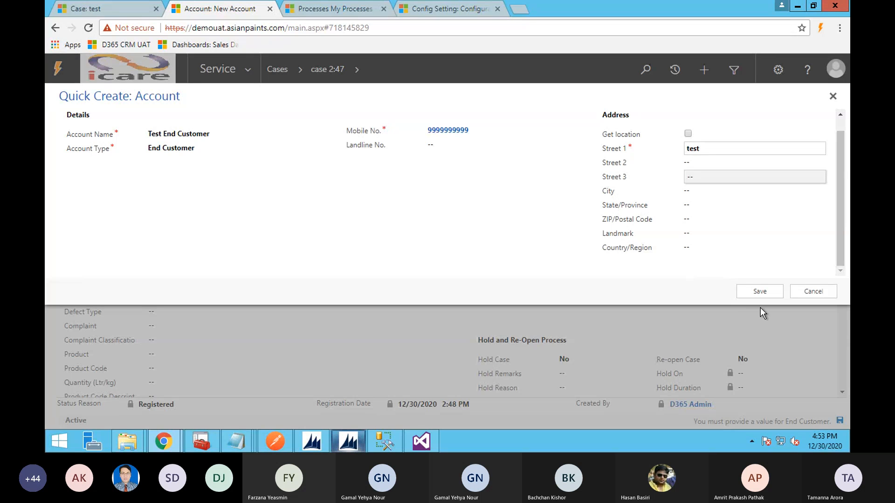
click(761, 295)
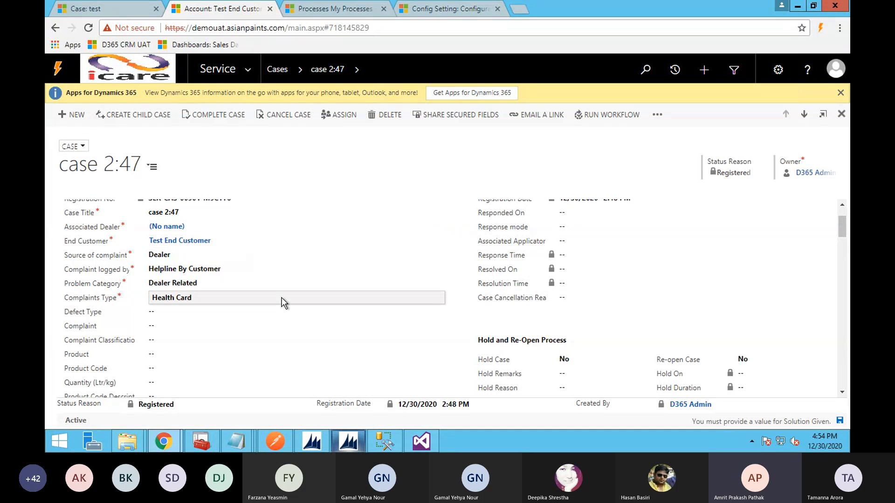
- Examine case 2:47's case details, hold and re-open fields, and the sales person and approver fields in its additional details
scroll(351, 261, down, 2)
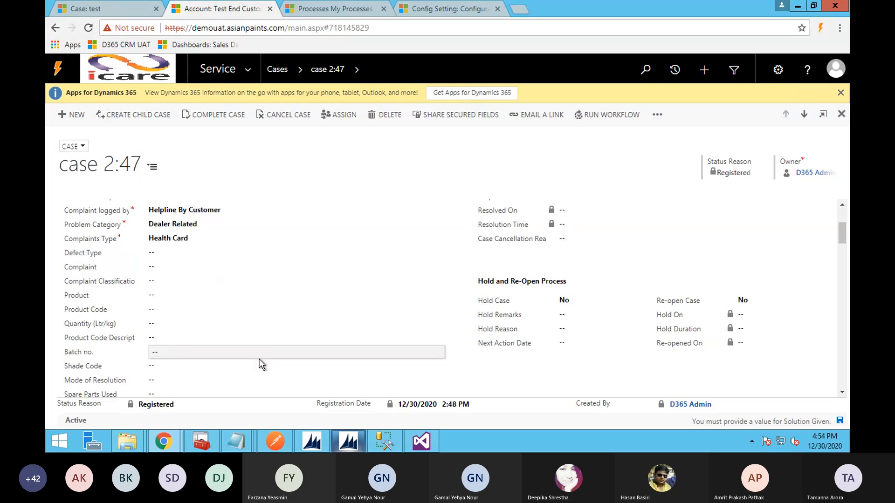
scroll(262, 364, down, 2)
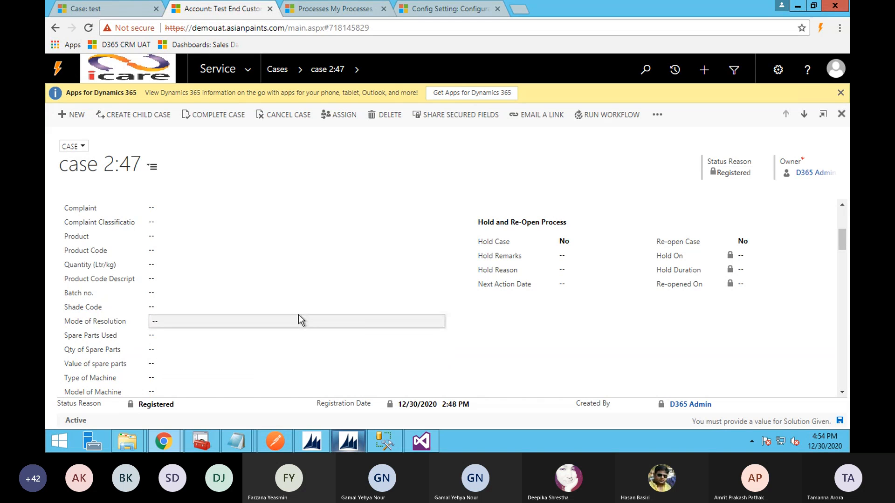
scroll(298, 315, up, 4)
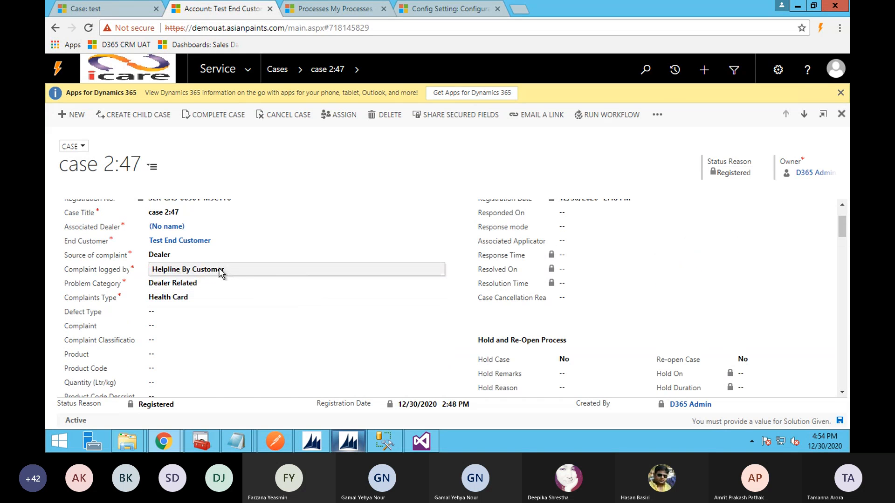
scroll(229, 287, up, 2)
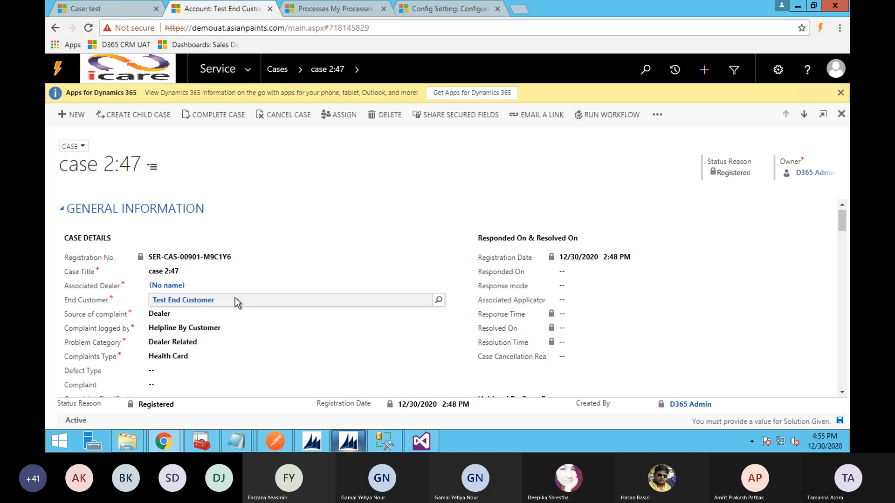
scroll(236, 297, down, 1)
scroll(286, 326, down, 3)
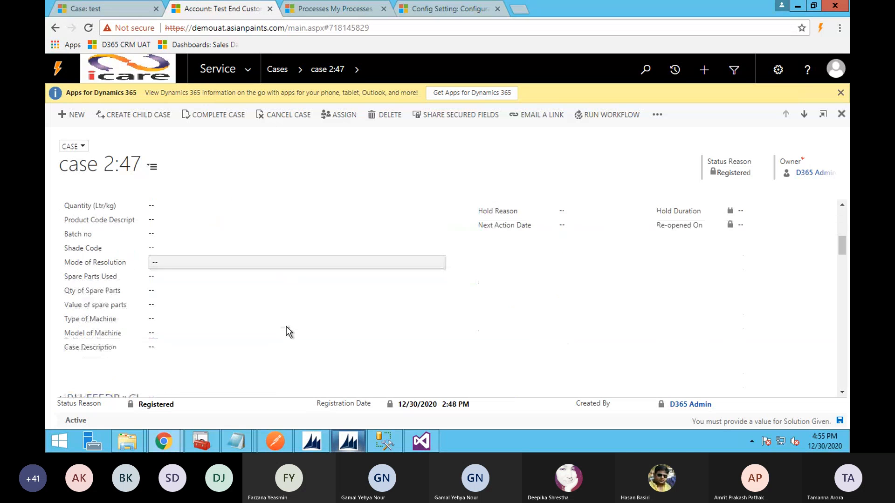
scroll(286, 326, down, 10)
scroll(286, 326, down, 8)
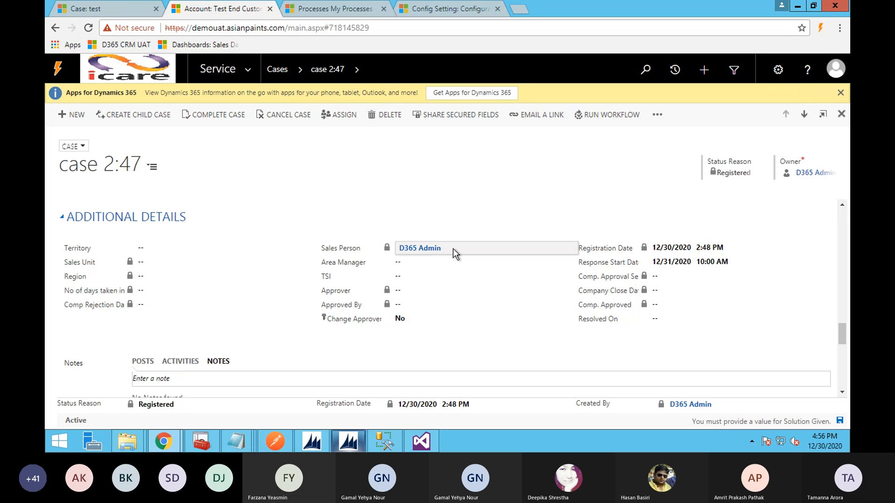
scroll(453, 249, up, 1)
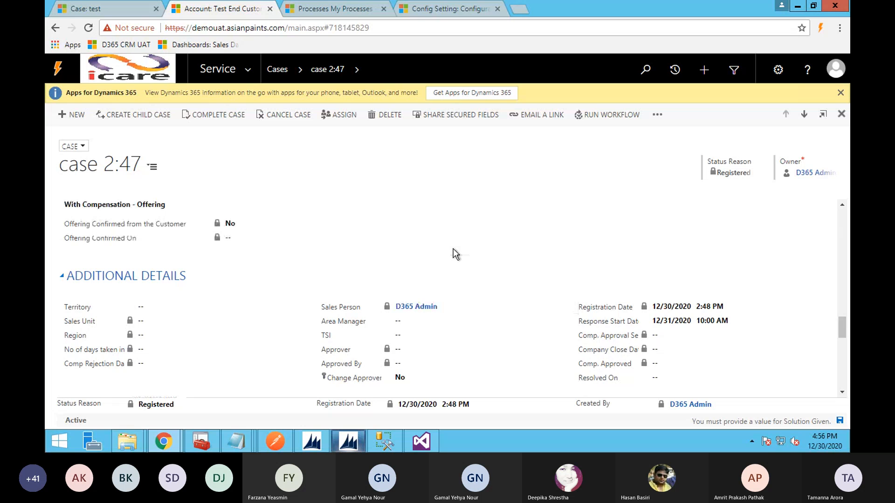
scroll(453, 249, down, 1)
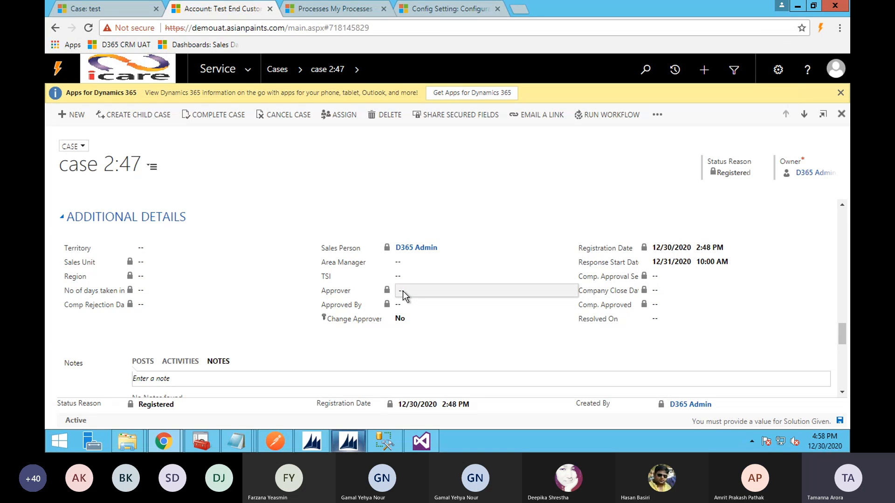
- Look through case 2:47 from its general information to the notes, NPS and SLA details sections
scroll(198, 229, down, 5)
scroll(198, 228, up, 3)
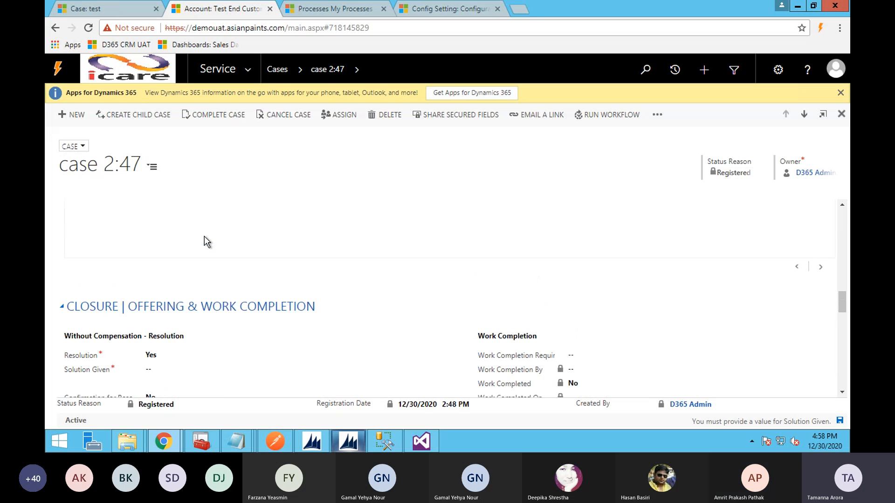
scroll(204, 236, up, 8)
scroll(204, 236, up, 10)
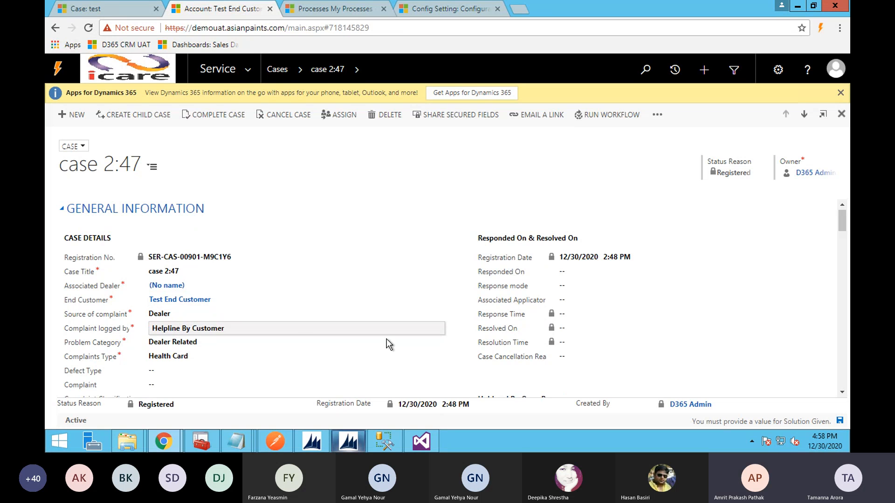
scroll(387, 340, down, 10)
scroll(387, 340, down, 15)
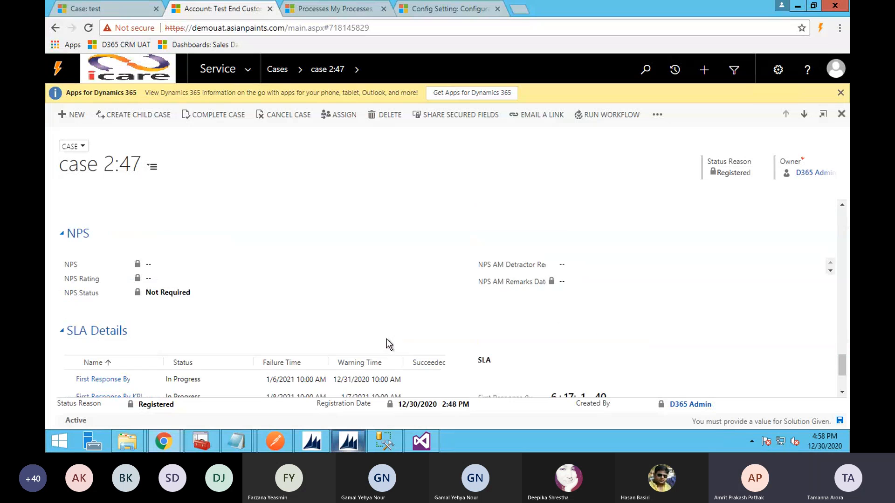
scroll(387, 340, down, 8)
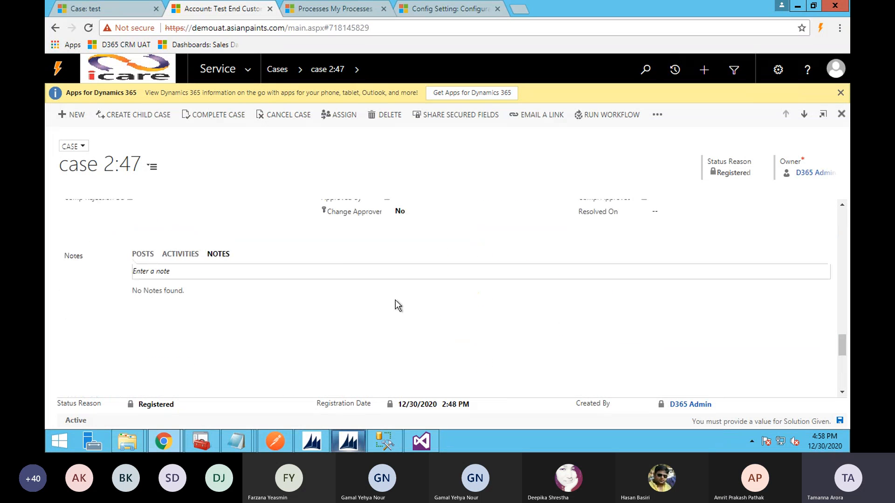
- Review case 2:47's additional details, offering and resolution fields, and the complaint fields in its general information
scroll(395, 304, up, 3)
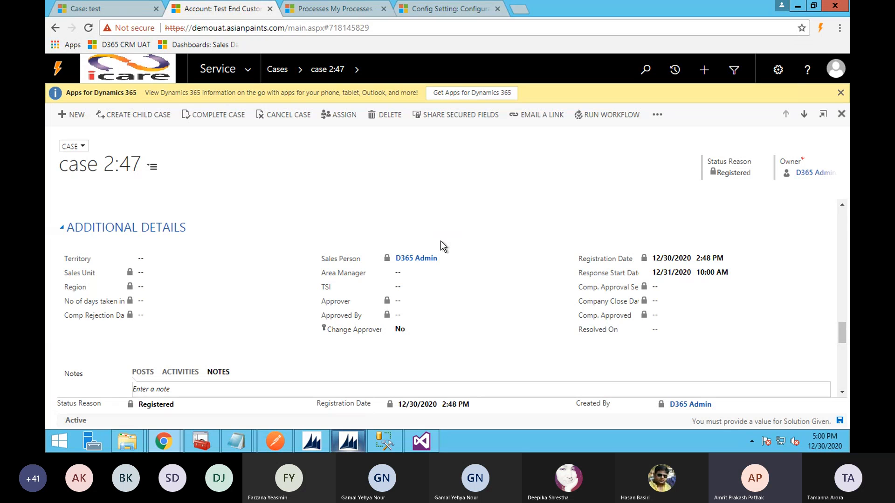
scroll(441, 245, down, 1)
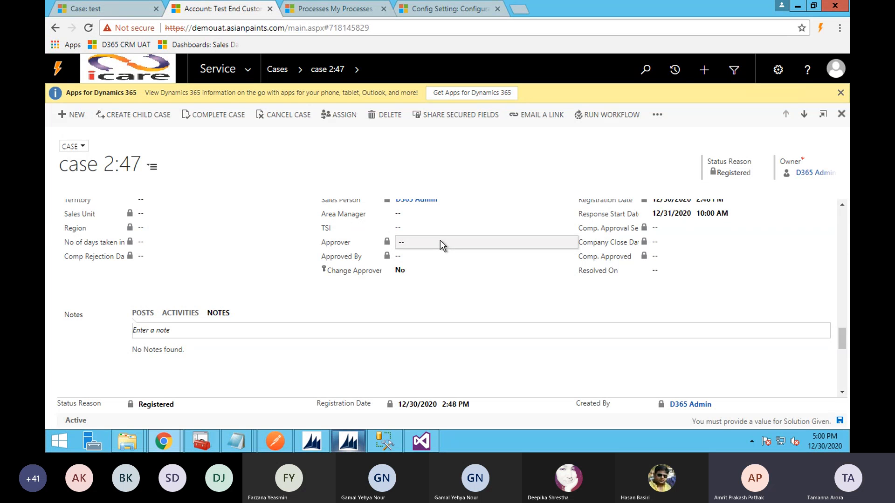
scroll(440, 240, up, 3)
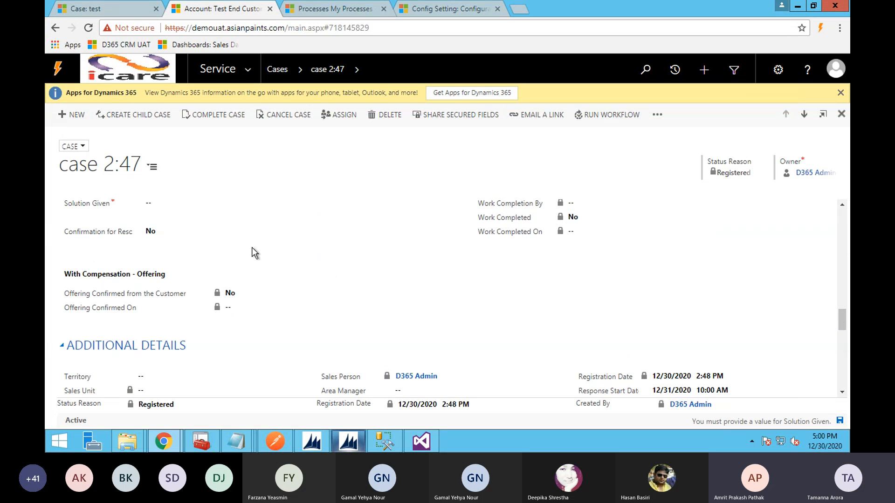
scroll(251, 247, up, 8)
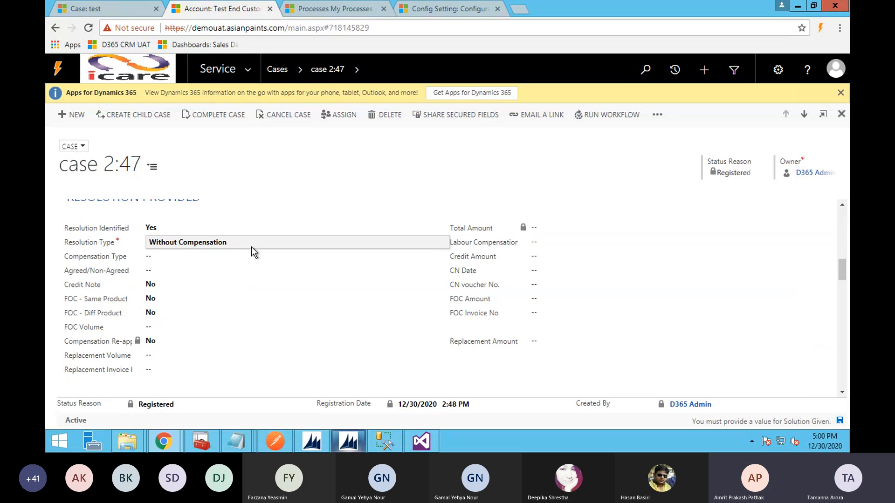
scroll(251, 252, up, 2)
scroll(251, 247, up, 1)
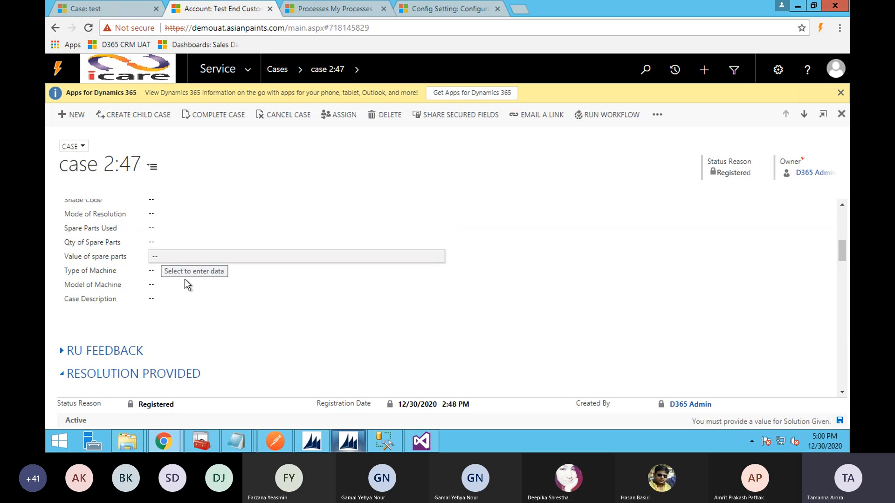
scroll(185, 279, up, 2)
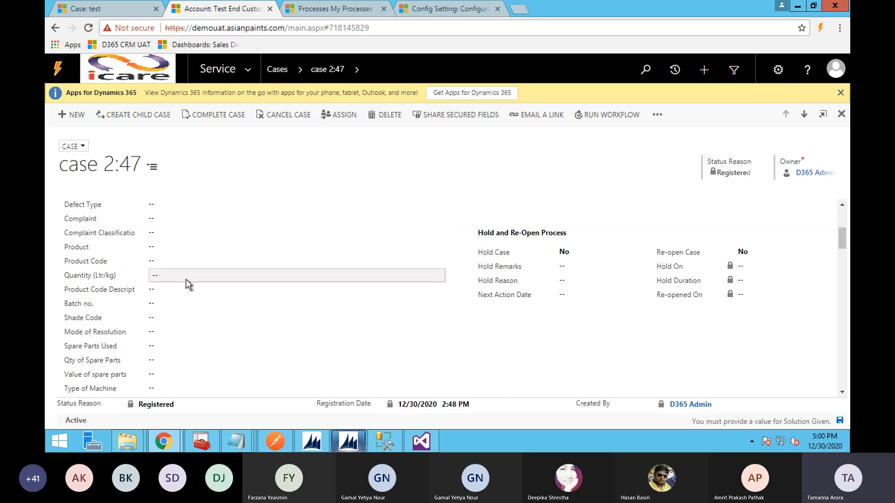
scroll(186, 285, up, 3)
scroll(292, 329, down, 1)
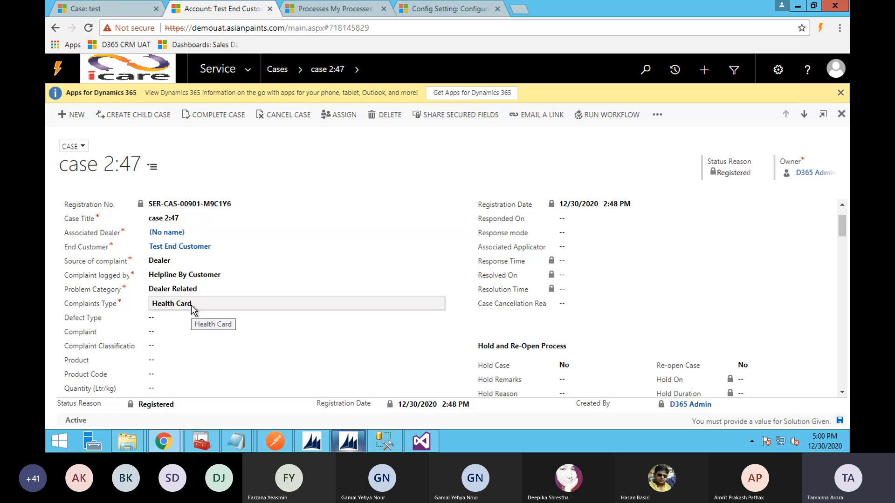
- Set the Mode of Resolution of case 2:47 to Over the phone
scroll(194, 304, down, 1)
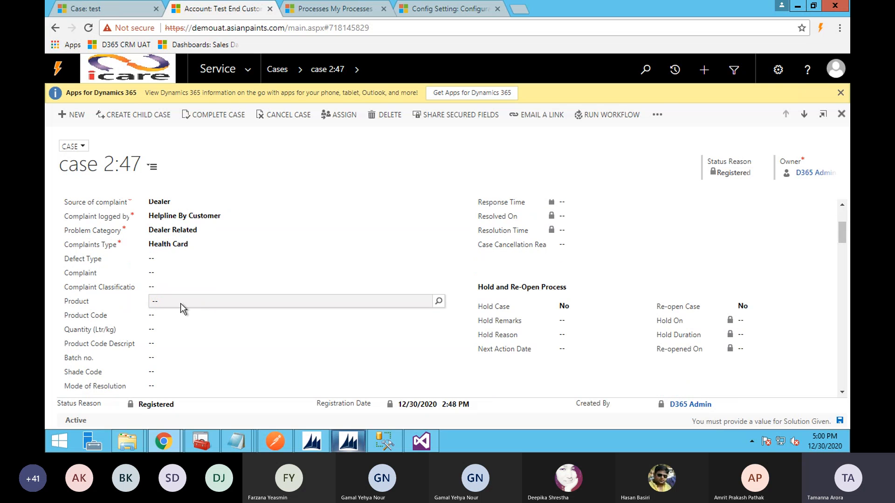
scroll(180, 303, down, 1)
scroll(184, 308, down, 1)
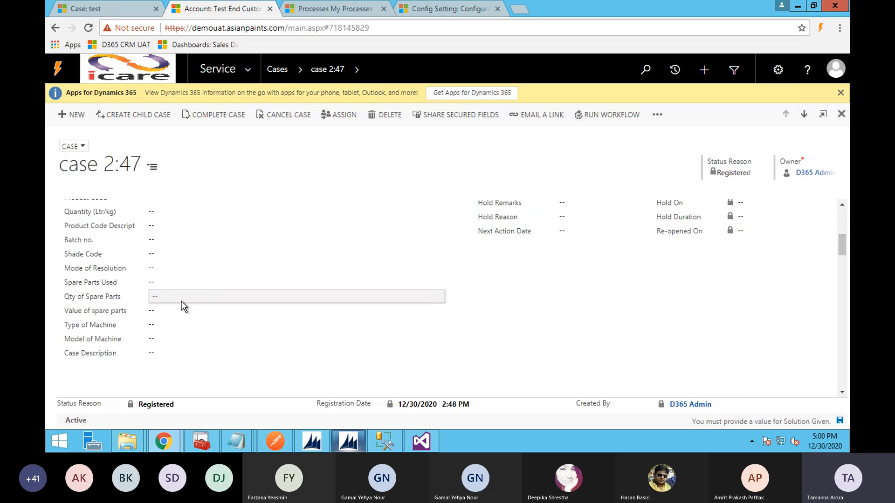
click(178, 268)
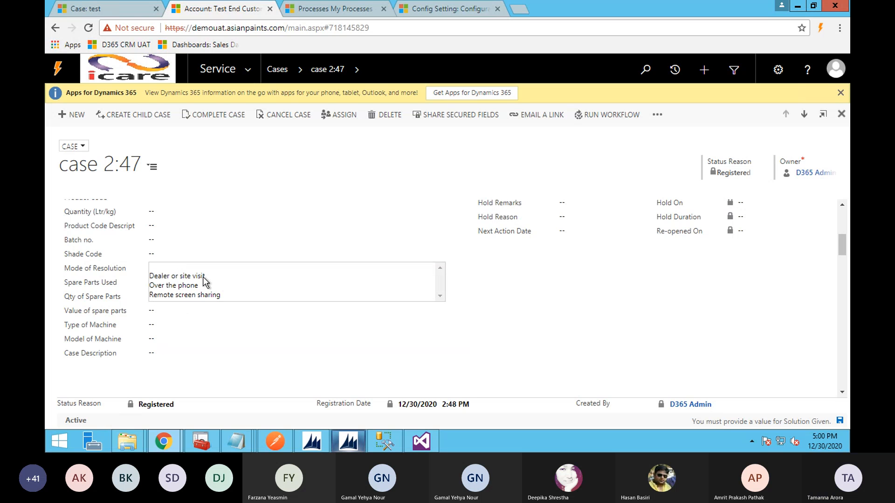
click(190, 285)
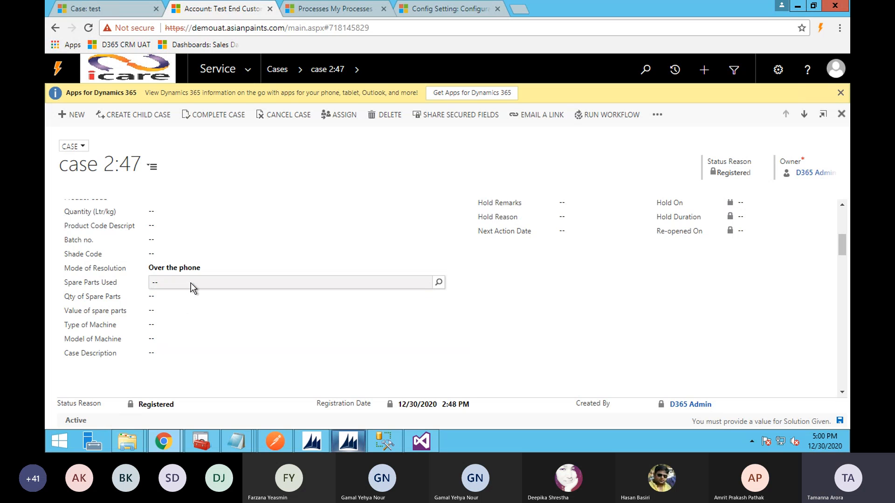
- Create the spare part "test spare" with a per unit cost of 100 from the Spare Parts Used lookup, and save and close it
click(159, 283)
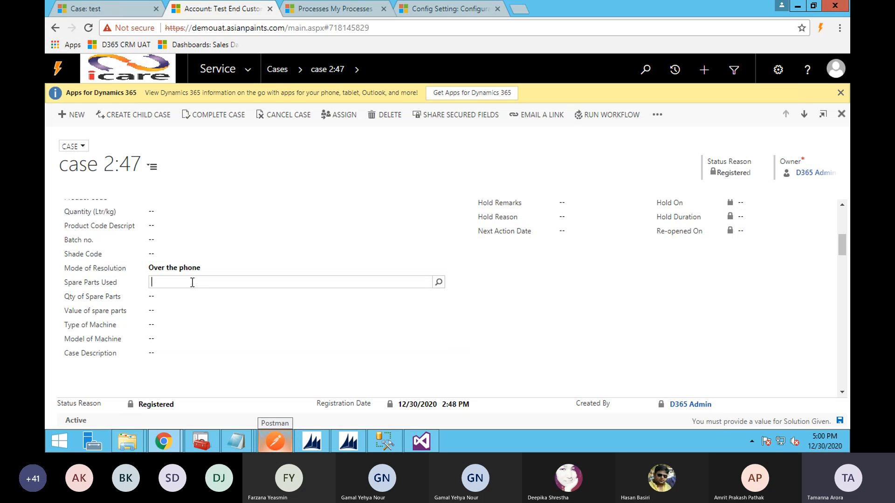
click(439, 283)
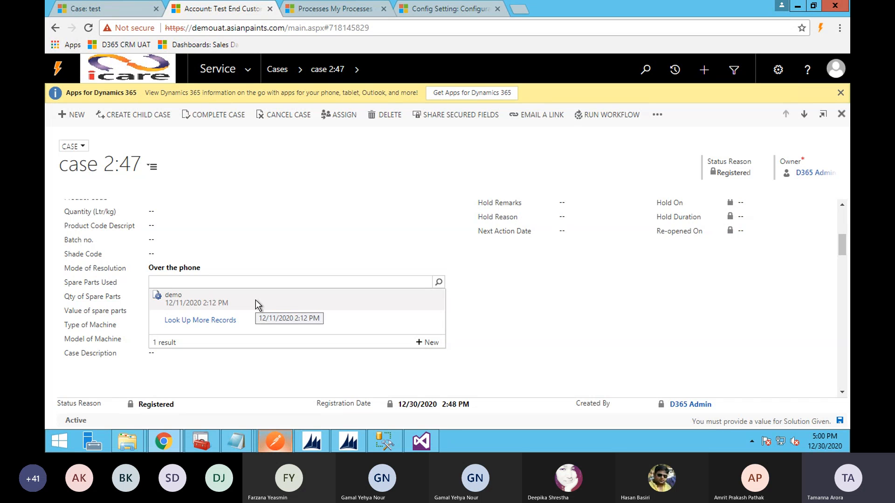
click(432, 343)
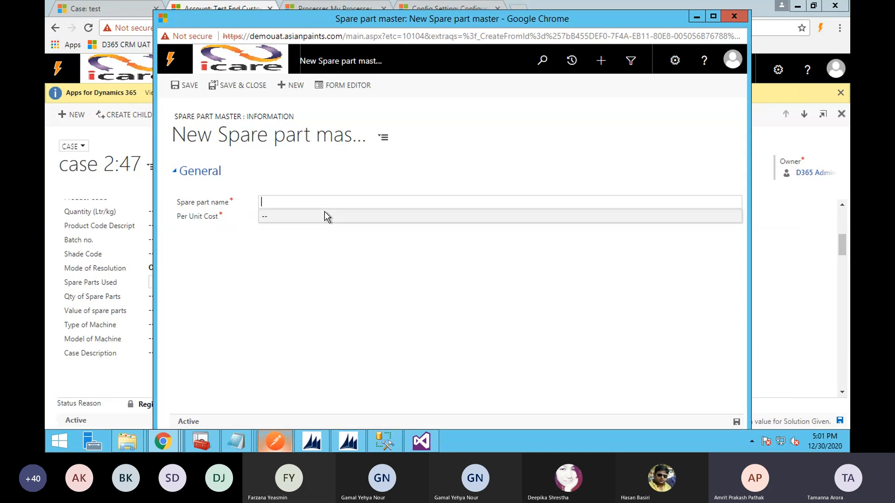
text(Ke)
key(BackSpace)
key(BackSpace)
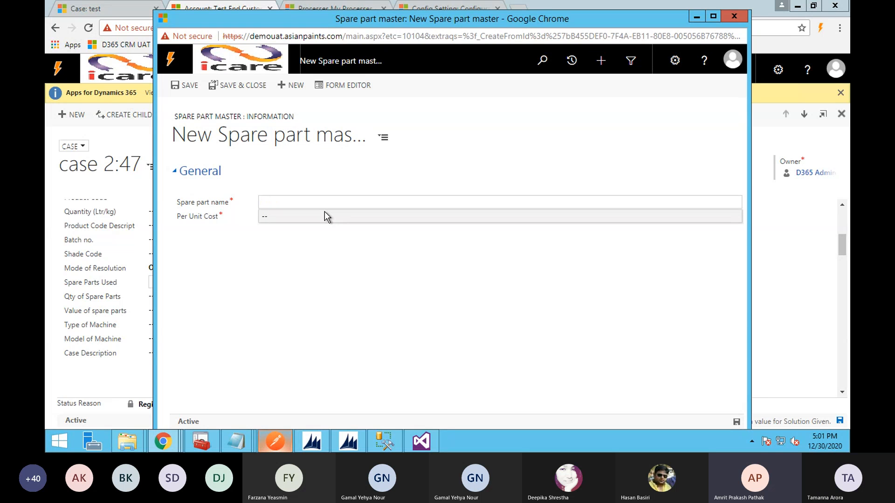
text(test spare)
click(298, 217)
text(100)
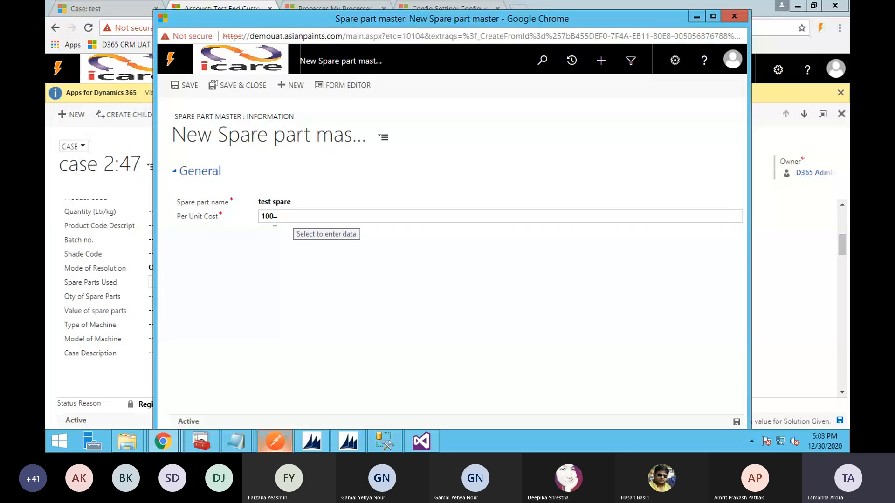
click(241, 86)
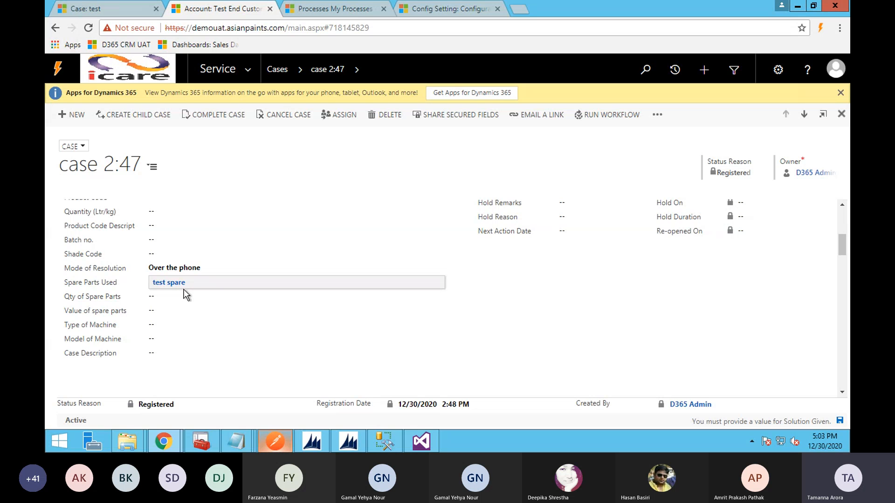
- Set the quantity of spare parts for case 2:47 to 10
click(159, 299)
text(1)
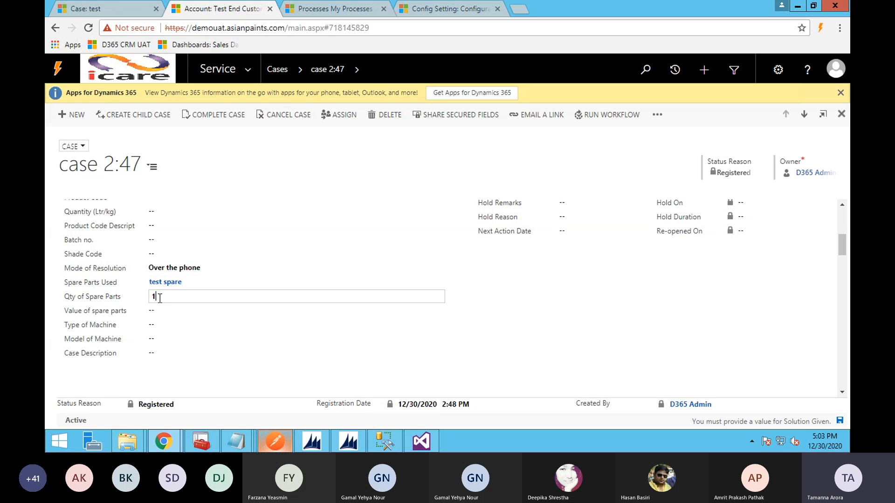
text(0)
click(111, 378)
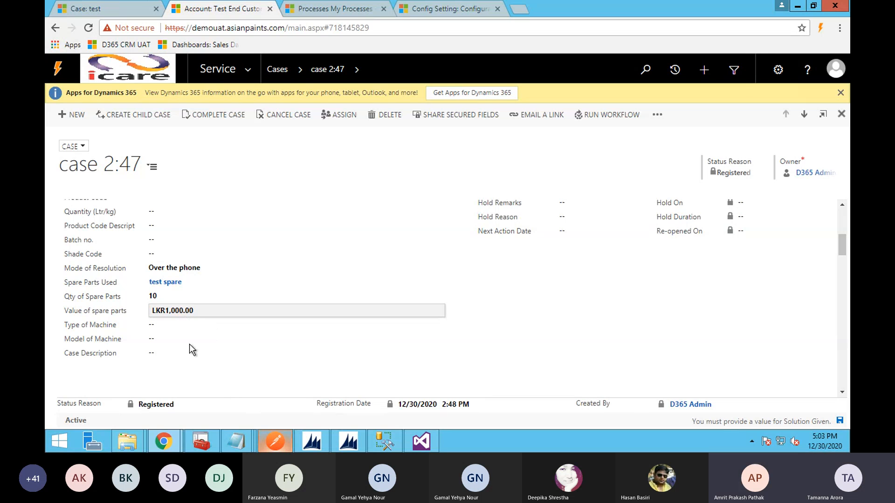
- Set the Type of Machine of case 2:47 to Tinting machine and its Model of Machine to Corob Fist 1
click(165, 325)
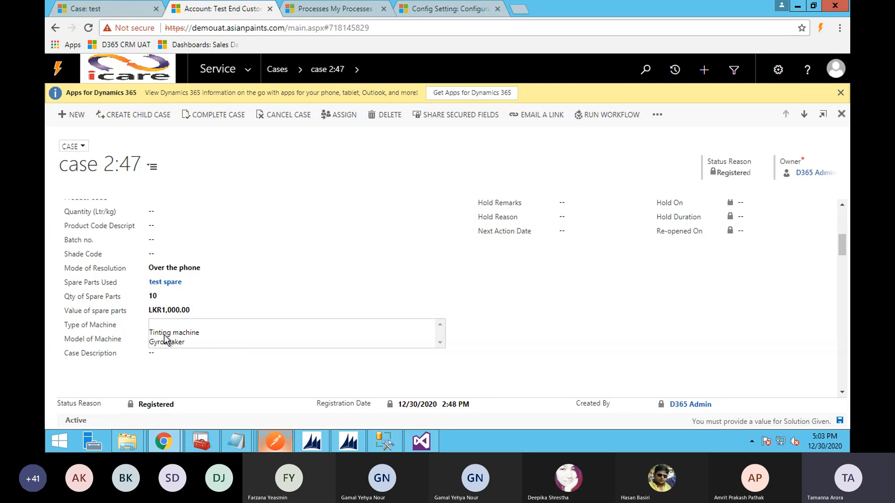
click(164, 334)
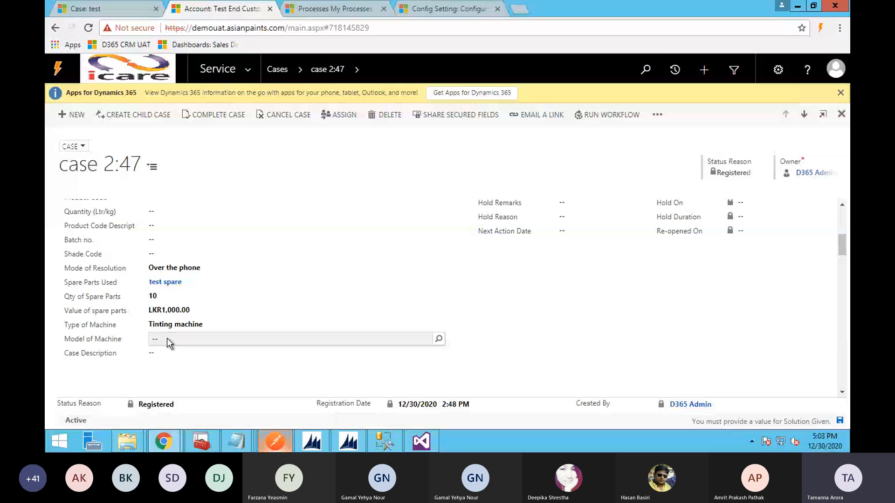
click(167, 338)
click(439, 339)
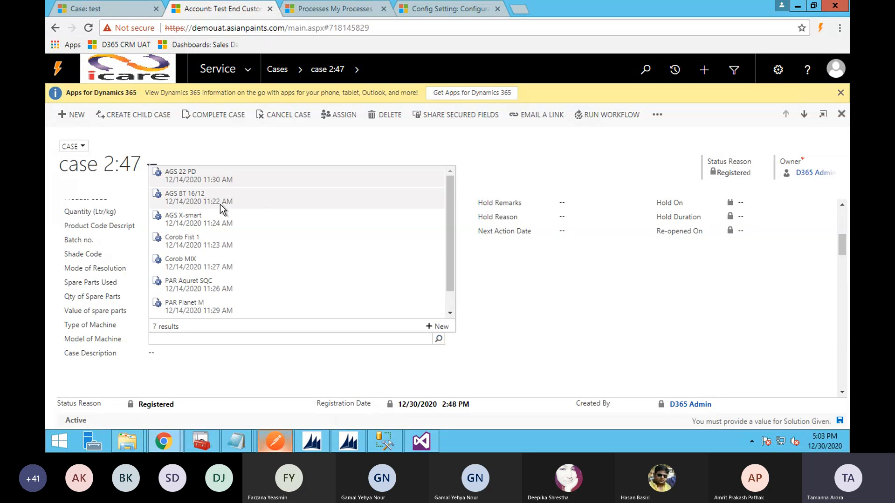
scroll(224, 233, down, 1)
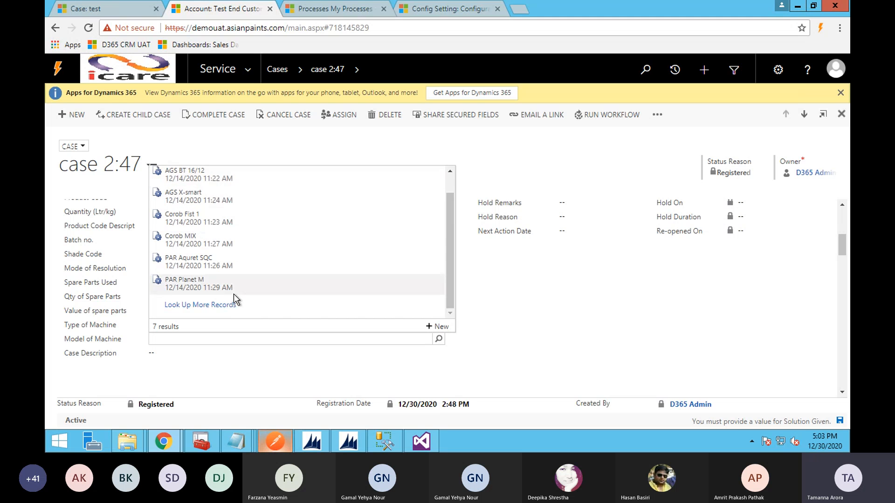
scroll(233, 260, up, 1)
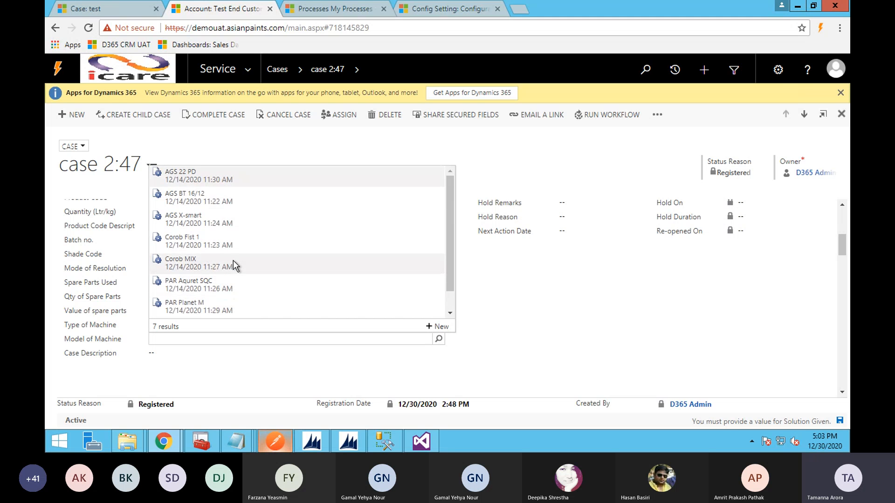
click(197, 241)
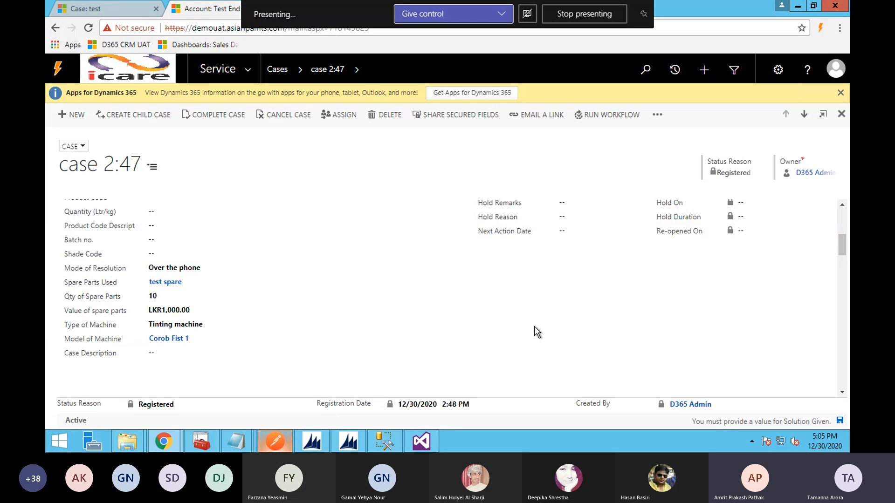
- Set Resolution Identified to No in the Resolution Provided section of case 2:47
scroll(535, 326, up, 1)
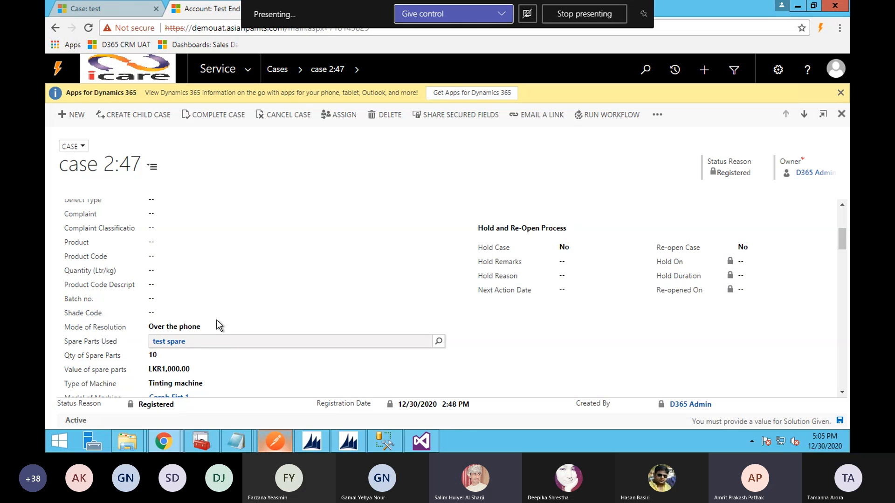
scroll(219, 322, down, 8)
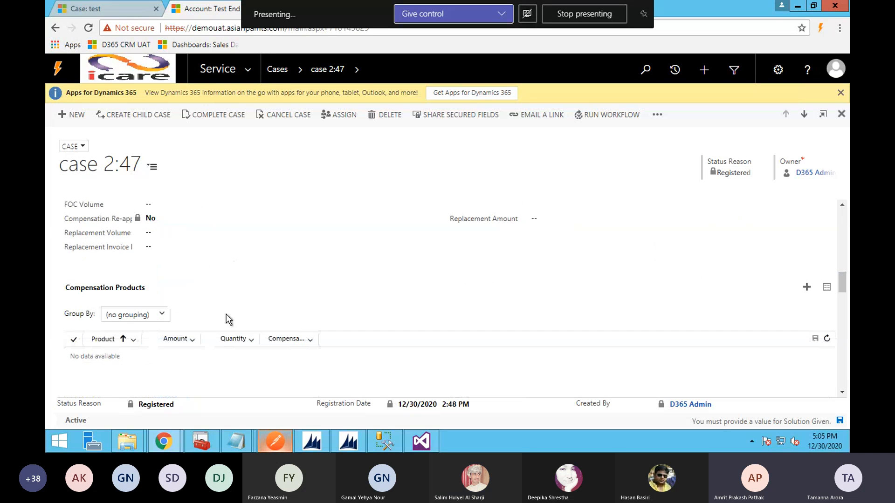
scroll(223, 291, up, 3)
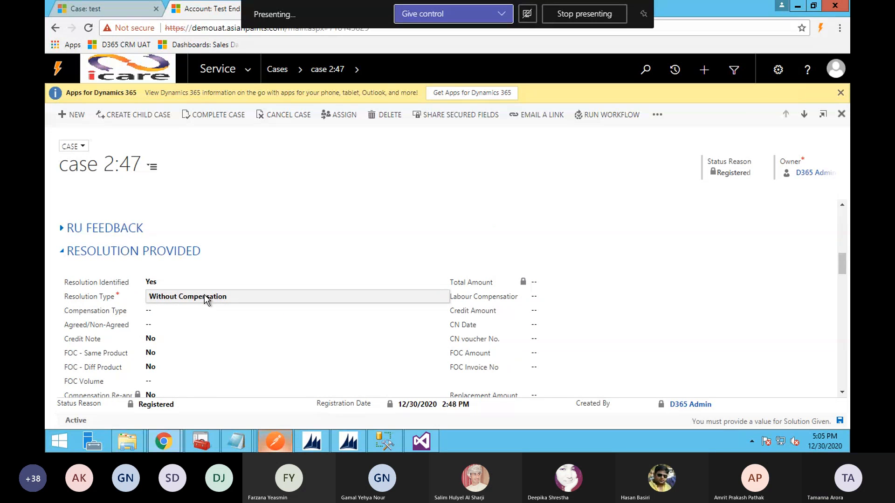
click(204, 297)
click(191, 283)
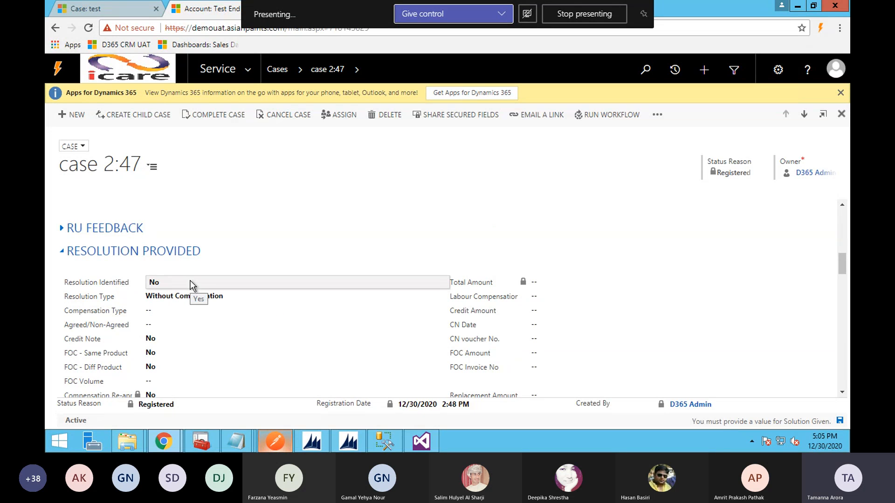
- Review case 2:47's general information, spare parts and machine details, compensation fields and products, and additional details
scroll(253, 309, up, 5)
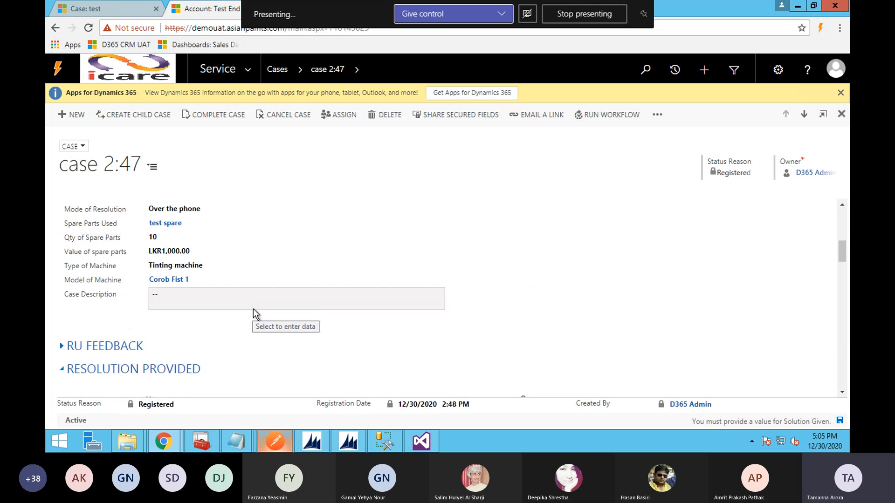
scroll(253, 309, up, 4)
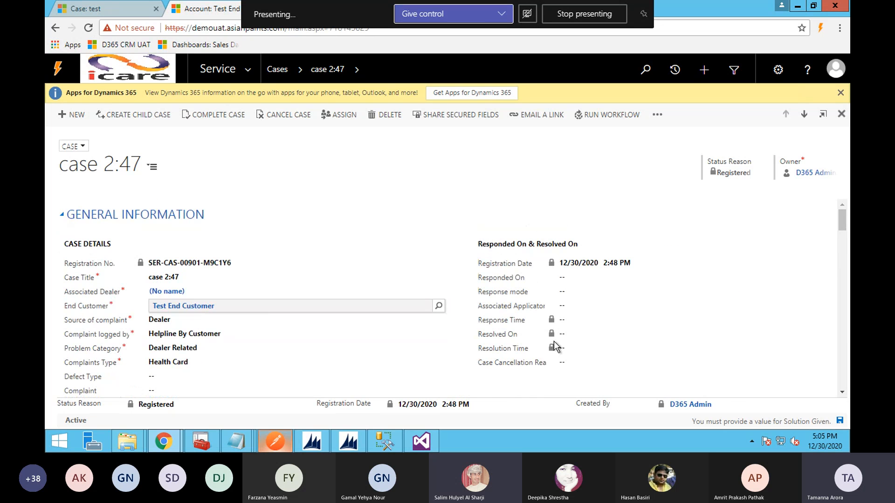
scroll(554, 342, down, 3)
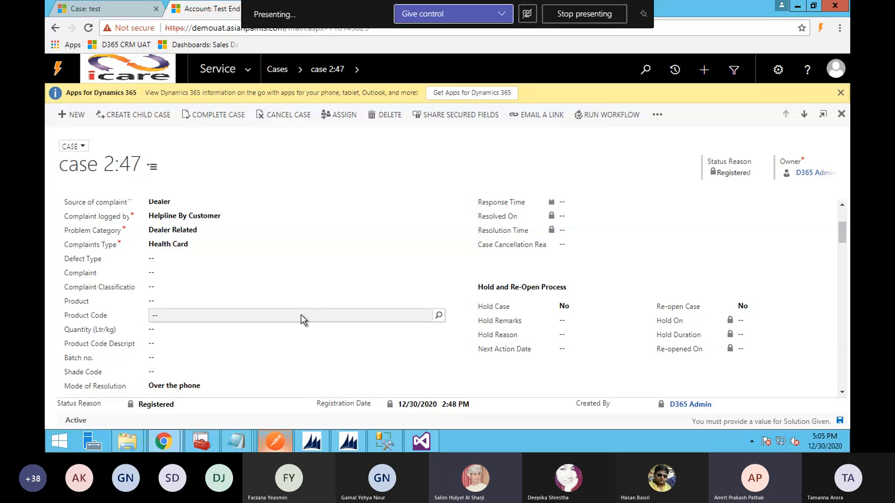
scroll(300, 314, down, 4)
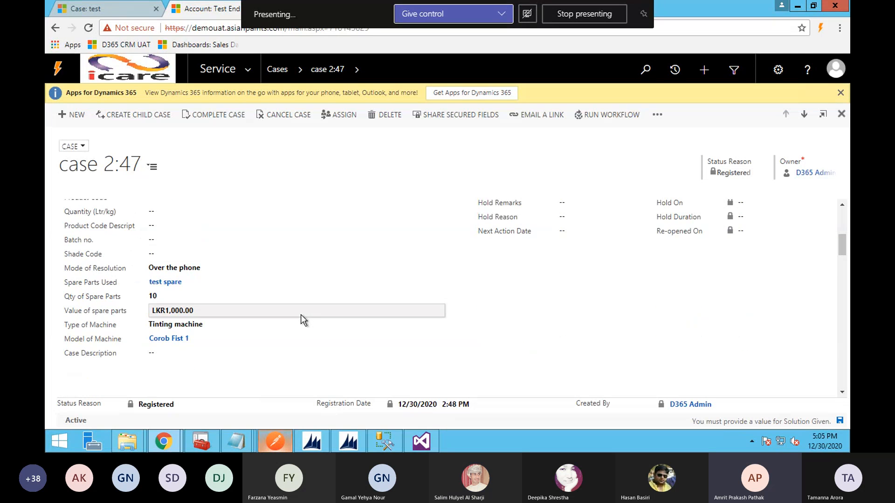
scroll(301, 316, down, 5)
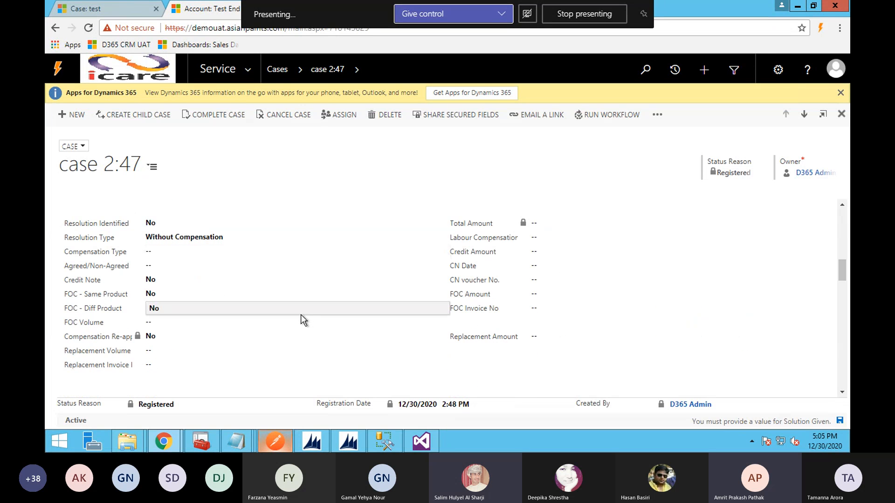
scroll(301, 315, down, 5)
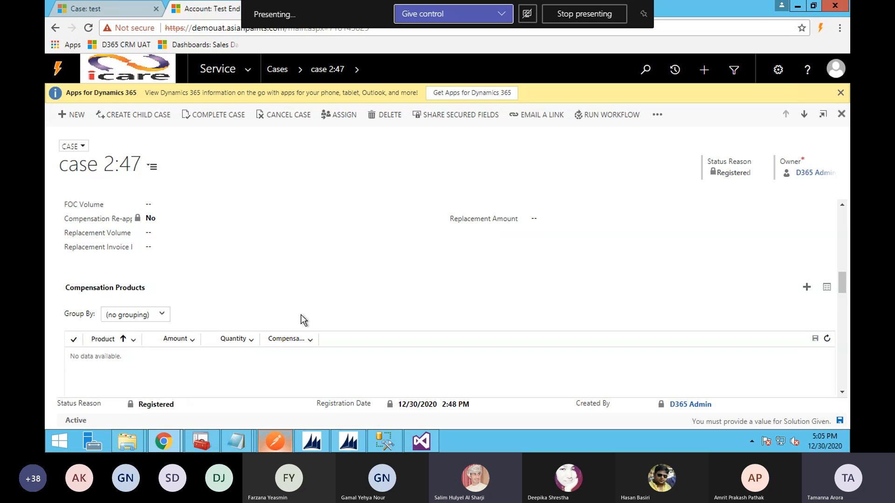
scroll(301, 316, down, 8)
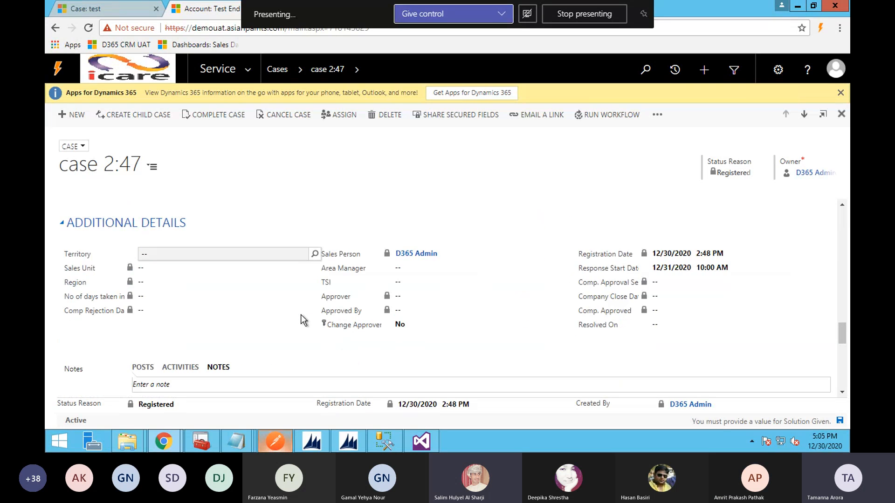
scroll(301, 314, up, 6)
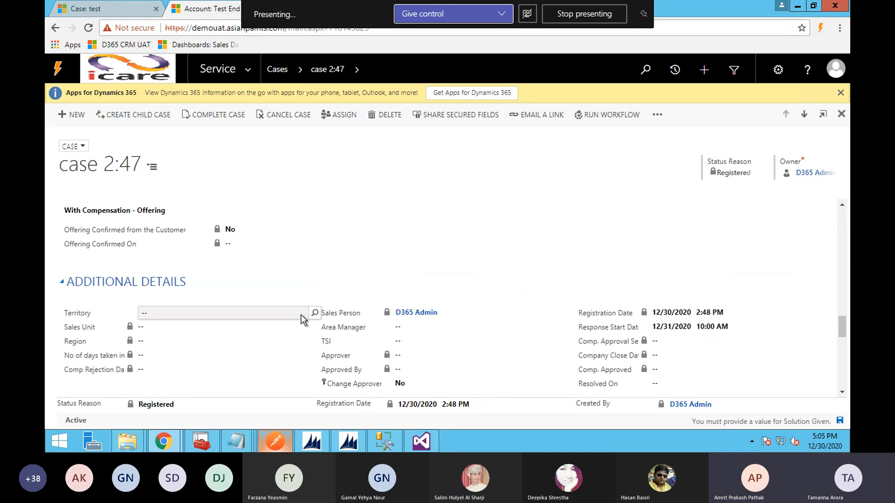
scroll(301, 317, up, 5)
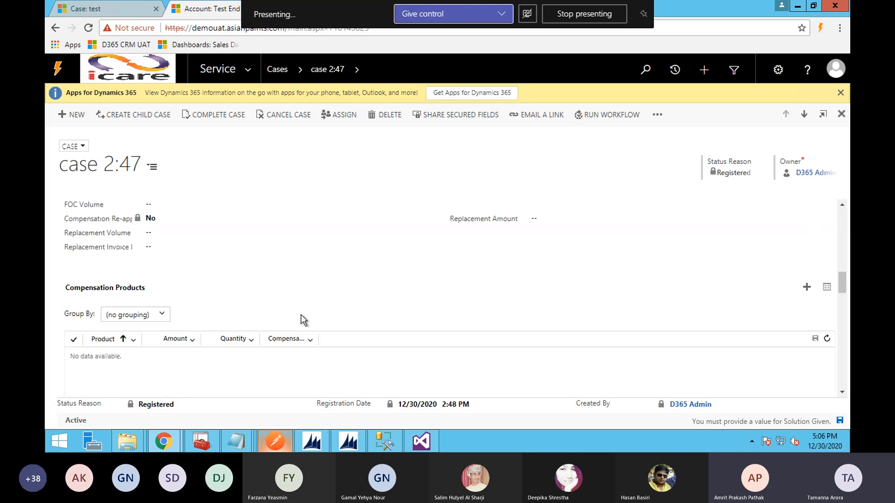
scroll(301, 314, up, 4)
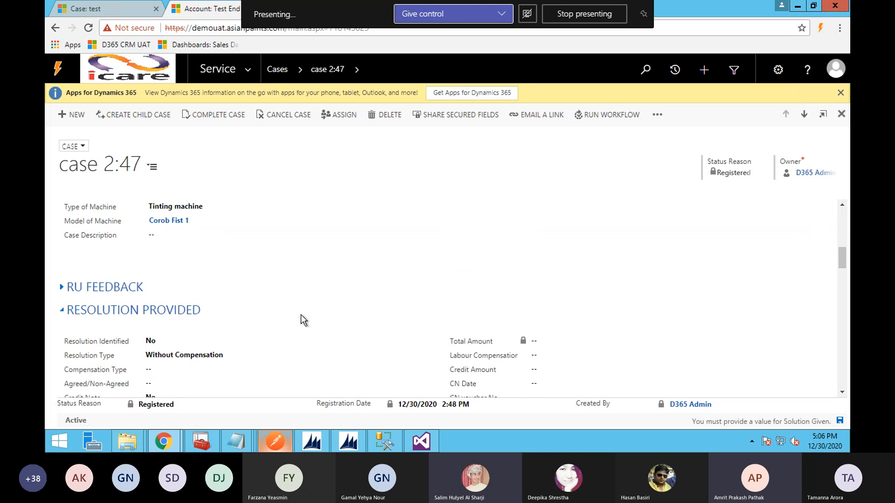
scroll(300, 315, up, 1)
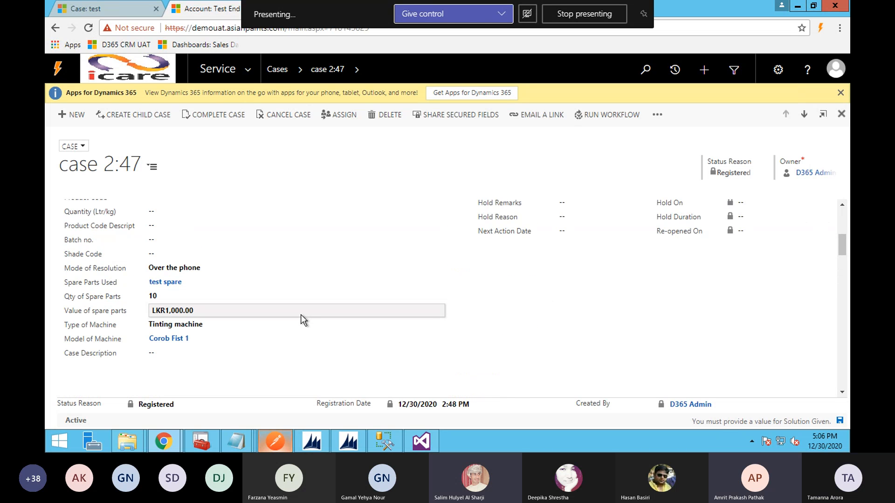
scroll(301, 314, up, 1)
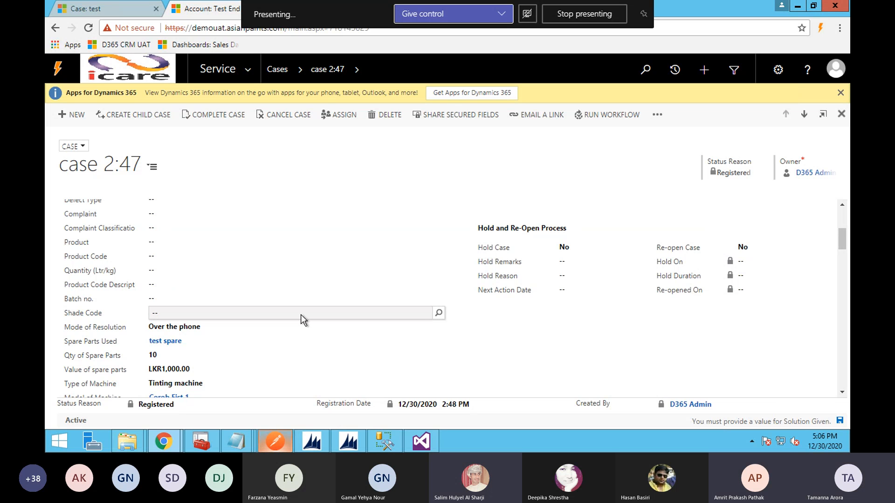
scroll(301, 320, down, 1)
scroll(302, 317, up, 1)
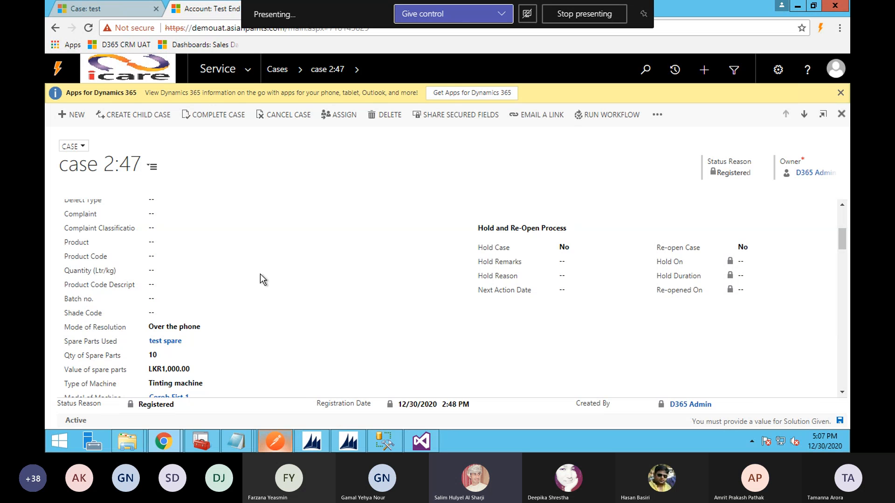
- Open the full record lookup for the Associated Dealer of case 2:47
scroll(253, 333, up, 3)
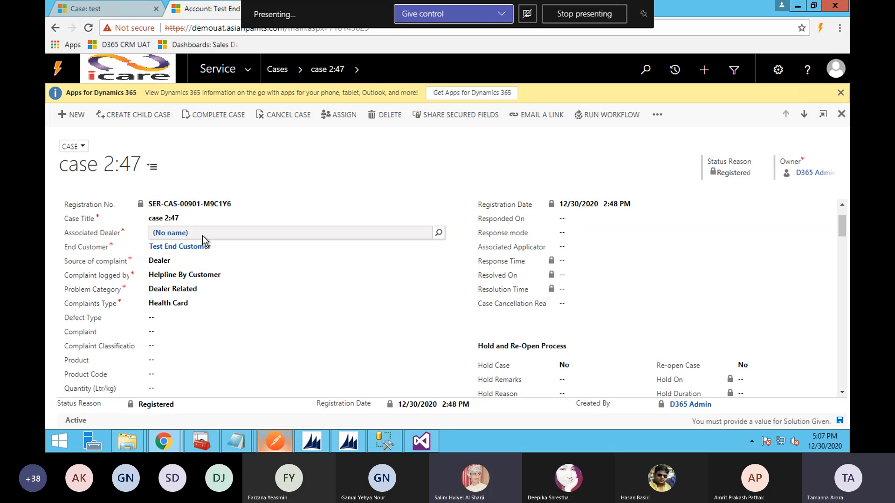
click(438, 233)
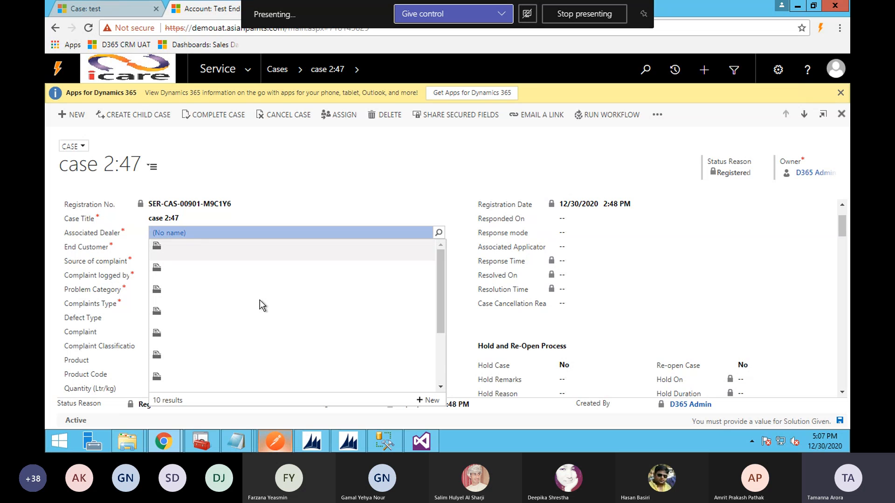
scroll(260, 301, down, 2)
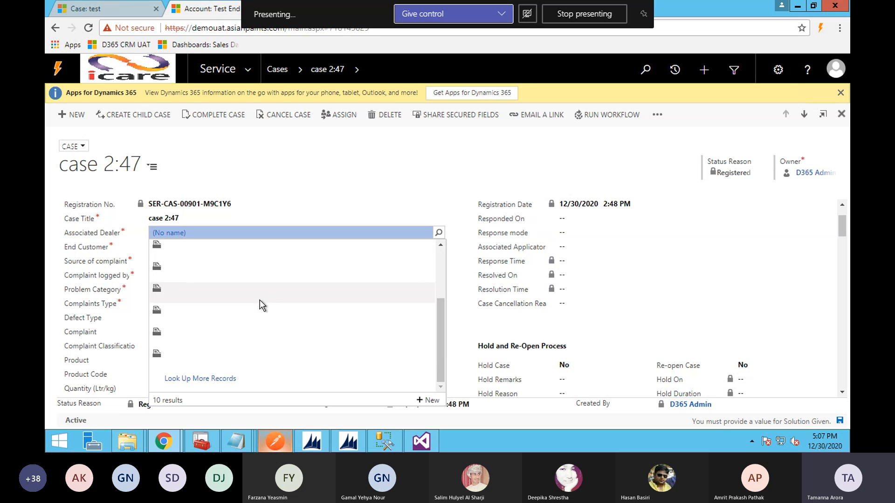
click(208, 382)
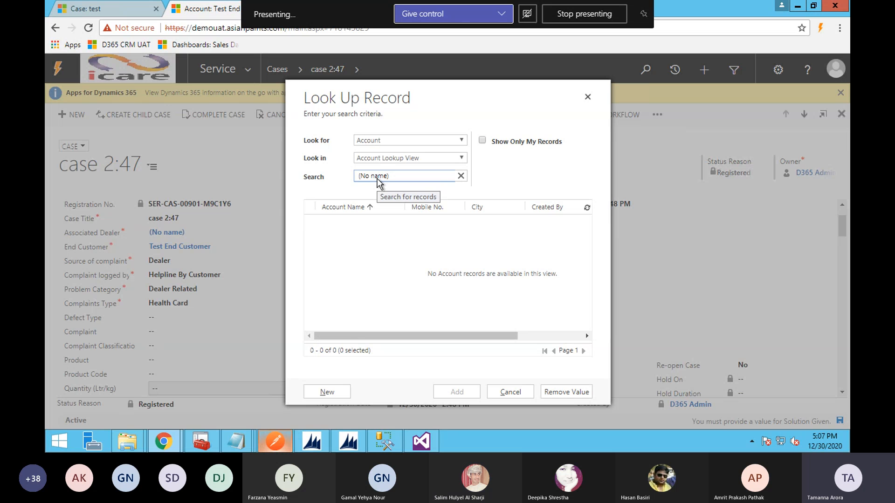
- Replace the lookup's search term with "a" and search the account records
click(378, 177)
text(*)
key(End)
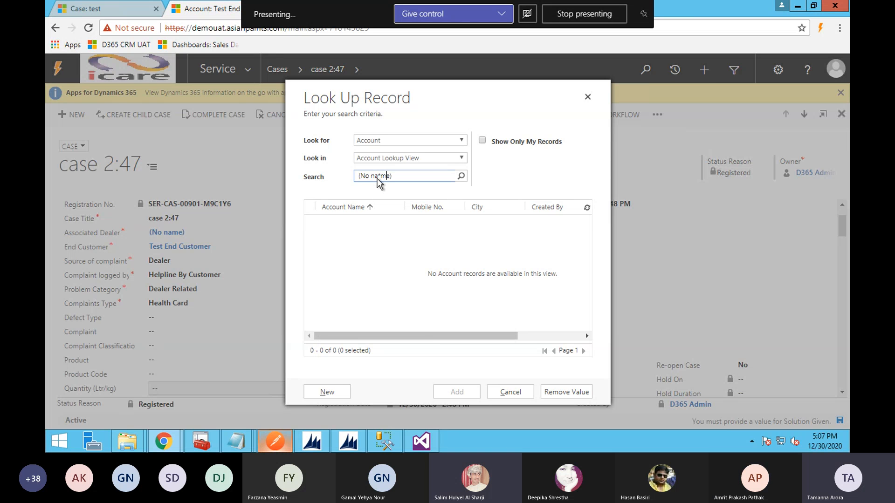
key(BackSpace)
key(BackSpace)
key(BackSpace)
key(BackSpace)
key(BackSpace)
key(BackSpace)
key(BackSpace)
key(BackSpace)
key(BackSpace)
key(BackSpace)
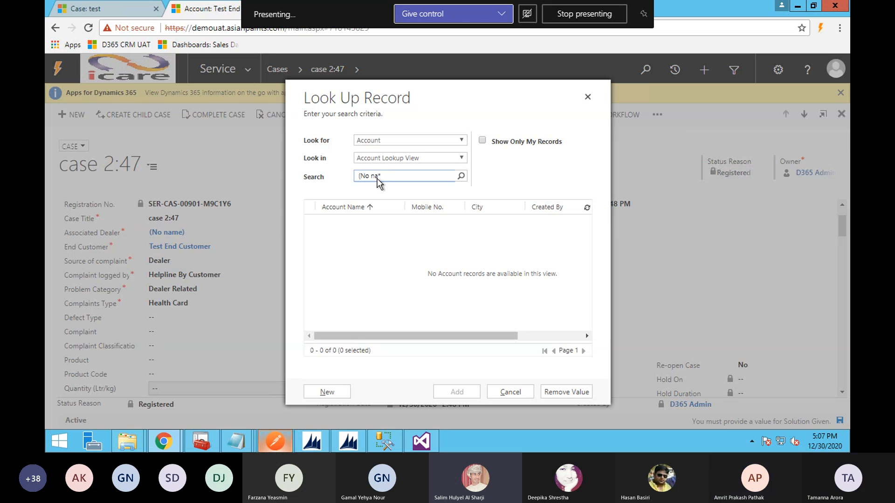
text(a)
click(461, 177)
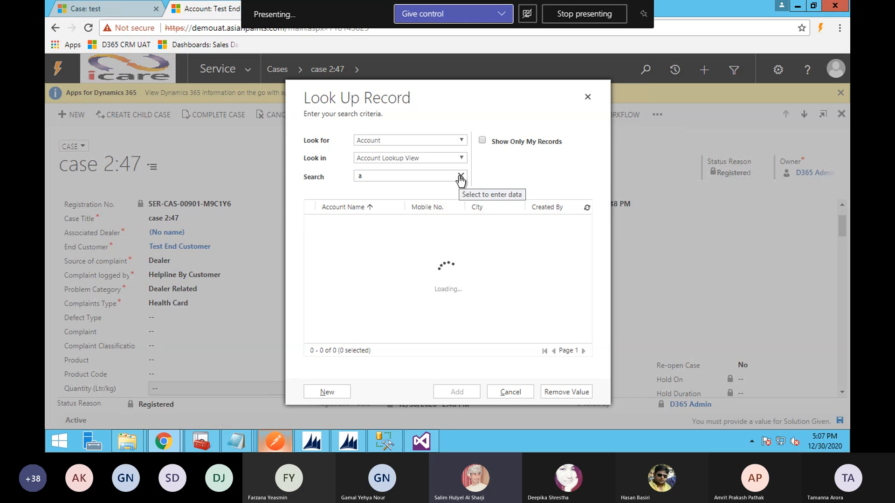
- Change the account search term to "*a", clear it, and close the lookup without choosing a dealer
click(359, 176)
text(a)
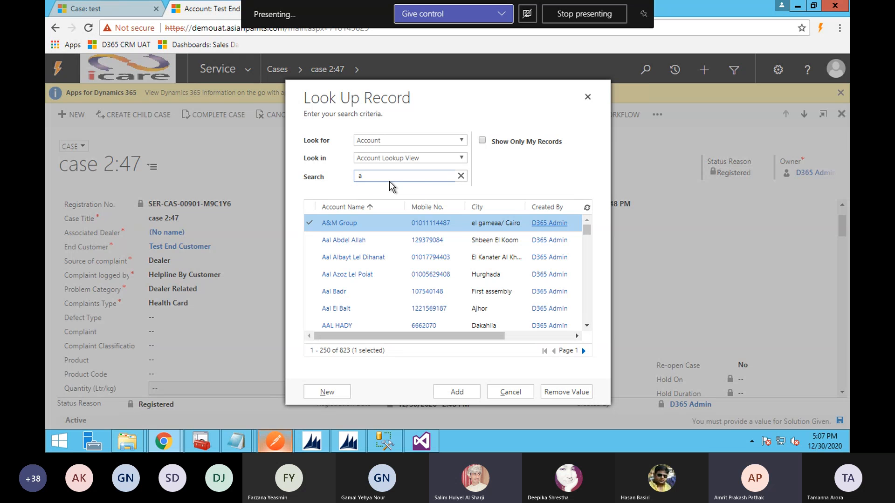
text(*)
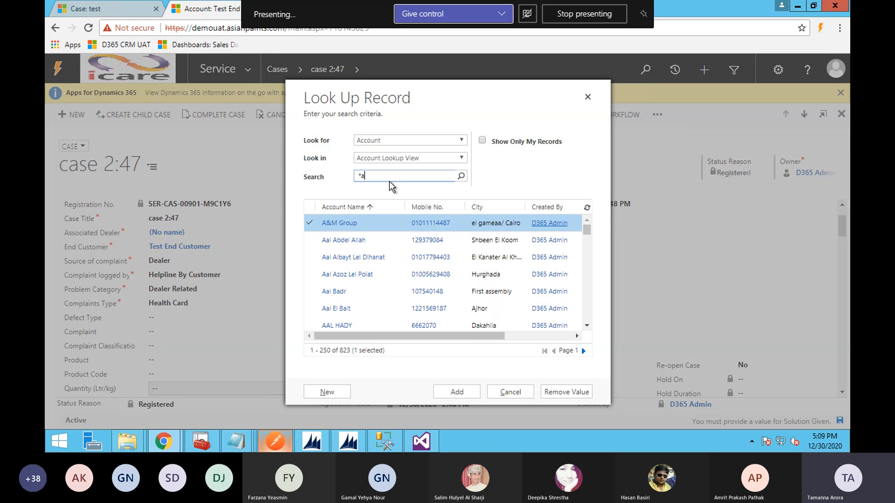
key(BackSpace)
key(BackSpace)
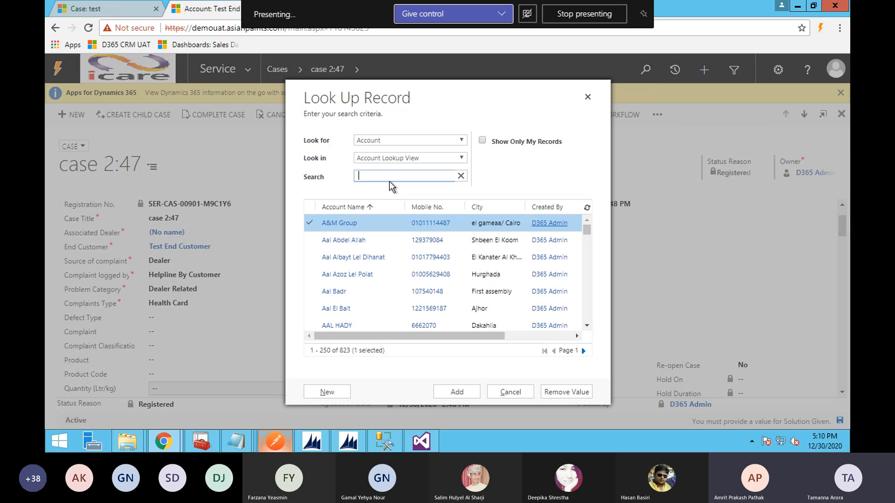
click(588, 100)
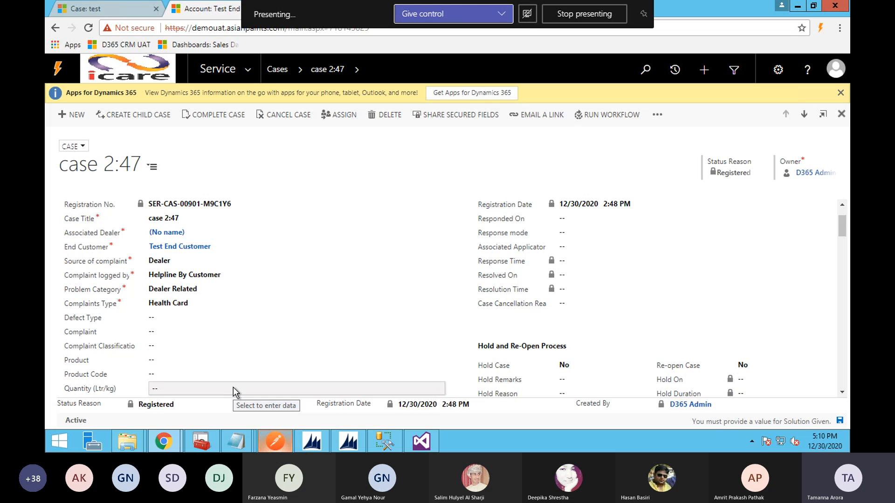
- Review the Case Cancellation Reason options of case 2:47, its hold and re-open fields, and its resolution mode, spare parts and machine details
click(567, 304)
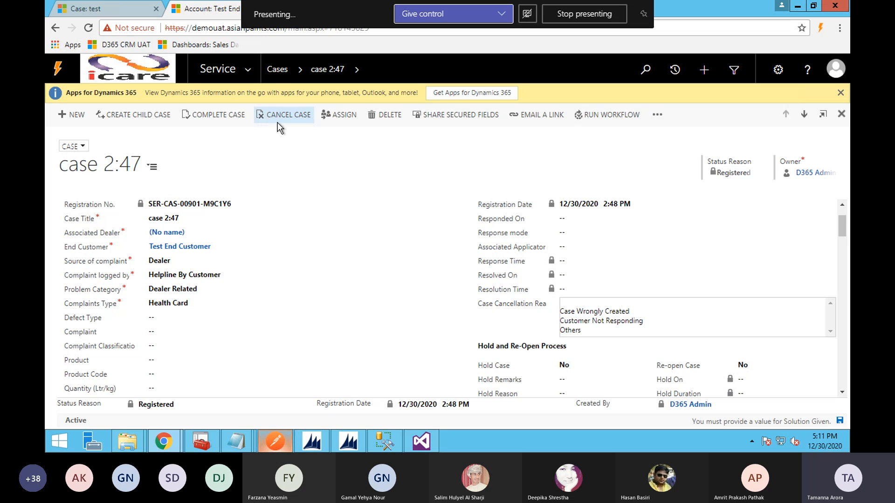
click(316, 164)
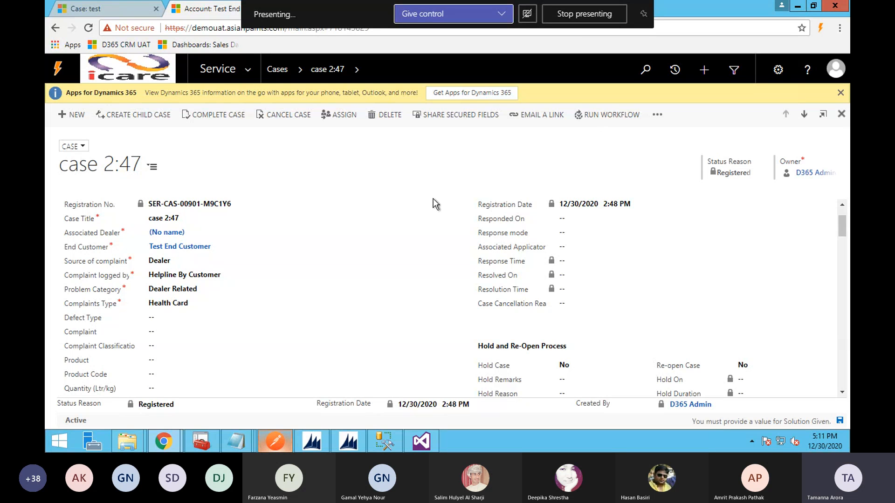
scroll(353, 260, down, 1)
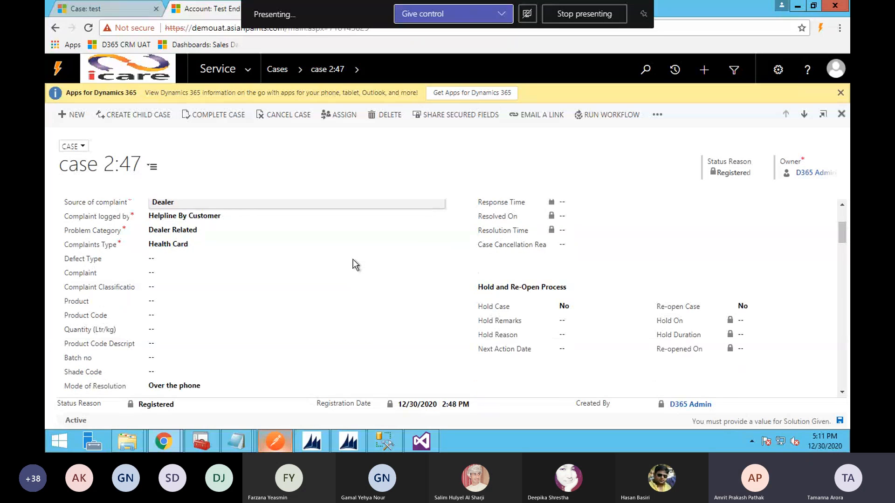
scroll(353, 259, up, 2)
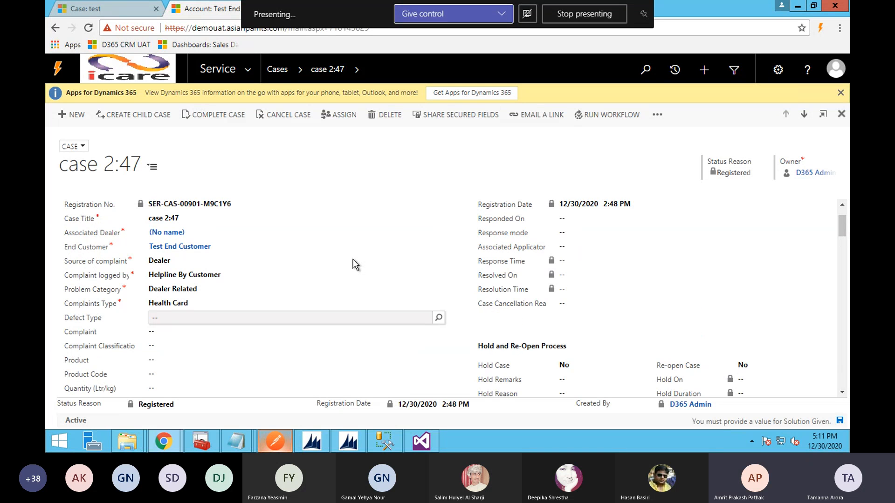
scroll(354, 260, down, 3)
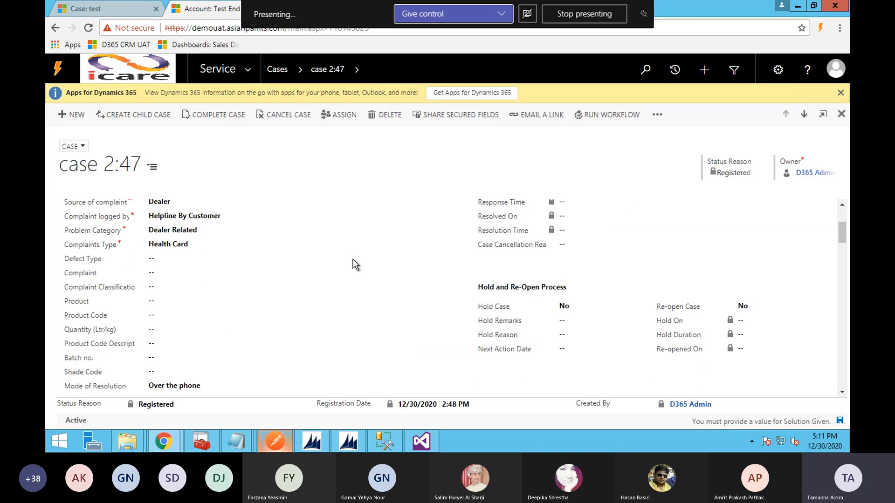
scroll(353, 259, down, 1)
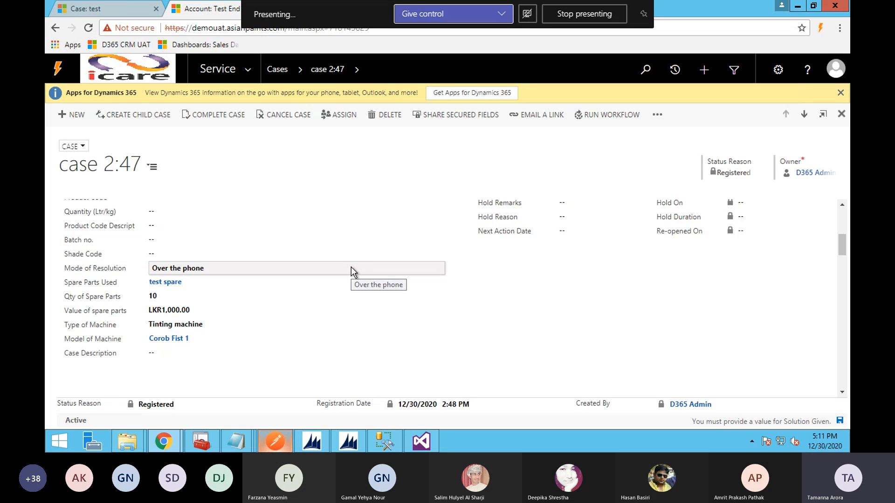
scroll(351, 266, up, 2)
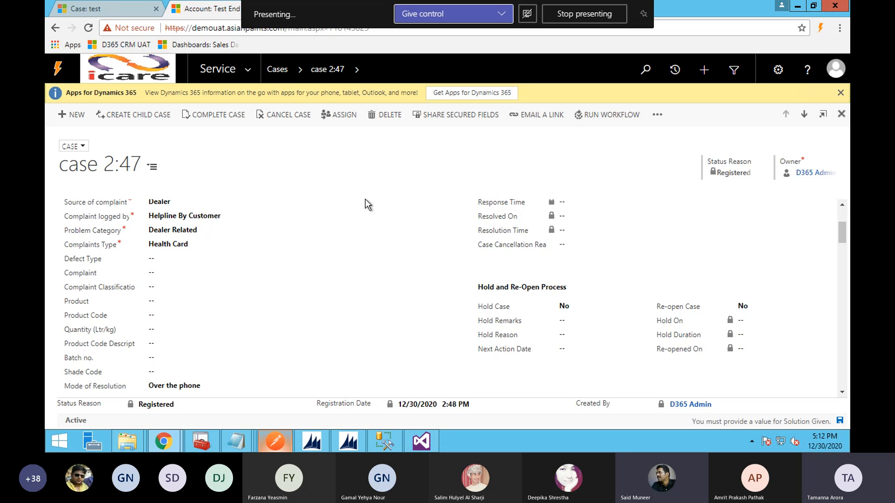
- Switch from the Teams calendar back to the remote desktop session showing case 2:47
click(596, 12)
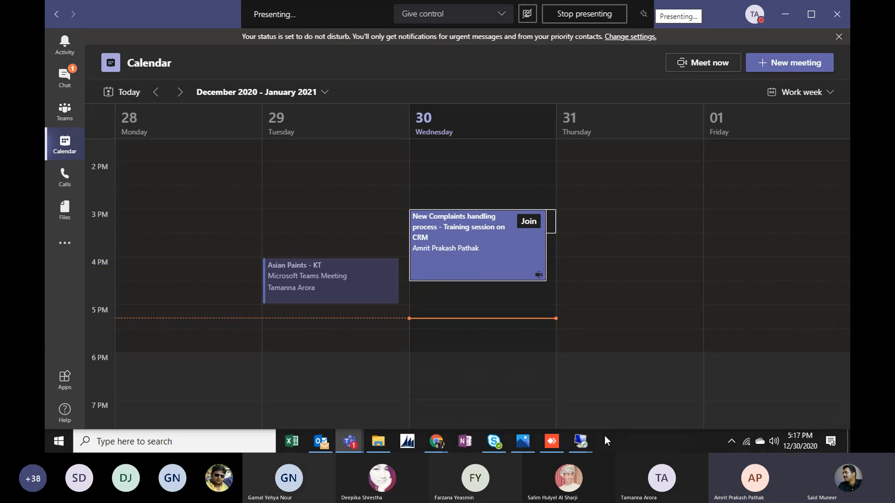
mouse_move(588, 438)
click(623, 396)
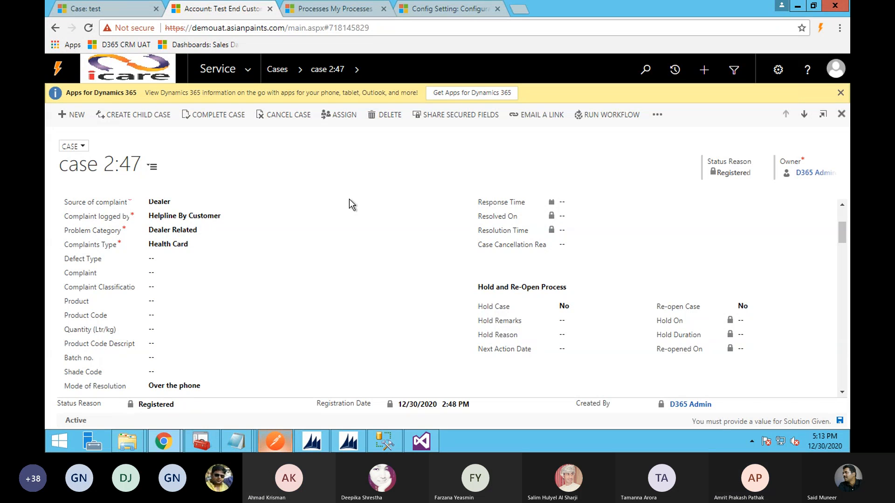
mouse_move(566, 1)
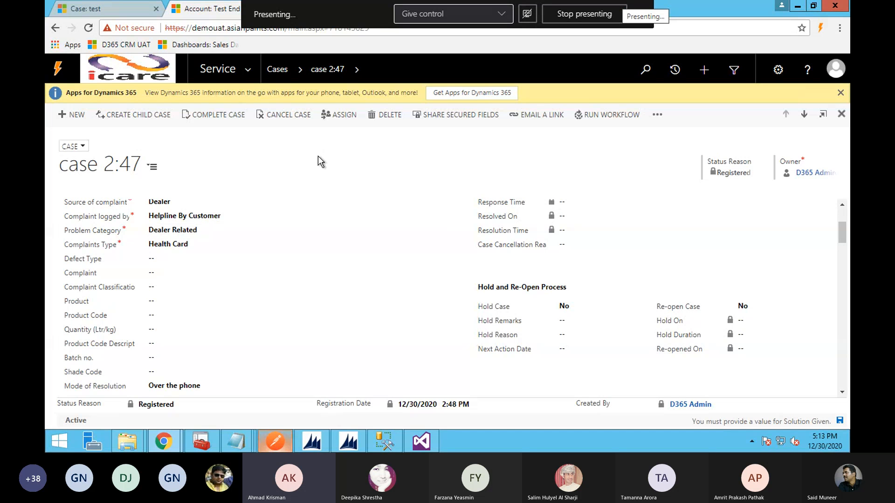
- Set Resolution to No under Without Compensation - Resolution in case 2:47 and save the case
scroll(539, 324, down, 2)
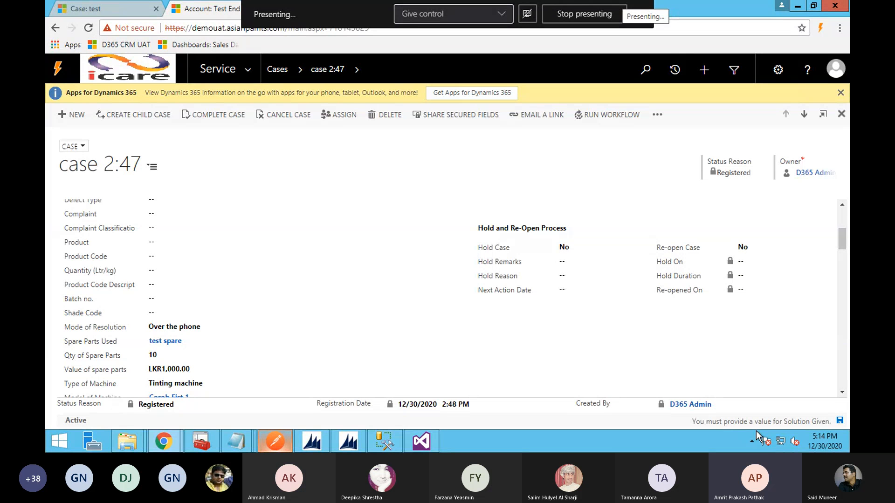
click(839, 421)
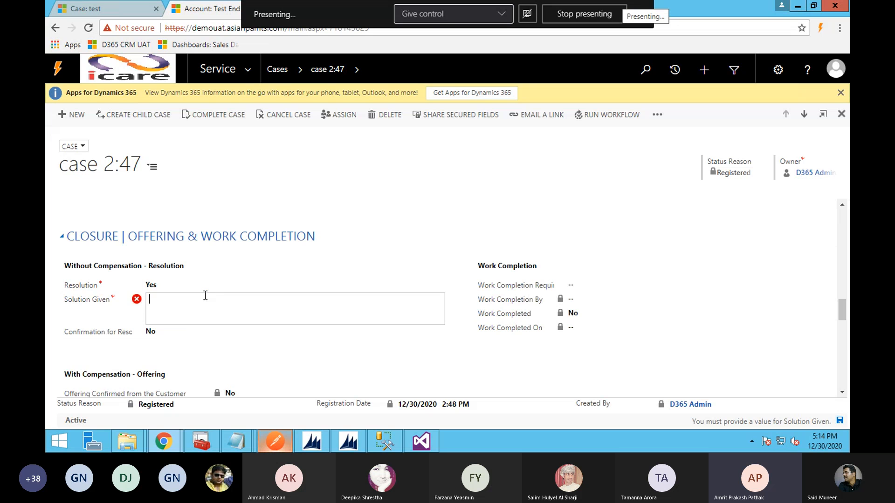
click(155, 287)
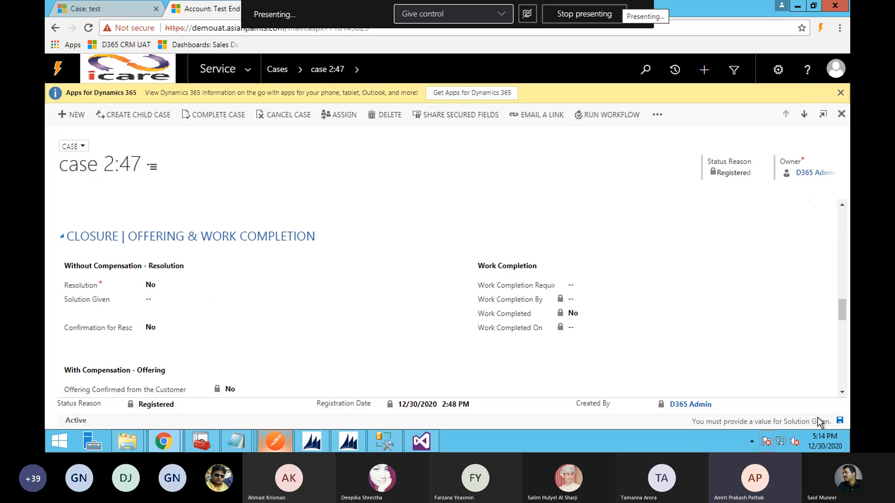
click(840, 422)
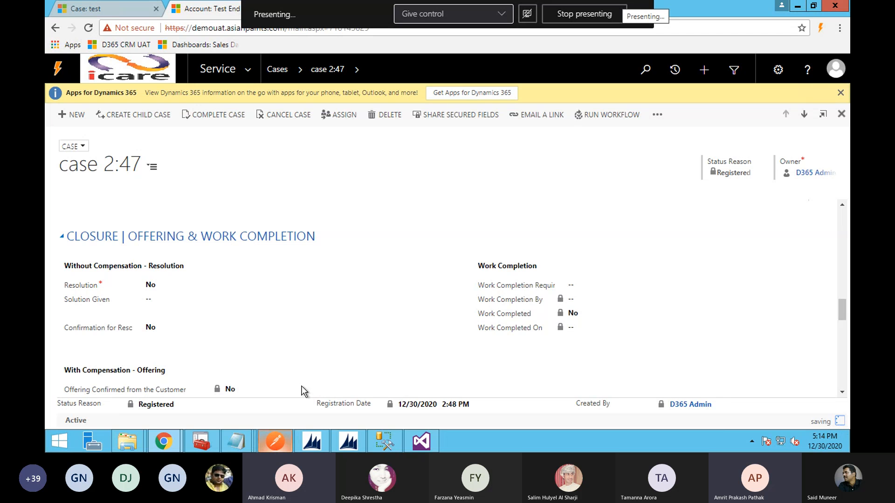
scroll(256, 314, up, 5)
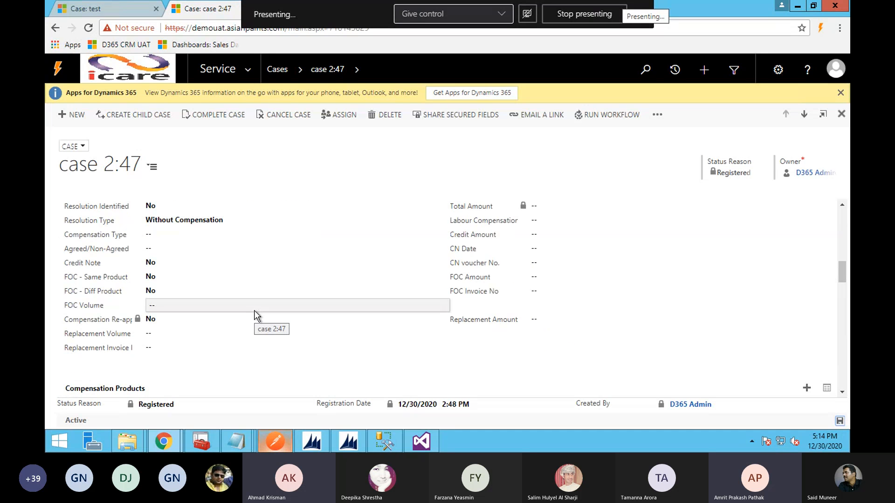
scroll(254, 311, up, 4)
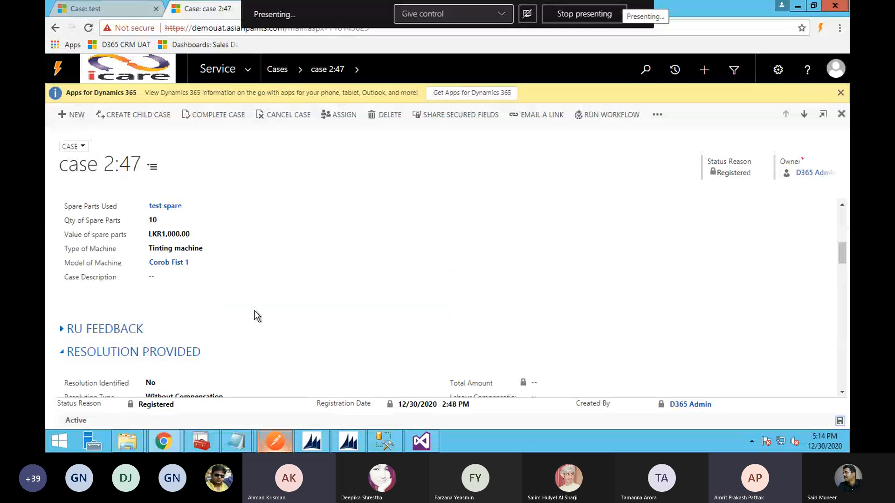
scroll(255, 316, up, 4)
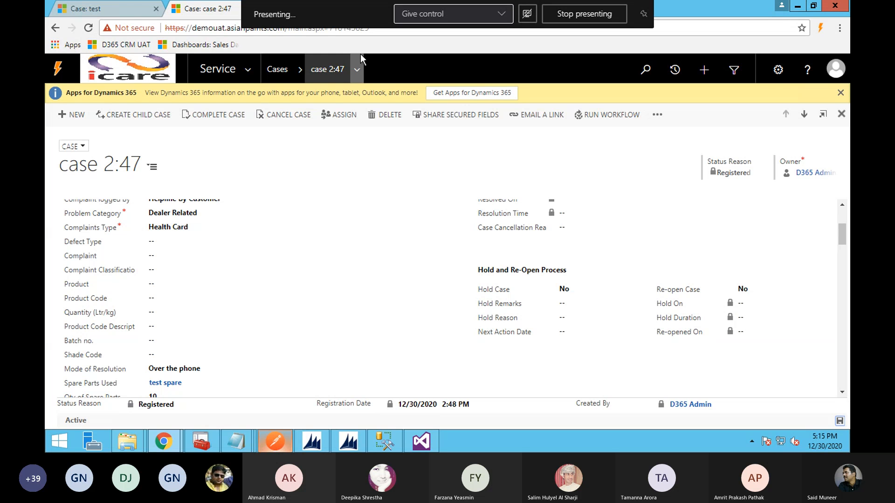
- Stop presenting the screen in the Teams meeting
click(56, 441)
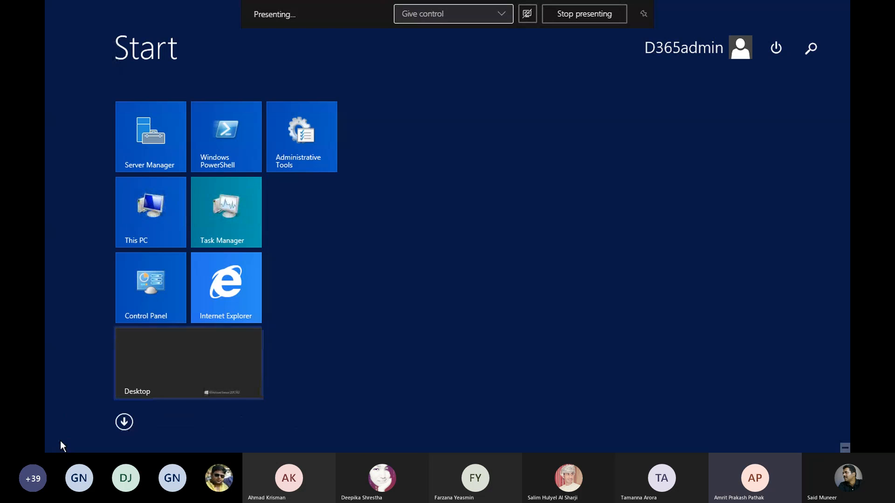
click(188, 361)
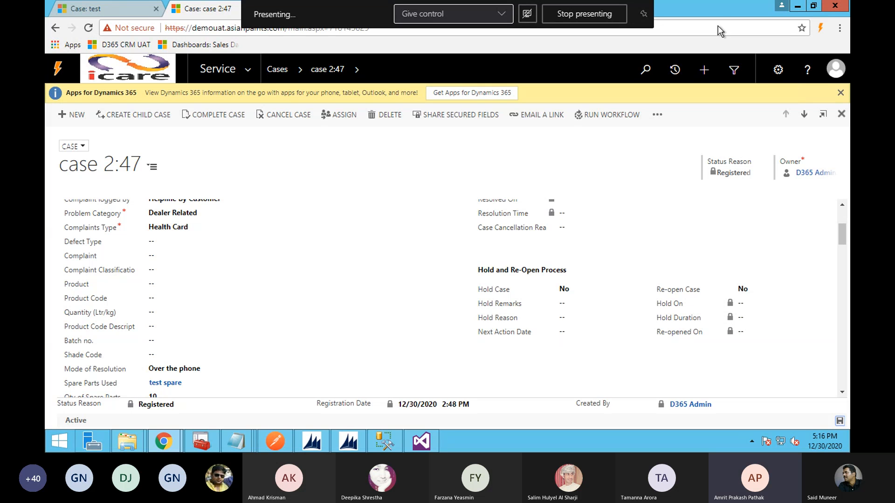
click(578, 15)
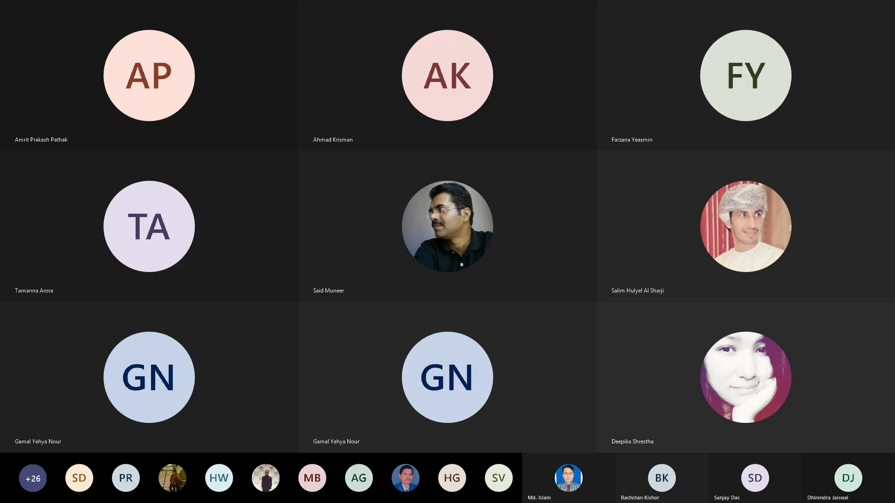